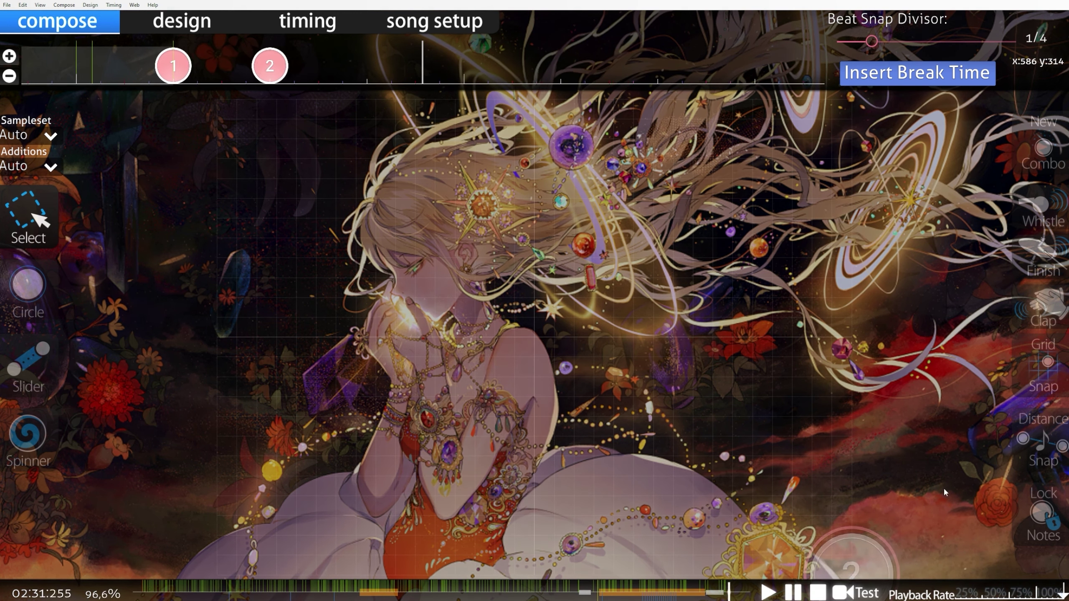
Step: Look through the map's note patterns near 00:03, near 00:26 and between 01:22 and 01:30
{"action": "left_click", "coordinate": [144, 591]}
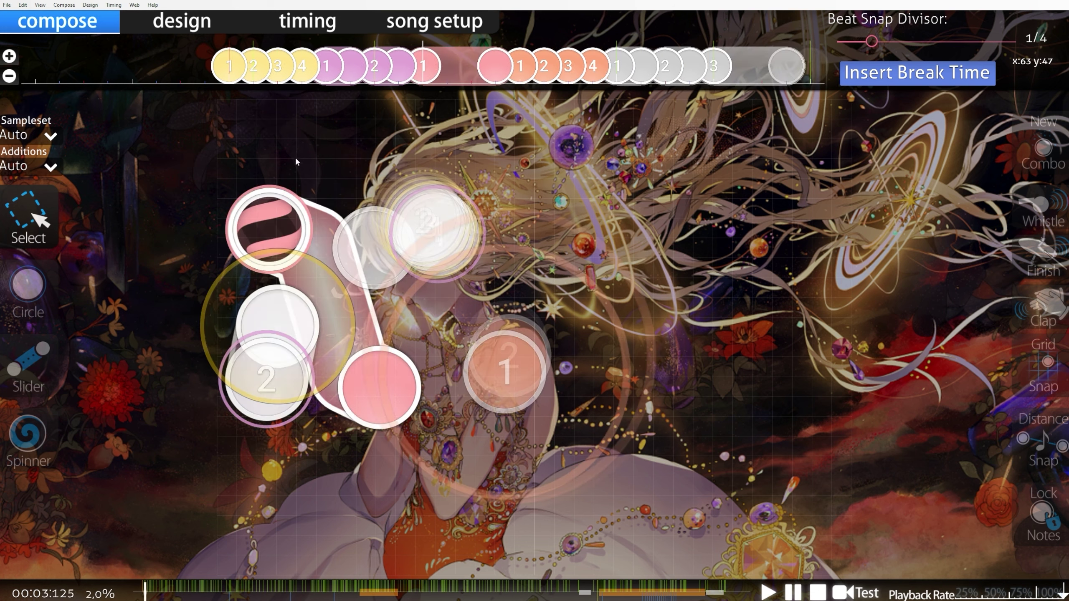
{"action": "left_click", "coordinate": [231, 592]}
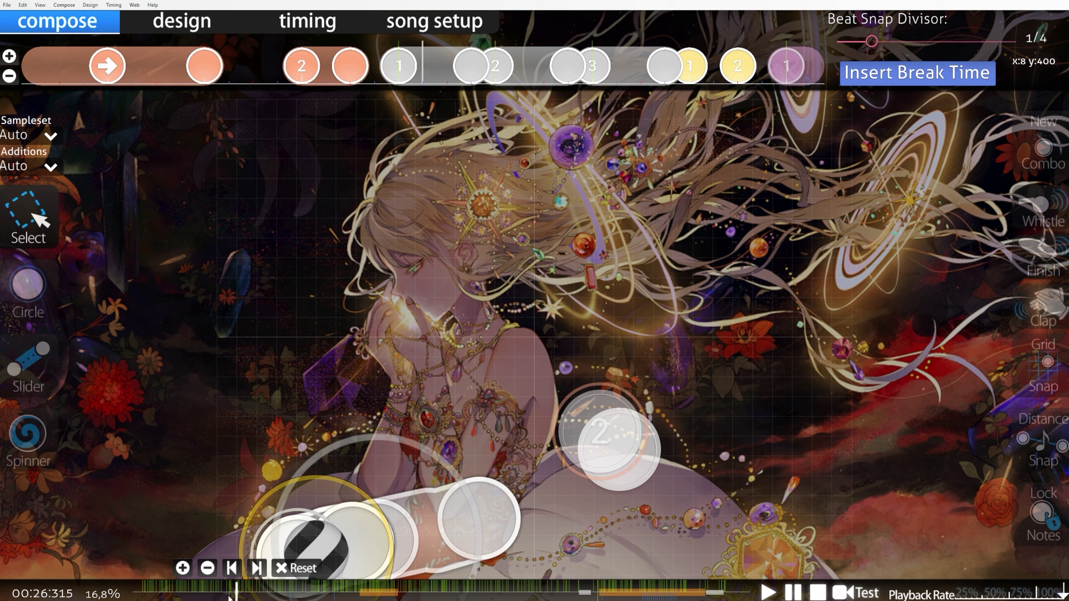
{"action": "left_click_drag", "start_coordinate": [228, 596], "coordinate": [438, 592]}
{"action": "key", "text": "t"}
{"action": "scroll", "coordinate": [531, 404], "scroll_direction": "down", "scroll_amount": 7}
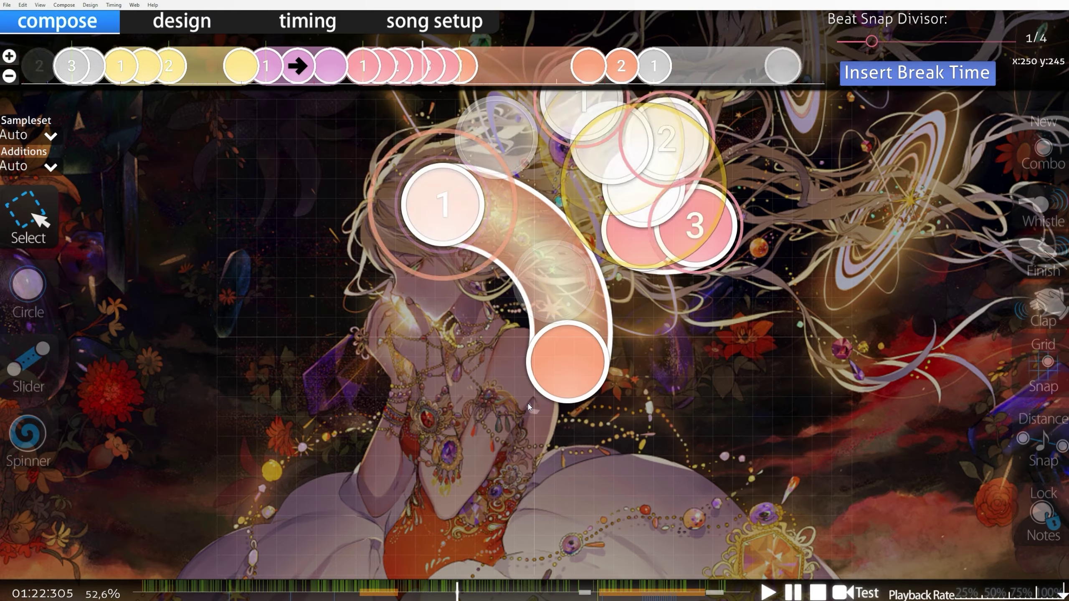
{"action": "scroll", "coordinate": [496, 415], "scroll_direction": "down", "scroll_amount": 6}
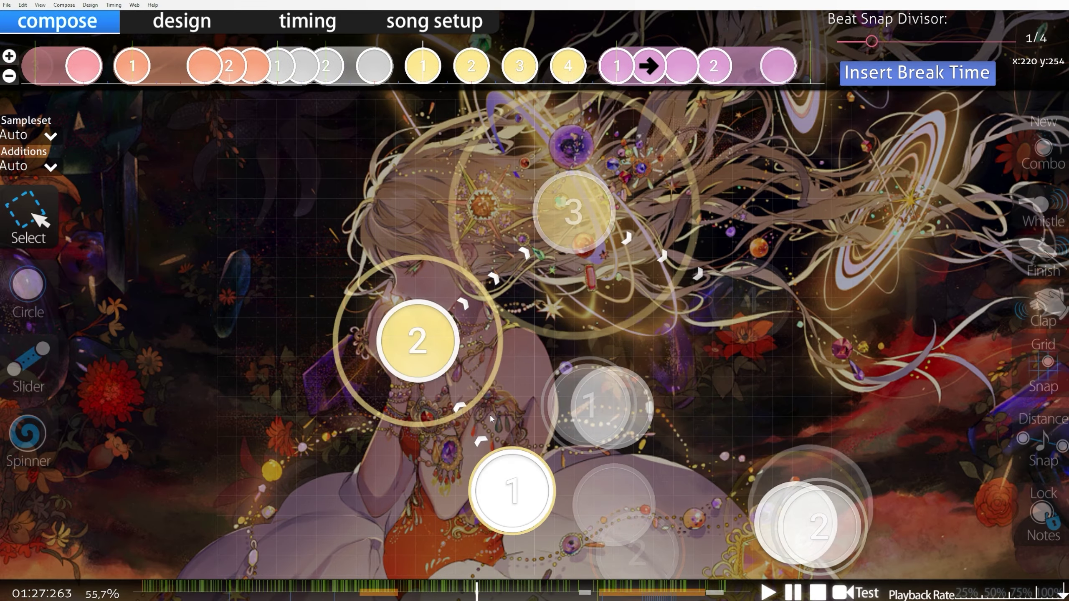
{"action": "scroll", "coordinate": [485, 415], "scroll_direction": "down", "scroll_amount": 2}
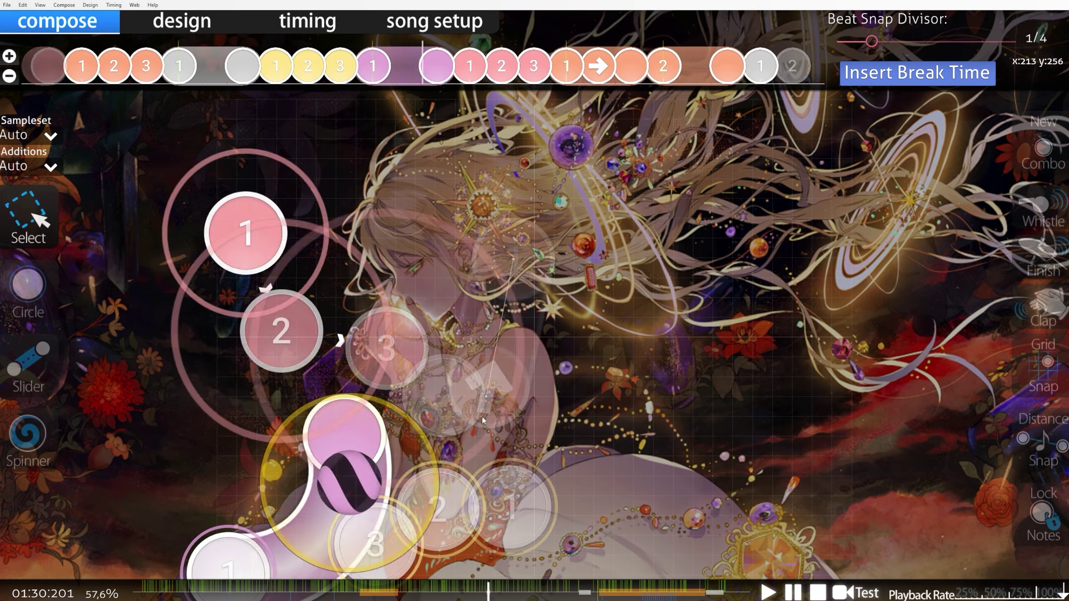
{"action": "key", "text": "space"}
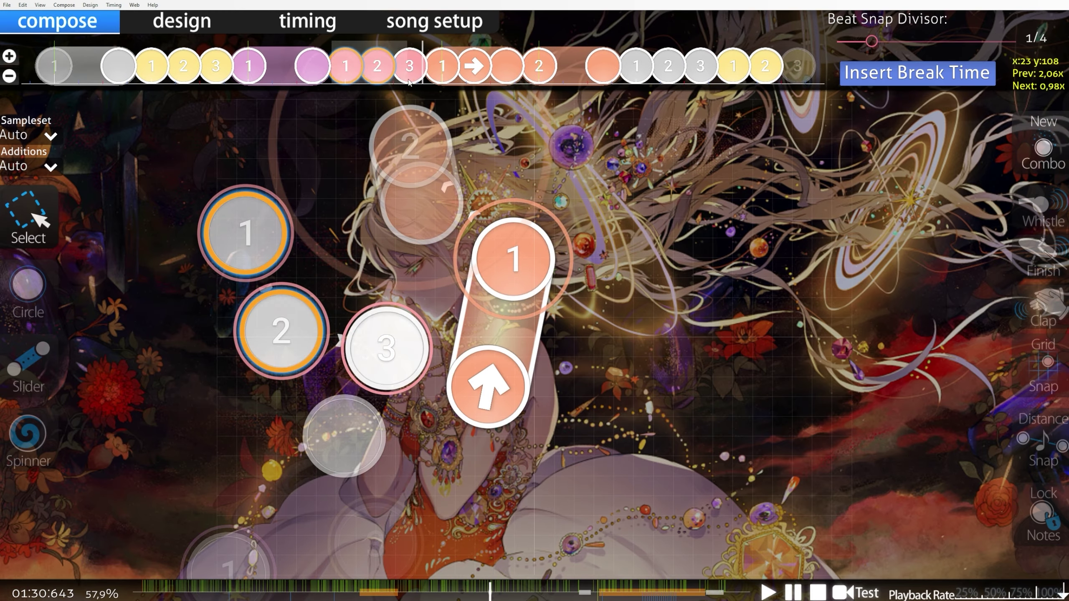
Step: Examine the slider numbered 3 around 00:28 by going back and forth over its notes in the song
{"action": "left_click_drag", "start_coordinate": [206, 590], "coordinate": [245, 589]}
{"action": "left_click", "coordinate": [541, 425]}
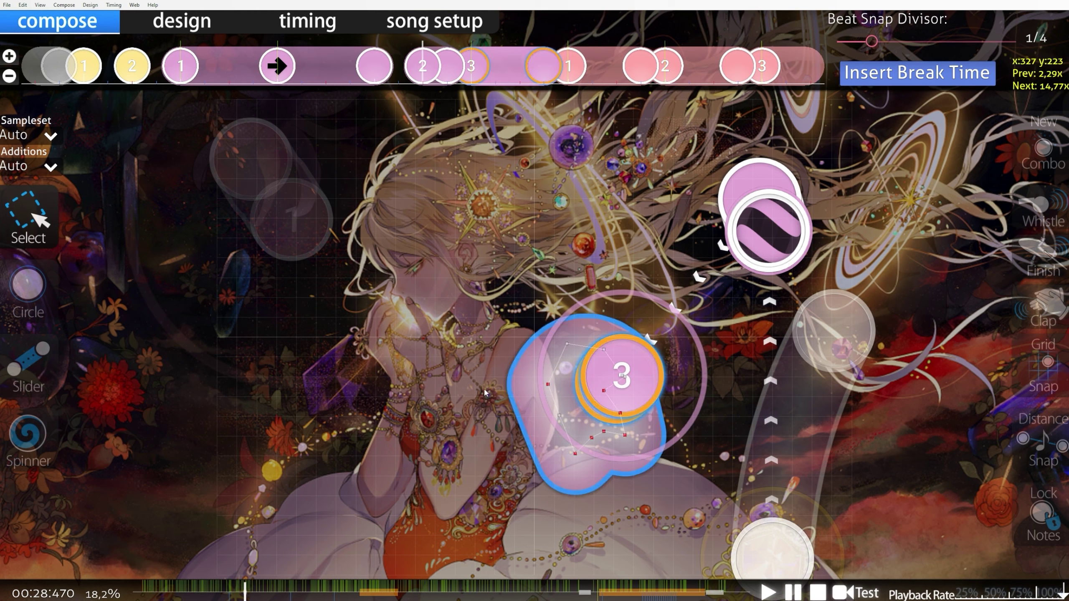
{"action": "left_click", "coordinate": [618, 317]}
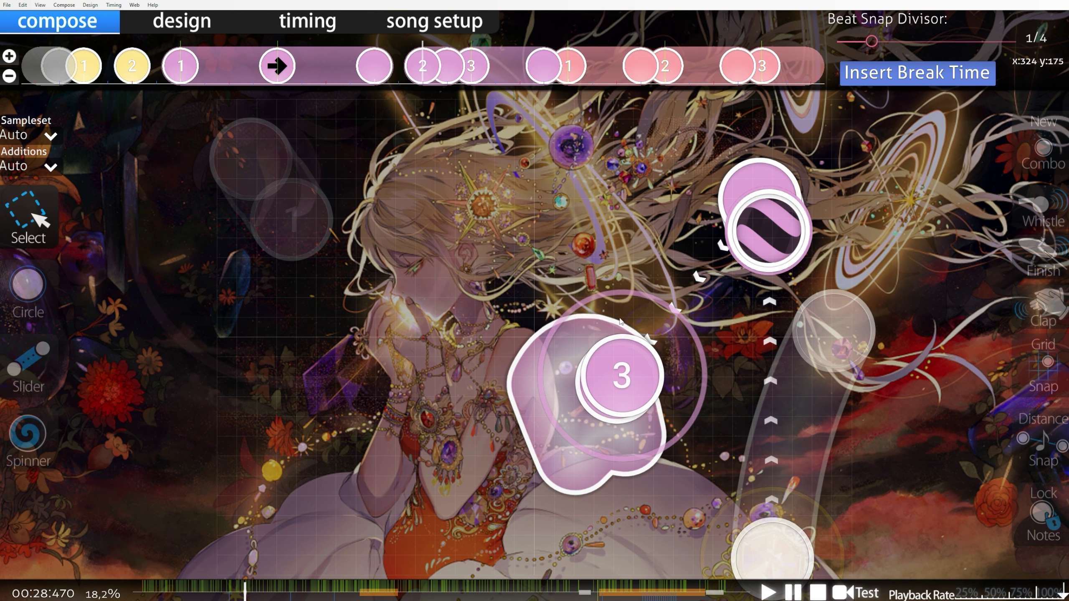
{"action": "scroll", "coordinate": [619, 318], "scroll_direction": "up", "scroll_amount": 2}
{"action": "scroll", "coordinate": [659, 356], "scroll_direction": "down", "scroll_amount": 4}
{"action": "left_click", "coordinate": [655, 360]}
{"action": "scroll", "coordinate": [696, 358], "scroll_direction": "up", "scroll_amount": 8}
{"action": "scroll", "coordinate": [697, 361], "scroll_direction": "down", "scroll_amount": 9}
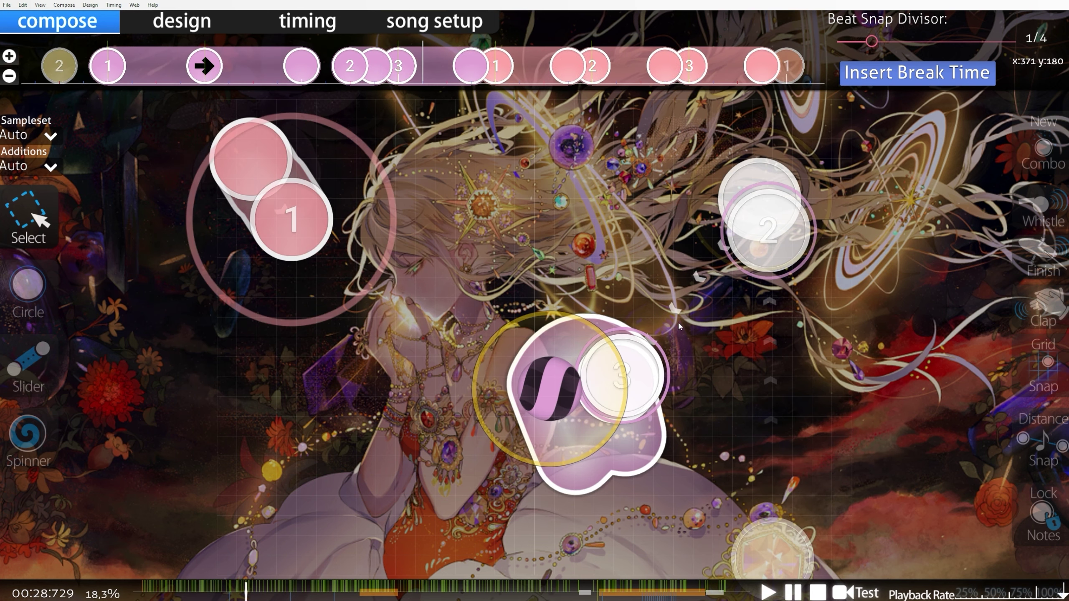
{"action": "scroll", "coordinate": [455, 213], "scroll_direction": "up", "scroll_amount": 2}
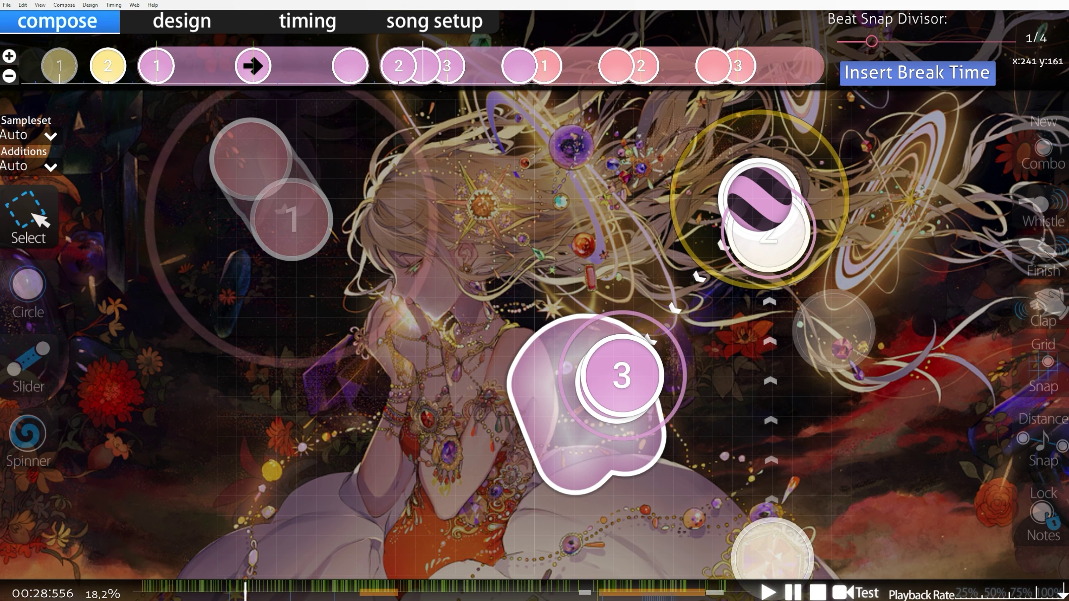
Step: In File Explorer, duplicate the folder 1934310 Warak - REANIMATE within Songs and name the copy 1934310 Warak - REANIMATE - HS Layers
{"action": "key", "text": "alt+Tab"}
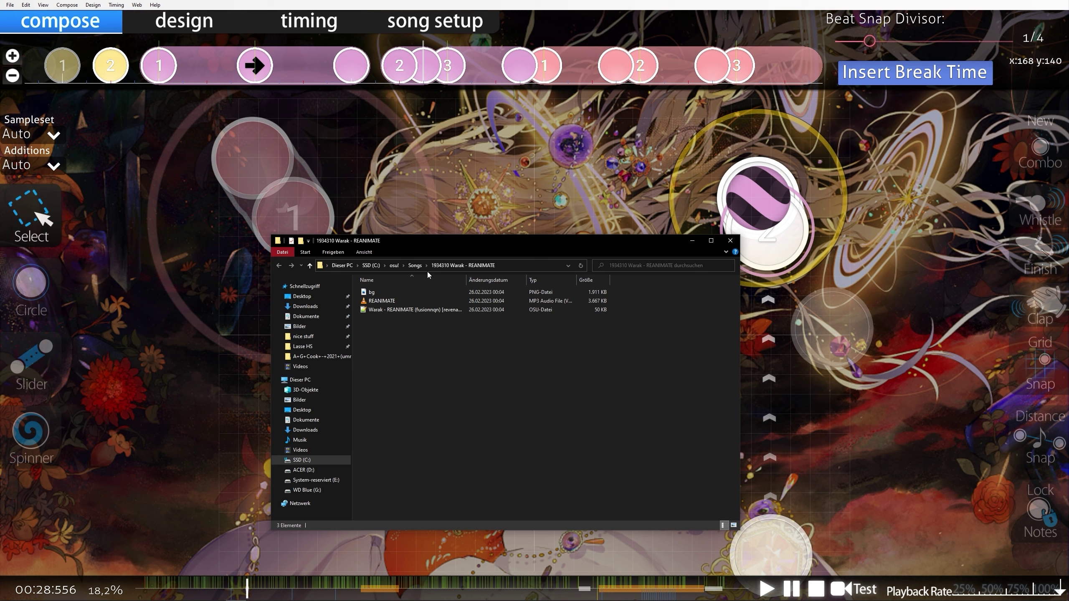
{"action": "left_click", "coordinate": [415, 266]}
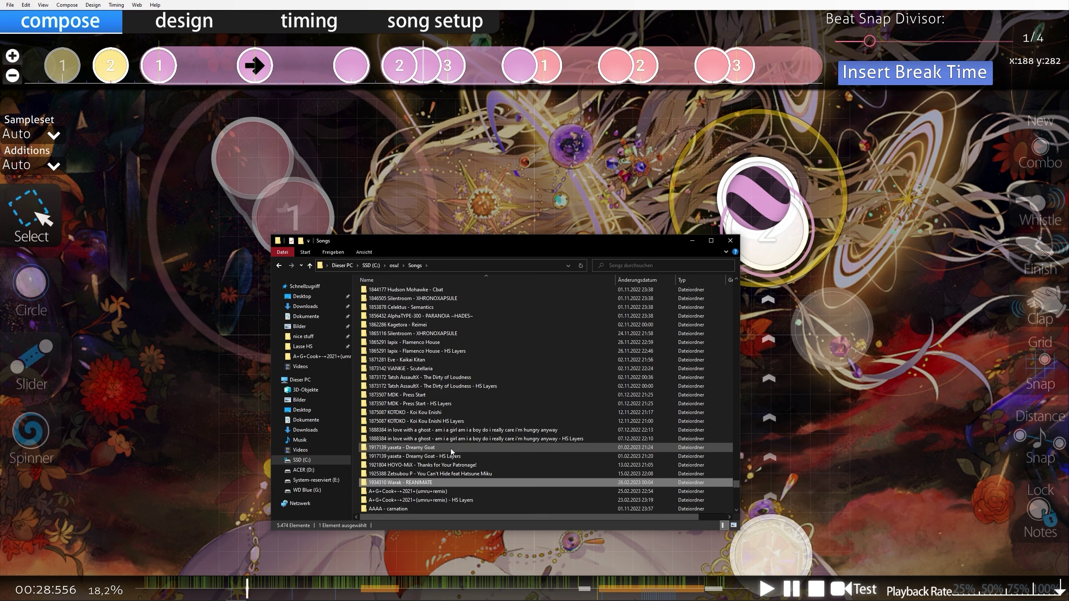
{"action": "key", "text": "ctrl+c"}
{"action": "key", "text": "ctrl+v"}
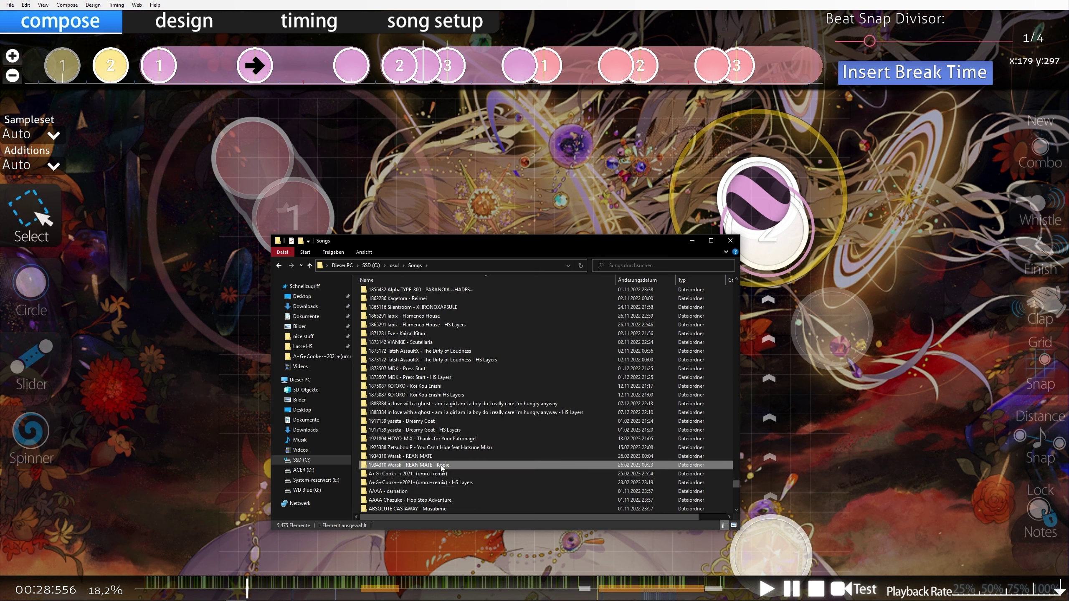
{"action": "right_click", "coordinate": [442, 464]}
{"action": "left_click", "coordinate": [455, 453]}
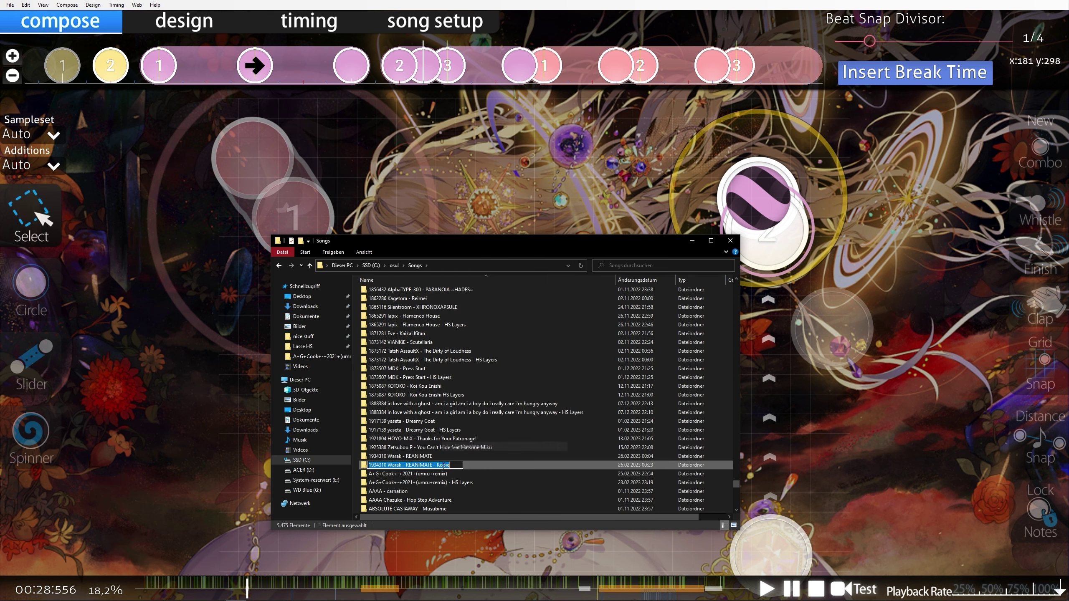
{"action": "type", "text": "HS Layers"}
{"action": "key", "text": "Return"}
Step: Open the copied folder and rename its .osu file so that the difficulty in brackets reads HS Layers
{"action": "double_click", "coordinate": [527, 464]}
{"action": "left_click", "coordinate": [435, 311]}
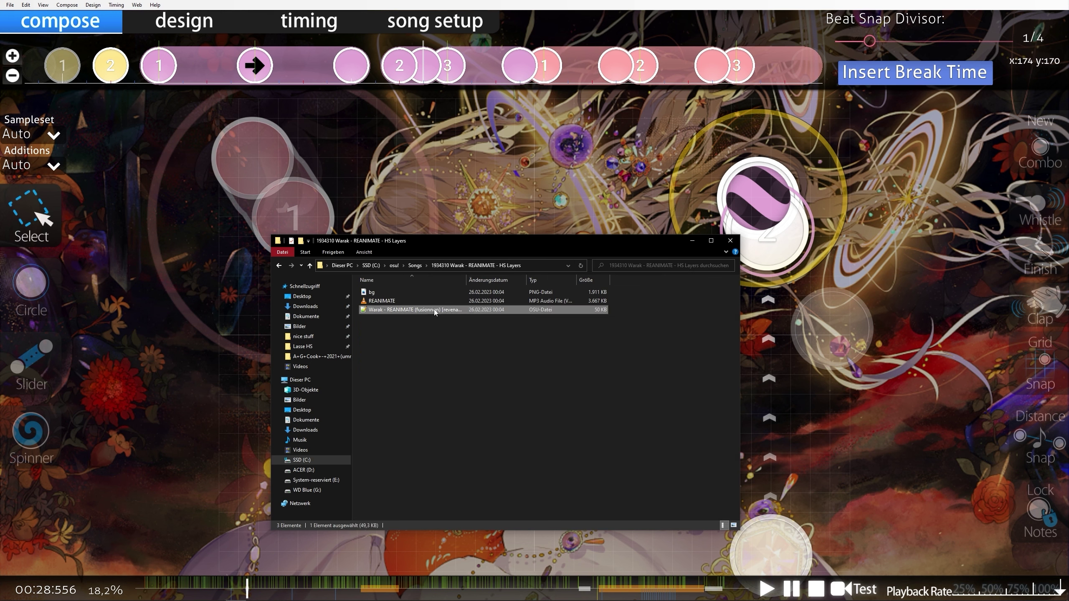
{"action": "right_click", "coordinate": [434, 310]}
{"action": "left_click", "coordinate": [452, 317]}
{"action": "left_click_drag", "start_coordinate": [462, 336], "coordinate": [455, 310]}
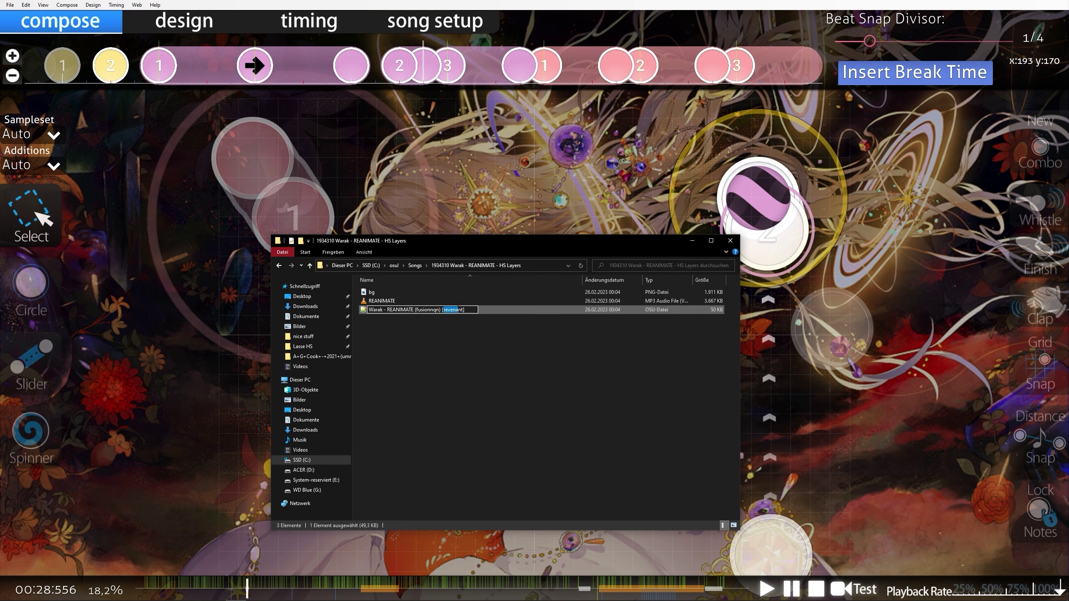
{"action": "type", "text": "HS Layers"}
{"action": "left_click", "coordinate": [464, 348]}
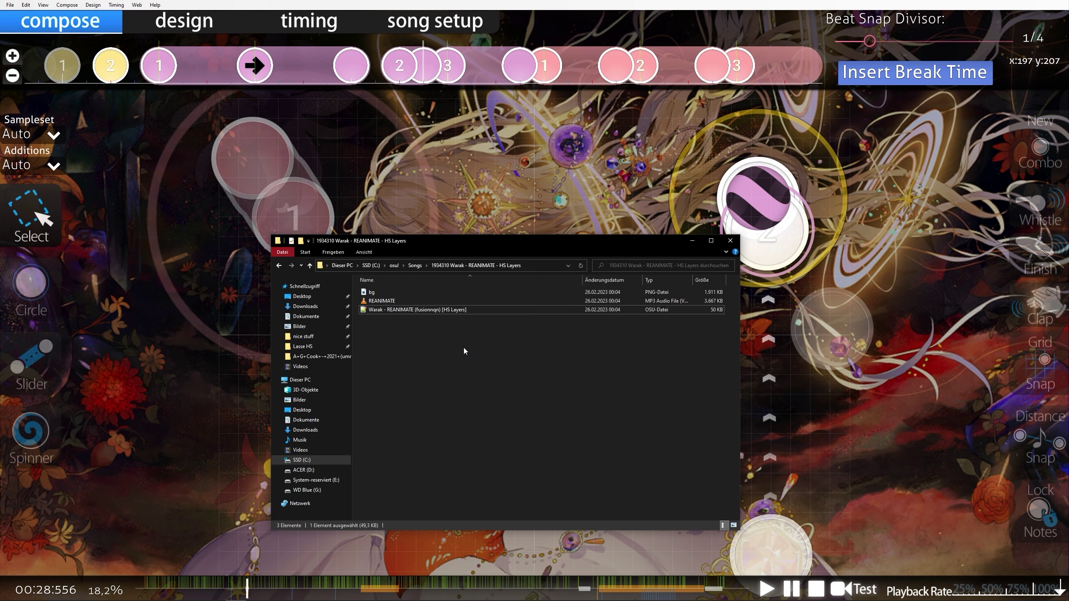
Step: Open the renamed .osu file in Notepad++, set its metadata Version to HS Layers, and save and close it
{"action": "right_click", "coordinate": [481, 308]}
{"action": "right_click", "coordinate": [455, 312]}
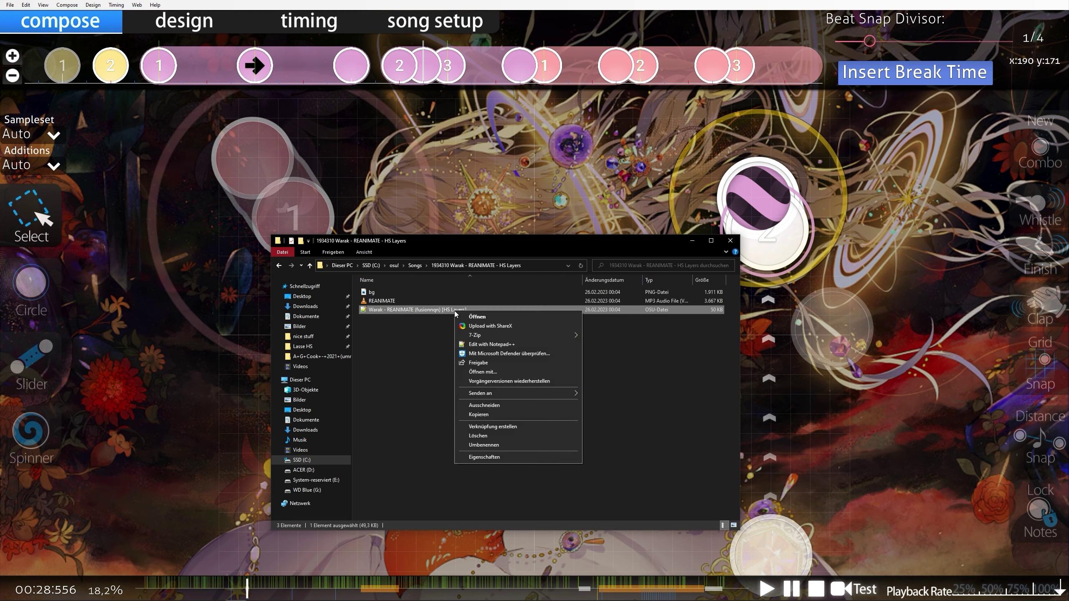
{"action": "left_click", "coordinate": [481, 344]}
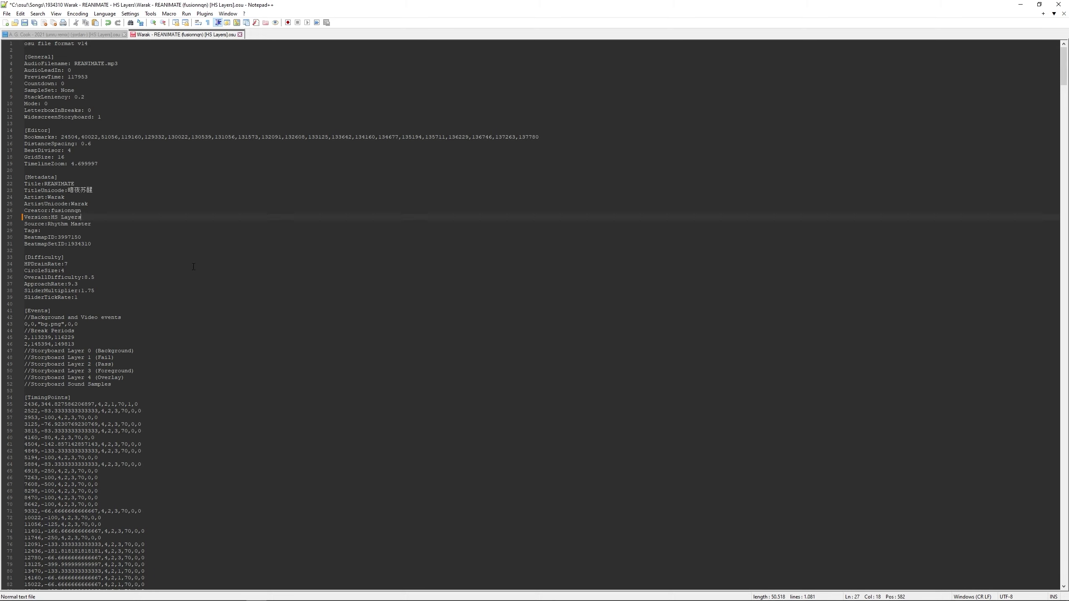
{"action": "left_click", "coordinate": [1058, 4]}
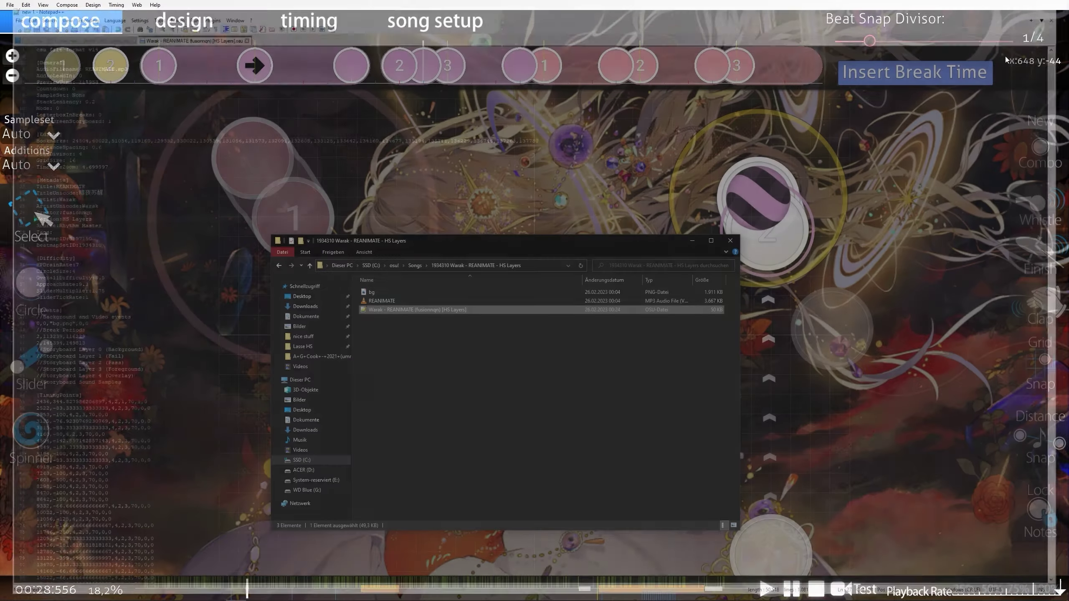
Step: Close the folder, leave the current difficulty and open REANIMATE's HS Layers difficulty in the osu! editor
{"action": "left_click", "coordinate": [731, 241]}
{"action": "key", "text": "Escape"}
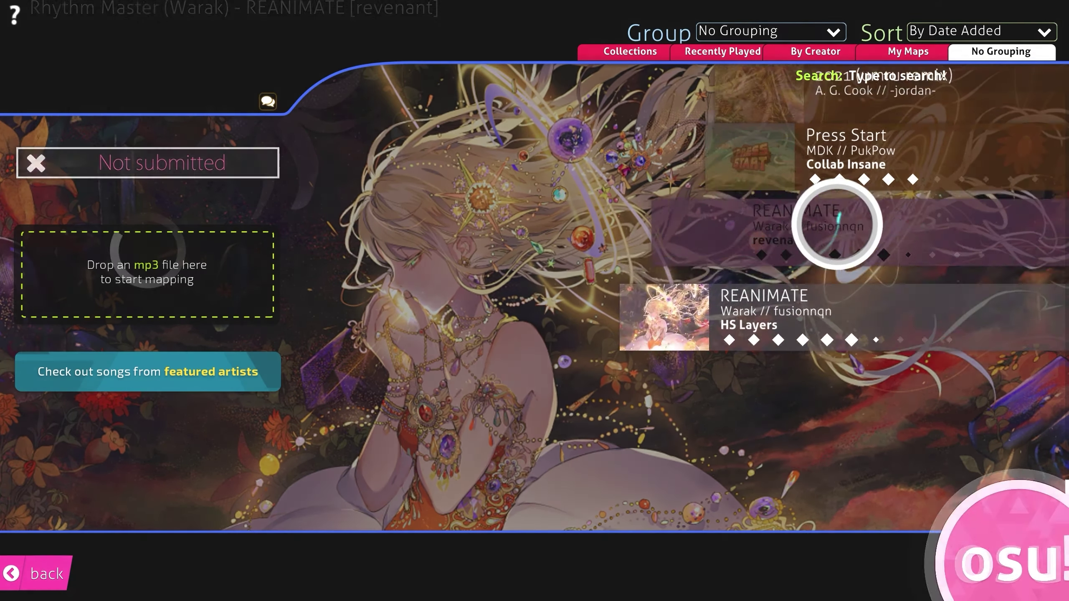
{"action": "double_click", "coordinate": [835, 331]}
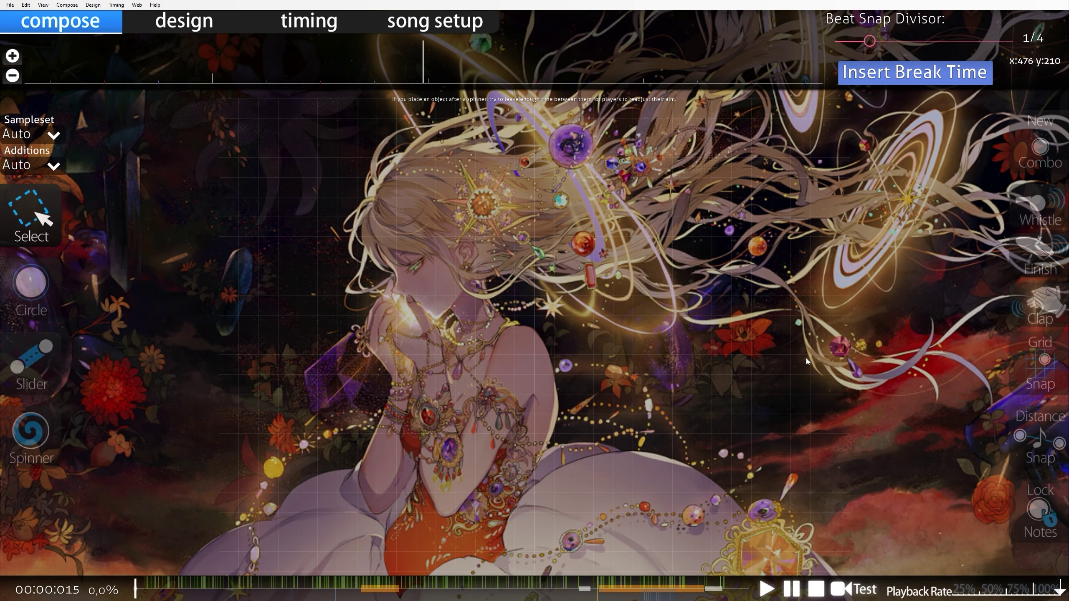
Step: Switch to Mapping Tools, open the Hitsound Preview Helper and return to the osu! editor
{"action": "key", "text": "alt+Tab"}
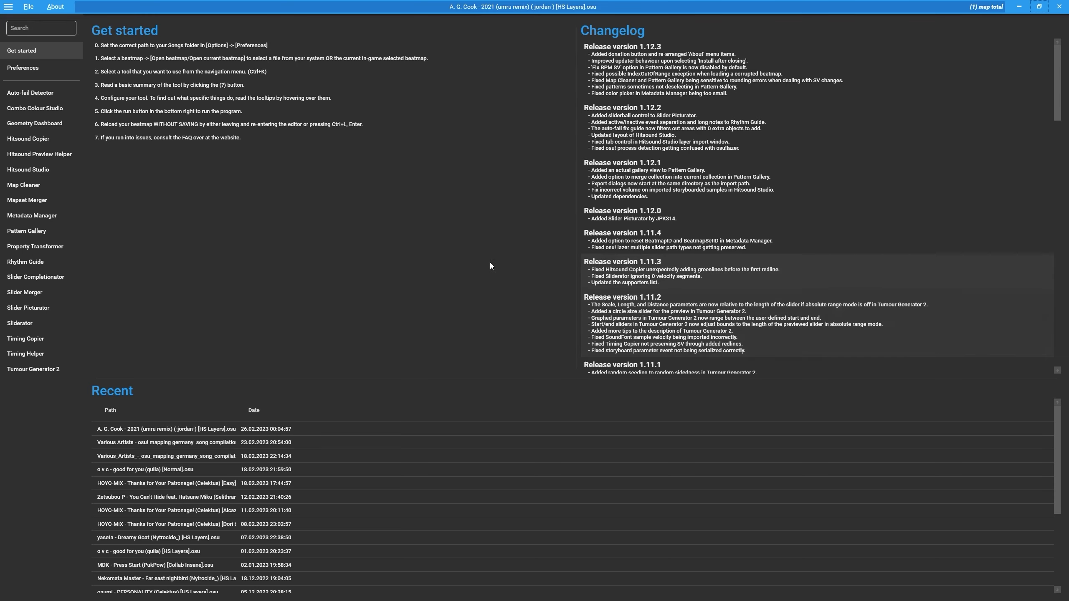
{"action": "left_click", "coordinate": [48, 154]}
{"action": "key", "text": "alt+Tab"}
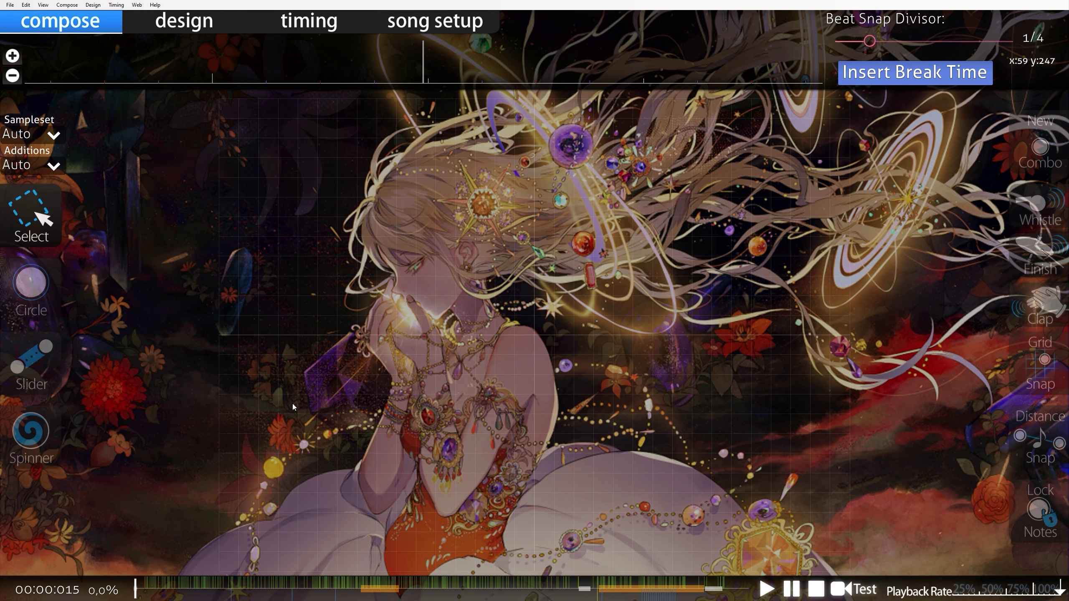
Step: Clear all notes from the HS Layers difficulty by changing the allowed modes to osu!mania in the song setup
{"action": "key", "text": "F4"}
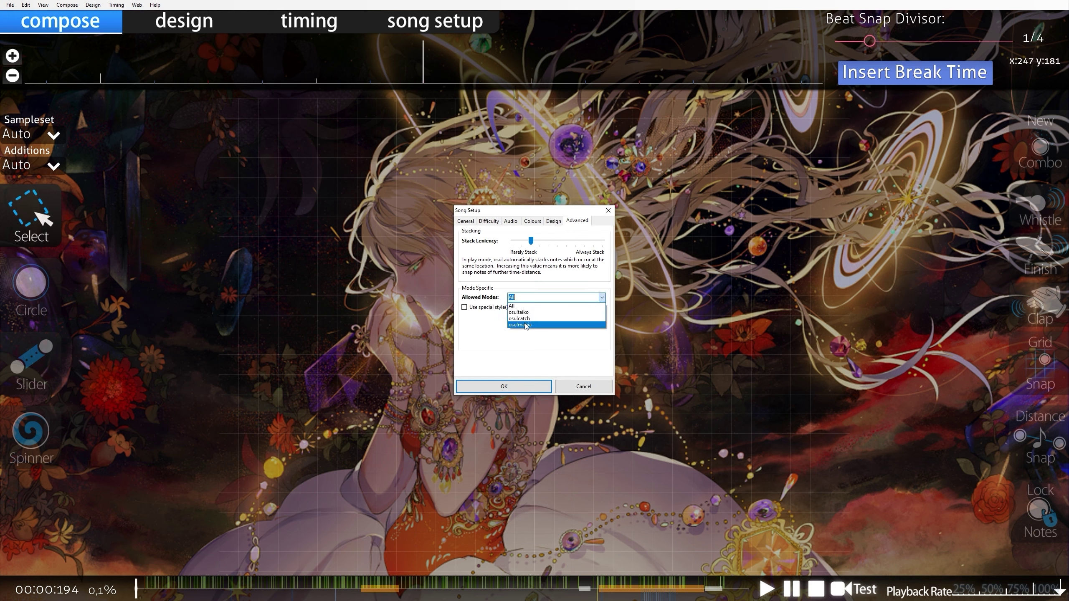
{"action": "left_click", "coordinate": [518, 389]}
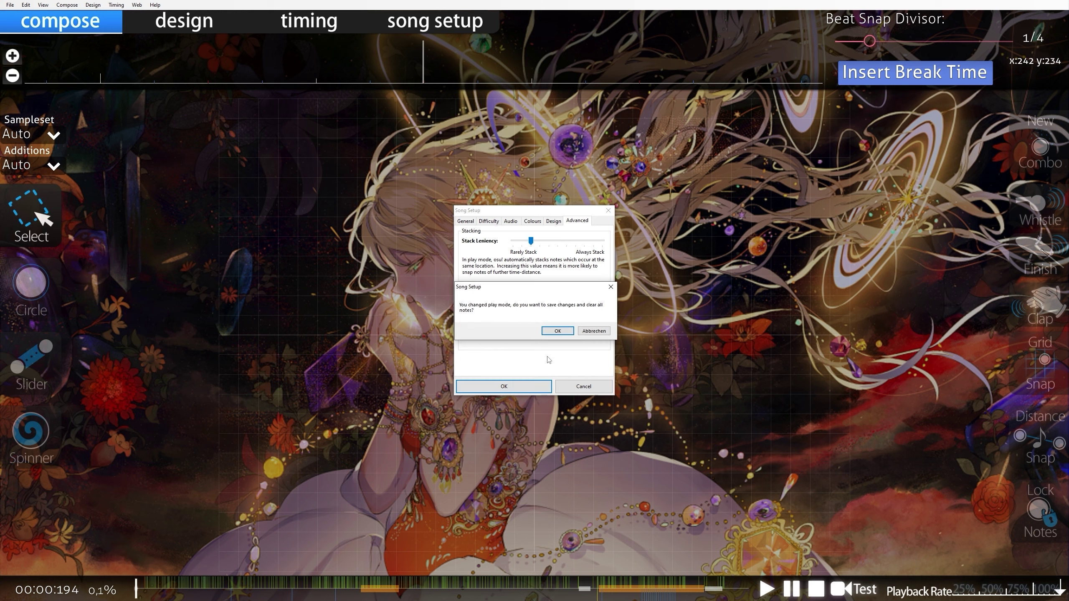
{"action": "left_click", "coordinate": [594, 331]}
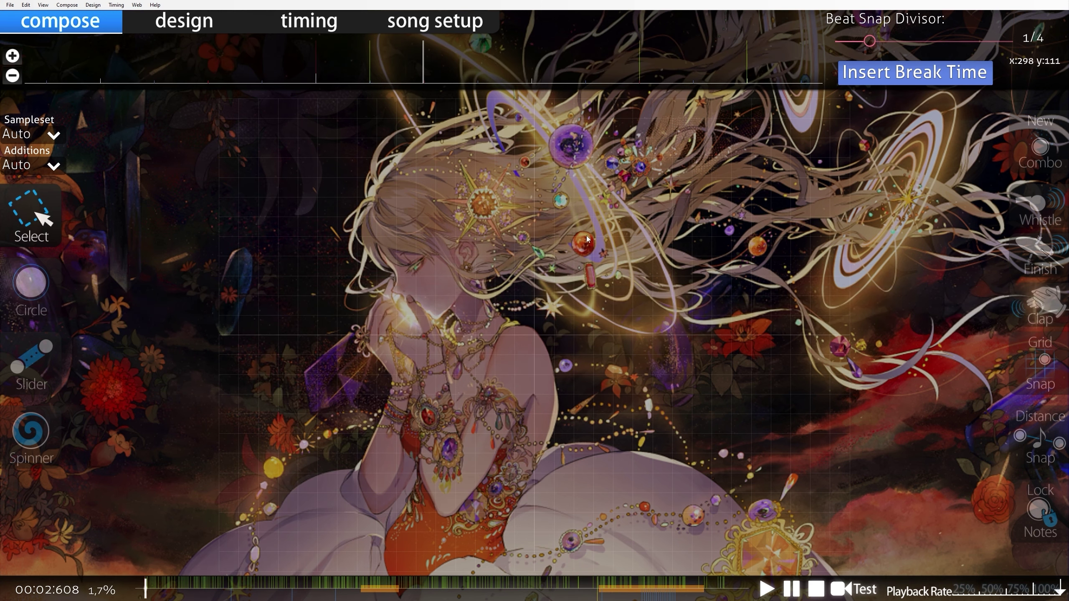
Step: Go to 00:02:436, try out the Circle tool and review the hitsound positions in Mapping Tools' Hitsound Preview Helper
{"action": "scroll", "coordinate": [586, 240], "scroll_direction": "up", "scroll_amount": 2}
{"action": "left_click", "coordinate": [9, 272]}
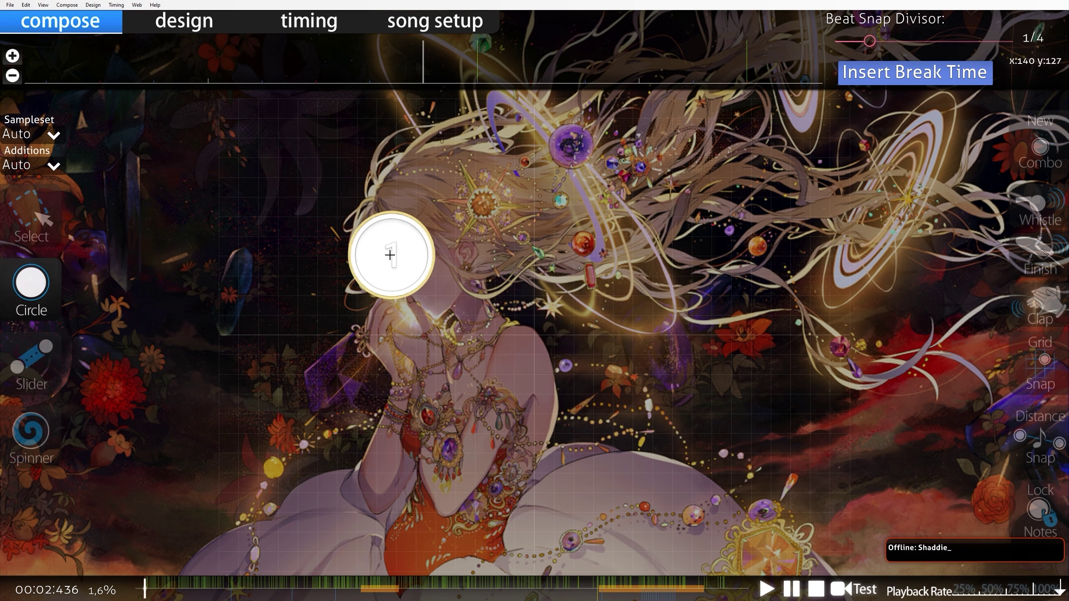
{"action": "key", "text": "alt+Tab"}
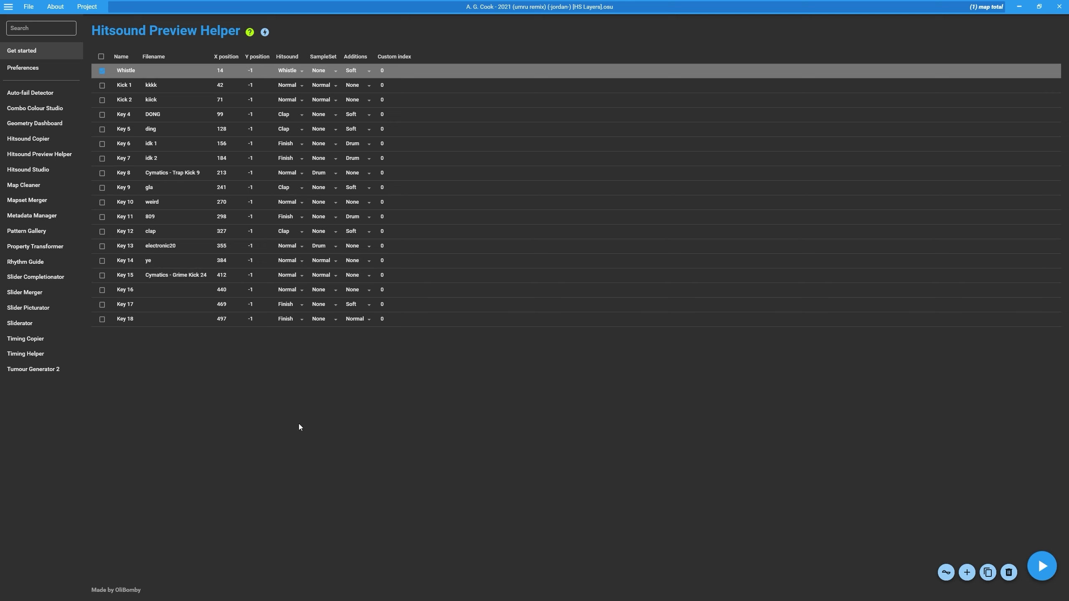
{"action": "key", "text": "alt+Tab"}
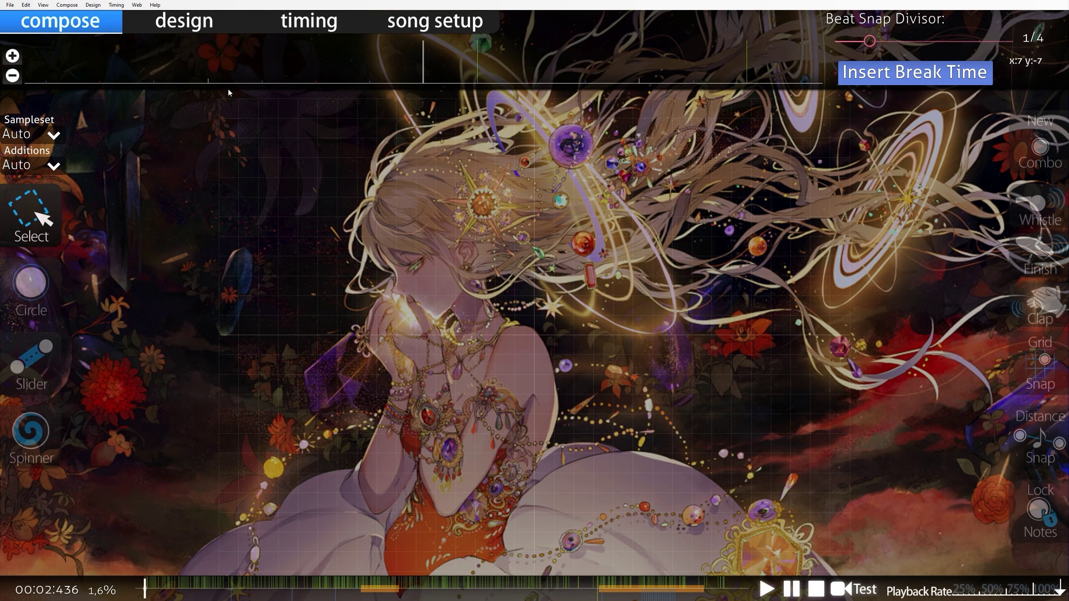
Step: Place a hit circle at x:0 y:0 on the playfield at 00:02:436
{"action": "left_click_drag", "start_coordinate": [298, 158], "coordinate": [845, 585]}
{"action": "left_click_drag", "start_coordinate": [496, 283], "coordinate": [446, 243]}
{"action": "scroll", "coordinate": [377, 231], "scroll_direction": "down", "scroll_amount": 2}
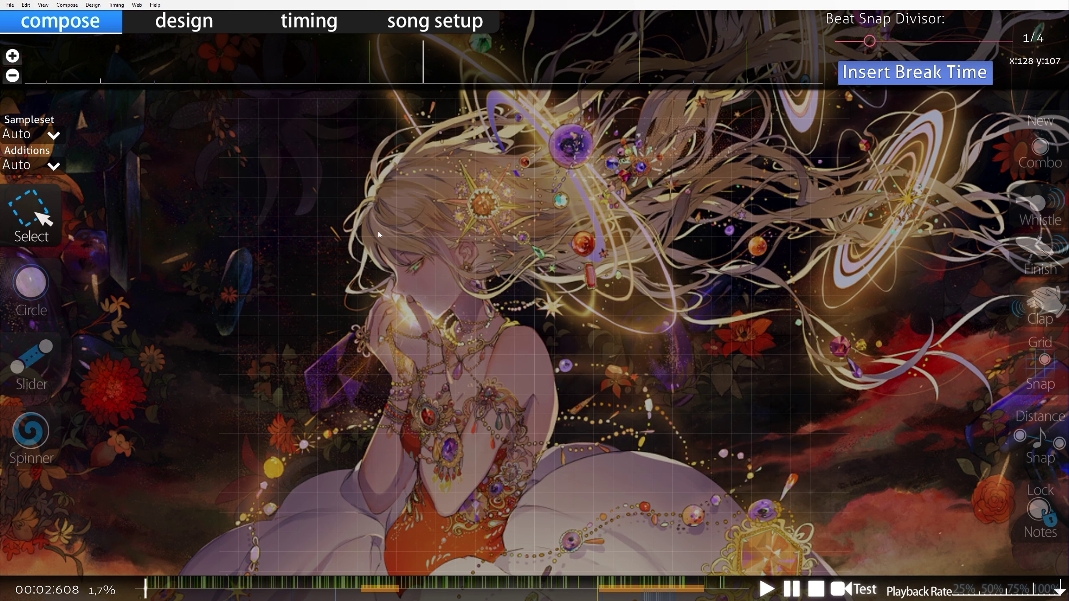
{"action": "scroll", "coordinate": [375, 230], "scroll_direction": "up", "scroll_amount": 1}
{"action": "key", "text": "2"}
{"action": "left_click", "coordinate": [187, 88]}
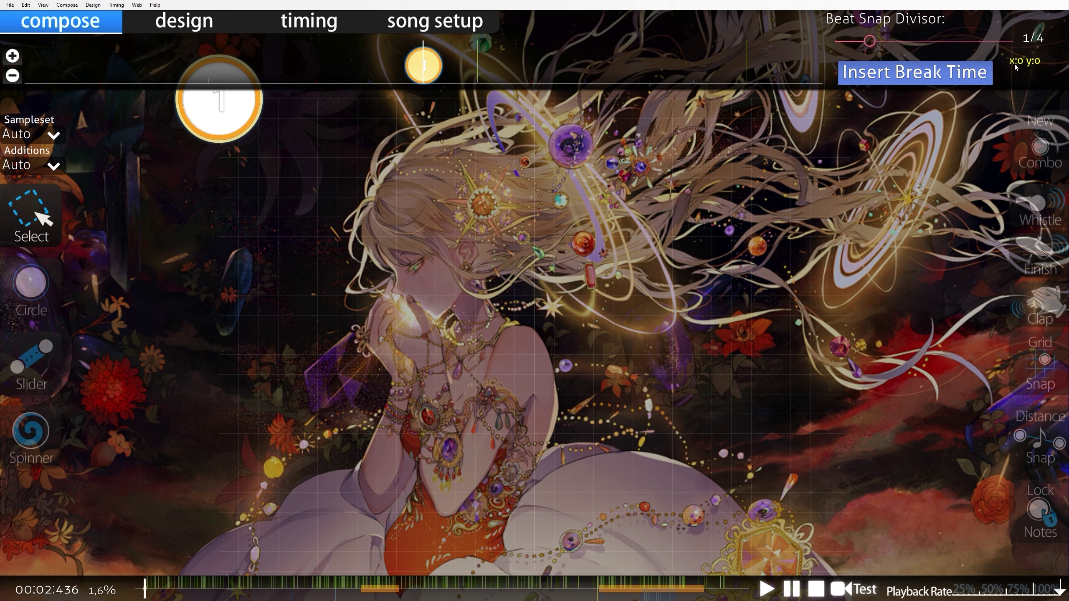
Step: Check the Whistle row's X and Y positions in Mapping Tools, return to osu! and select the circle at x:0 y:0
{"action": "key", "text": "alt+Tab"}
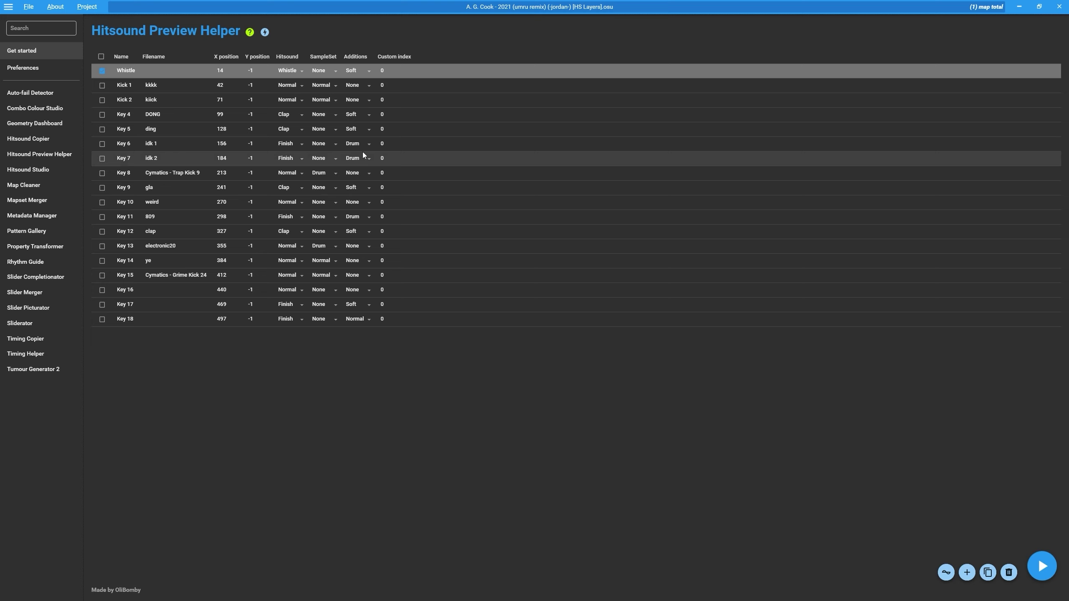
{"action": "left_click", "coordinate": [253, 70]}
{"action": "key", "text": "alt+Tab"}
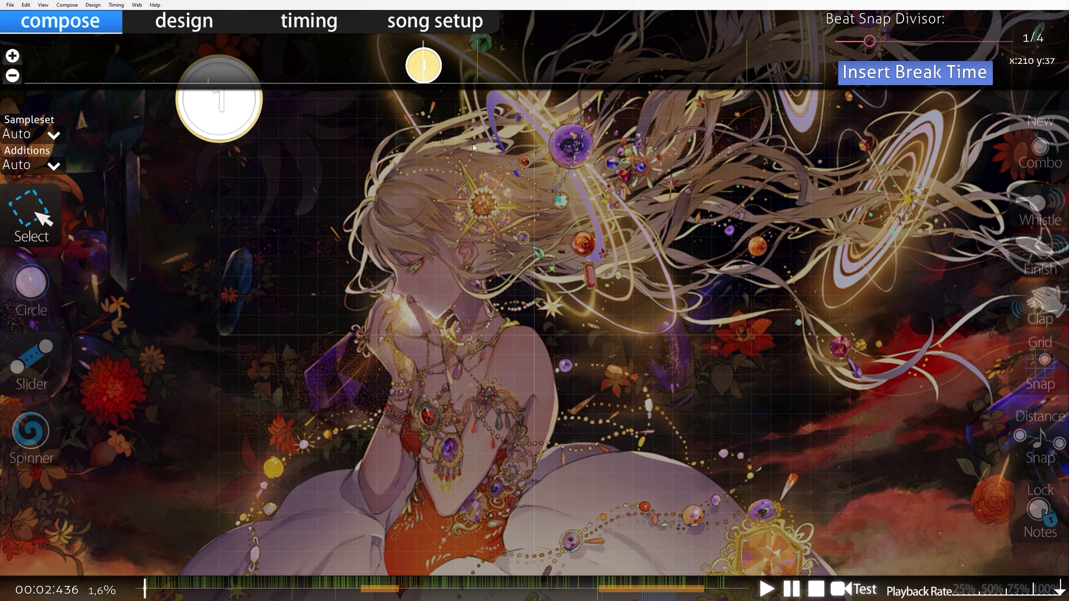
{"action": "left_click_drag", "start_coordinate": [307, 164], "coordinate": [300, 167]}
{"action": "scroll", "coordinate": [271, 185], "scroll_direction": "down", "scroll_amount": 1}
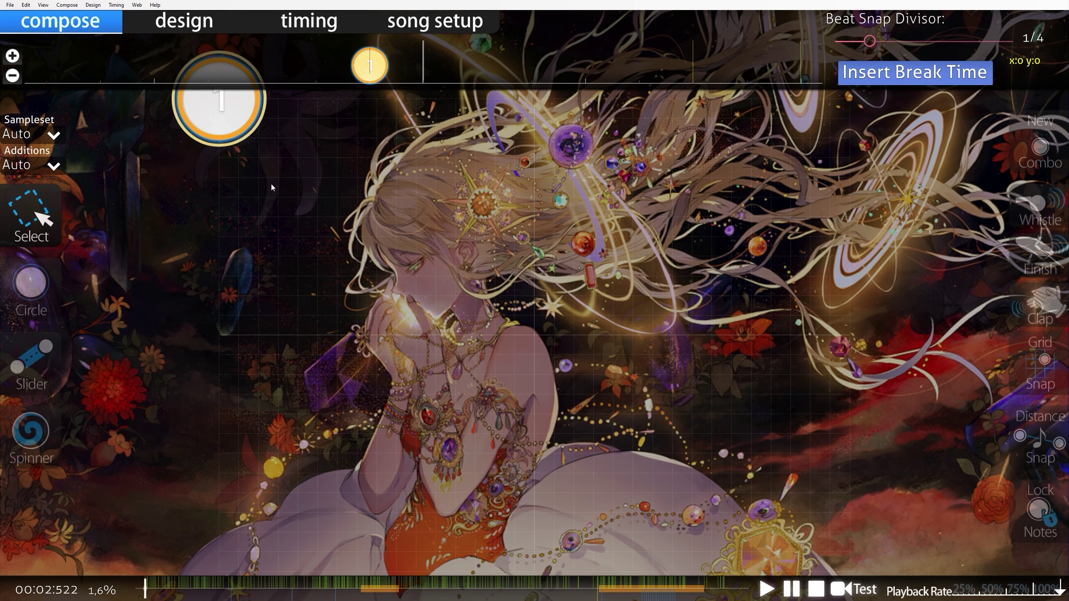
Step: Check the Whistle row's hitsound setting in Mapping Tools, return to osu! and delete the circle at x:0 y:0
{"action": "scroll", "coordinate": [253, 143], "scroll_direction": "up", "scroll_amount": 2}
{"action": "left_click", "coordinate": [231, 102]}
{"action": "key", "text": "alt+Tab"}
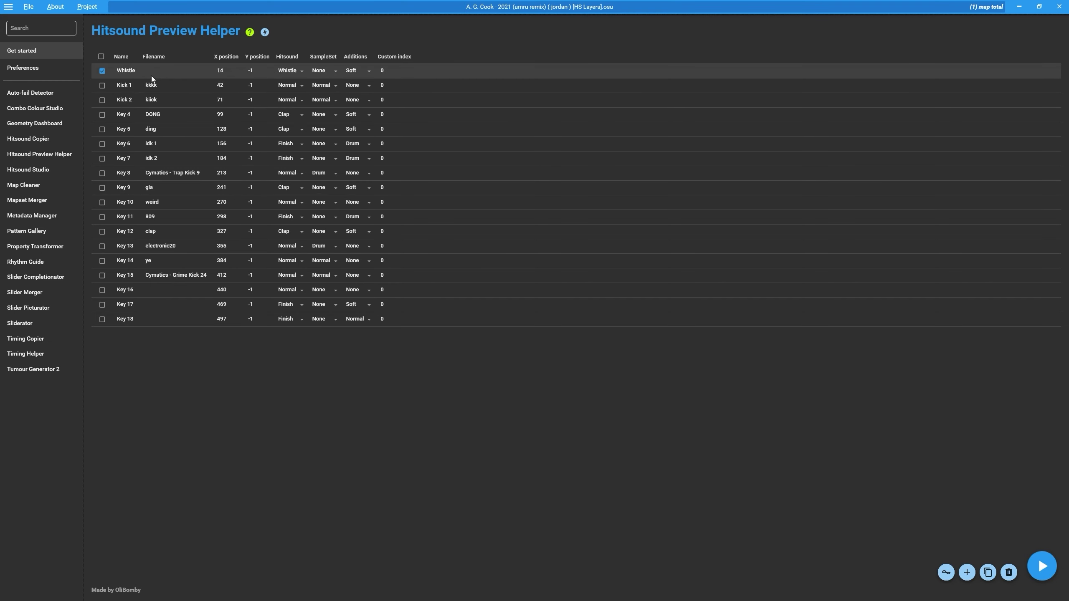
{"action": "left_click", "coordinate": [162, 69]}
{"action": "left_click", "coordinate": [289, 70]}
{"action": "key", "text": "alt+Tab"}
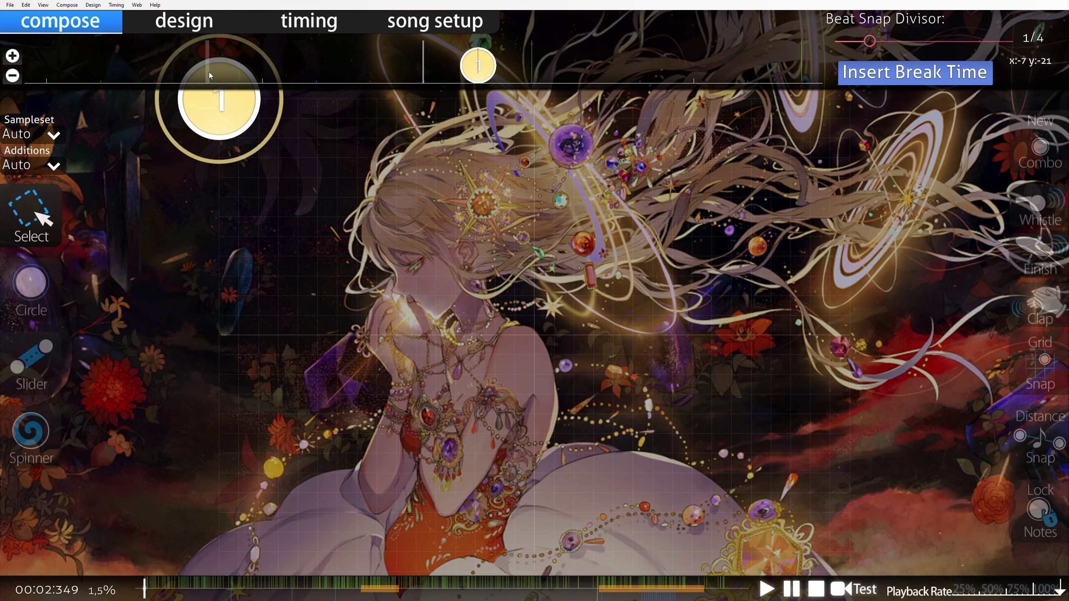
{"action": "right_click", "coordinate": [253, 113]}
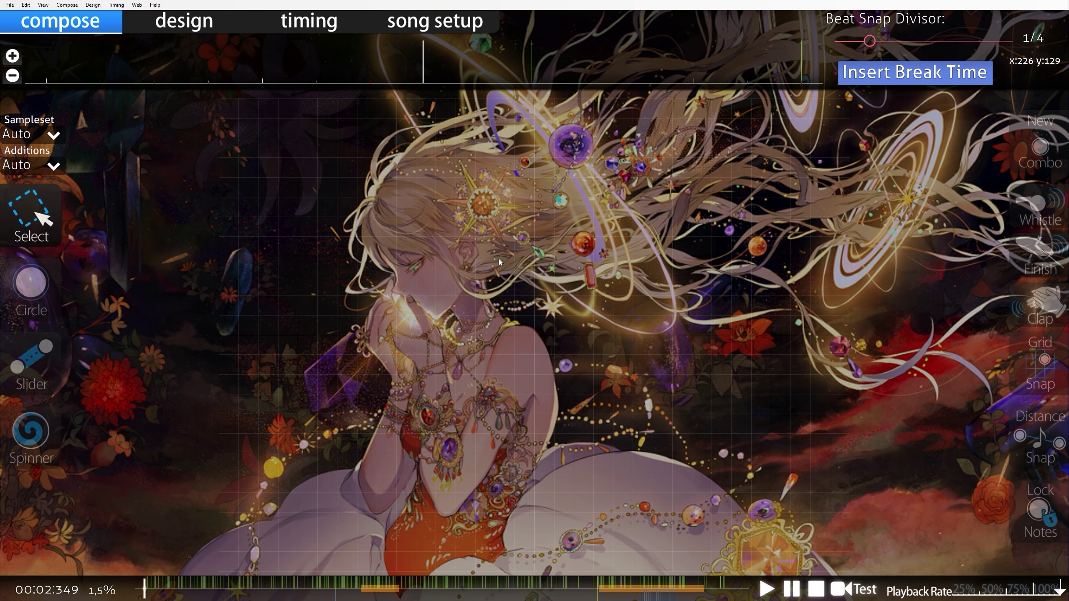
Step: Set the allowed modes to osu!mania and the key count to 9 with Co-op mode enabled, saving the beatmap changes
{"action": "key", "text": "F4"}
{"action": "left_click", "coordinate": [577, 221]}
{"action": "left_click", "coordinate": [602, 298]}
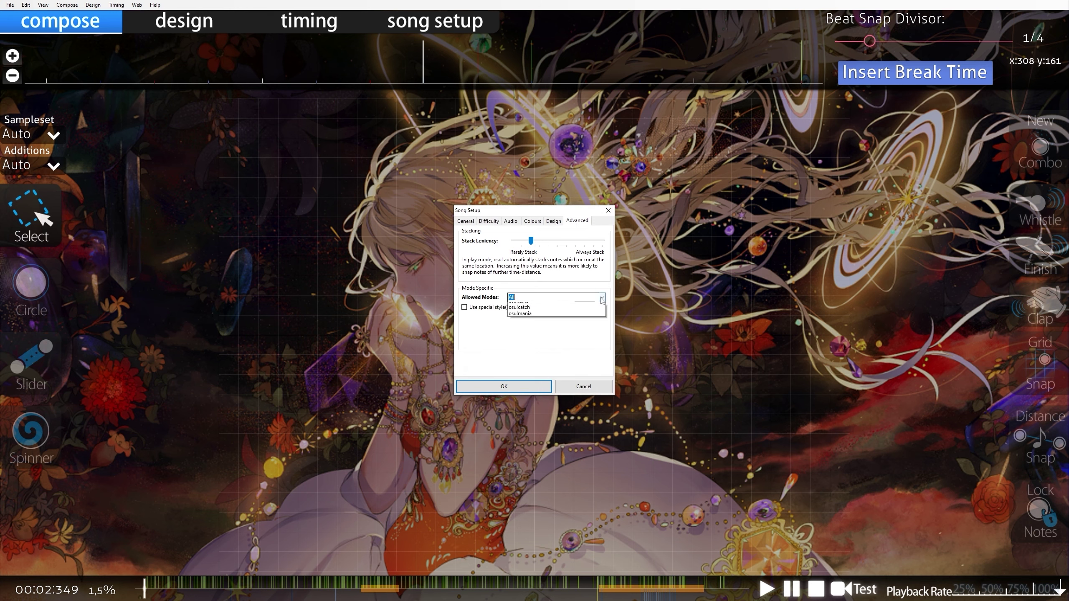
{"action": "left_click", "coordinate": [521, 314]}
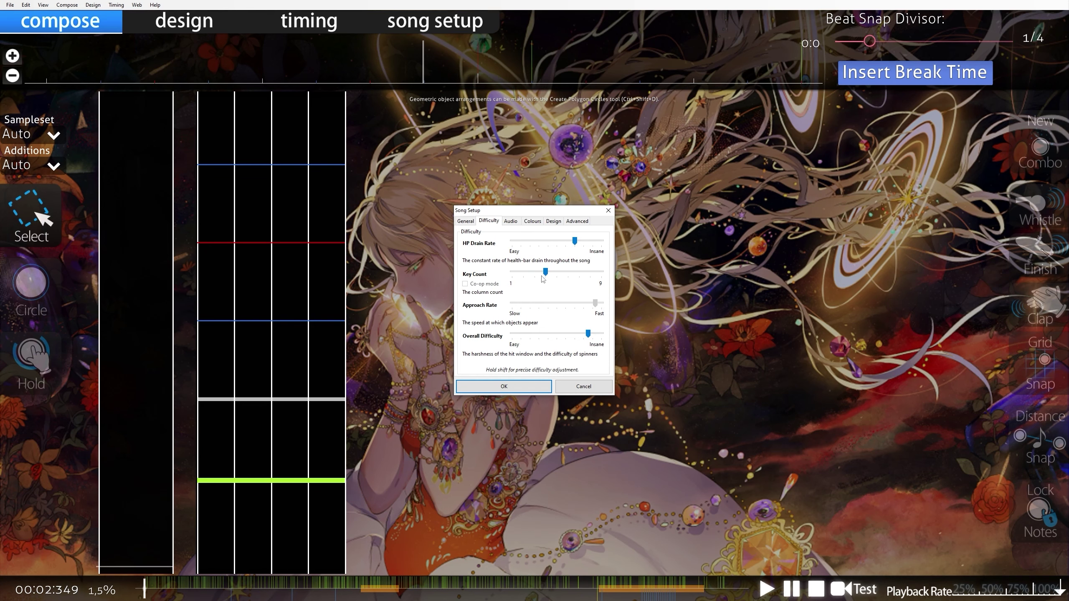
{"action": "left_click", "coordinate": [540, 394]}
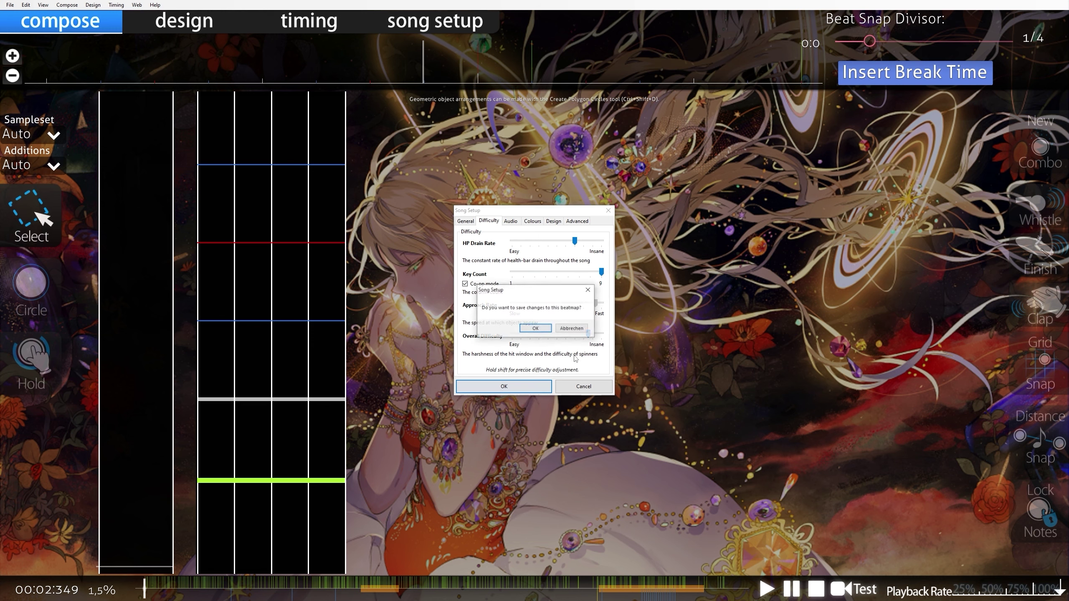
{"action": "left_click", "coordinate": [547, 329]}
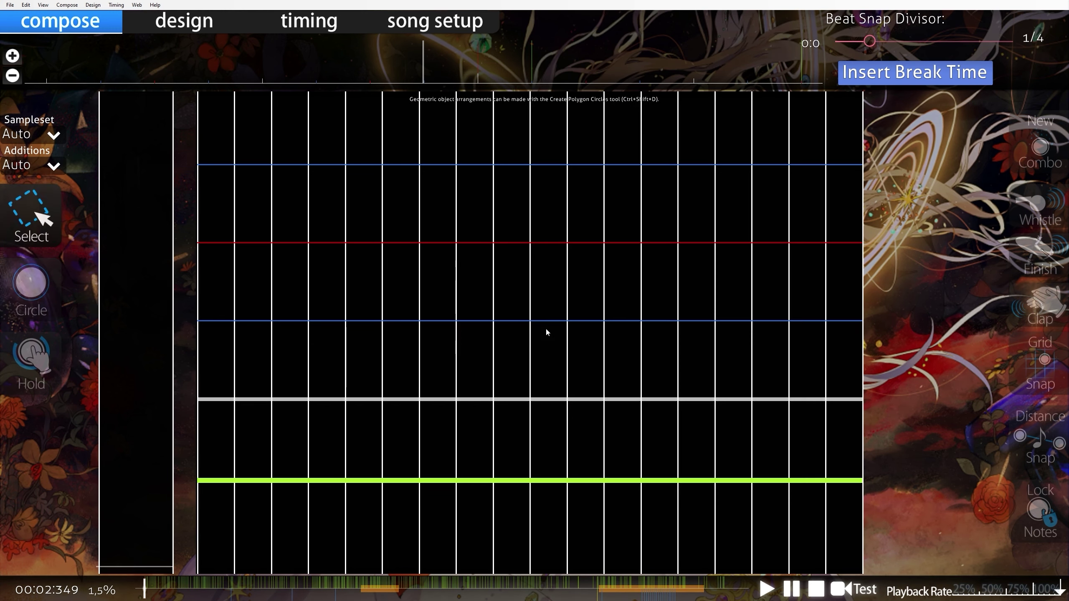
Step: Place test notes in columns 1, 4, 5, 7 and 9 at 00:02:349
{"action": "key", "text": "alt+Tab"}
{"action": "key", "text": "alt+Tab"}
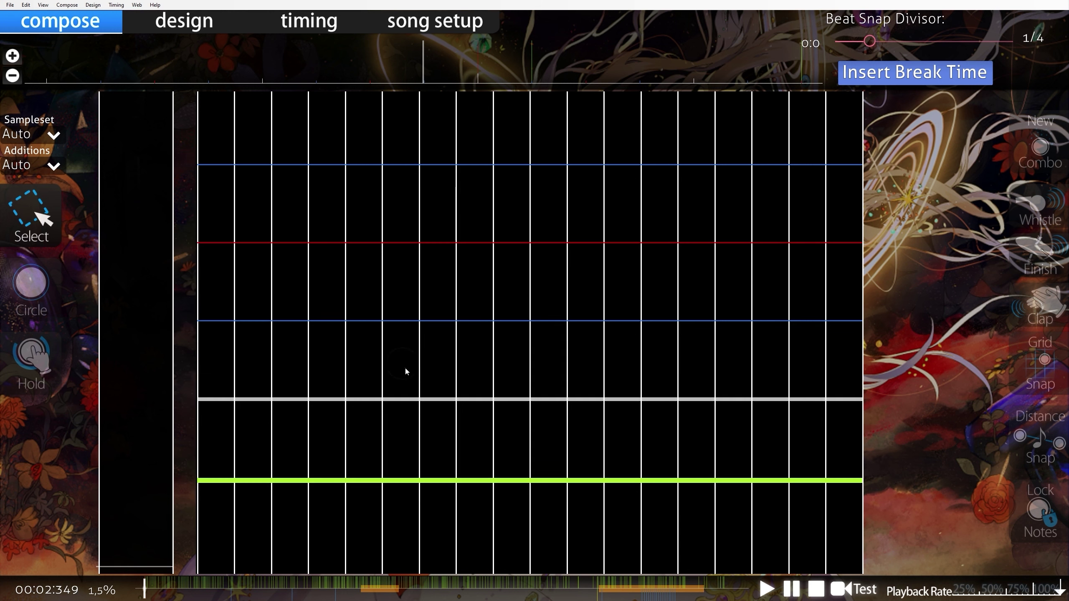
{"action": "key", "text": "2"}
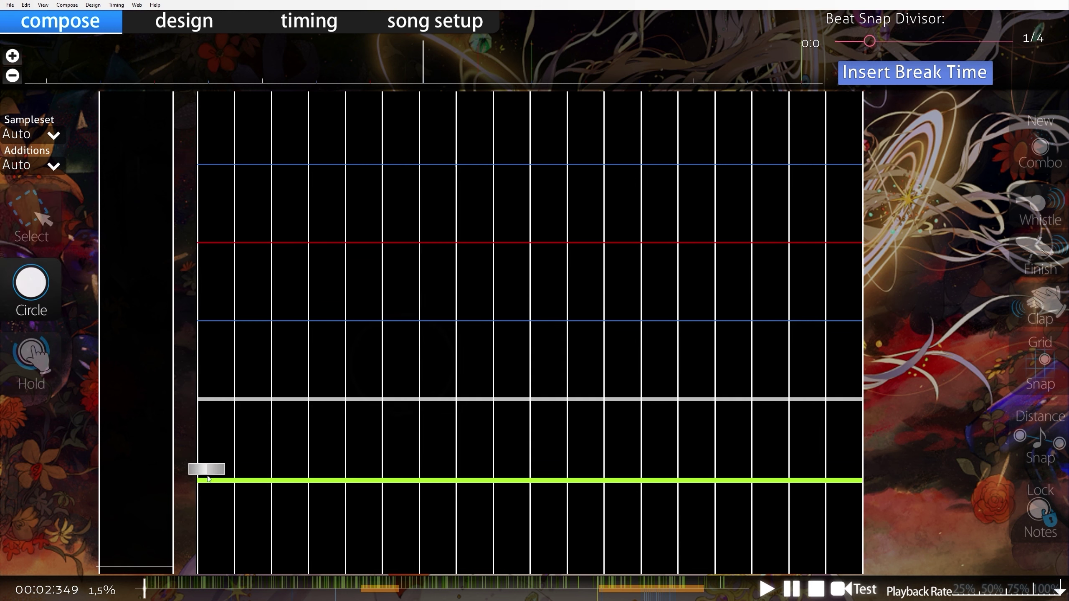
{"action": "left_click", "coordinate": [215, 471]}
{"action": "left_click", "coordinate": [324, 476]}
{"action": "left_click", "coordinate": [362, 476]}
{"action": "left_click", "coordinate": [435, 477]}
{"action": "left_click", "coordinate": [501, 478]}
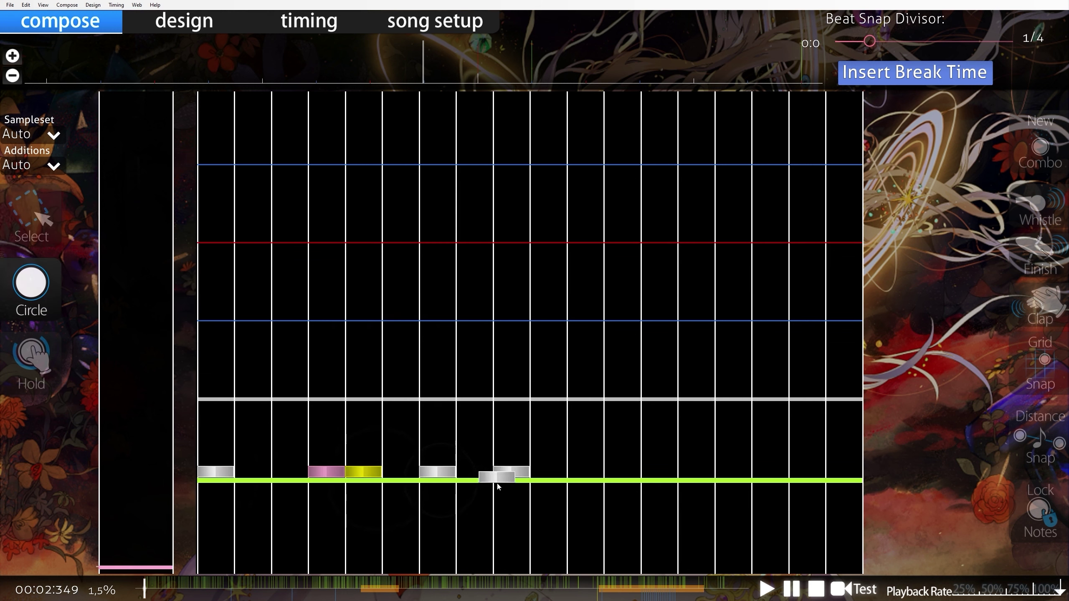
Step: Delete all five test notes from the mania grid
{"action": "key", "text": "1"}
{"action": "left_click_drag", "start_coordinate": [566, 515], "coordinate": [122, 368]}
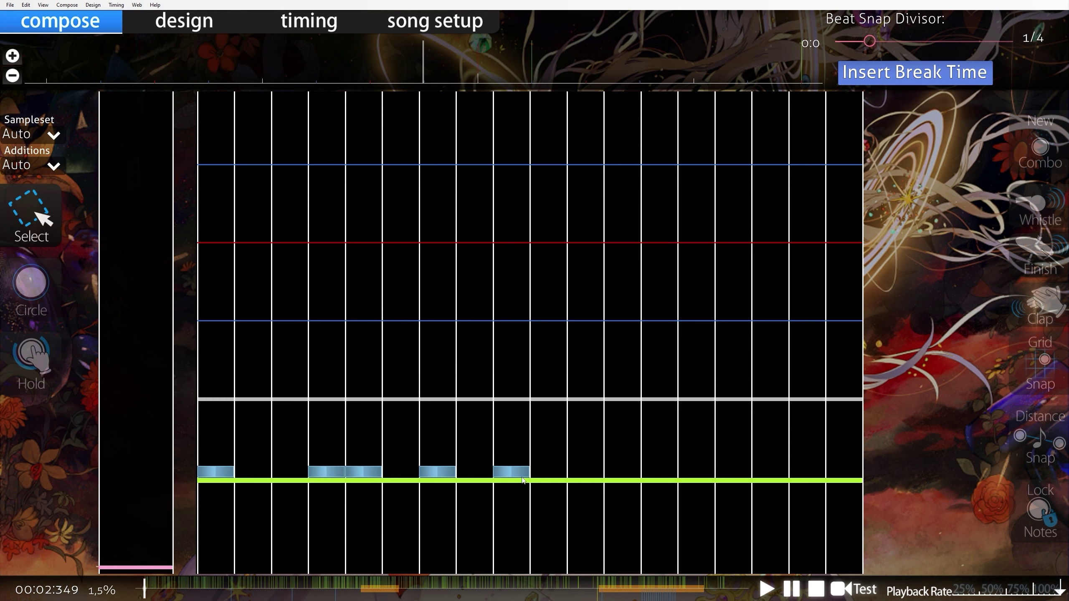
{"action": "key", "text": "Delete"}
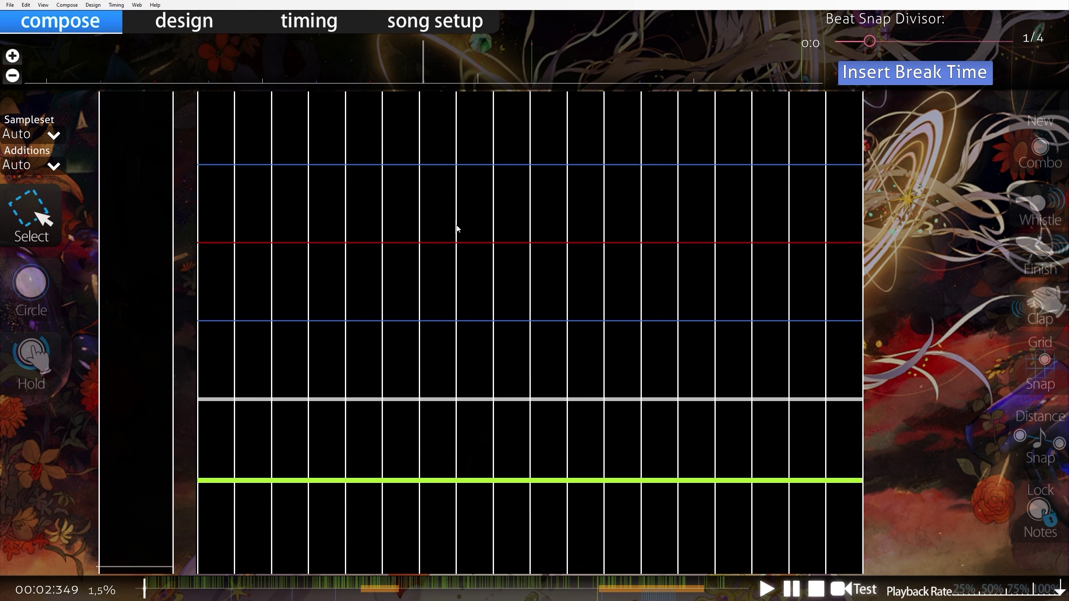
Step: Place a note in the first column at 00:02:436
{"action": "scroll", "coordinate": [395, 303], "scroll_direction": "down", "scroll_amount": 1}
{"action": "key", "text": "2"}
{"action": "left_click", "coordinate": [203, 484]}
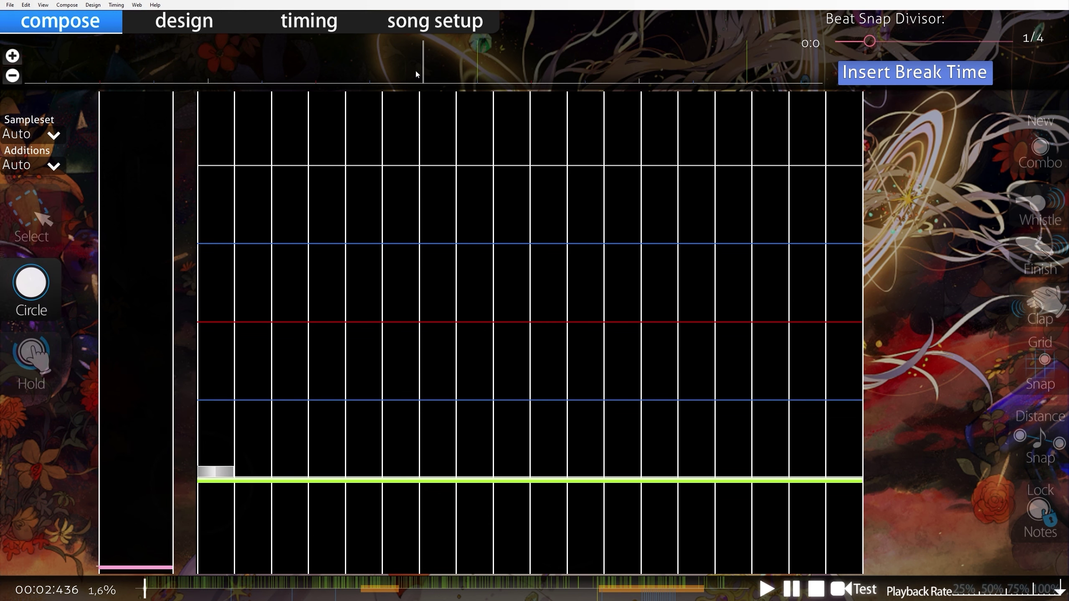
{"action": "left_click", "coordinate": [436, 110]}
Step: Switch to Mapping Tools and load the +template_1.json project into the Hitsound Preview Helper
{"action": "key", "text": "alt+Tab"}
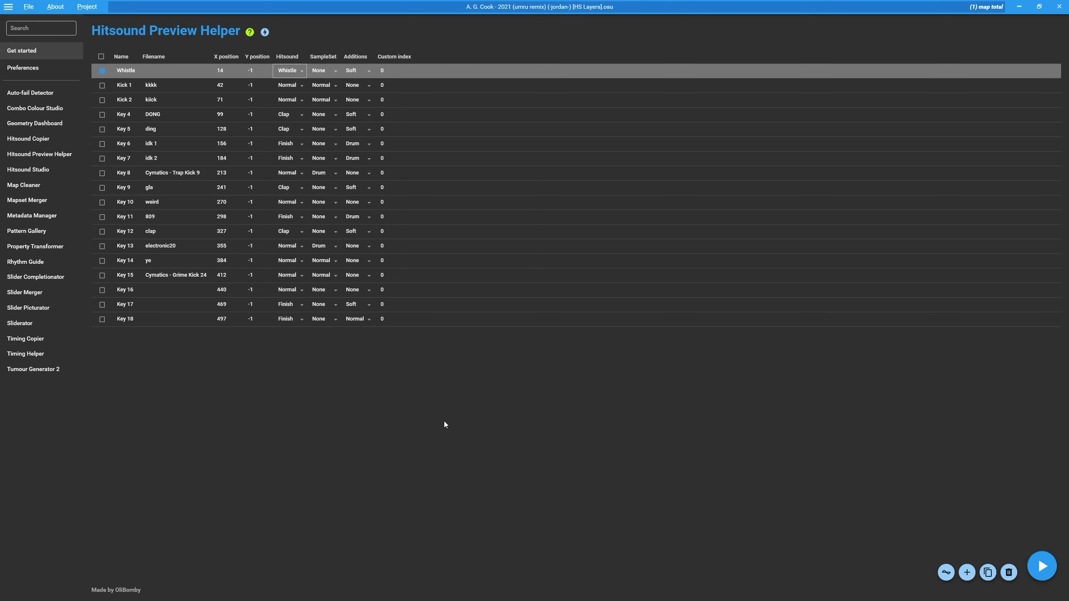
{"action": "left_click", "coordinate": [87, 7]}
{"action": "left_click", "coordinate": [106, 41]}
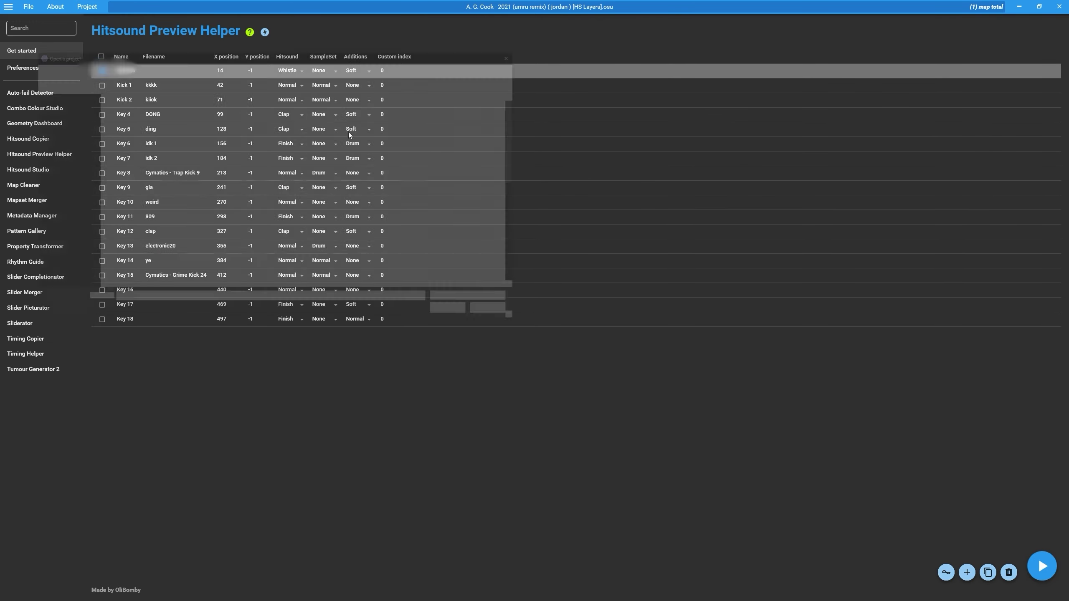
{"action": "left_click", "coordinate": [143, 108]}
{"action": "left_click_drag", "start_coordinate": [161, 50], "coordinate": [164, 56]}
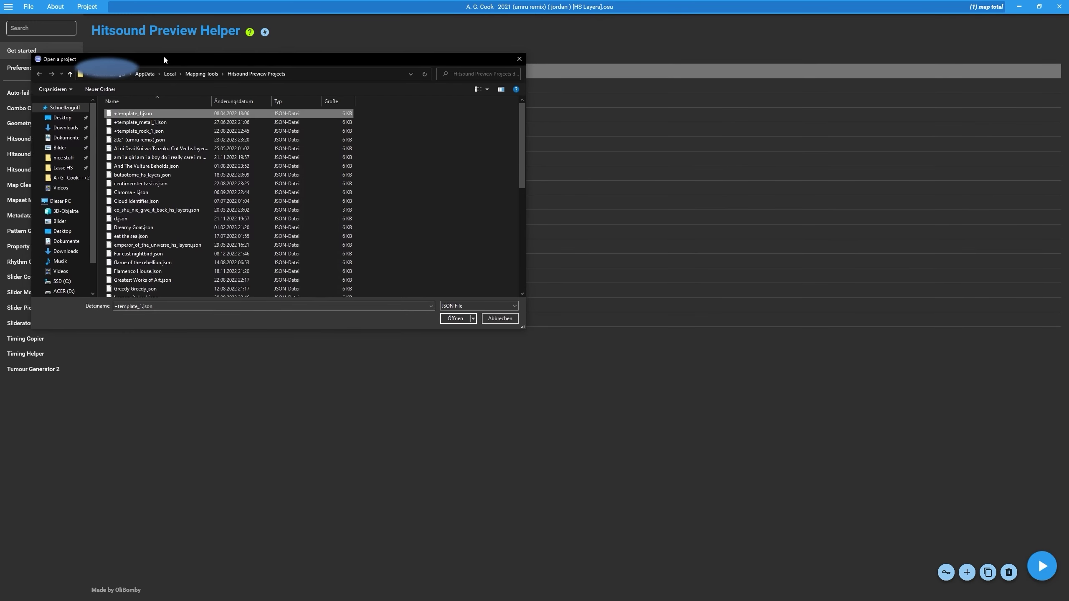
{"action": "left_click", "coordinate": [460, 314]}
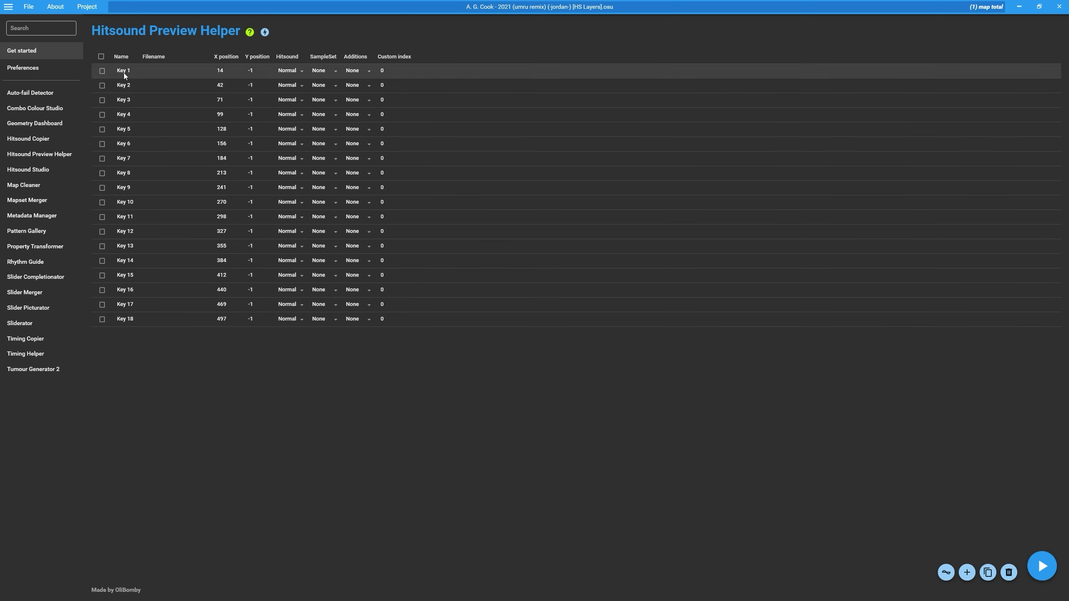
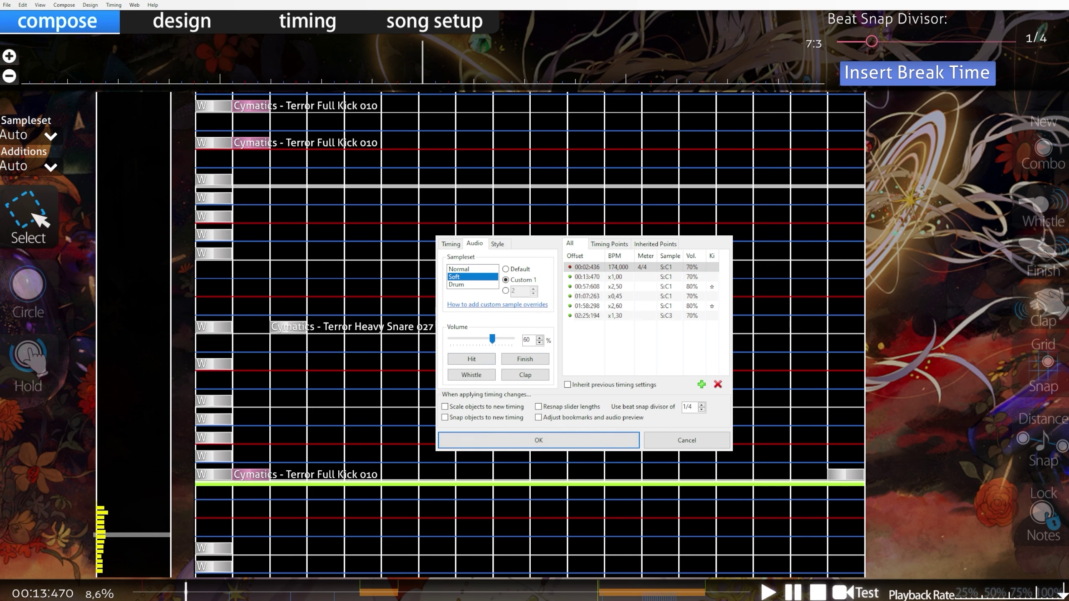
Step: Set the 00:02:436 timing point's volume to 60% and play the song's opening to check it
{"action": "left_click", "coordinate": [538, 440]}
{"action": "left_click_drag", "start_coordinate": [147, 591], "coordinate": [141, 592]}
{"action": "key", "text": "space"}
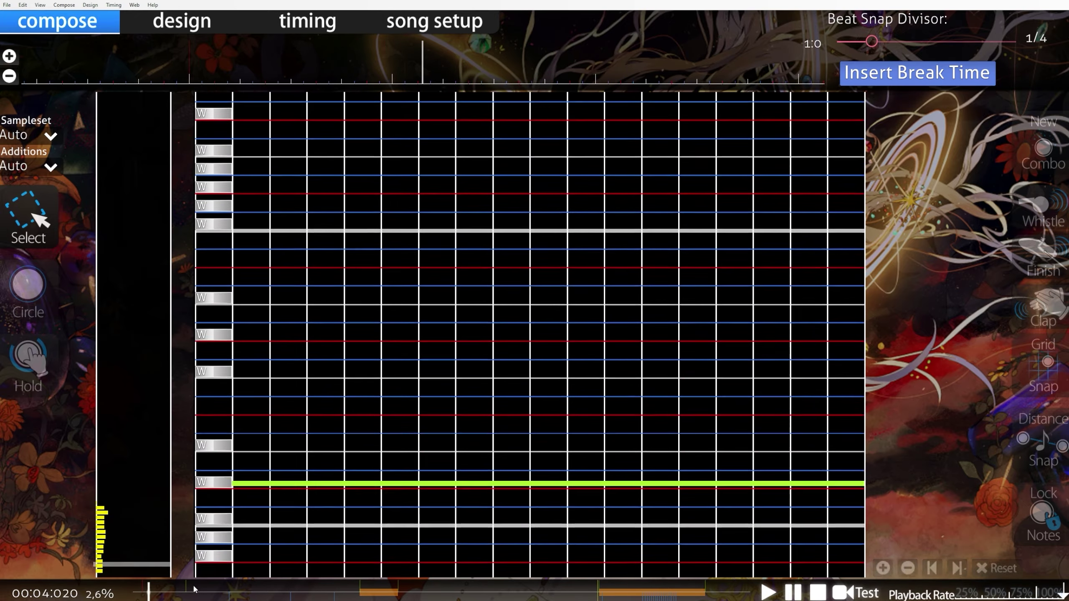
Step: Add an inherited timing point at 00:24:504 with 50% volume, keeping the Soft sampleset and Custom 1
{"action": "left_click", "coordinate": [185, 593]}
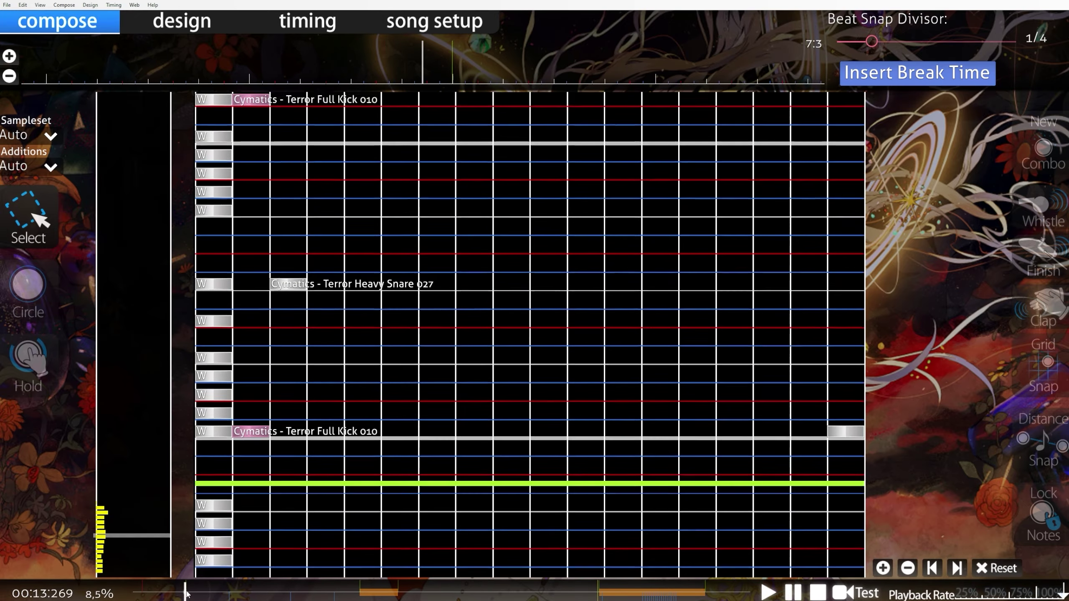
{"action": "mouse_move", "coordinate": [186, 592]}
{"action": "left_mouse_down"}
{"action": "mouse_move", "coordinate": [228, 593]}
{"action": "mouse_move", "coordinate": [188, 598]}
{"action": "left_mouse_up"}
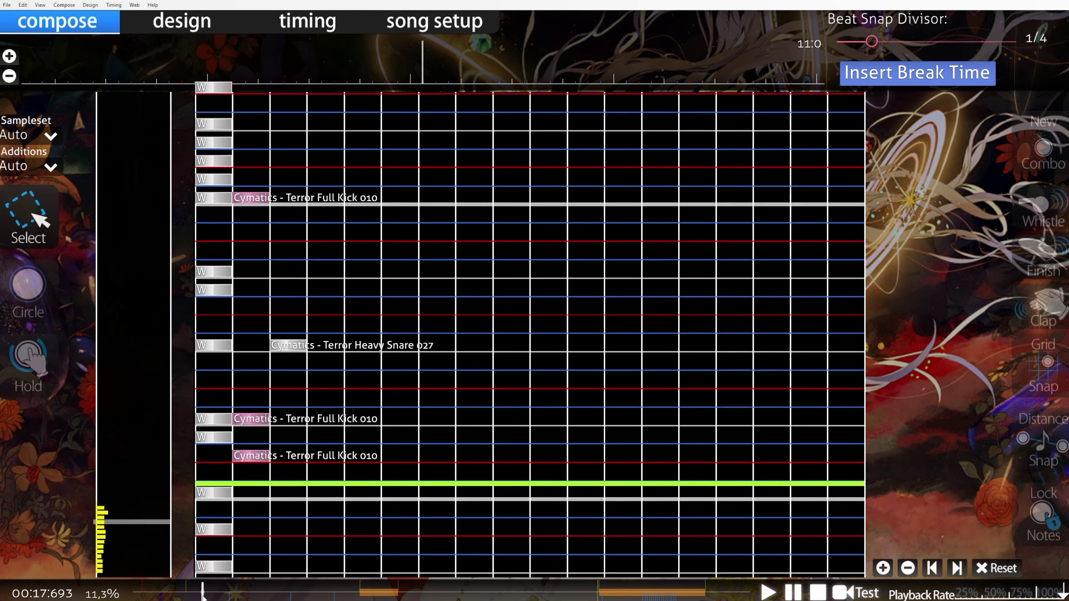
{"action": "left_click", "coordinate": [362, 592]}
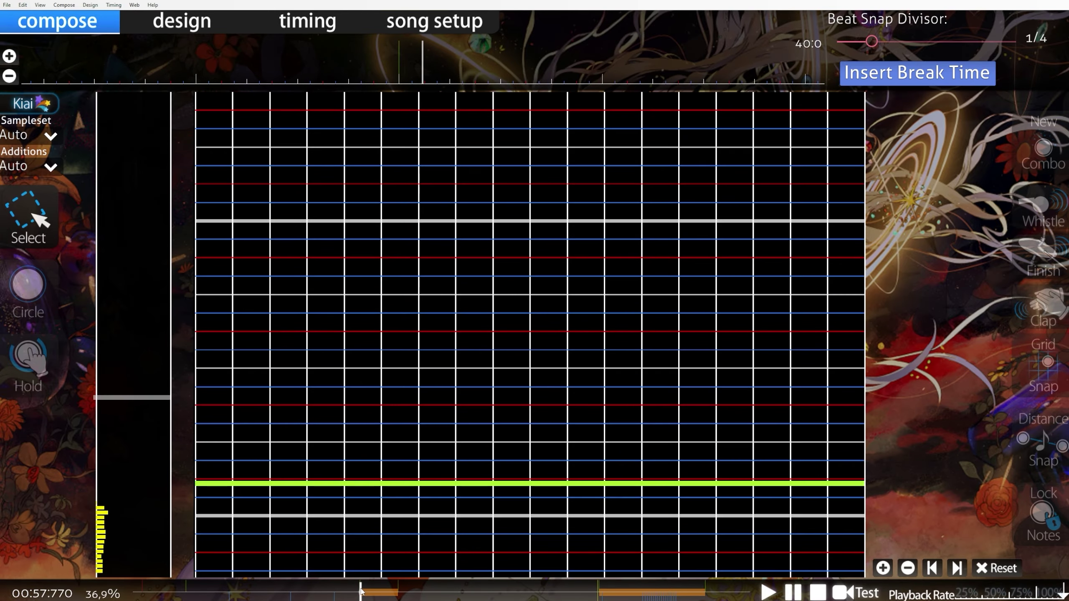
{"action": "left_click_drag", "start_coordinate": [366, 593], "coordinate": [234, 593]}
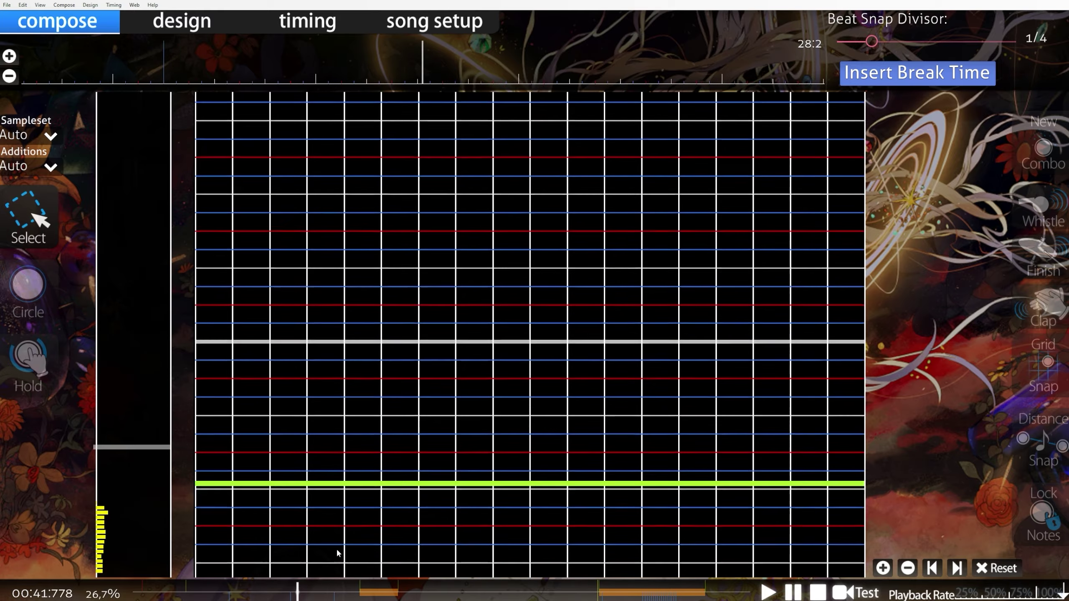
{"action": "key", "text": "F6"}
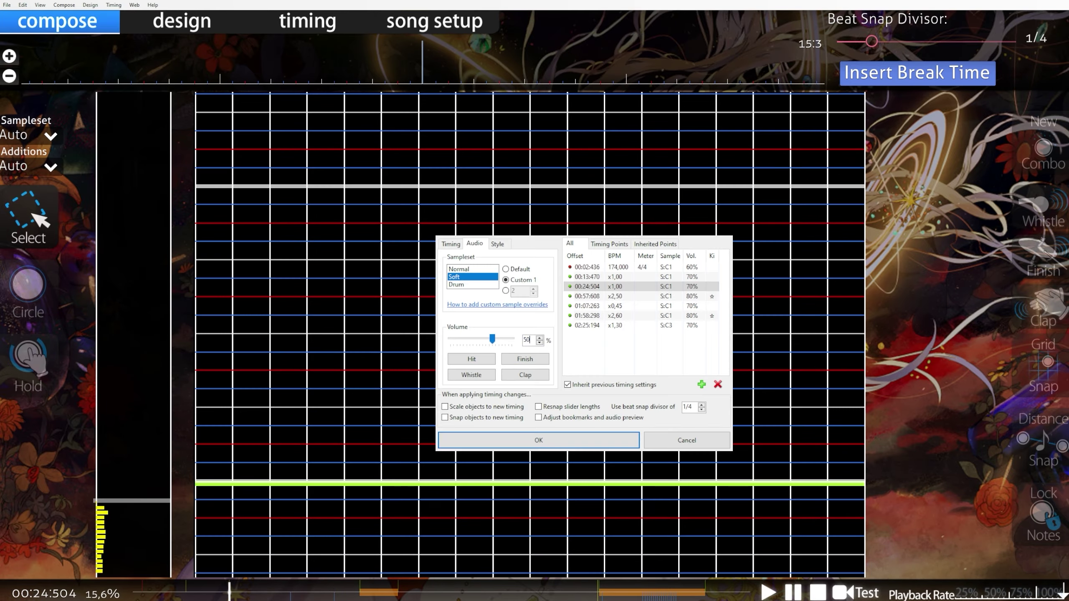
{"action": "left_click", "coordinate": [498, 441]}
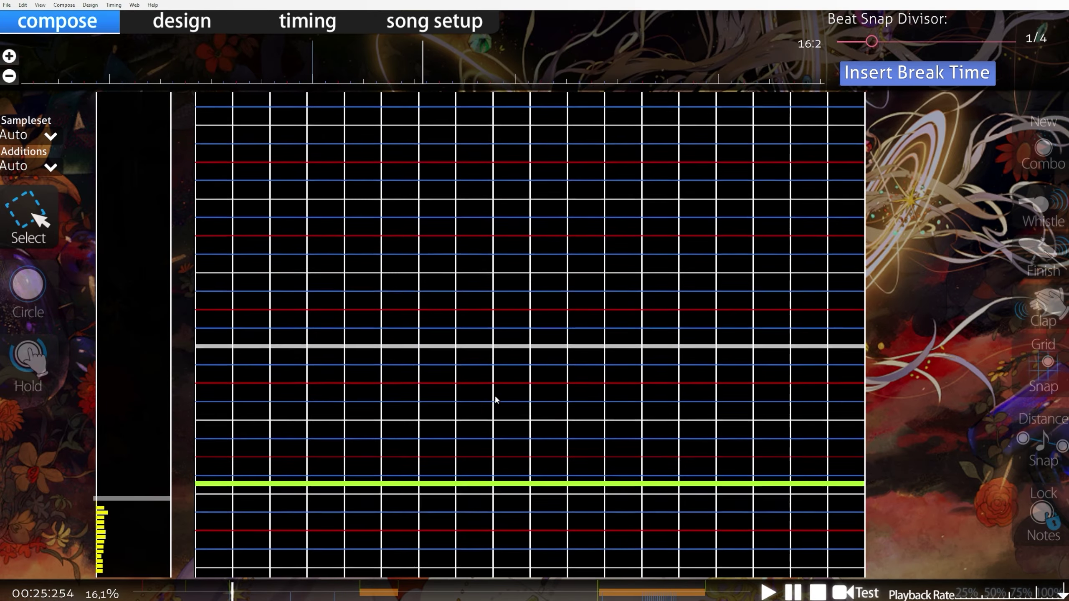
Step: Play the section after 00:24:504 and place a note in the 17th column
{"action": "key", "text": "space"}
{"action": "scroll", "coordinate": [697, 320], "scroll_direction": "up", "scroll_amount": 6}
{"action": "scroll", "coordinate": [785, 478], "scroll_direction": "down", "scroll_amount": 1}
{"action": "key", "text": "2"}
{"action": "left_click", "coordinate": [816, 465]}
{"action": "key", "text": "1"}
{"action": "scroll", "coordinate": [665, 366], "scroll_direction": "down", "scroll_amount": 1}
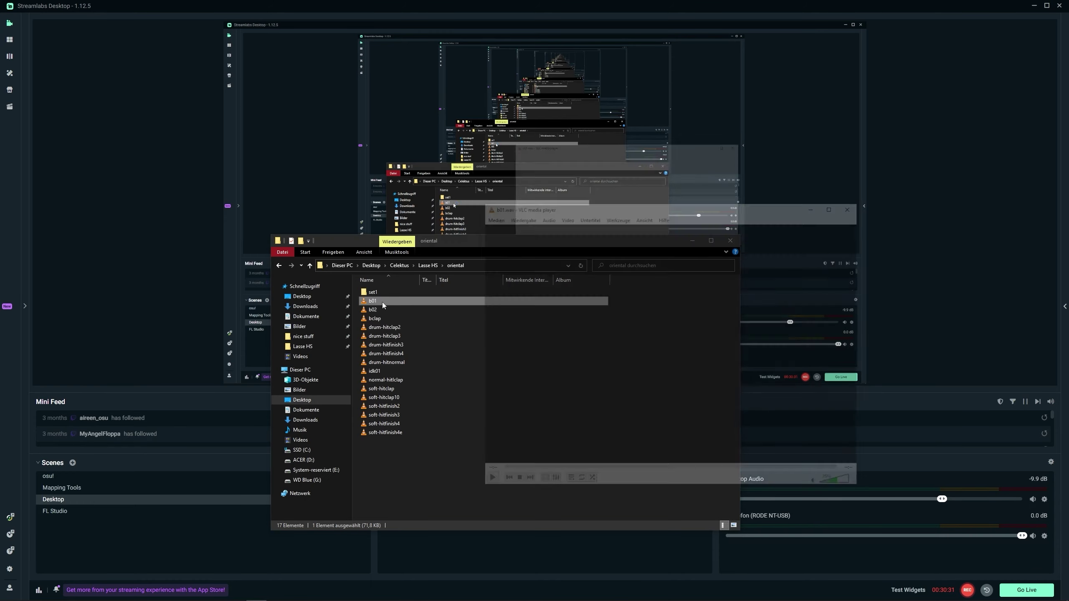
Step: Audition hitsound samples in the oriental folder, including drum-hitclap3, drum-hitfinish4 and drum-hitnormal
{"action": "double_click", "coordinate": [374, 318]}
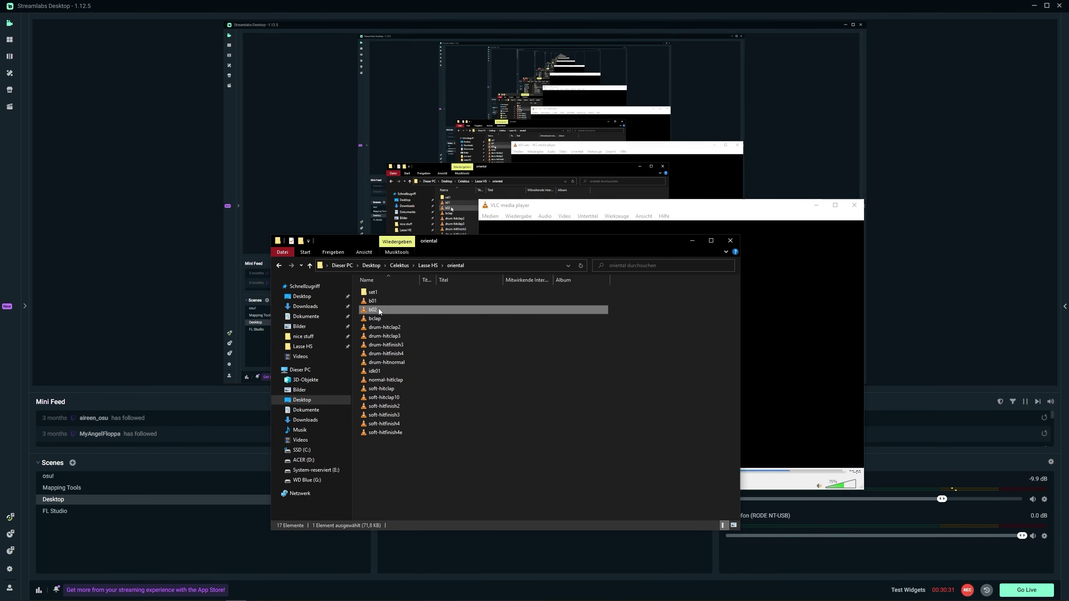
{"action": "double_click", "coordinate": [380, 336]}
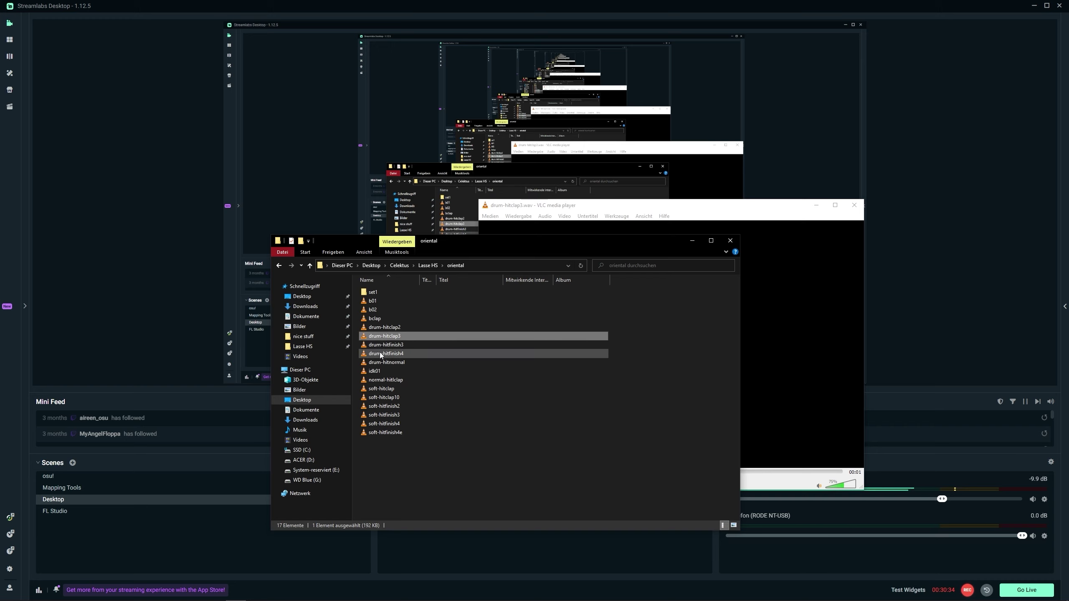
{"action": "double_click", "coordinate": [379, 352]}
{"action": "double_click", "coordinate": [382, 362]}
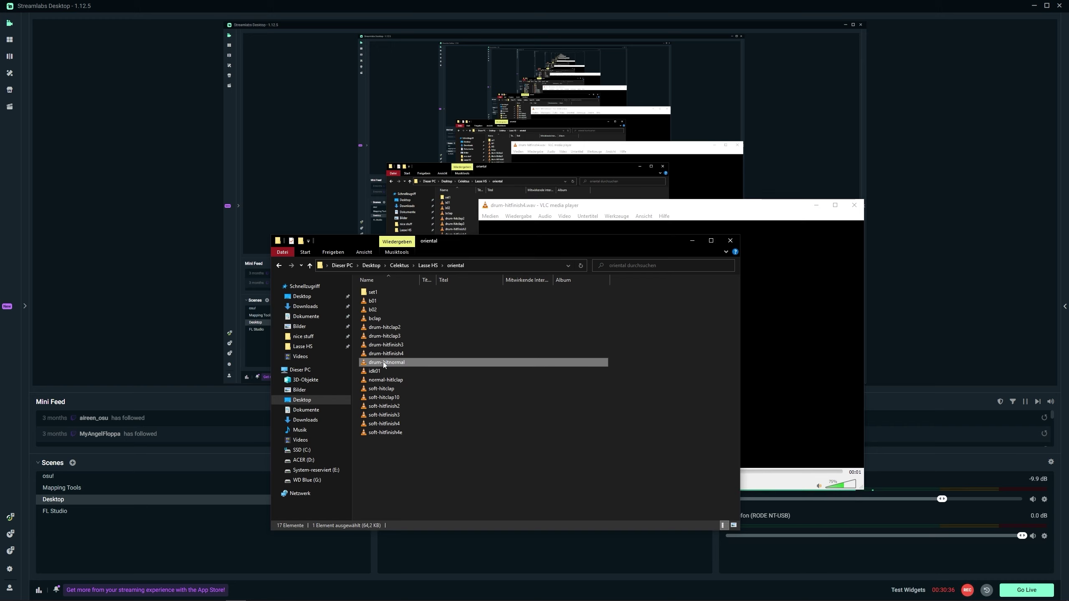
Step: Switch to FL Studio and audition the Toms fff and Toms mf 1 samples in Community Drive's JXL folder
{"action": "key", "text": "alt+Tab"}
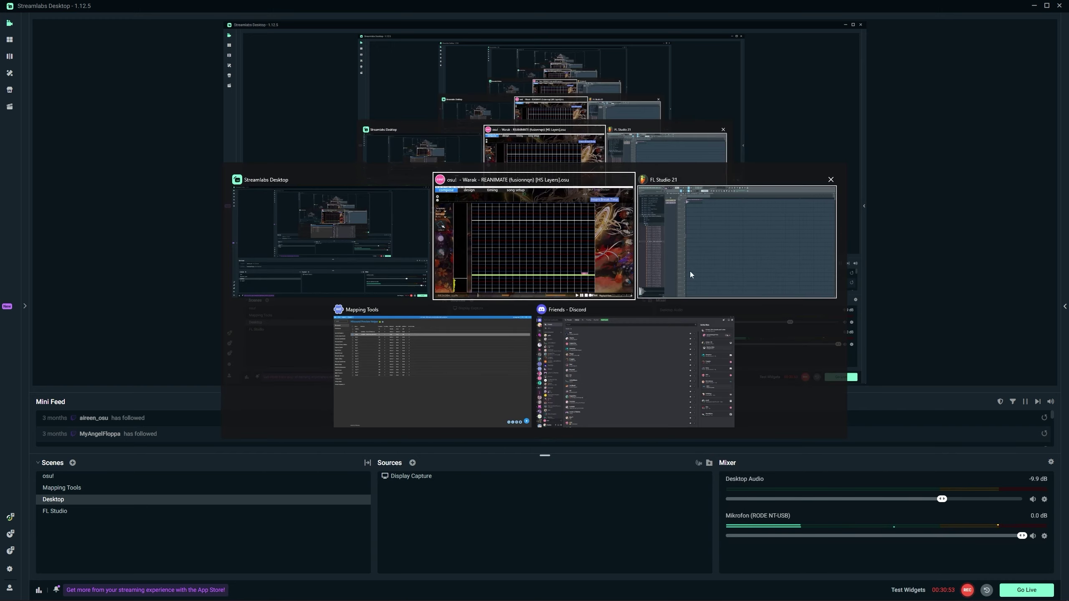
{"action": "key", "text": "alt+Tab"}
{"action": "left_click", "coordinate": [50, 262]}
{"action": "left_click", "coordinate": [50, 253]}
{"action": "left_click", "coordinate": [61, 215]}
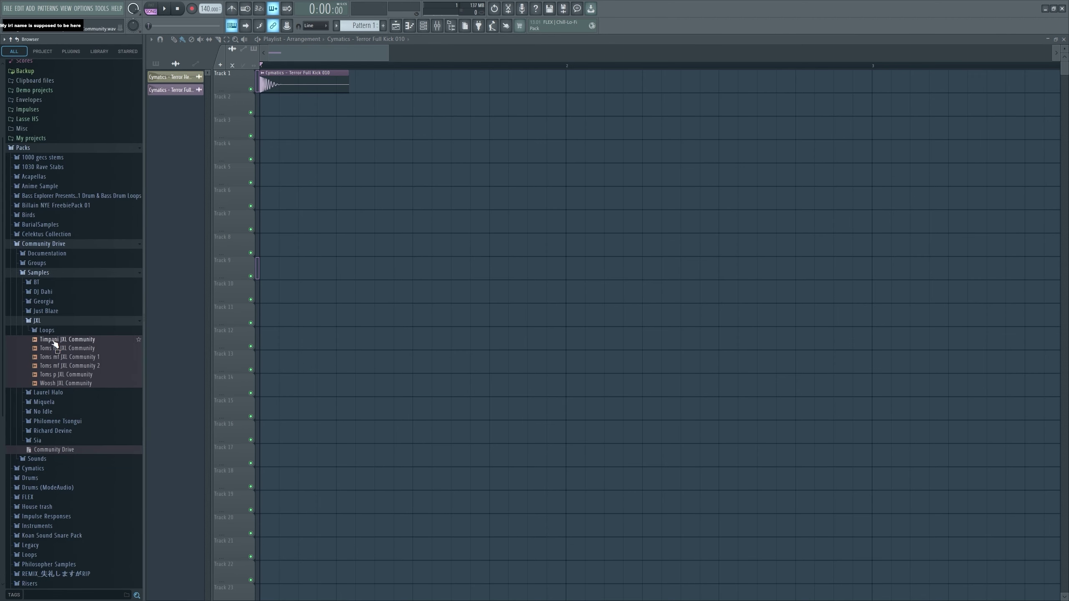
{"action": "left_click", "coordinate": [58, 349]}
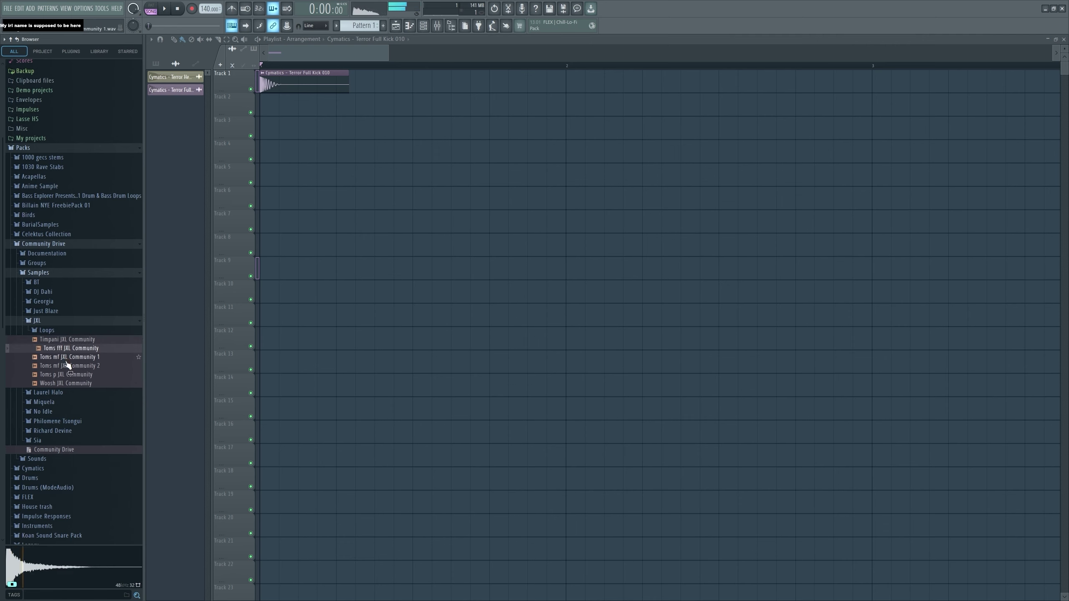
{"action": "left_click", "coordinate": [69, 359]}
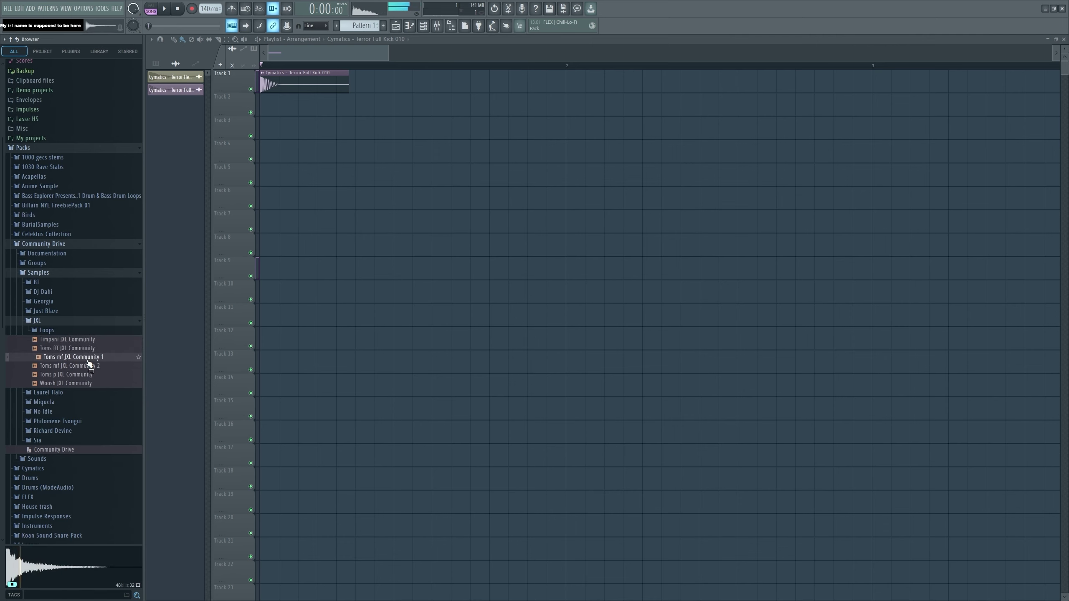
Step: Add Toms mf JXL Community 1 to the start of Track 2 and delete the Terror Full Kick 010 clip from Track 1
{"action": "left_click_drag", "start_coordinate": [89, 363], "coordinate": [279, 98]}
{"action": "right_click", "coordinate": [298, 92]}
{"action": "scroll", "coordinate": [284, 59], "scroll_direction": "up", "scroll_amount": 4}
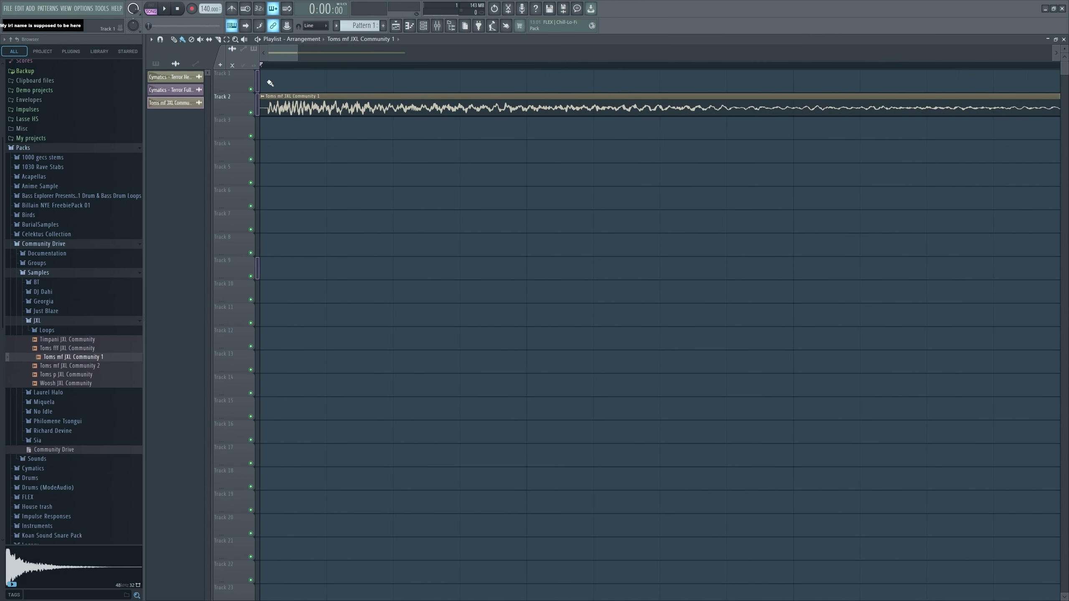
{"action": "mouse_move", "coordinate": [270, 79]}
{"action": "left_mouse_down"}
{"action": "mouse_move", "coordinate": [250, 107]}
{"action": "mouse_move", "coordinate": [242, 87]}
{"action": "left_mouse_up"}
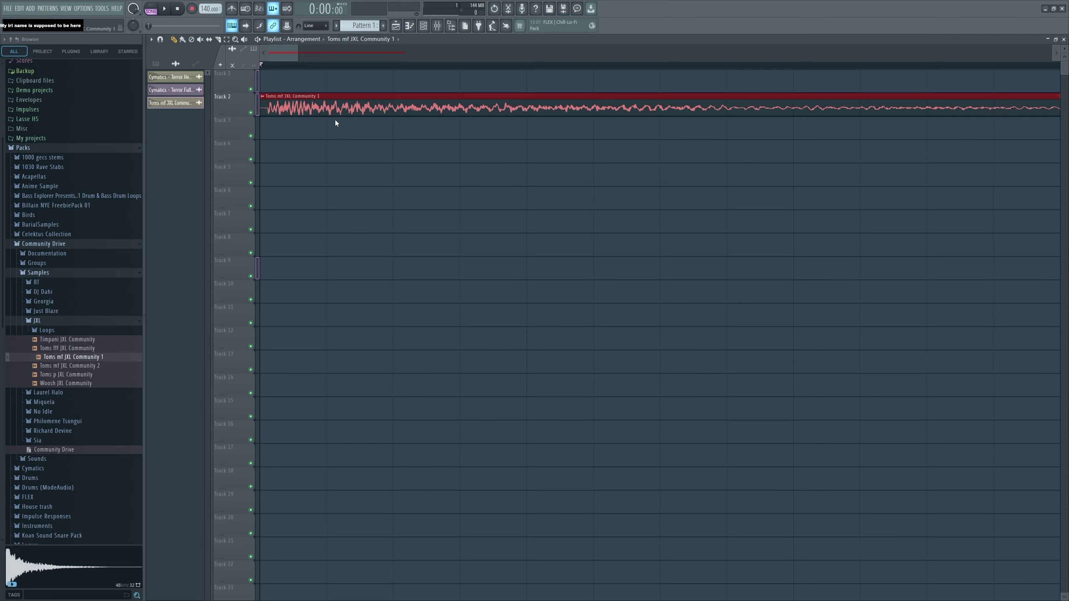
Step: Open the Toms mf JXL Community 1 clip in Edison, maximize the editor, and select the silent lead-in before the attack
{"action": "key", "text": "ctrl+e"}
{"action": "scroll", "coordinate": [194, 270], "scroll_direction": "up", "scroll_amount": 6}
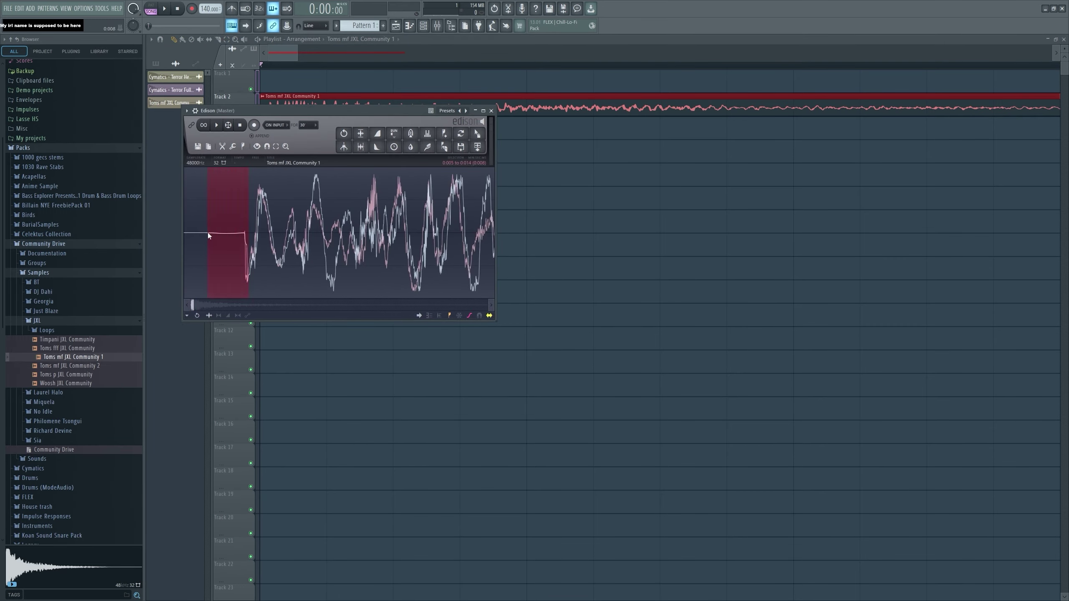
{"action": "left_click_drag", "start_coordinate": [217, 233], "coordinate": [184, 233]}
{"action": "scroll", "coordinate": [253, 233], "scroll_direction": "up", "scroll_amount": 6}
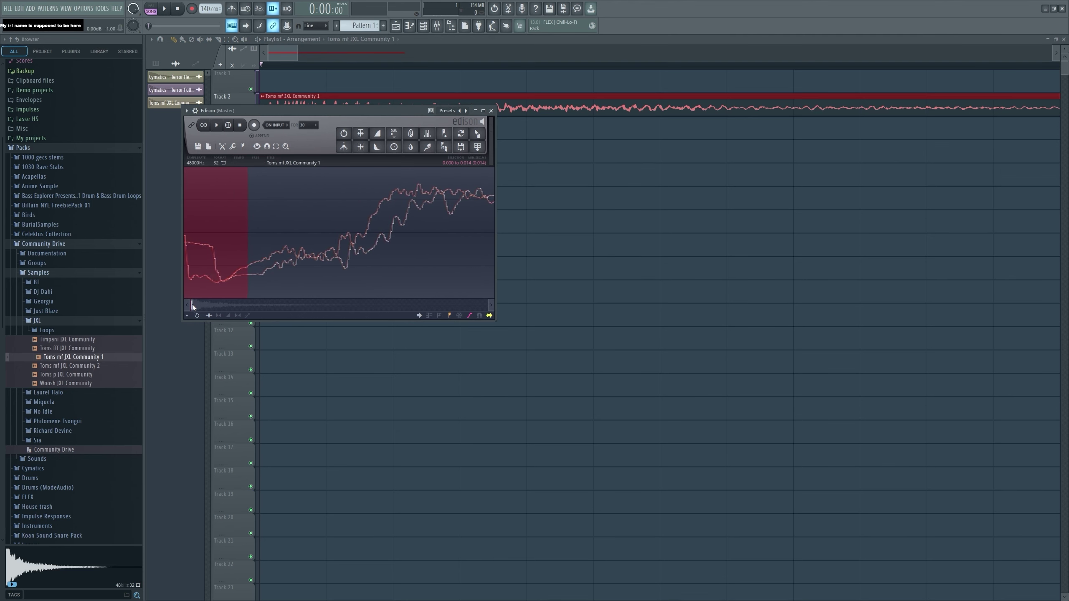
{"action": "left_click", "coordinate": [484, 111]}
{"action": "left_click_drag", "start_coordinate": [198, 505], "coordinate": [614, 354]}
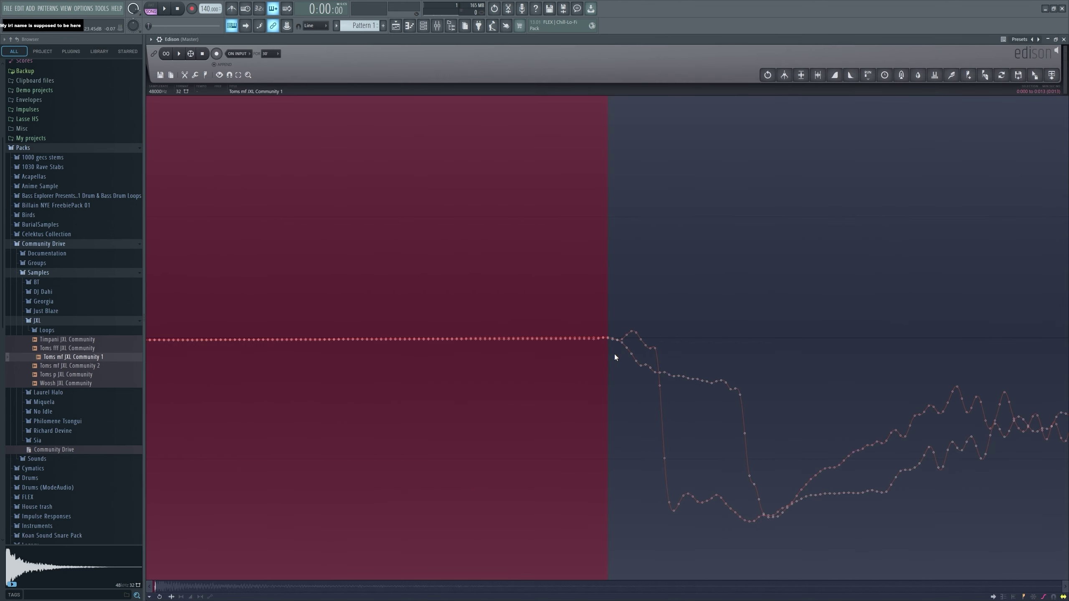
{"action": "scroll", "coordinate": [614, 354], "scroll_direction": "down", "scroll_amount": 5}
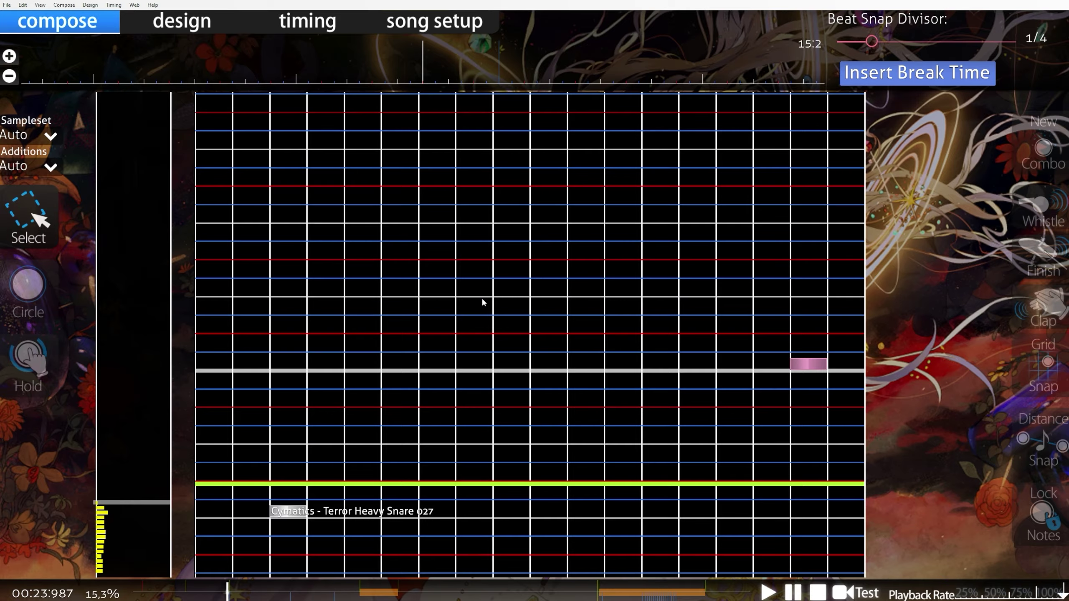
Step: Switch to the osu! editor and play the section from 00:23:987 across the Toms mf JXL Community 1_2 note
{"action": "key", "text": "space"}
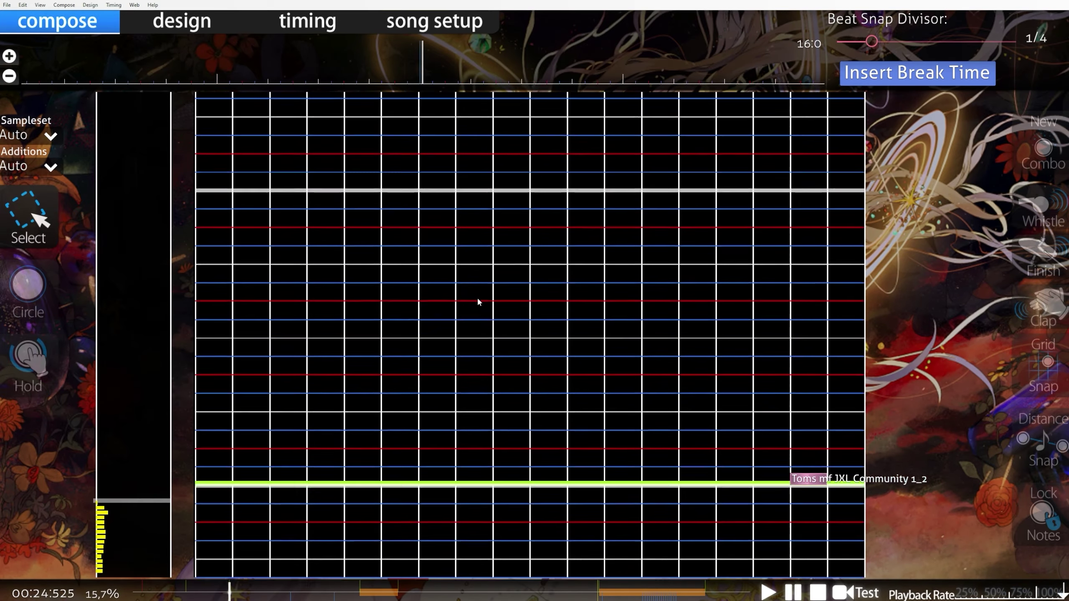
{"action": "key", "text": "space"}
{"action": "scroll", "coordinate": [477, 299], "scroll_direction": "up", "scroll_amount": 6}
{"action": "scroll", "coordinate": [478, 302], "scroll_direction": "down", "scroll_amount": 2}
{"action": "scroll", "coordinate": [478, 302], "scroll_direction": "up", "scroll_amount": 4}
{"action": "scroll", "coordinate": [478, 302], "scroll_direction": "down", "scroll_amount": 10}
{"action": "scroll", "coordinate": [479, 299], "scroll_direction": "up", "scroll_amount": 7}
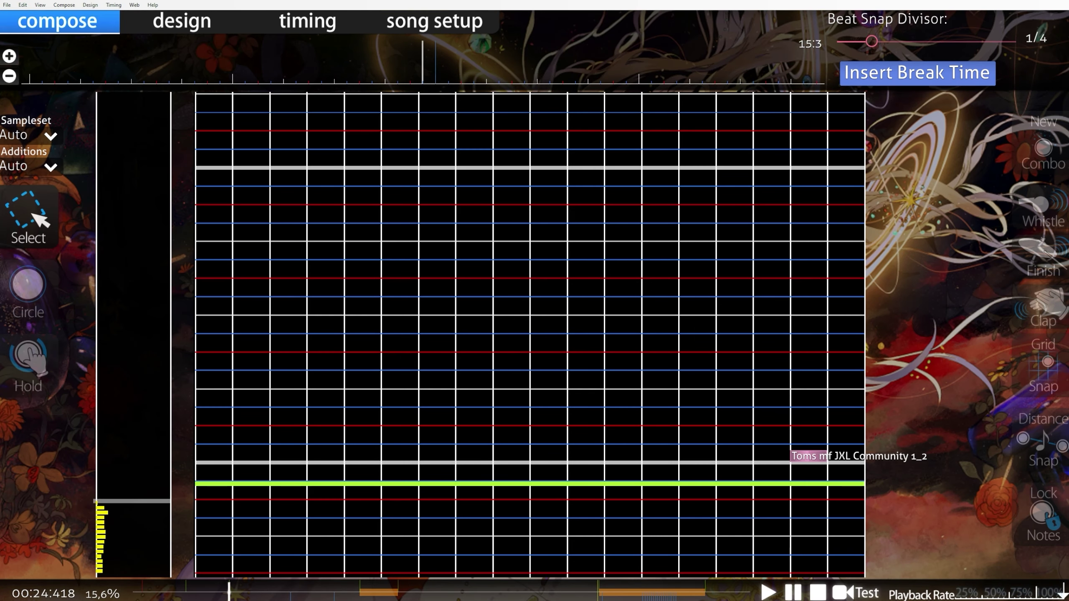
Step: Examine the grid between the Terror Heavy Snare 027 note and the measures following the tom note
{"action": "scroll", "coordinate": [489, 399], "scroll_direction": "down", "scroll_amount": 1}
{"action": "scroll", "coordinate": [489, 399], "scroll_direction": "up", "scroll_amount": 2}
{"action": "scroll", "coordinate": [489, 399], "scroll_direction": "down", "scroll_amount": 4}
{"action": "scroll", "coordinate": [489, 399], "scroll_direction": "up", "scroll_amount": 9}
{"action": "scroll", "coordinate": [489, 400], "scroll_direction": "up", "scroll_amount": 19}
{"action": "scroll", "coordinate": [489, 399], "scroll_direction": "down", "scroll_amount": 14}
{"action": "scroll", "coordinate": [488, 398], "scroll_direction": "down", "scroll_amount": 2}
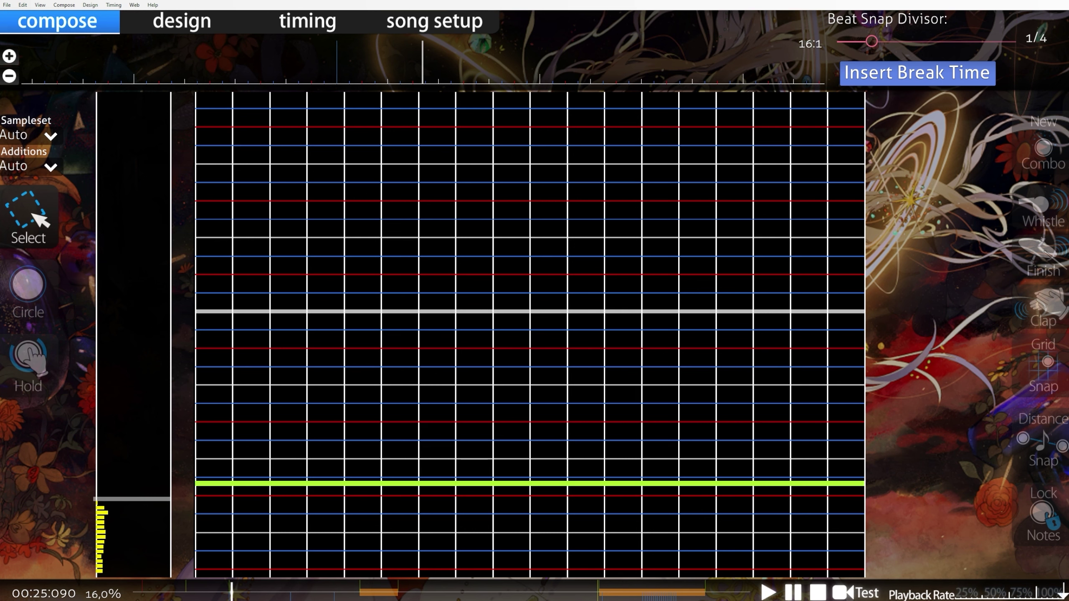
{"action": "scroll", "coordinate": [415, 341], "scroll_direction": "up", "scroll_amount": 4}
{"action": "scroll", "coordinate": [398, 356], "scroll_direction": "down", "scroll_amount": 17}
{"action": "scroll", "coordinate": [398, 356], "scroll_direction": "up", "scroll_amount": 7}
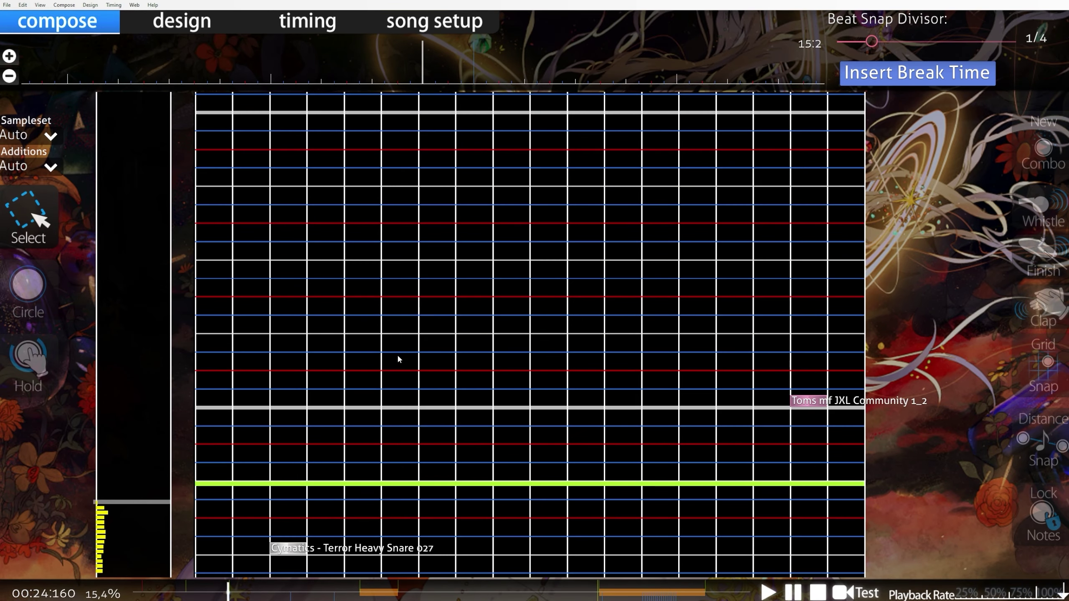
{"action": "scroll", "coordinate": [398, 358], "scroll_direction": "up", "scroll_amount": 1}
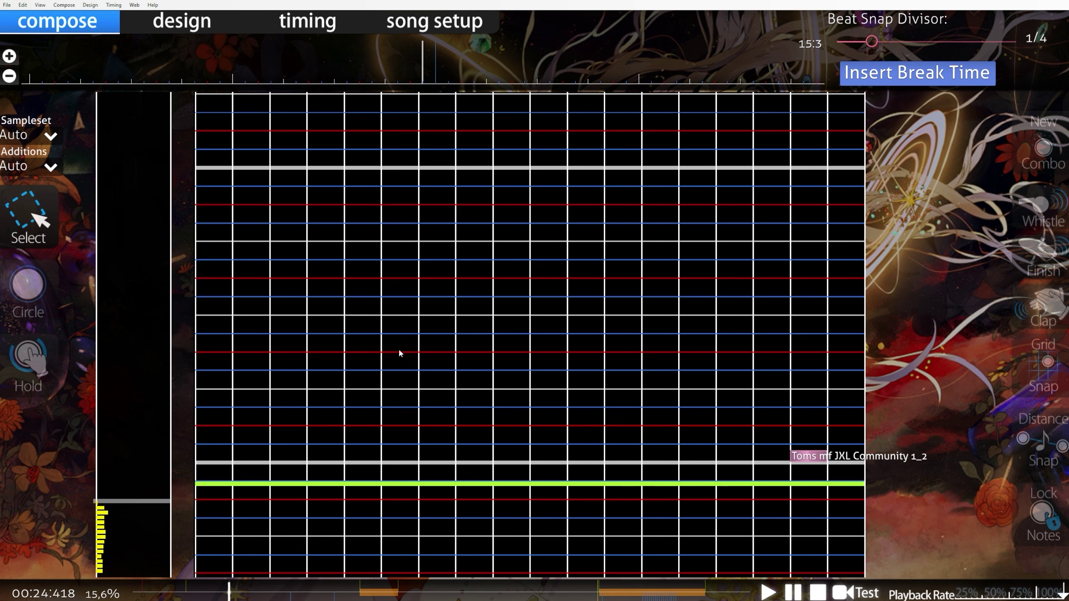
{"action": "left_click_drag", "start_coordinate": [860, 501], "coordinate": [749, 393]}
{"action": "left_click_drag", "start_coordinate": [847, 512], "coordinate": [705, 334]}
{"action": "scroll", "coordinate": [705, 396], "scroll_direction": "up", "scroll_amount": 1}
{"action": "scroll", "coordinate": [682, 404], "scroll_direction": "down", "scroll_amount": 2}
{"action": "left_click", "coordinate": [645, 399]}
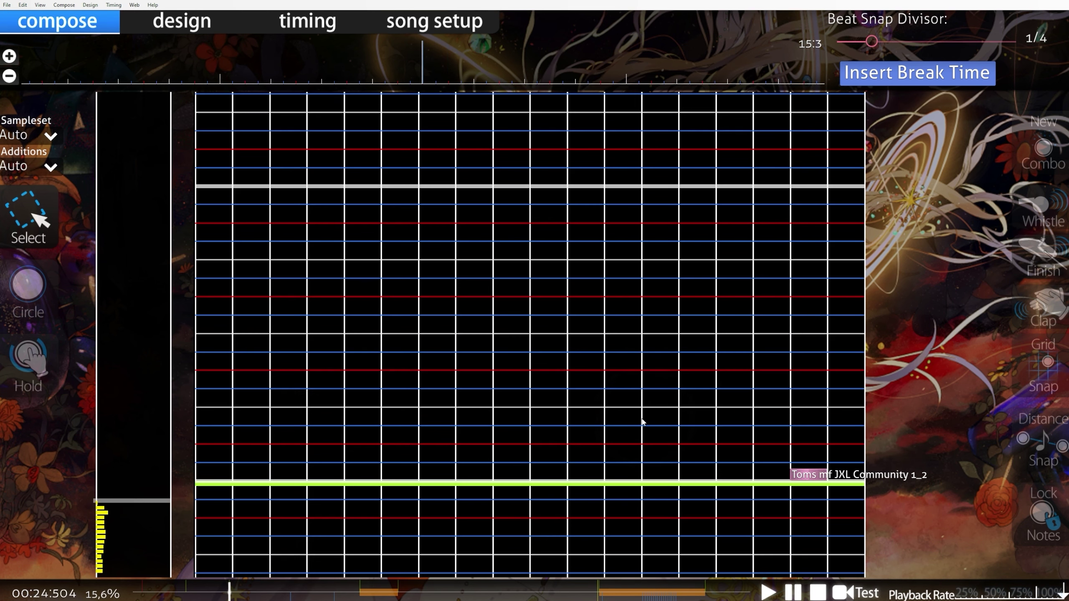
{"action": "left_click_drag", "start_coordinate": [872, 517], "coordinate": [641, 307]}
{"action": "scroll", "coordinate": [640, 372], "scroll_direction": "up", "scroll_amount": 2}
{"action": "scroll", "coordinate": [640, 380], "scroll_direction": "down", "scroll_amount": 2}
{"action": "left_click", "coordinate": [634, 377]}
Step: Play the kick and snare pattern leading into the tom note, starting at 00:23:039
{"action": "scroll", "coordinate": [604, 420], "scroll_direction": "up", "scroll_amount": 16}
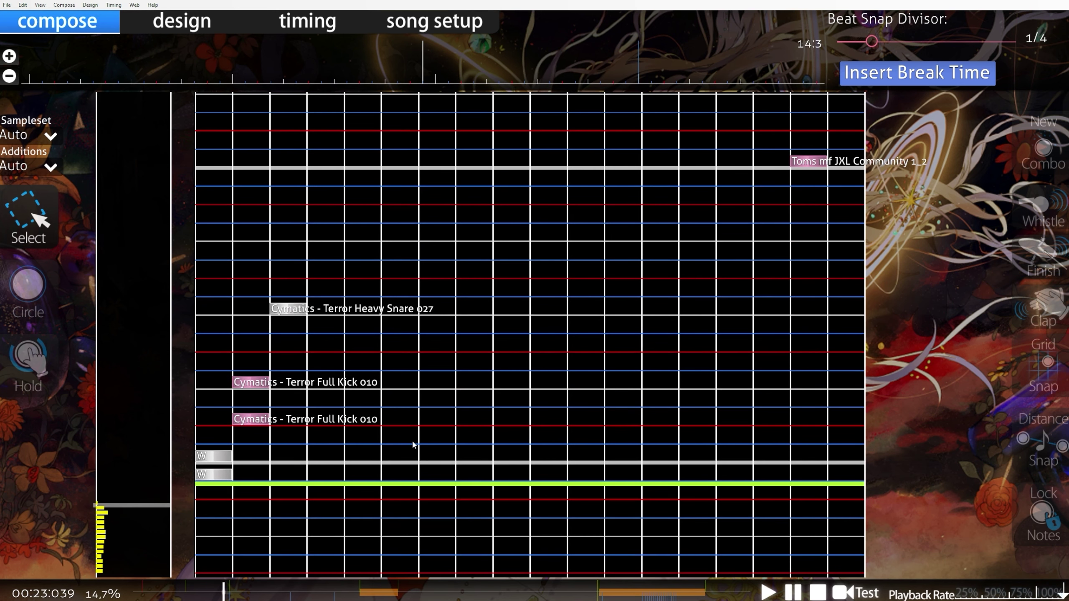
{"action": "left_click_drag", "start_coordinate": [394, 449], "coordinate": [213, 263]}
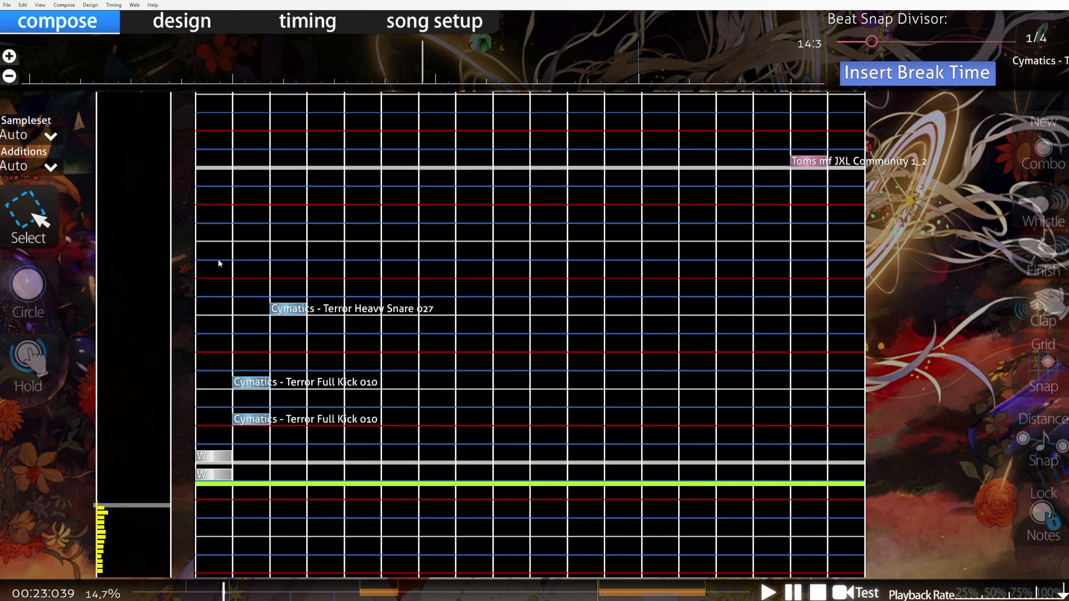
{"action": "key", "text": "space"}
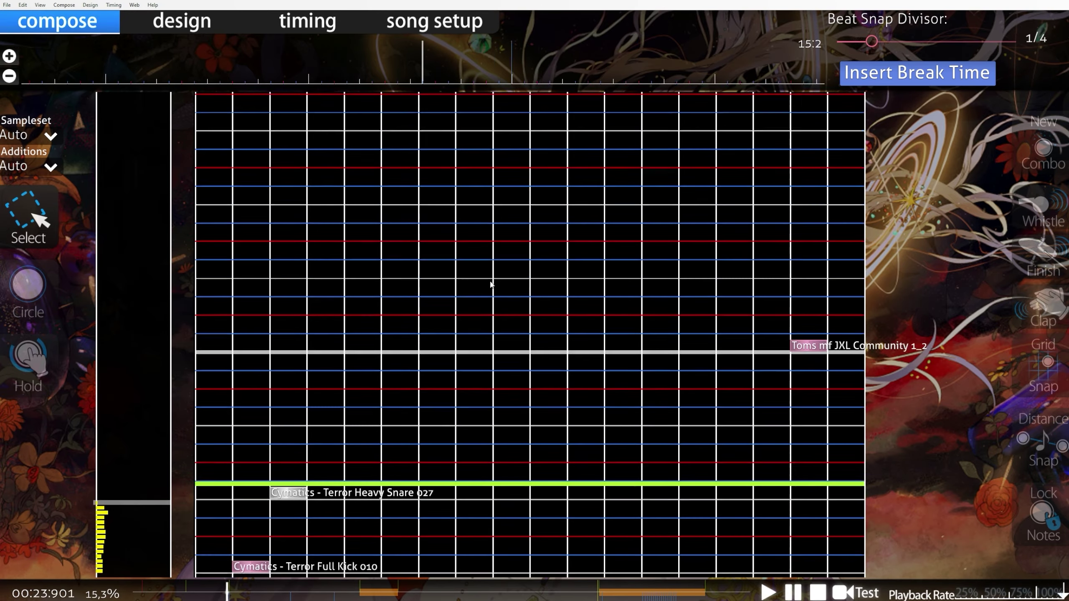
{"action": "key", "text": "space"}
{"action": "scroll", "coordinate": [490, 282], "scroll_direction": "up", "scroll_amount": 8}
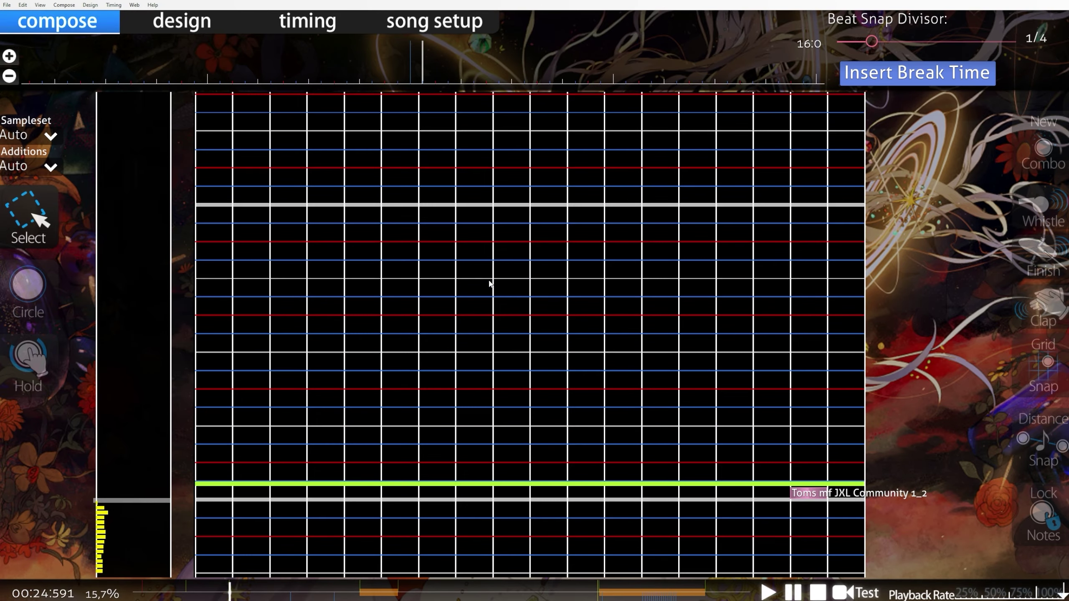
Step: Examine the first-column notes that follow the tom note, from 00:24:763 to about 00:26:324
{"action": "scroll", "coordinate": [511, 285], "scroll_direction": "down", "scroll_amount": 1}
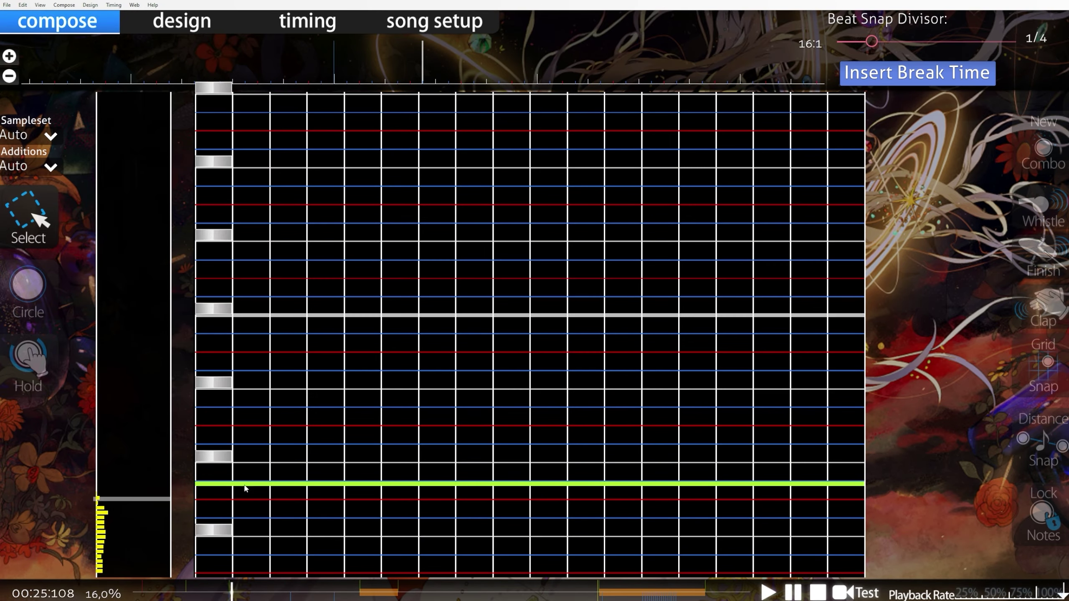
{"action": "scroll", "coordinate": [261, 495], "scroll_direction": "up", "scroll_amount": 3}
{"action": "left_click_drag", "start_coordinate": [286, 515], "coordinate": [130, 242]}
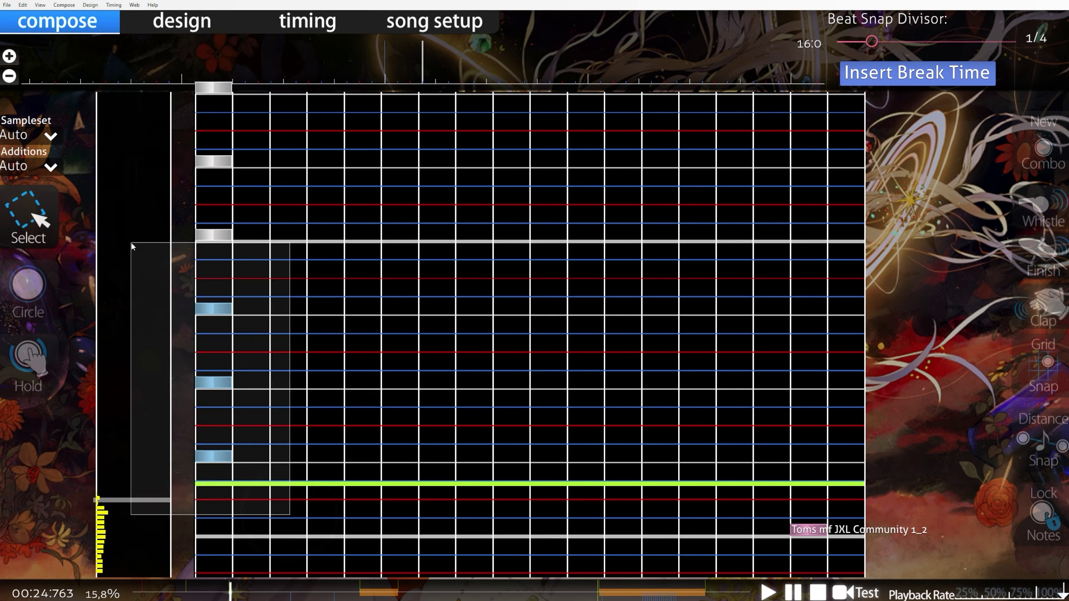
{"action": "scroll", "coordinate": [272, 410], "scroll_direction": "down", "scroll_amount": 2}
{"action": "scroll", "coordinate": [271, 408], "scroll_direction": "down", "scroll_amount": 14}
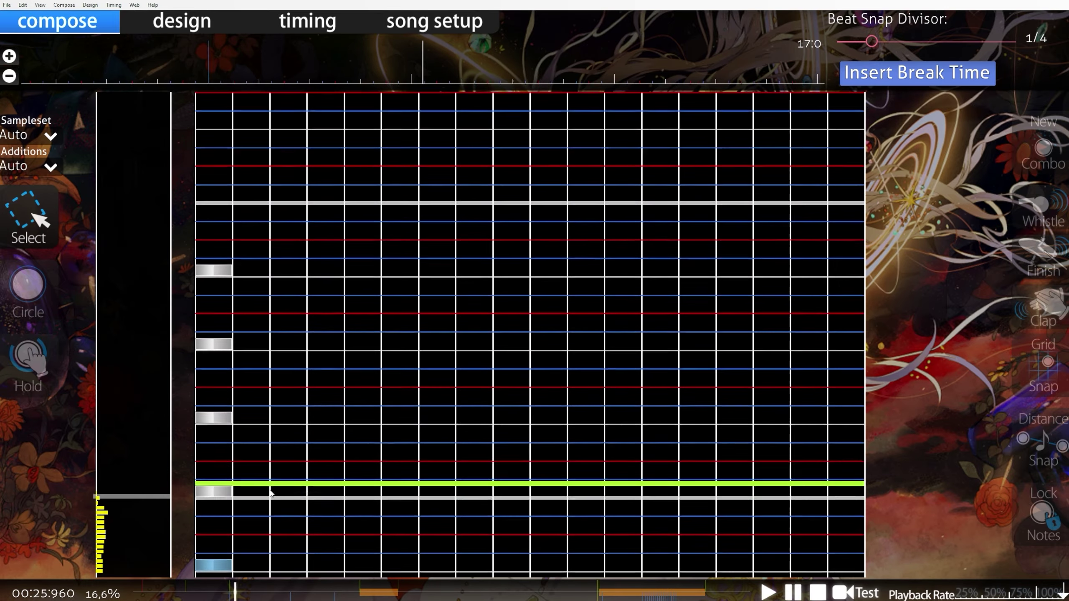
{"action": "left_click_drag", "start_coordinate": [284, 527], "coordinate": [144, 279]}
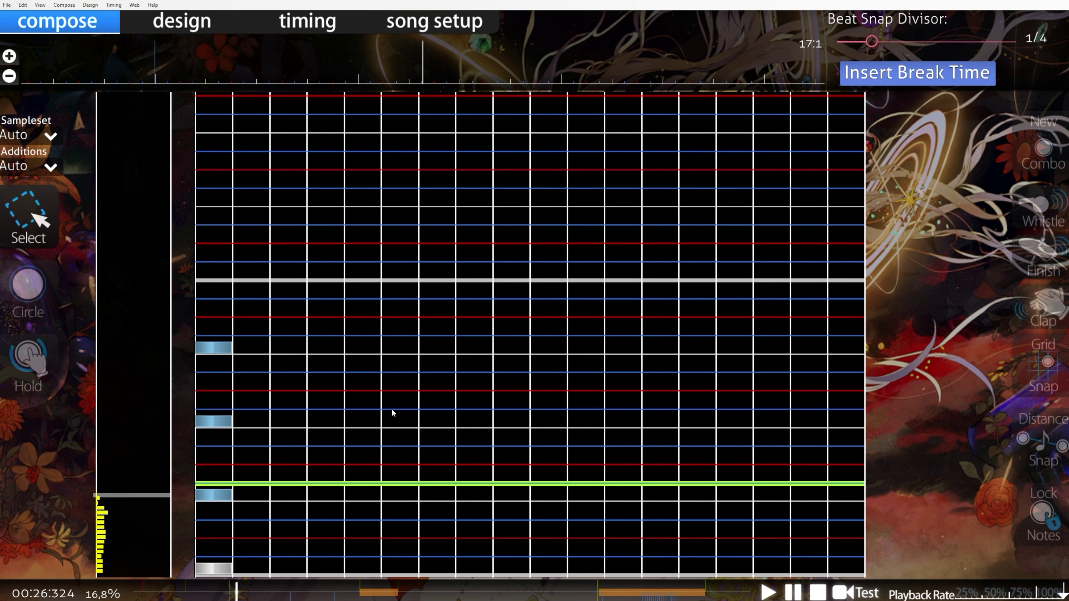
{"action": "scroll", "coordinate": [391, 408], "scroll_direction": "up", "scroll_amount": 6}
{"action": "left_click_drag", "start_coordinate": [331, 441], "coordinate": [169, 325]}
{"action": "scroll", "coordinate": [186, 343], "scroll_direction": "down", "scroll_amount": 6}
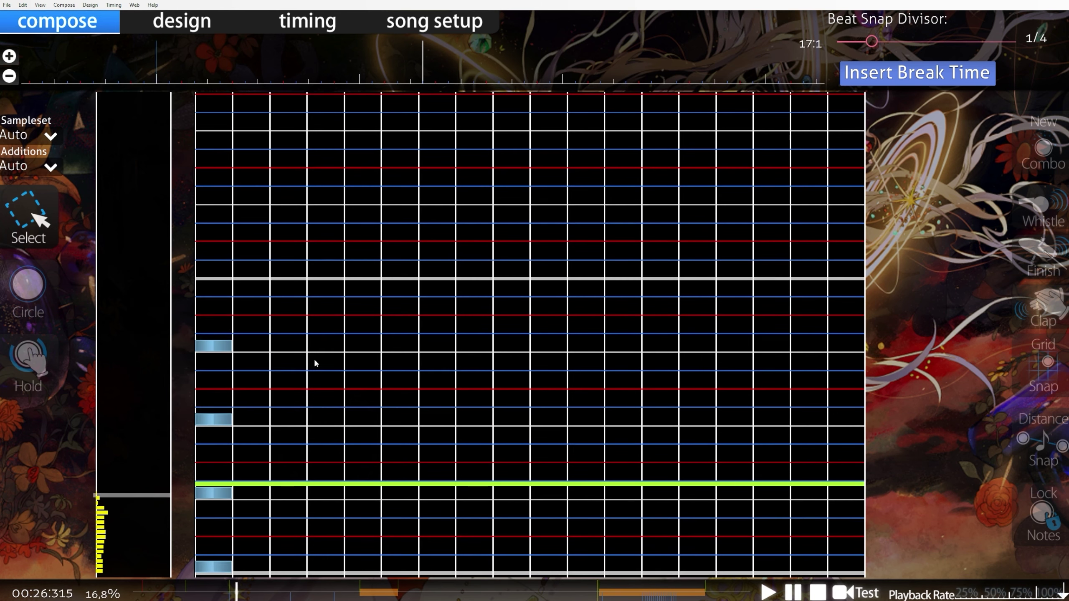
Step: Listen to the section around 00:37:125 and return to the tom note near 00:24:418
{"action": "scroll", "coordinate": [363, 372], "scroll_direction": "down", "scroll_amount": 20}
{"action": "scroll", "coordinate": [354, 421], "scroll_direction": "down", "scroll_amount": 20}
{"action": "scroll", "coordinate": [354, 465], "scroll_direction": "down", "scroll_amount": 5}
{"action": "key", "text": "space"}
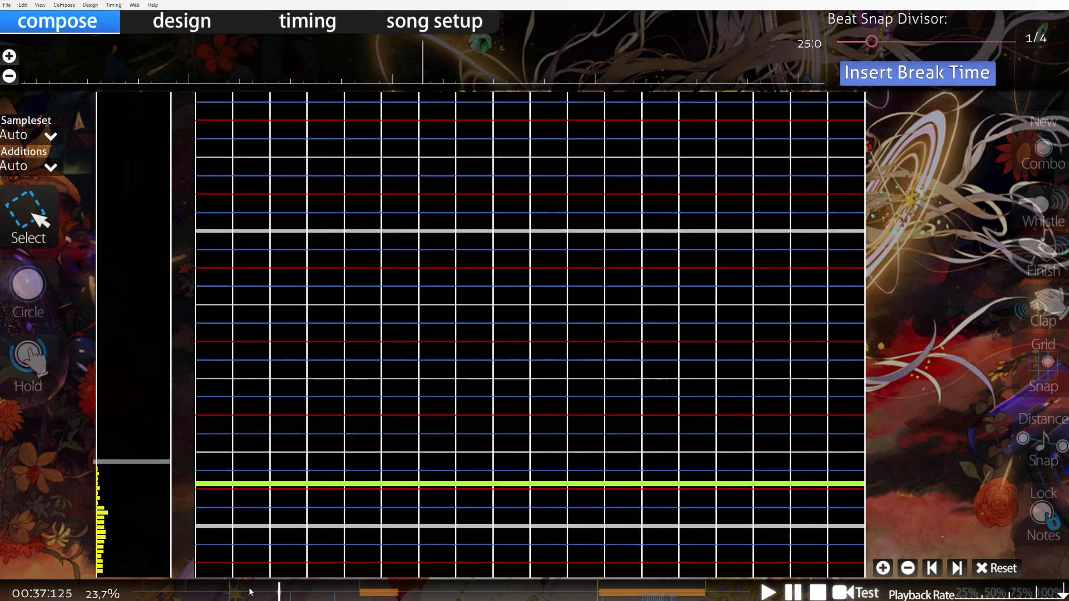
{"action": "left_click", "coordinate": [229, 592]}
{"action": "key", "text": "space"}
{"action": "scroll", "coordinate": [314, 438], "scroll_direction": "up", "scroll_amount": 1}
{"action": "scroll", "coordinate": [303, 444], "scroll_direction": "down", "scroll_amount": 4}
{"action": "scroll", "coordinate": [279, 458], "scroll_direction": "up", "scroll_amount": 2}
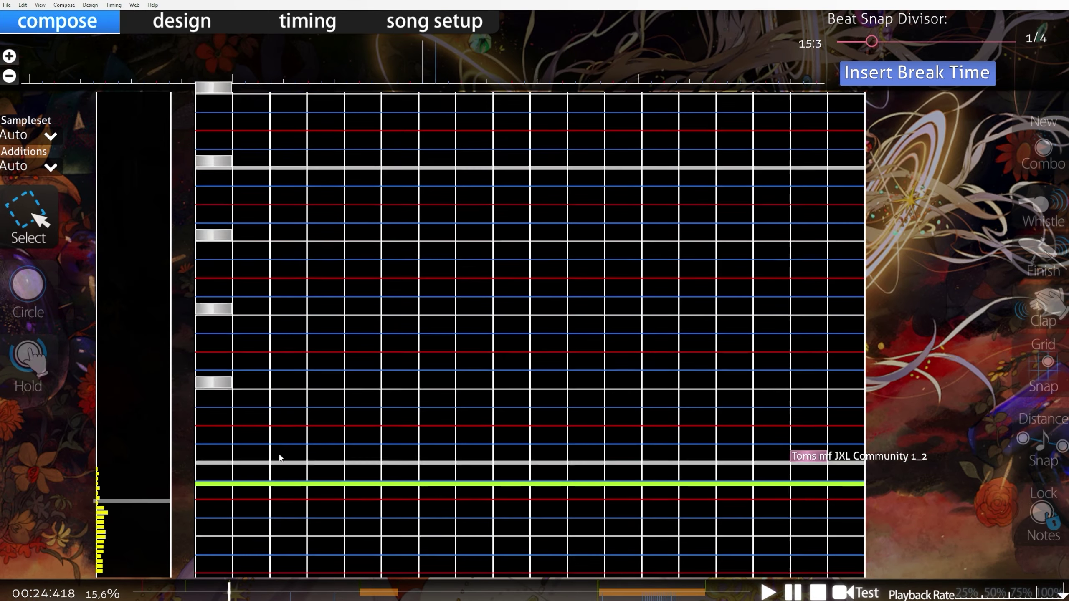
Step: Review the first-column notes from 00:24:418 onward, including those between 00:36:315 and 00:38:056
{"action": "left_click_drag", "start_coordinate": [301, 477], "coordinate": [170, 336]}
{"action": "scroll", "coordinate": [176, 356], "scroll_direction": "down", "scroll_amount": 20}
{"action": "scroll", "coordinate": [172, 355], "scroll_direction": "down", "scroll_amount": 4}
{"action": "left_click_drag", "start_coordinate": [171, 337], "coordinate": [171, 335]}
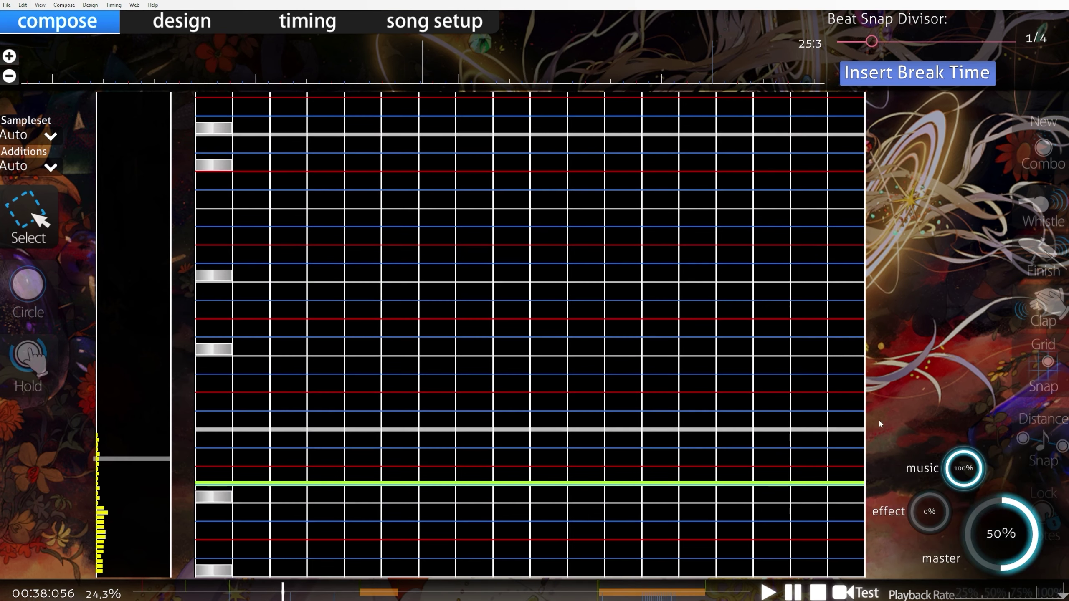
{"action": "scroll", "coordinate": [434, 418], "scroll_direction": "up", "scroll_amount": 10}
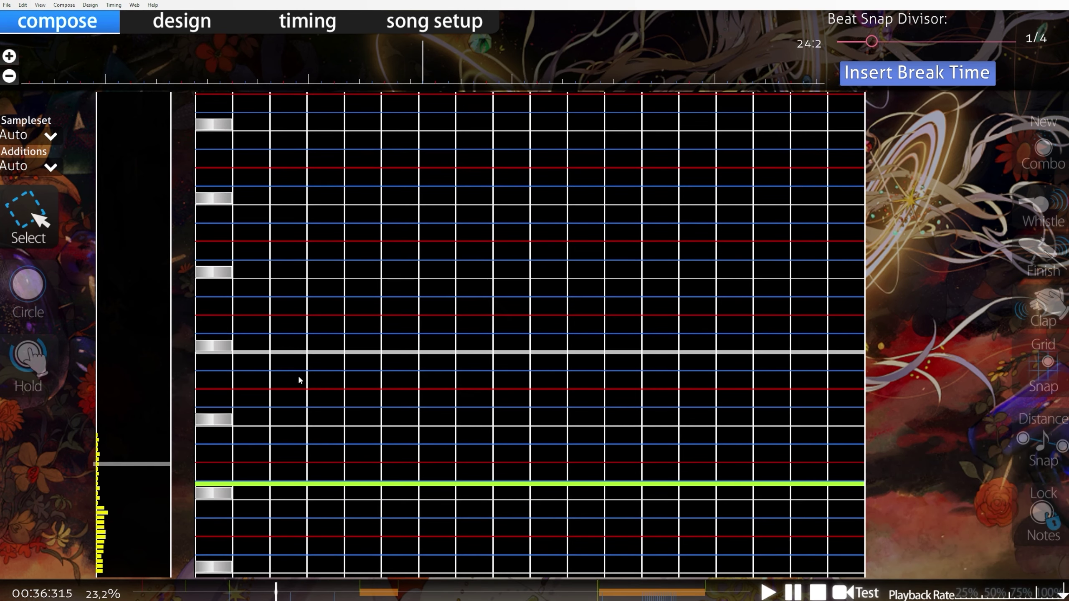
{"action": "left_click_drag", "start_coordinate": [304, 502], "coordinate": [257, 466]}
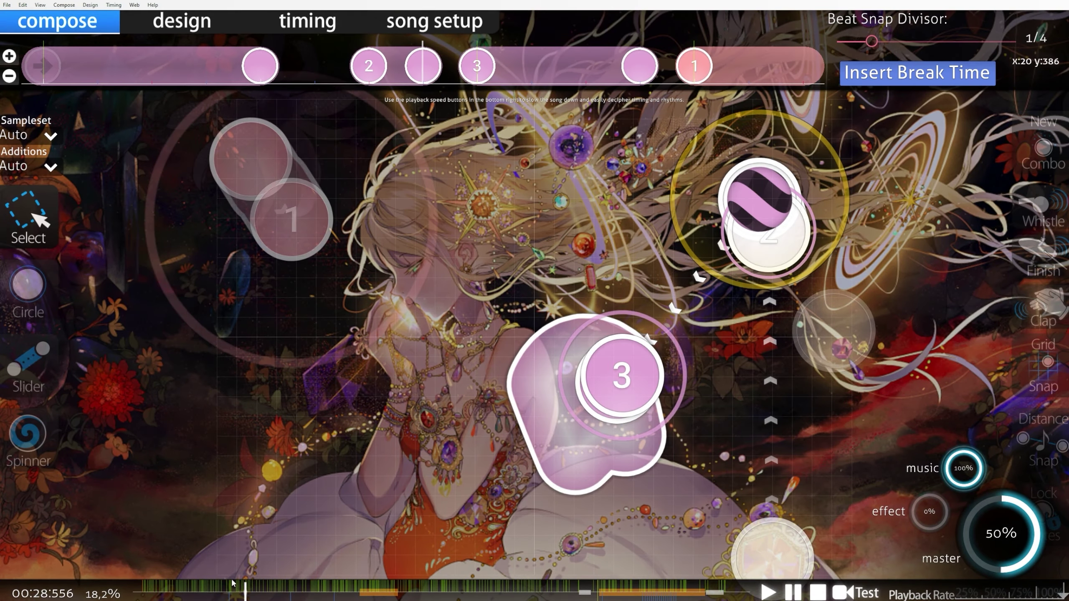
Step: Check the timeline of the standard difficulty and inspect the HS Layers first-column notes around 00:35:884
{"action": "left_click_drag", "start_coordinate": [269, 587], "coordinate": [267, 585]}
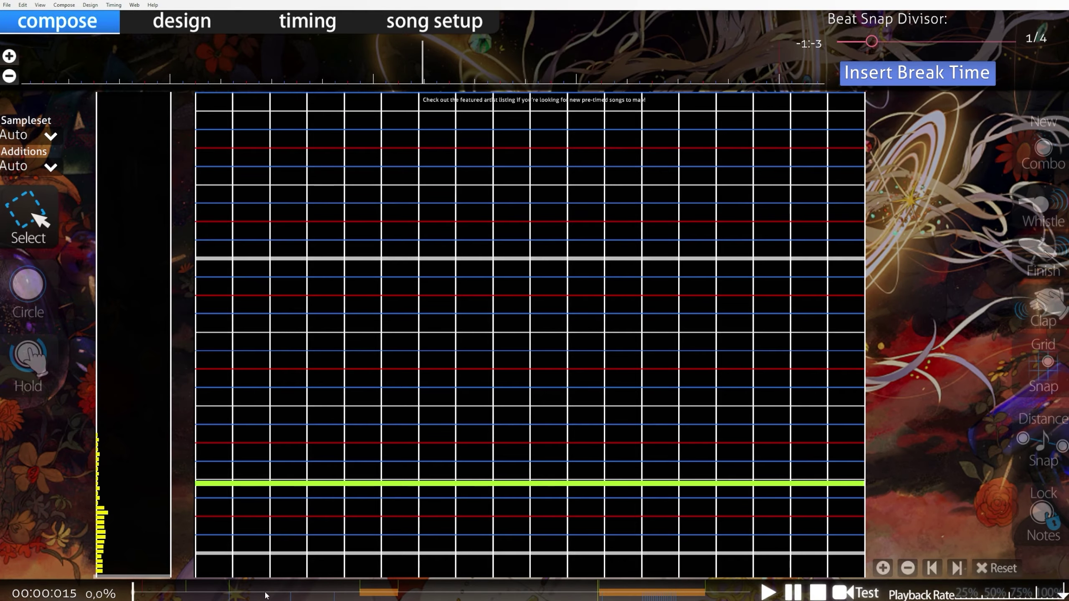
{"action": "left_click", "coordinate": [270, 592]}
{"action": "scroll", "coordinate": [270, 583], "scroll_direction": "up", "scroll_amount": 10}
{"action": "scroll", "coordinate": [295, 520], "scroll_direction": "down", "scroll_amount": 5}
{"action": "scroll", "coordinate": [296, 523], "scroll_direction": "down", "scroll_amount": 8}
{"action": "left_click_drag", "start_coordinate": [309, 527], "coordinate": [279, 536]}
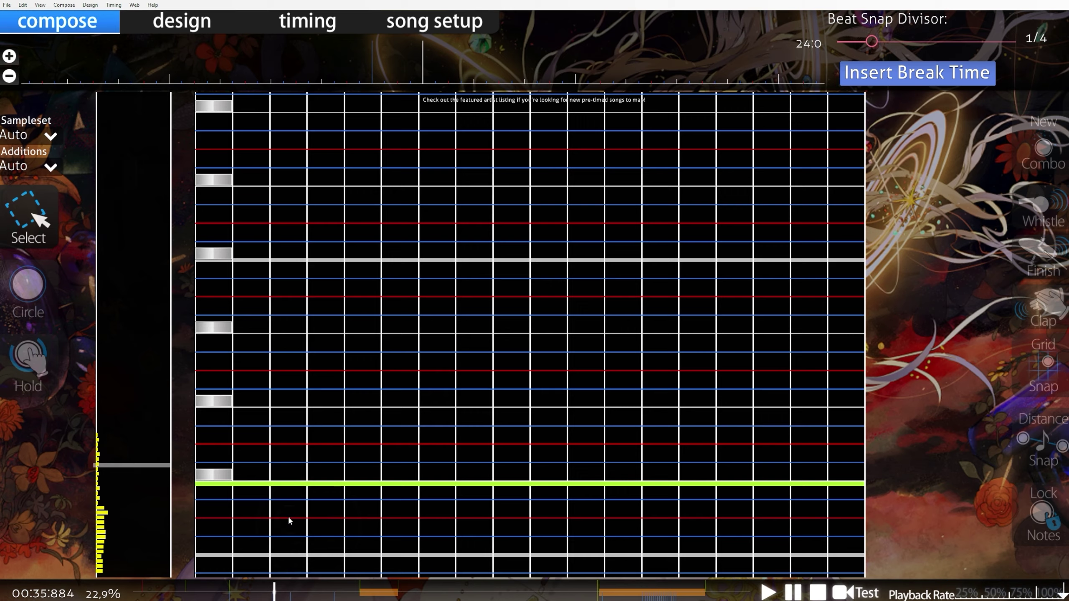
{"action": "scroll", "coordinate": [289, 516], "scroll_direction": "up", "scroll_amount": 1}
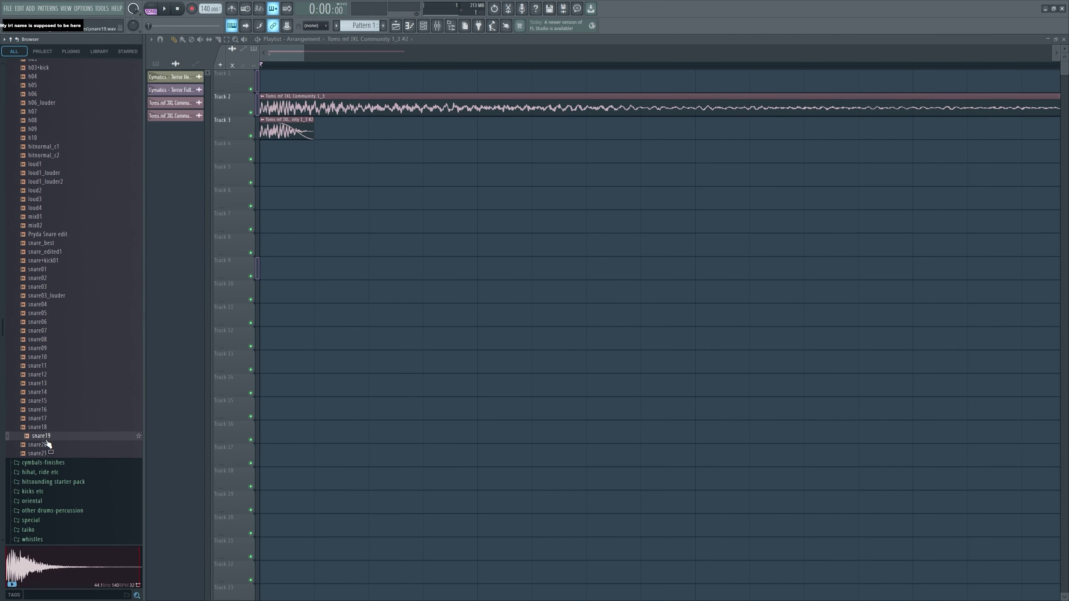
Step: Audition snare21 and snare19 in FL Studio and copy the name of the snare19 file in the map folder
{"action": "left_click", "coordinate": [47, 453]}
{"action": "left_click", "coordinate": [47, 436]}
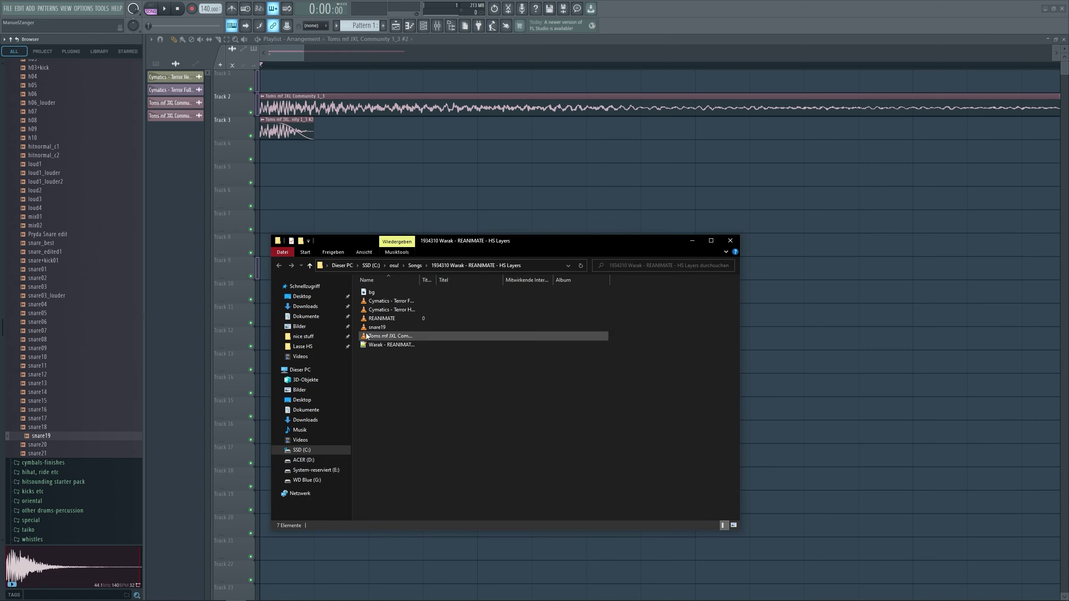
{"action": "left_click", "coordinate": [372, 329]}
{"action": "key", "text": "F2"}
{"action": "key", "text": "ctrl+c"}
Step: Switch to Mapping Tools and set up Key 4 as Snare soft with filename snare19 and SampleSet Drum
{"action": "key", "text": "alt+Tab"}
{"action": "double_click", "coordinate": [115, 115]}
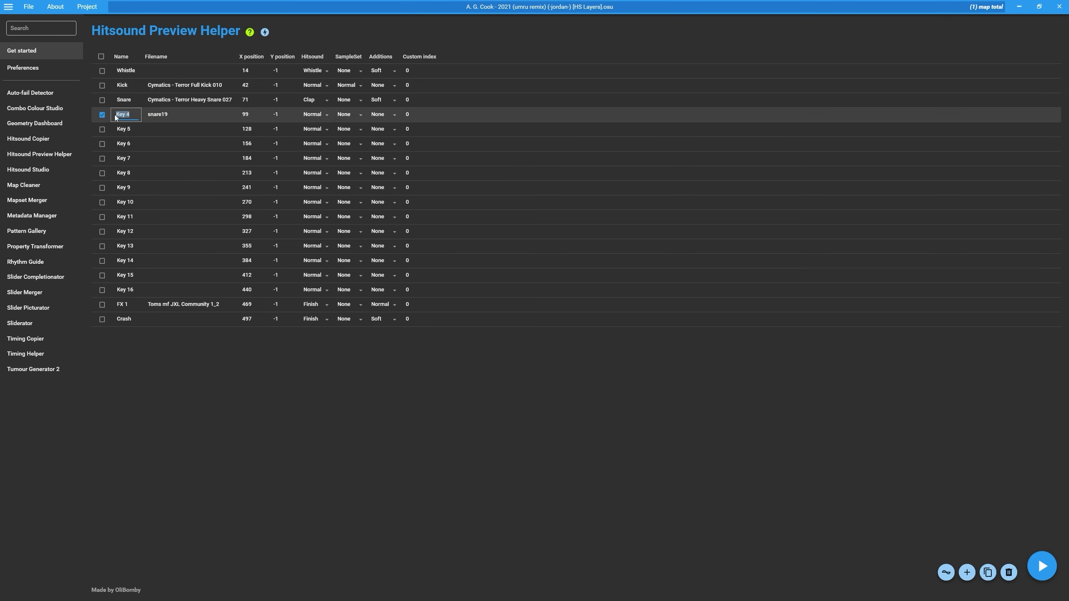
{"action": "type", "text": "Snare soft"}
{"action": "left_click", "coordinate": [320, 115]}
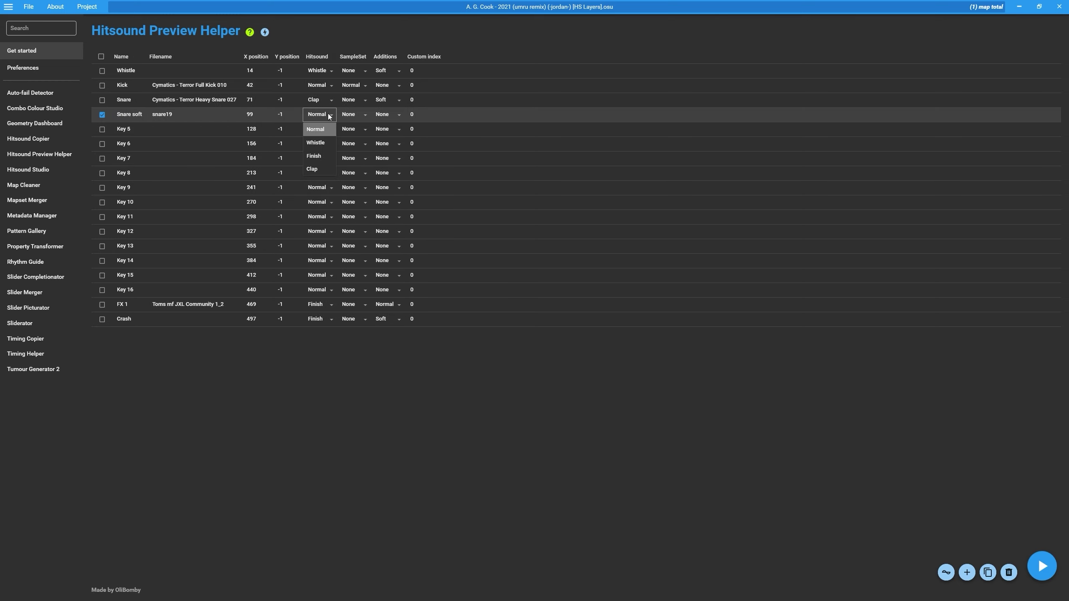
{"action": "left_click", "coordinate": [360, 116]}
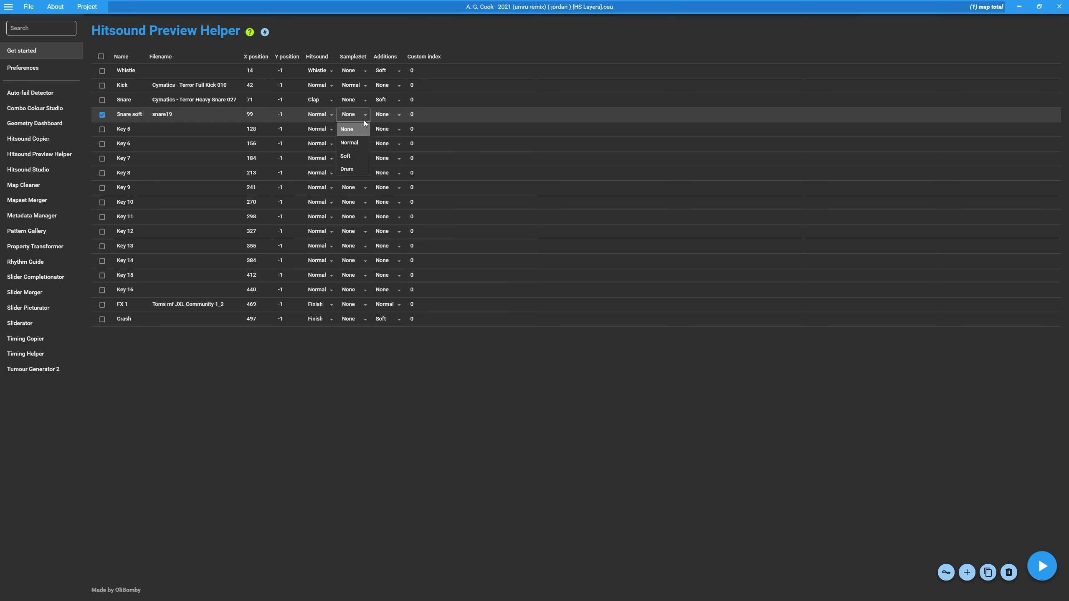
{"action": "left_click", "coordinate": [351, 169]}
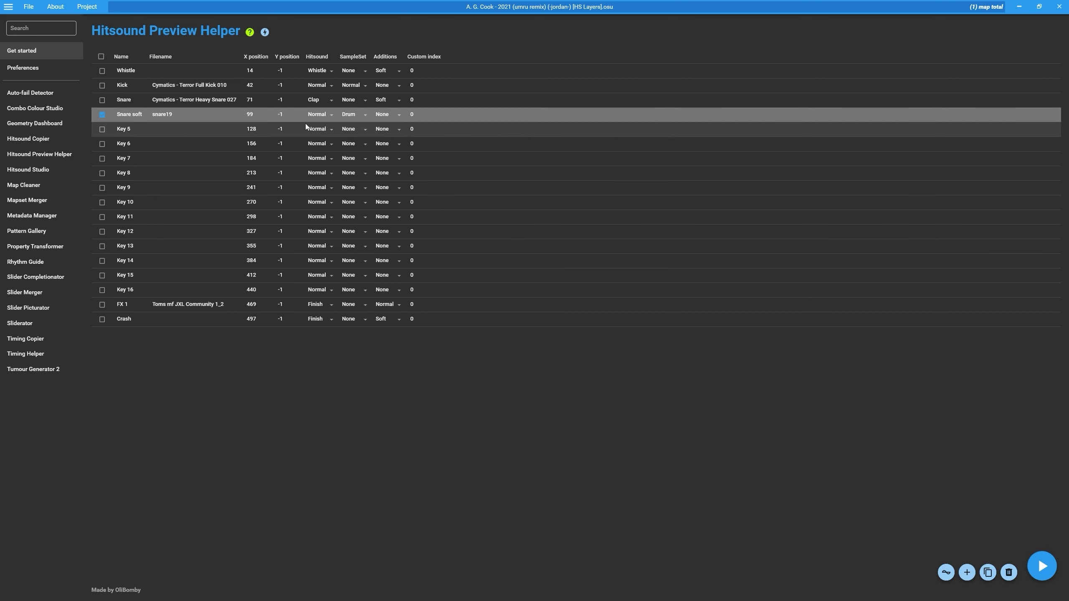
Step: Switch to the osu! editor and place Snare soft notes in the fourth column around 00:36:263 using slowed playback
{"action": "key", "text": "alt+Tab"}
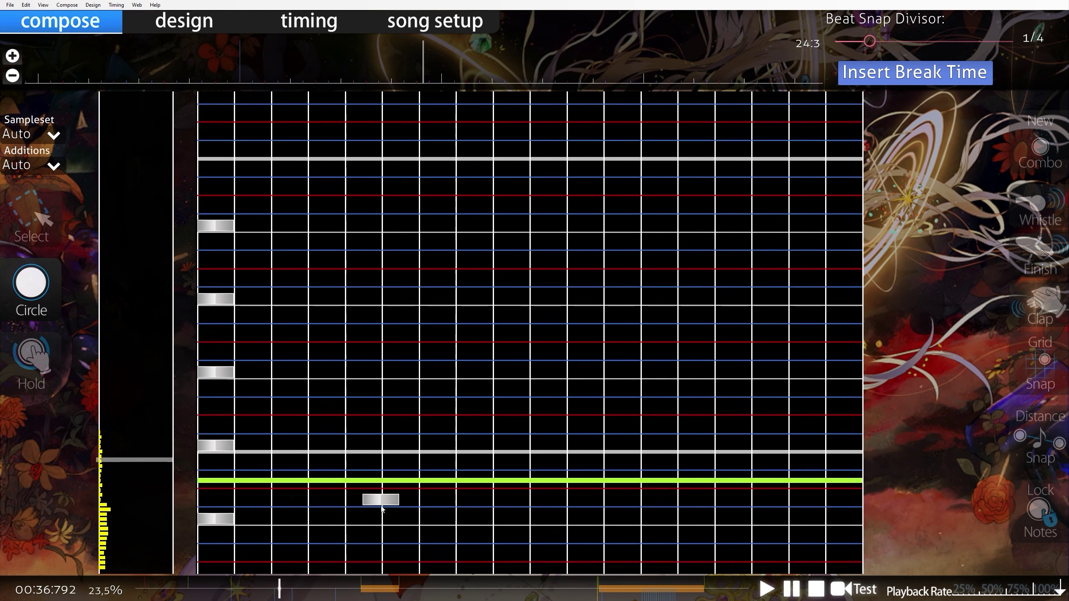
{"action": "key", "text": "ctrl+Down"}
{"action": "key", "text": "space"}
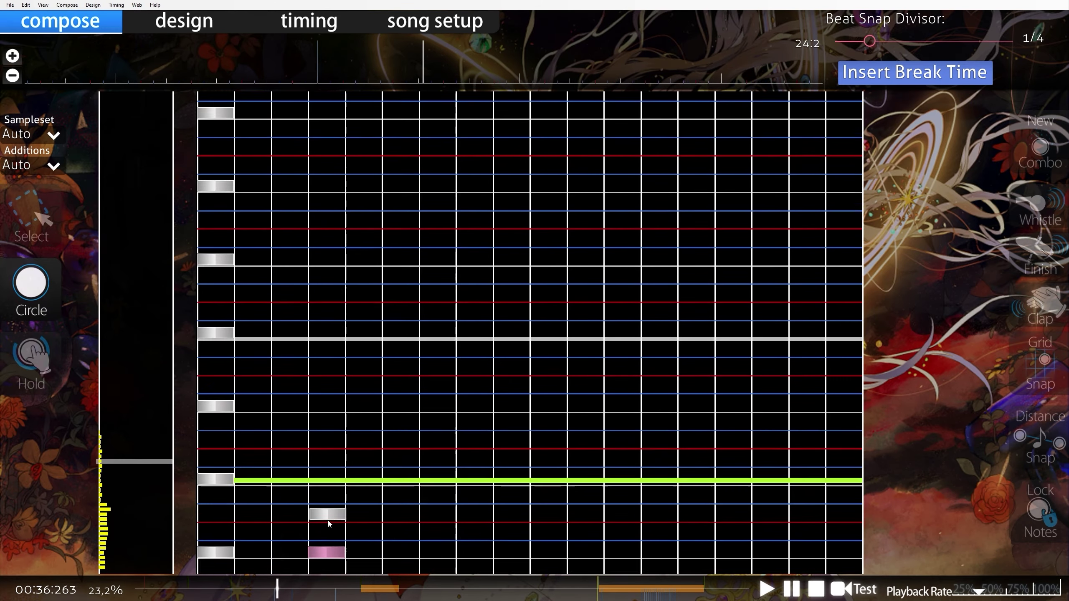
{"action": "left_click", "coordinate": [337, 487]}
{"action": "left_click", "coordinate": [337, 487]}
{"action": "key", "text": "space"}
Step: Activate the Select tool and restore the playback rate to 100%
{"action": "key", "text": "1"}
{"action": "key", "text": "ctrl+Up"}
{"action": "key", "text": "ctrl+Up"}
{"action": "key", "text": "ctrl+Up"}
{"action": "scroll", "coordinate": [519, 350], "scroll_direction": "up", "scroll_amount": 10}
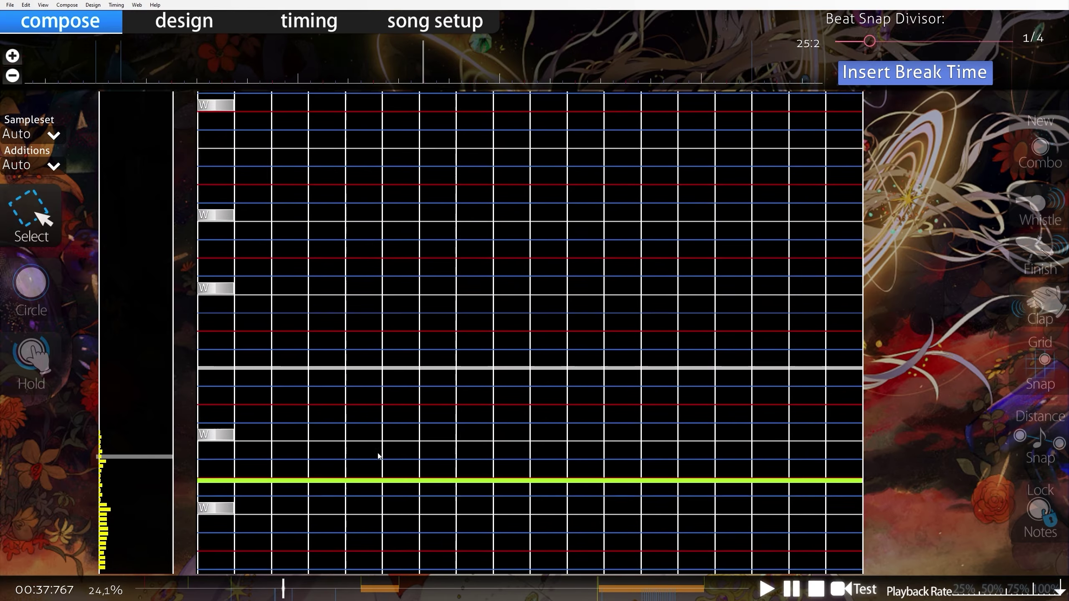
Step: Try a snare19 pattern with three quarter-beat hits per beat in the fourth column around 00:36:088
{"action": "scroll", "coordinate": [348, 516], "scroll_direction": "down", "scroll_amount": 5}
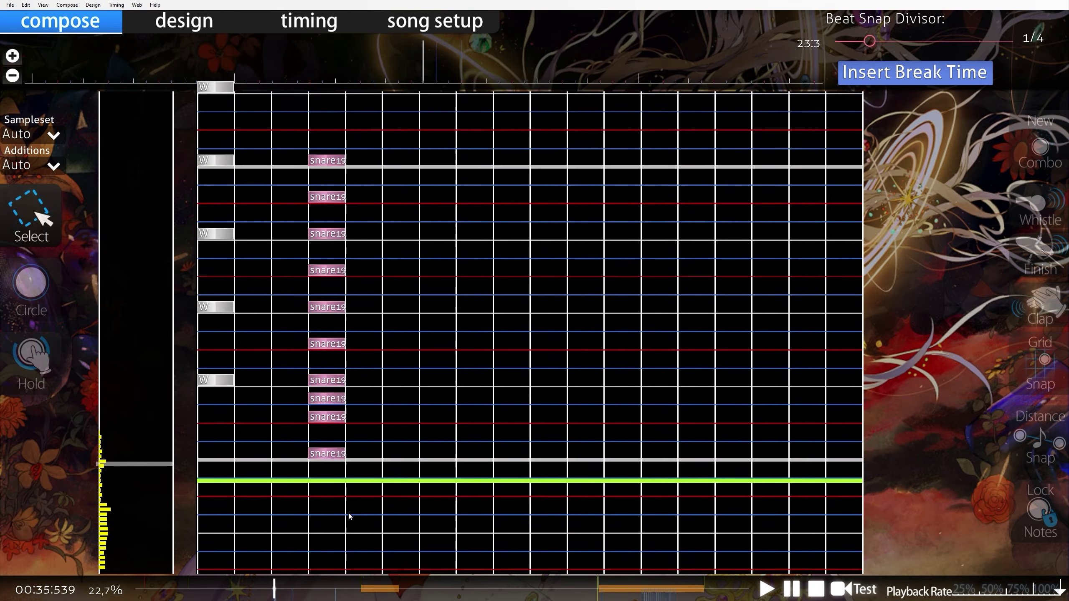
{"action": "key", "text": "ctrl+z"}
{"action": "scroll", "coordinate": [380, 517], "scroll_direction": "up", "scroll_amount": 2}
{"action": "scroll", "coordinate": [379, 518], "scroll_direction": "down", "scroll_amount": 7}
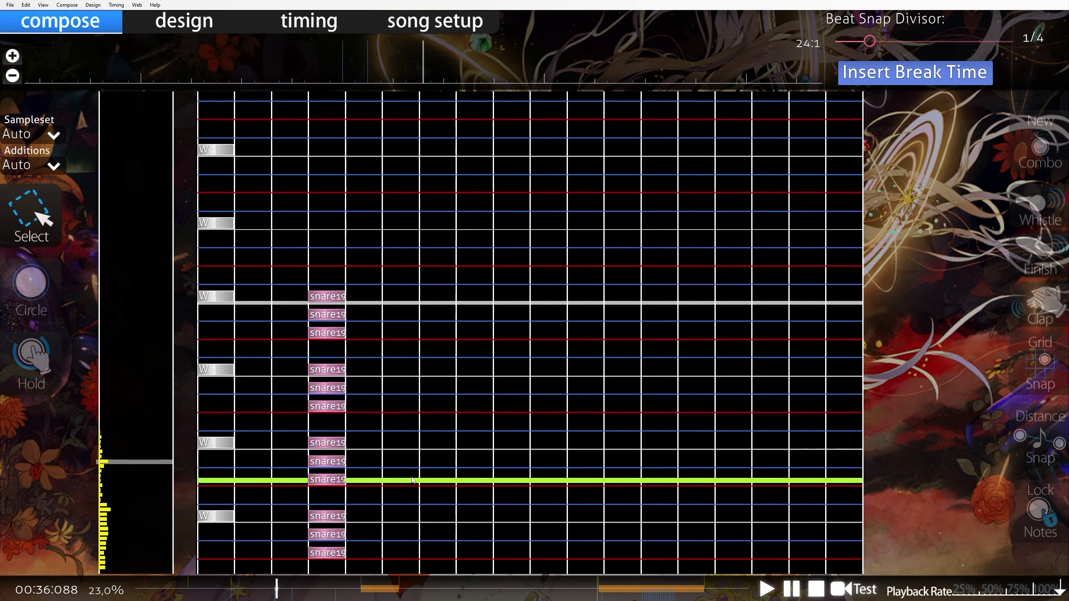
{"action": "scroll", "coordinate": [332, 505], "scroll_direction": "up", "scroll_amount": 4}
{"action": "right_click", "coordinate": [329, 473]}
{"action": "scroll", "coordinate": [463, 470], "scroll_direction": "down", "scroll_amount": 3}
{"action": "key", "text": "space"}
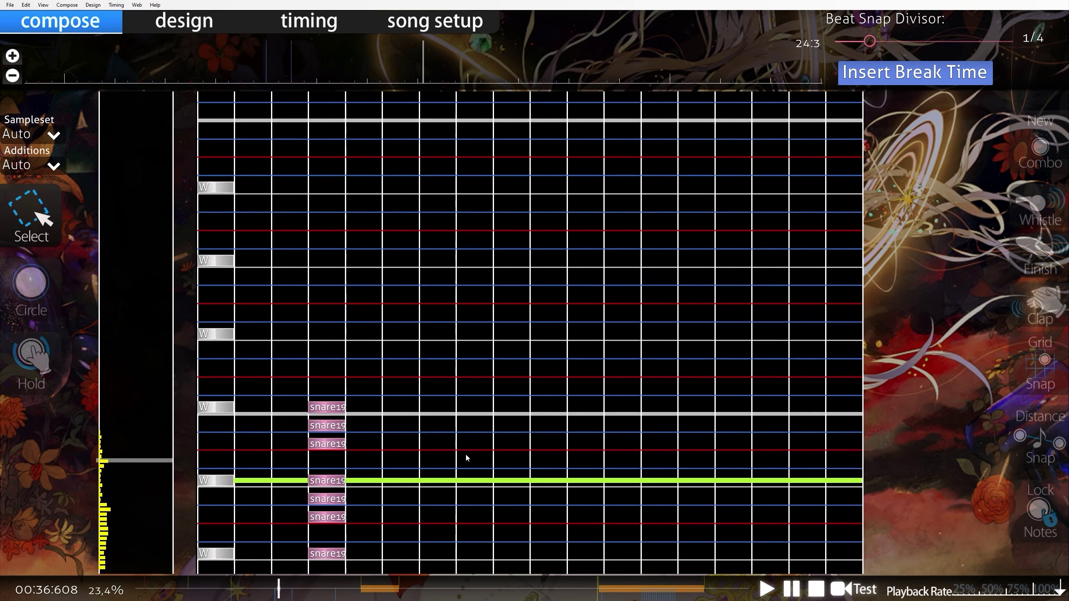
Step: Select the snare19 notes from 00:35:625 onward and paste a copy of the pattern from 00:36:918
{"action": "left_click_drag", "start_coordinate": [355, 542], "coordinate": [279, 258]}
{"action": "scroll", "coordinate": [279, 258], "scroll_direction": "up", "scroll_amount": 1}
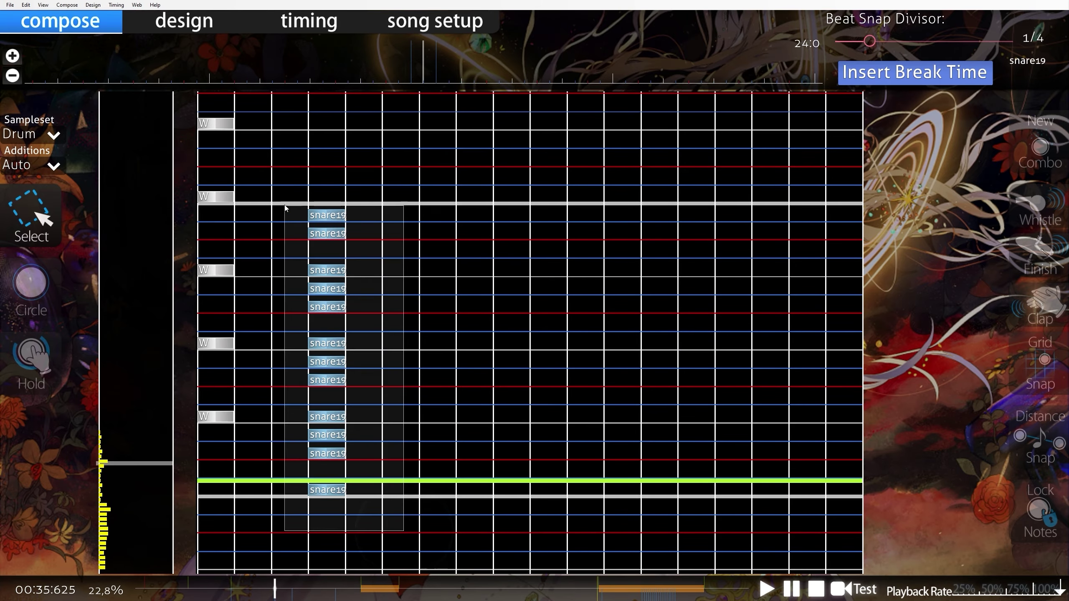
{"action": "scroll", "coordinate": [326, 342], "scroll_direction": "down", "scroll_amount": 1}
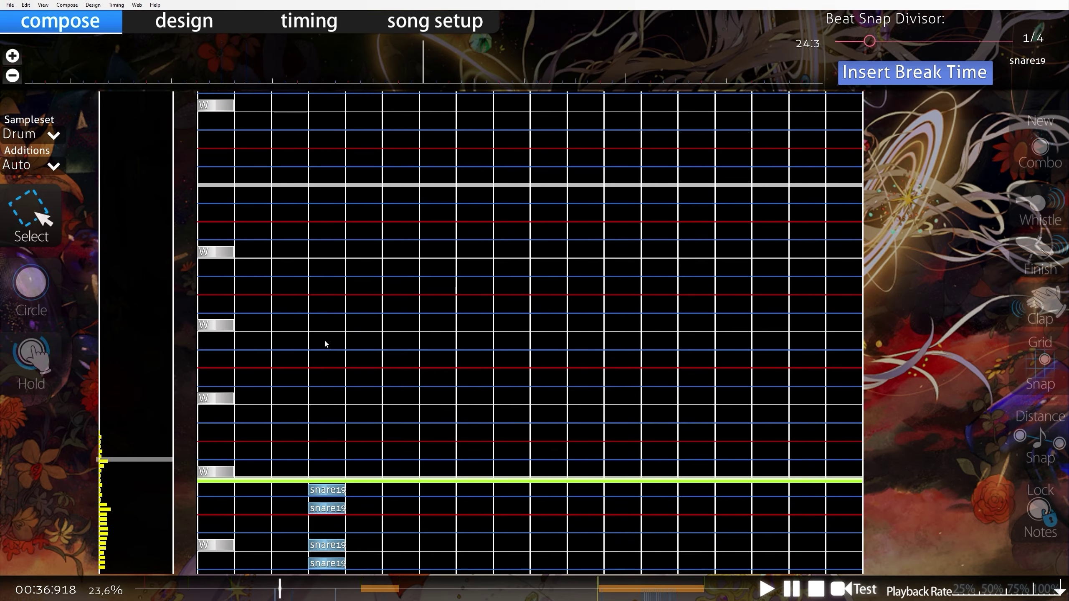
{"action": "key", "text": "ctrl+v"}
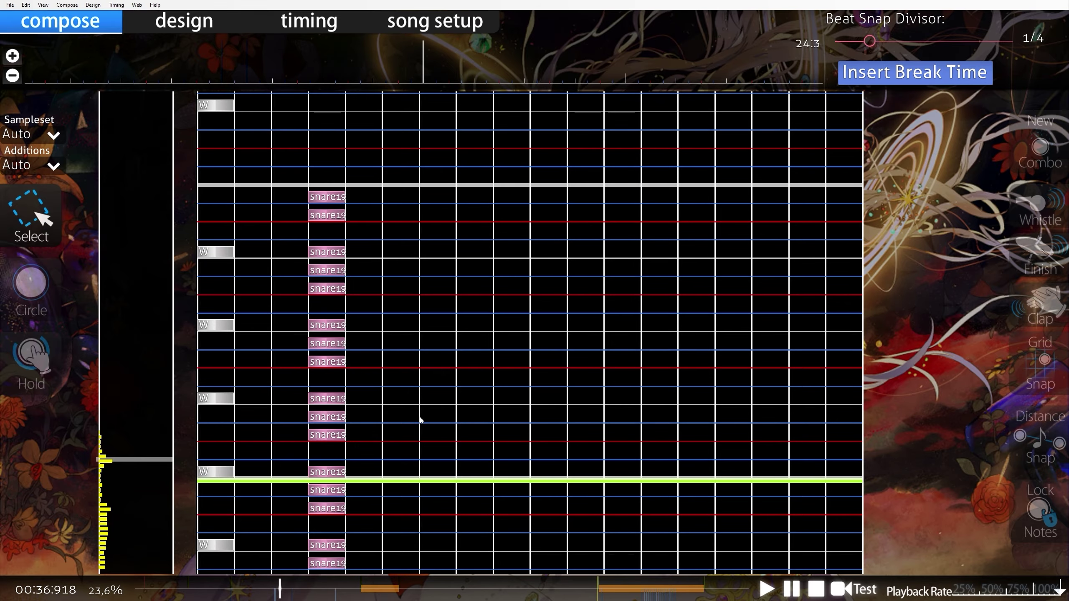
{"action": "scroll", "coordinate": [419, 411], "scroll_direction": "up", "scroll_amount": 17}
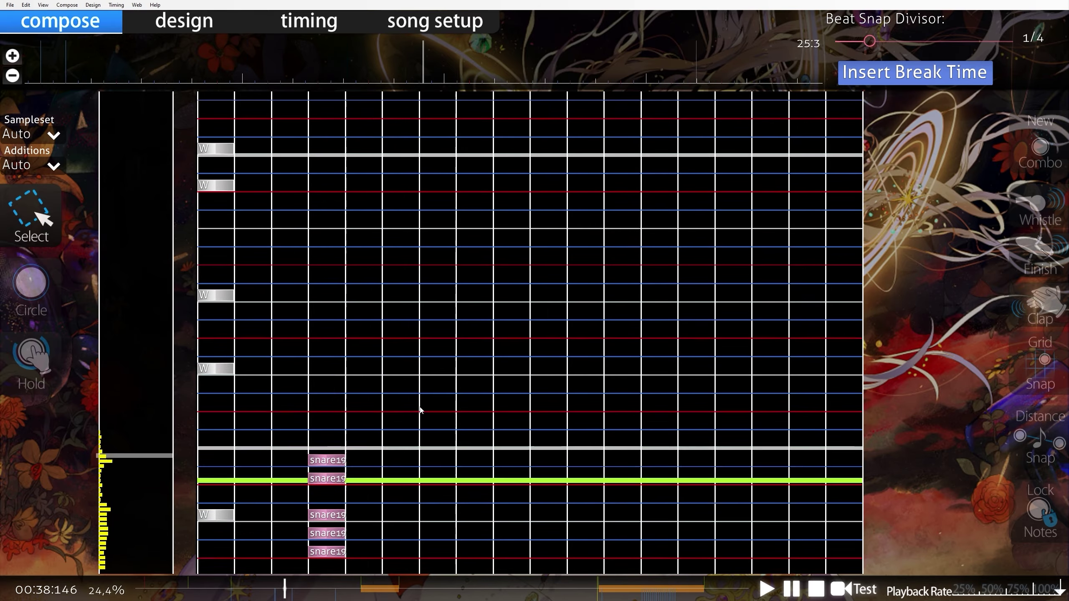
{"action": "scroll", "coordinate": [336, 504], "scroll_direction": "up", "scroll_amount": 18}
{"action": "scroll", "coordinate": [379, 499], "scroll_direction": "down", "scroll_amount": 20}
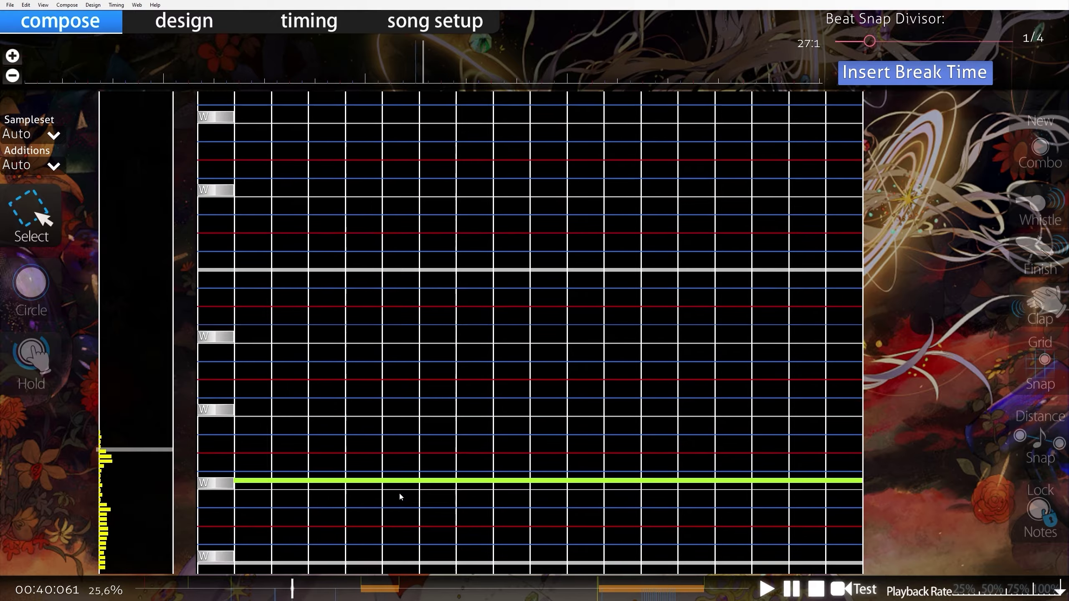
{"action": "scroll", "coordinate": [325, 500], "scroll_direction": "up", "scroll_amount": 5}
{"action": "scroll", "coordinate": [325, 418], "scroll_direction": "down", "scroll_amount": 7}
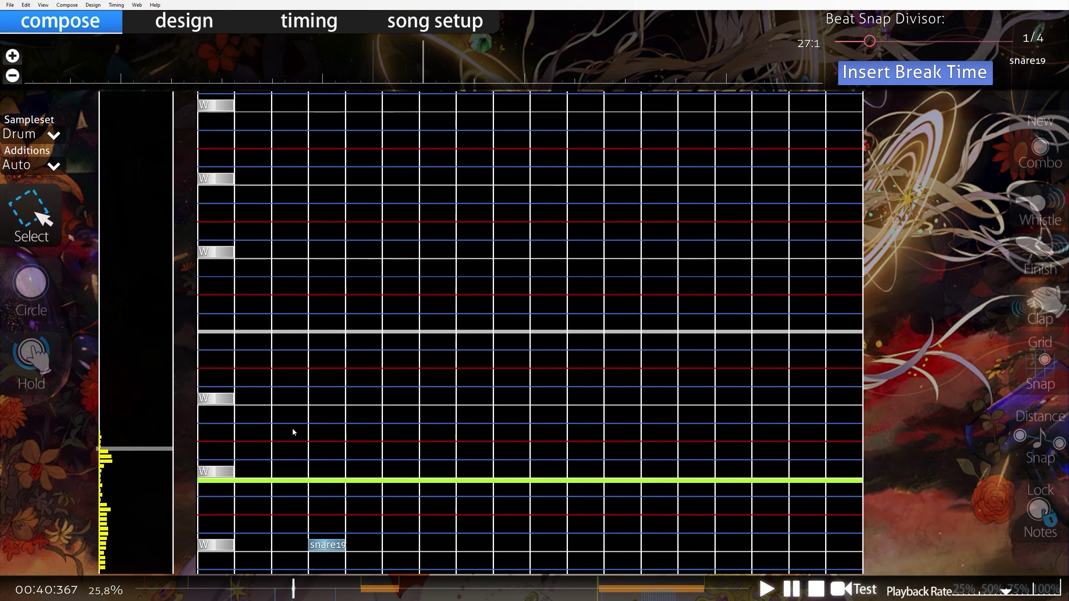
Step: Paste snare19 notes into the fourth column to build a sparser pattern between about 00:39:766 and 00:40:453
{"action": "key", "text": "ctrl+v"}
{"action": "scroll", "coordinate": [329, 497], "scroll_direction": "down", "scroll_amount": 2}
{"action": "key", "text": "ctrl+v"}
{"action": "scroll", "coordinate": [329, 497], "scroll_direction": "down", "scroll_amount": 2}
{"action": "key", "text": "ctrl+v"}
{"action": "scroll", "coordinate": [329, 497], "scroll_direction": "up", "scroll_amount": 11}
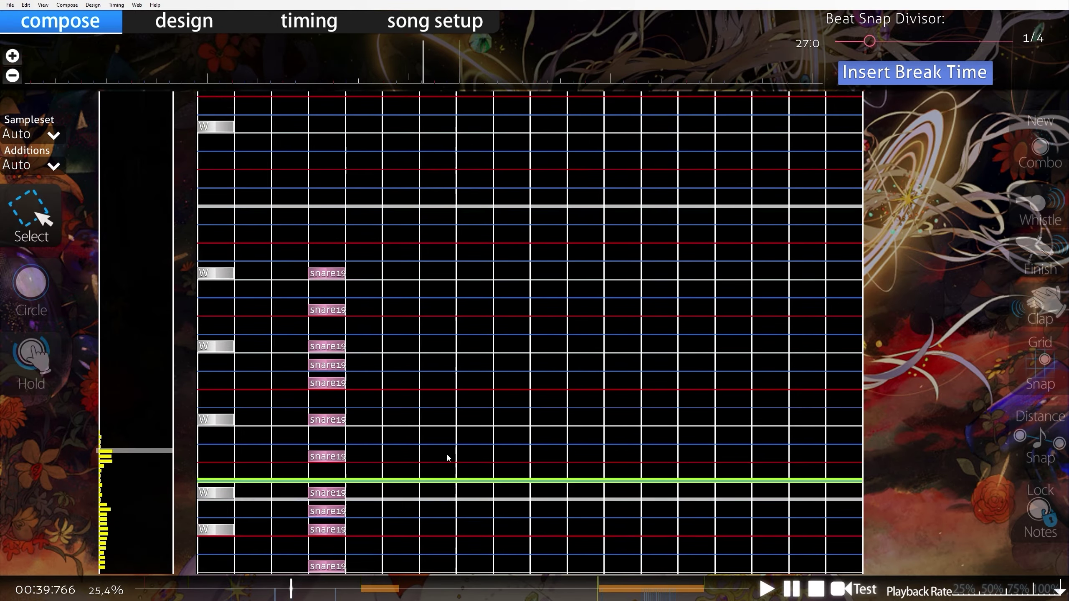
{"action": "scroll", "coordinate": [447, 458], "scroll_direction": "down", "scroll_amount": 7}
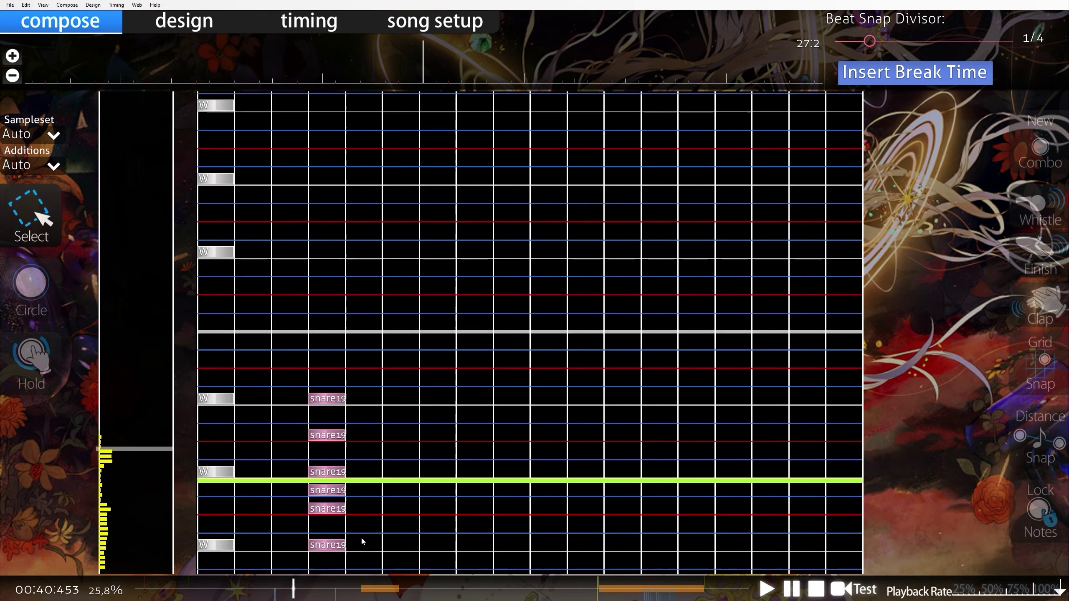
Step: Delete two snare19 notes near 00:40:453 and undo the deletions
{"action": "right_click", "coordinate": [336, 492]}
{"action": "right_click", "coordinate": [337, 474]}
{"action": "scroll", "coordinate": [373, 474], "scroll_direction": "up", "scroll_amount": 7}
{"action": "key", "text": "ctrl+z"}
{"action": "key", "text": "ctrl+z"}
{"action": "scroll", "coordinate": [365, 505], "scroll_direction": "down", "scroll_amount": 1}
{"action": "scroll", "coordinate": [377, 492], "scroll_direction": "up", "scroll_amount": 16}
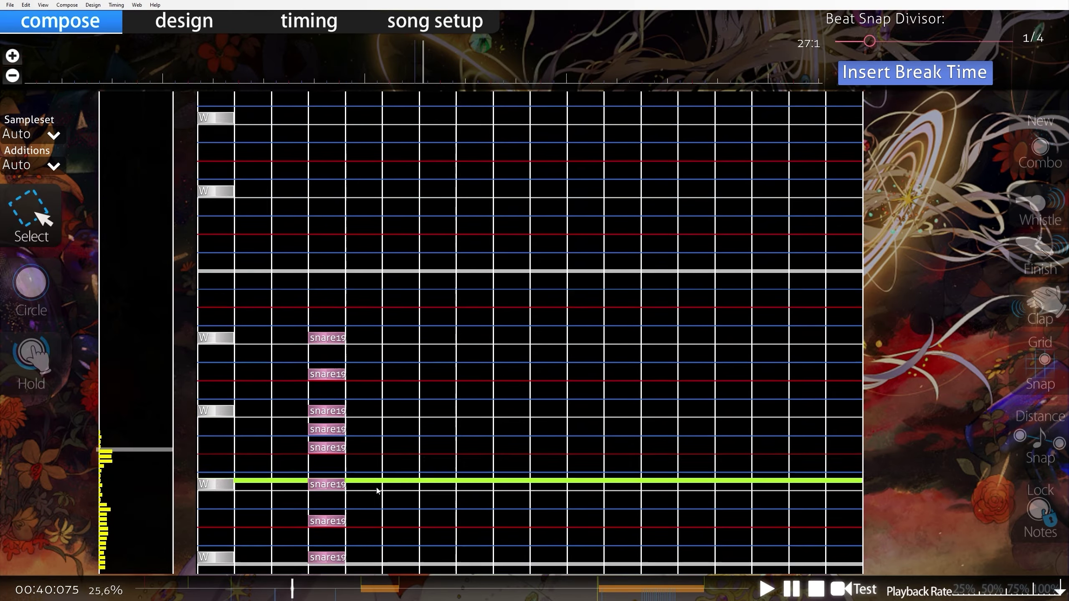
Step: Copy the sparser snare19 pattern and repeat it in the fourth column from 00:35:539 up to 00:41:056
{"action": "left_click_drag", "start_coordinate": [375, 337], "coordinate": [295, 101]}
{"action": "scroll", "coordinate": [305, 473], "scroll_direction": "down", "scroll_amount": 8}
{"action": "left_click_drag", "start_coordinate": [301, 470], "coordinate": [306, 472]}
{"action": "scroll", "coordinate": [306, 475], "scroll_direction": "up", "scroll_amount": 10}
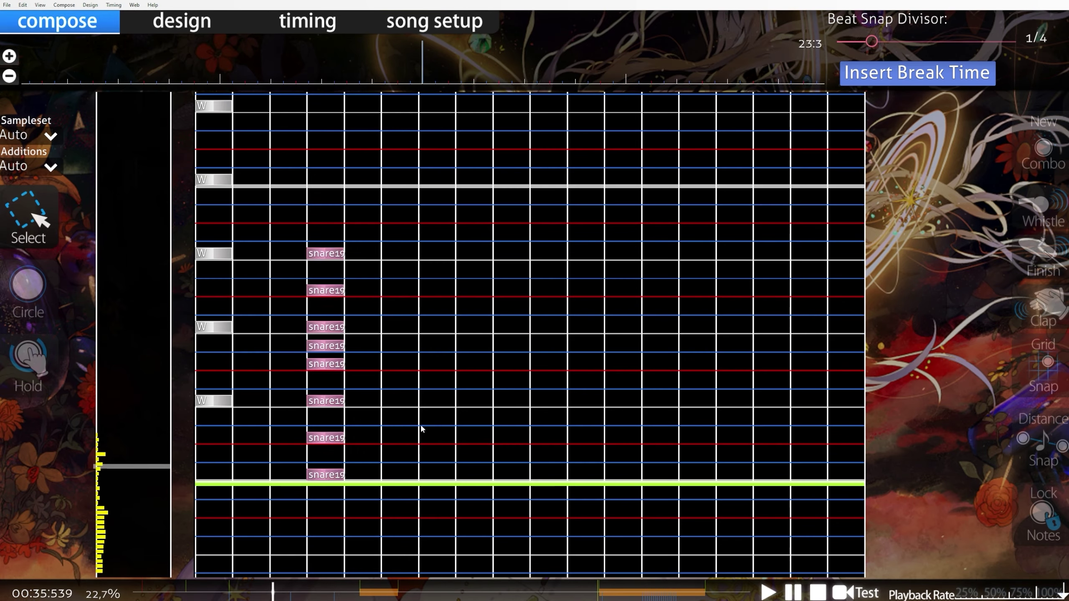
{"action": "scroll", "coordinate": [420, 425], "scroll_direction": "down", "scroll_amount": 4}
{"action": "key", "text": "ctrl+v"}
{"action": "scroll", "coordinate": [403, 422], "scroll_direction": "up", "scroll_amount": 3}
{"action": "scroll", "coordinate": [403, 423], "scroll_direction": "down", "scroll_amount": 3}
{"action": "scroll", "coordinate": [377, 515], "scroll_direction": "up", "scroll_amount": 3}
{"action": "scroll", "coordinate": [390, 542], "scroll_direction": "down", "scroll_amount": 6}
{"action": "scroll", "coordinate": [348, 431], "scroll_direction": "down", "scroll_amount": 20}
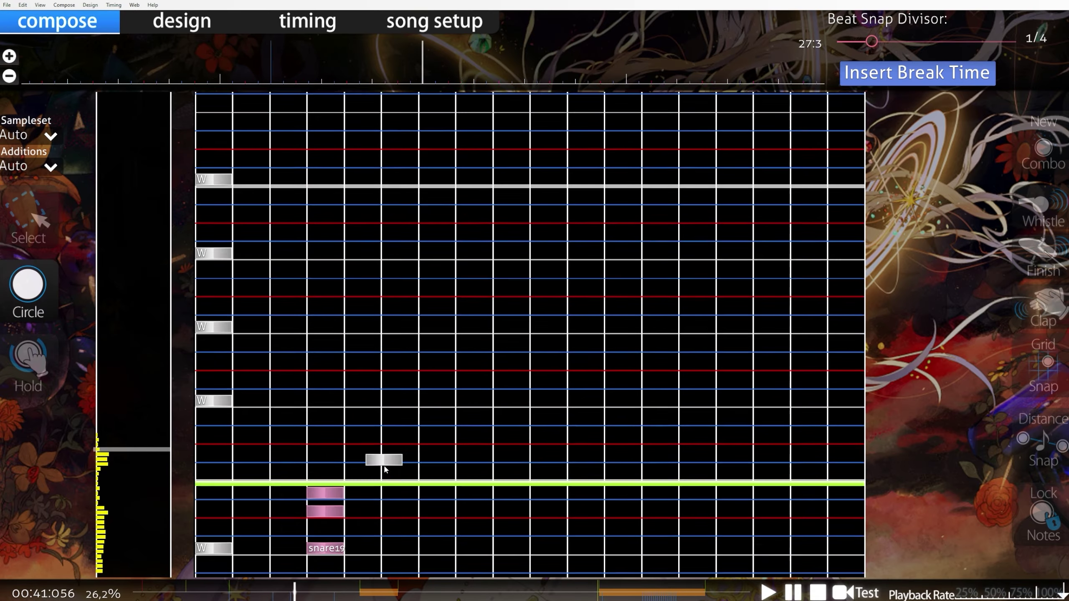
Step: Save the hitsound layers and check the standard difficulty's objects between 00:46:611 and 00:48:875
{"action": "key", "text": "ctrl+s"}
{"action": "key", "text": "Escape"}
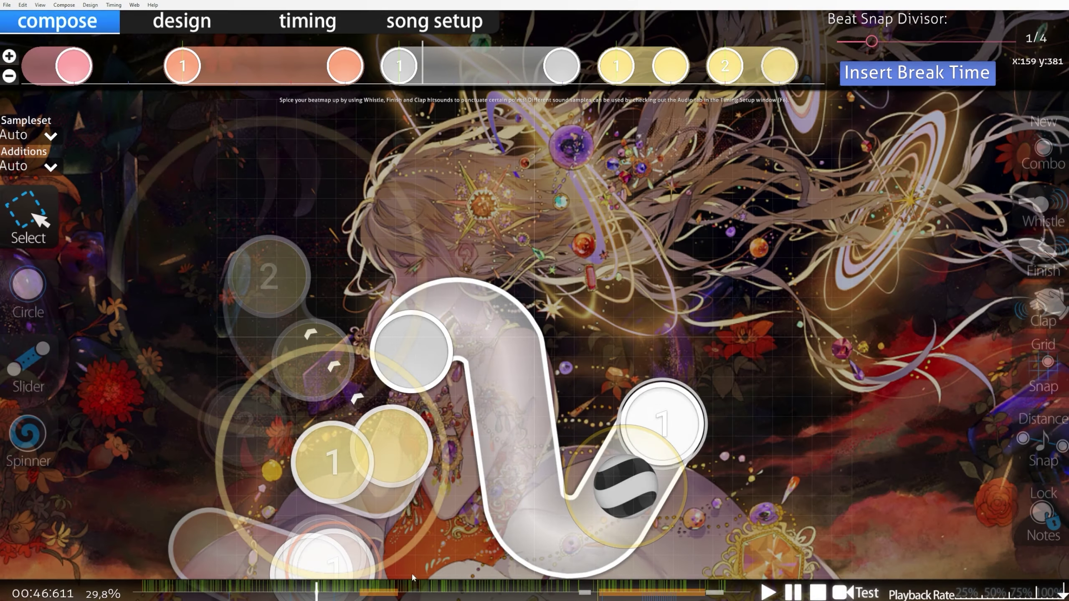
{"action": "left_click", "coordinate": [321, 594]}
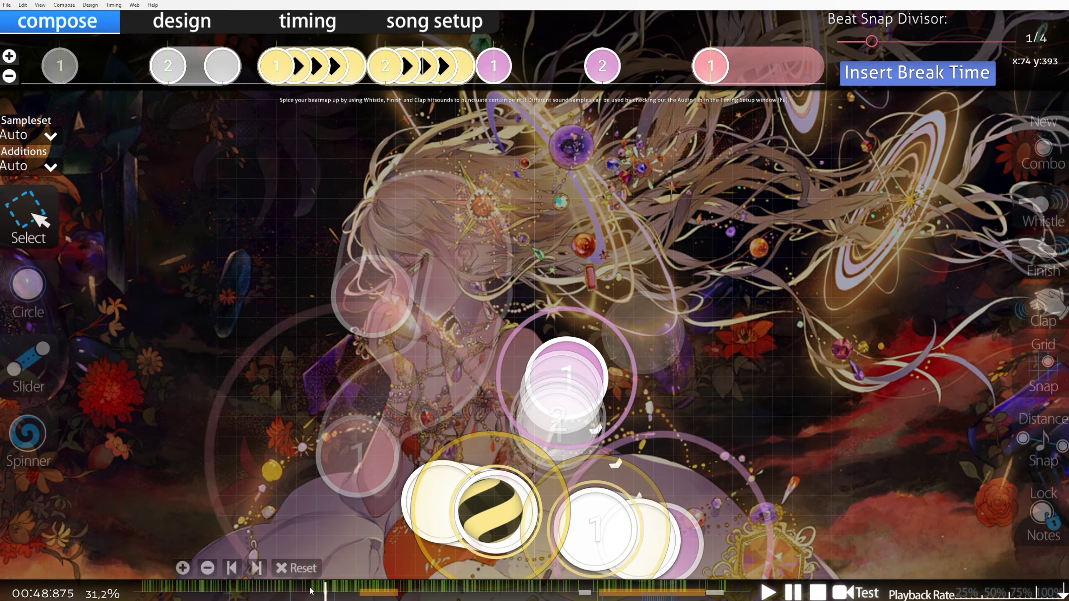
{"action": "left_click", "coordinate": [855, 593]}
{"action": "double_click", "coordinate": [855, 315]}
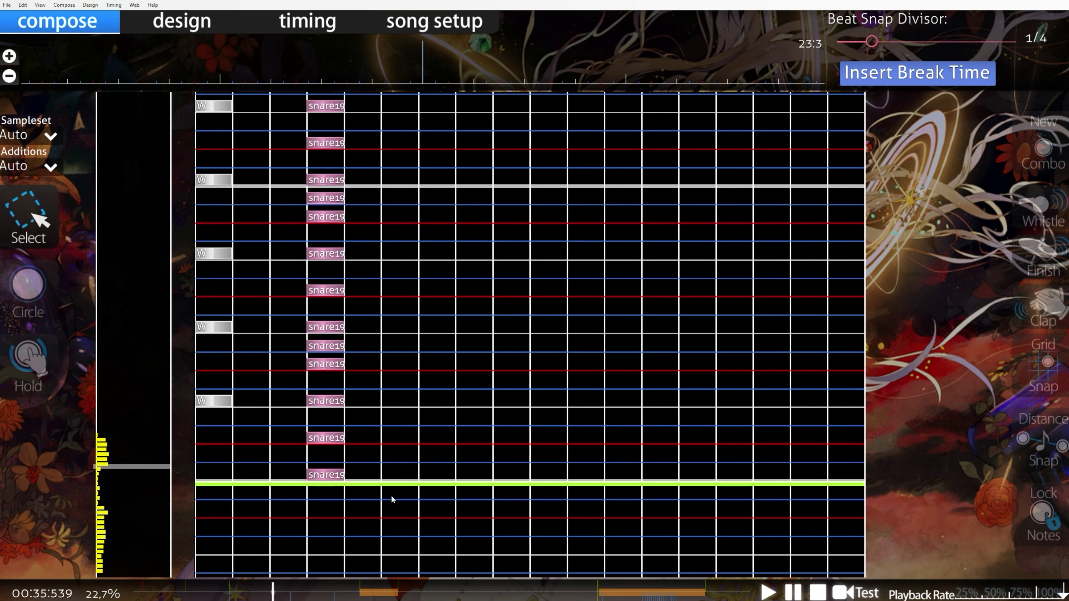
Step: Set the volume of the inherited timing point at 00:46:573 to 100%
{"action": "left_click", "coordinate": [316, 593]}
{"action": "scroll", "coordinate": [420, 371], "scroll_direction": "down", "scroll_amount": 8}
{"action": "key", "text": "F6"}
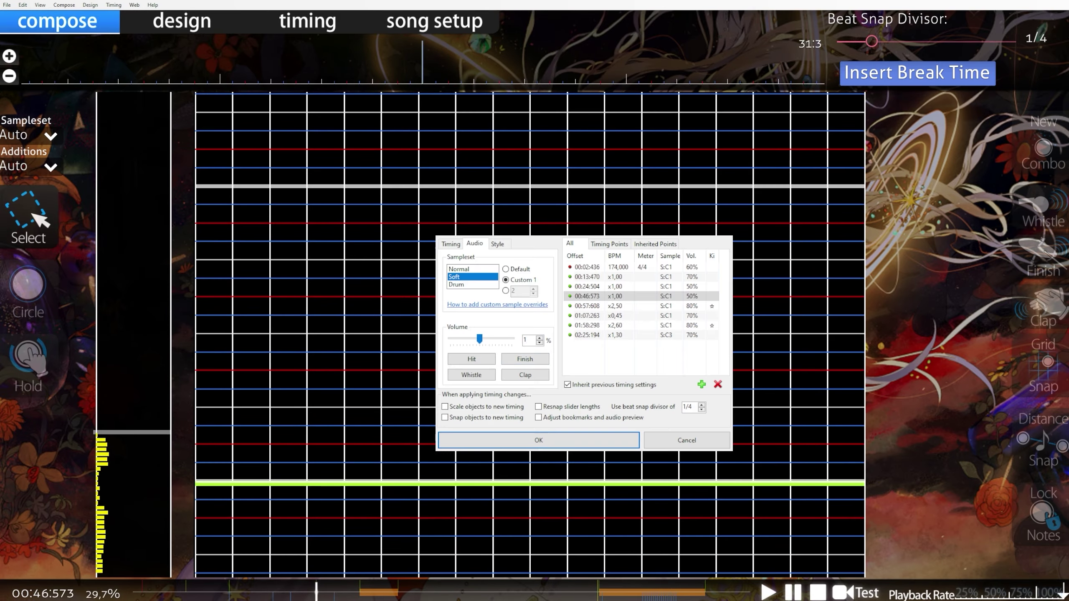
{"action": "left_click", "coordinate": [494, 441]}
Step: Add inherited timing points at 00:35:539 with 50% volume and at 00:38:298 with 55% volume
{"action": "left_click", "coordinate": [268, 593]}
{"action": "scroll", "coordinate": [442, 415], "scroll_direction": "down", "scroll_amount": 15}
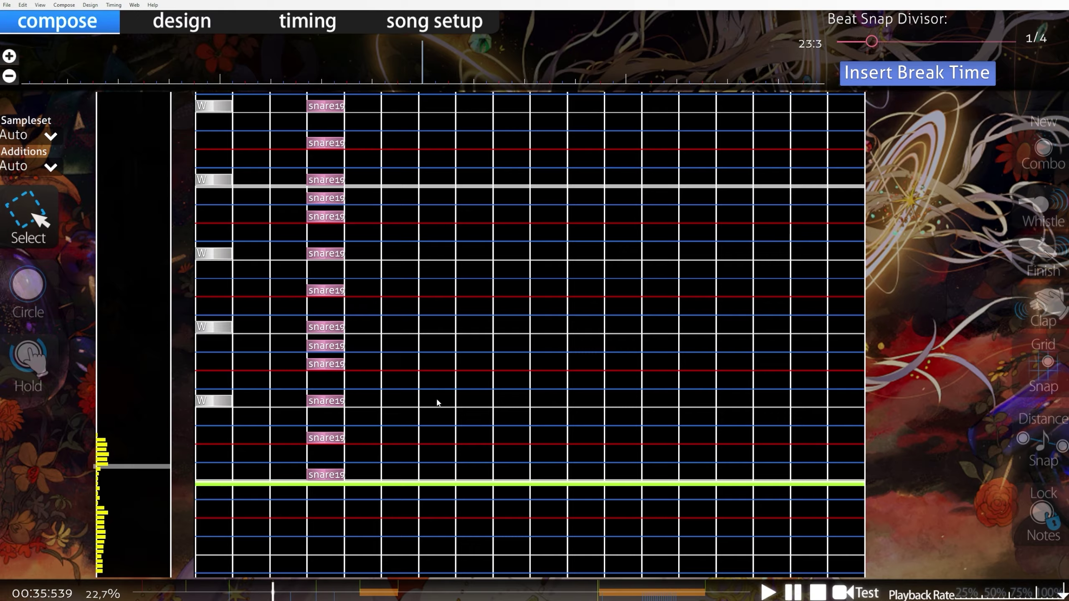
{"action": "key", "text": "ctrl+shift+p"}
{"action": "left_click", "coordinate": [495, 441]}
{"action": "scroll", "coordinate": [426, 383], "scroll_direction": "down", "scroll_amount": 10}
{"action": "key", "text": "ctrl+shift+p"}
{"action": "left_click", "coordinate": [488, 339]}
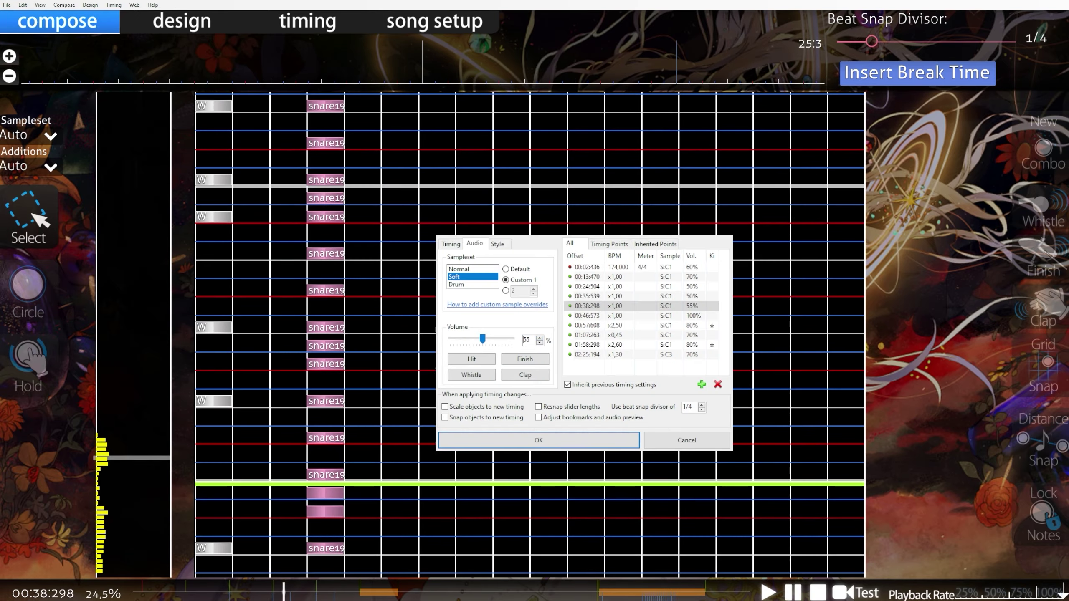
{"action": "left_click", "coordinate": [484, 440]}
Step: Add inherited timing points at 00:39:677 with 60% volume and at 00:41:056 with 65% volume
{"action": "scroll", "coordinate": [470, 395], "scroll_direction": "down", "scroll_amount": 4}
{"action": "scroll", "coordinate": [470, 397], "scroll_direction": "down", "scroll_amount": 2}
{"action": "key", "text": "ctrl+shift+p"}
{"action": "key", "text": "Return"}
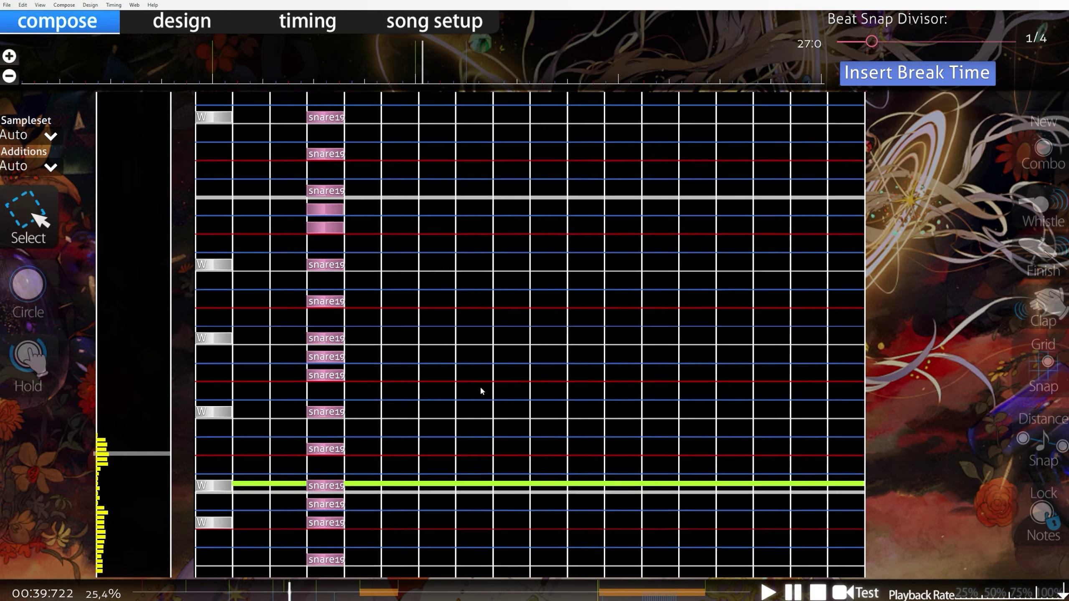
{"action": "scroll", "coordinate": [462, 387], "scroll_direction": "down", "scroll_amount": 2}
{"action": "scroll", "coordinate": [462, 386], "scroll_direction": "down", "scroll_amount": 10}
{"action": "key", "text": "ctrl+shift+p"}
{"action": "left_click", "coordinate": [490, 339]}
{"action": "left_click", "coordinate": [484, 440]}
Step: Add inherited timing points with 70% volume at 00:42:436, 75% at 00:43:815 and 80% at 00:44:504
{"action": "scroll", "coordinate": [413, 377], "scroll_direction": "down", "scroll_amount": 16}
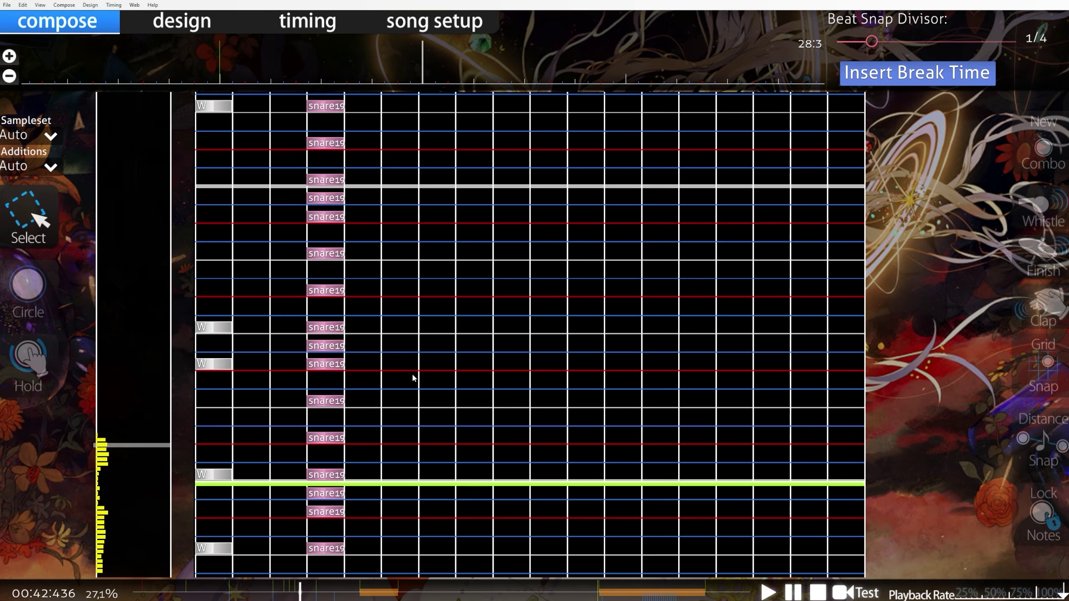
{"action": "key", "text": "ctrl+shift+p"}
{"action": "left_click", "coordinate": [494, 339]}
{"action": "key", "text": "Return"}
{"action": "scroll", "coordinate": [418, 378], "scroll_direction": "down", "scroll_amount": 4}
{"action": "key", "text": "ctrl+shift+p"}
{"action": "key", "text": "Up"}
{"action": "key", "text": "Return"}
{"action": "scroll", "coordinate": [429, 411], "scroll_direction": "down", "scroll_amount": 2}
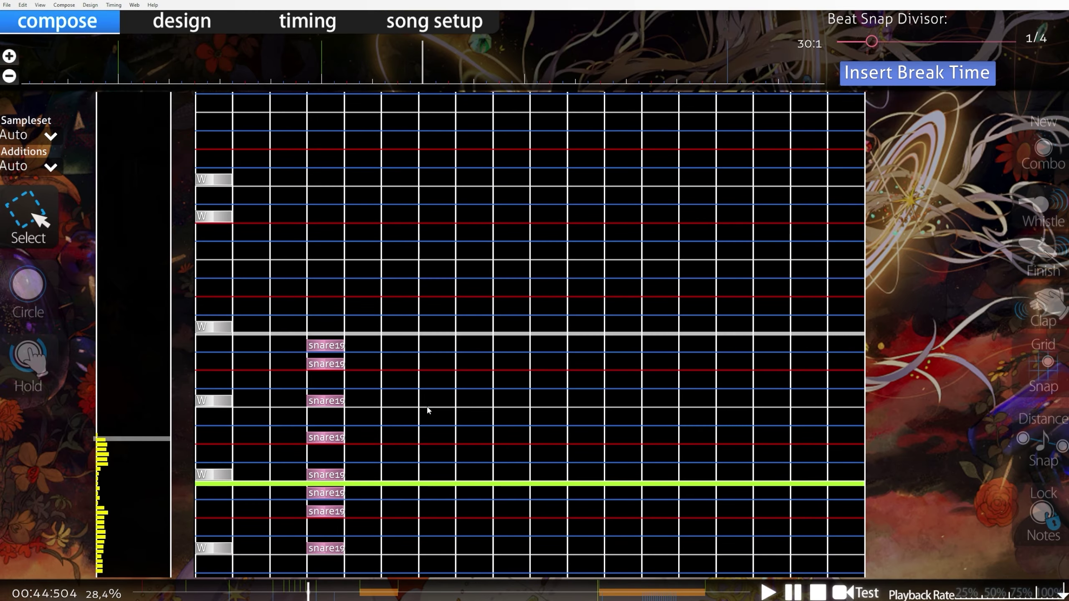
{"action": "key", "text": "ctrl+shift+p"}
{"action": "key", "text": "Up"}
{"action": "key", "text": "Return"}
Step: Add an inherited timing point at 00:45:539 with 90% volume
{"action": "scroll", "coordinate": [489, 399], "scroll_direction": "up", "scroll_amount": 17}
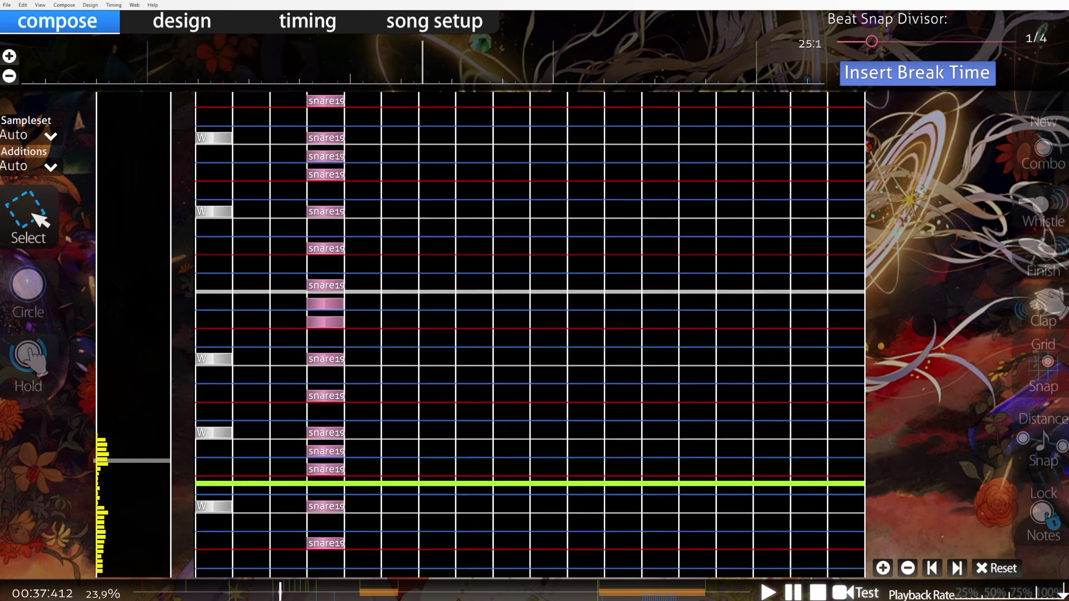
{"action": "scroll", "coordinate": [489, 398], "scroll_direction": "down", "scroll_amount": 16}
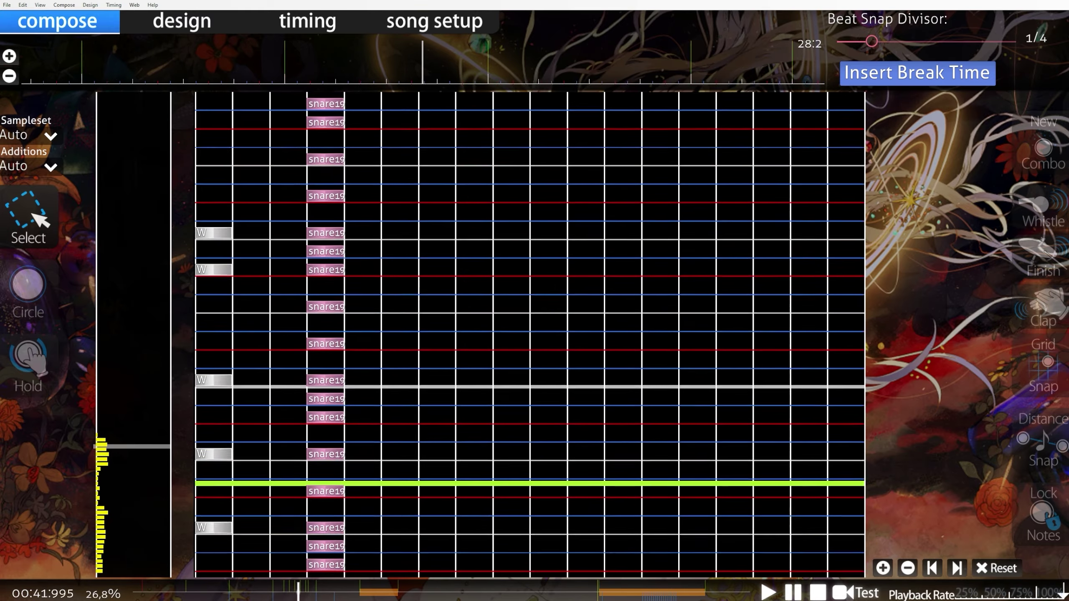
{"action": "scroll", "coordinate": [489, 399], "scroll_direction": "up", "scroll_amount": 20}
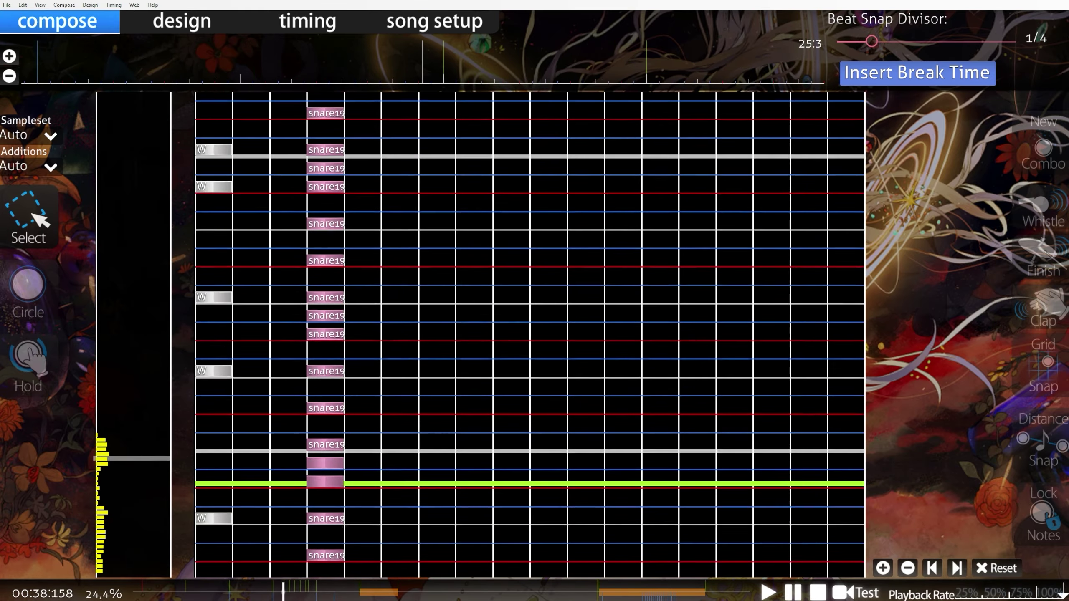
{"action": "scroll", "coordinate": [504, 367], "scroll_direction": "down", "scroll_amount": 20}
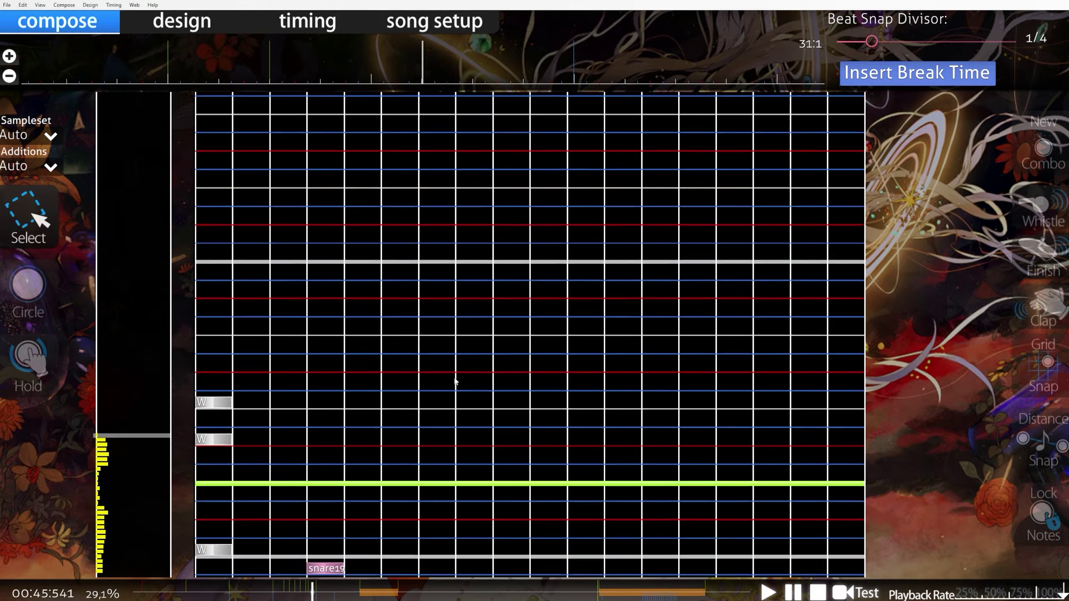
{"action": "scroll", "coordinate": [346, 413], "scroll_direction": "up", "scroll_amount": 2}
{"action": "scroll", "coordinate": [346, 414], "scroll_direction": "down", "scroll_amount": 2}
{"action": "key", "text": "ctrl+shift+p"}
{"action": "type", "text": "90"}
{"action": "key", "text": "Return"}
{"action": "scroll", "coordinate": [413, 405], "scroll_direction": "down", "scroll_amount": 4}
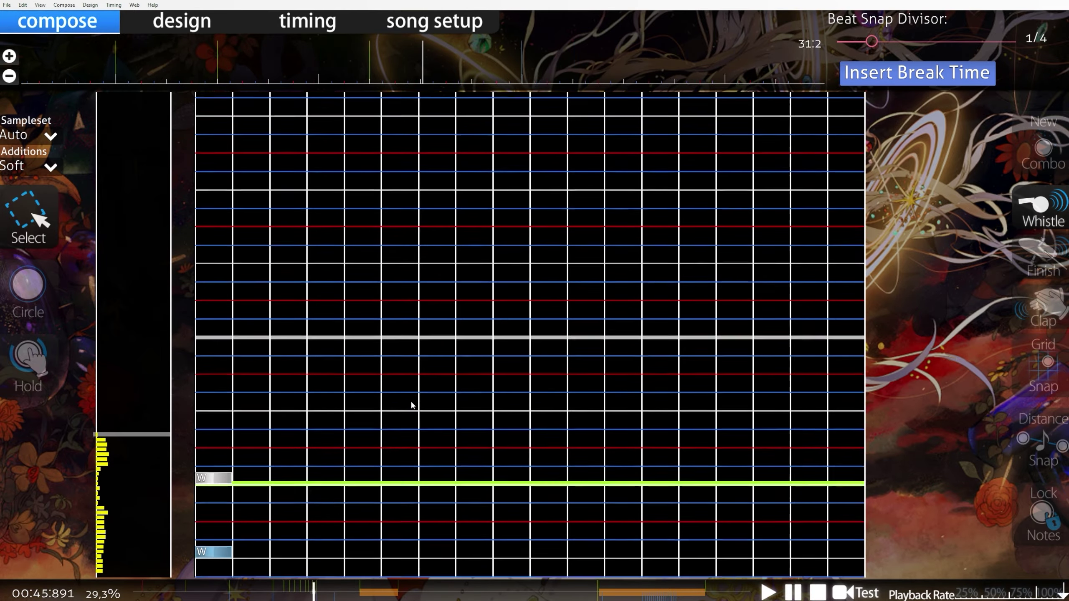
Step: Add an inherited timing point at 00:45:194 and correct its volume in the timing setup
{"action": "scroll", "coordinate": [413, 406], "scroll_direction": "up", "scroll_amount": 8}
{"action": "key", "text": "ctrl+shift+p"}
{"action": "key", "text": "Return"}
{"action": "scroll", "coordinate": [428, 430], "scroll_direction": "up", "scroll_amount": 9}
{"action": "scroll", "coordinate": [428, 430], "scroll_direction": "down", "scroll_amount": 9}
{"action": "key", "text": "F6"}
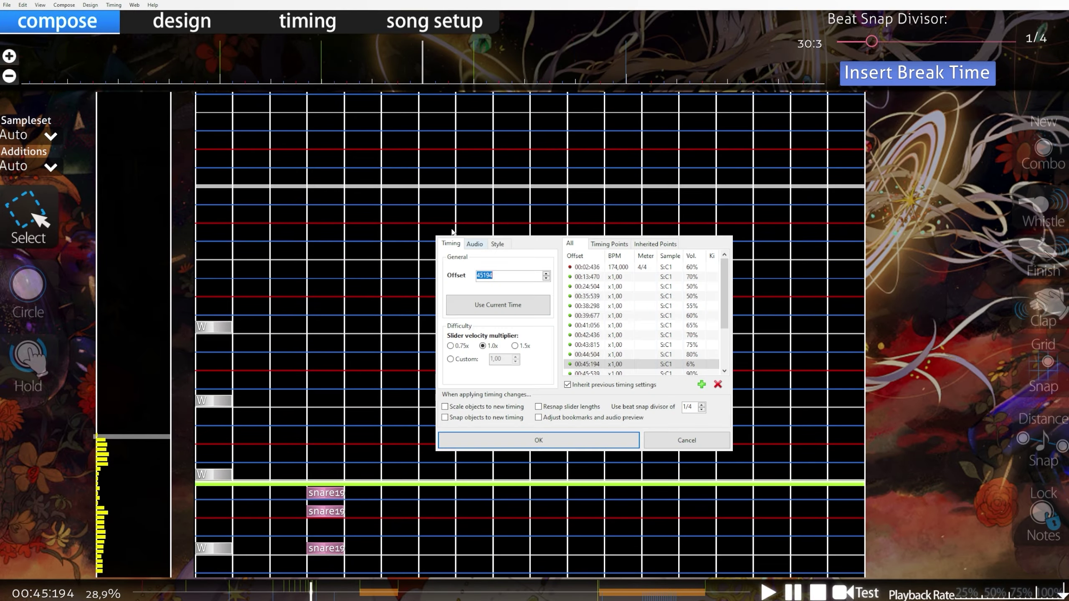
{"action": "left_click", "coordinate": [474, 243]}
{"action": "key", "text": "Return"}
Step: Place a note in the second column at 00:46:573 and play the section through 00:47:368
{"action": "scroll", "coordinate": [459, 400], "scroll_direction": "down", "scroll_amount": 1}
{"action": "scroll", "coordinate": [389, 411], "scroll_direction": "down", "scroll_amount": 9}
{"action": "scroll", "coordinate": [417, 468], "scroll_direction": "up", "scroll_amount": 13}
{"action": "scroll", "coordinate": [389, 514], "scroll_direction": "down", "scroll_amount": 4}
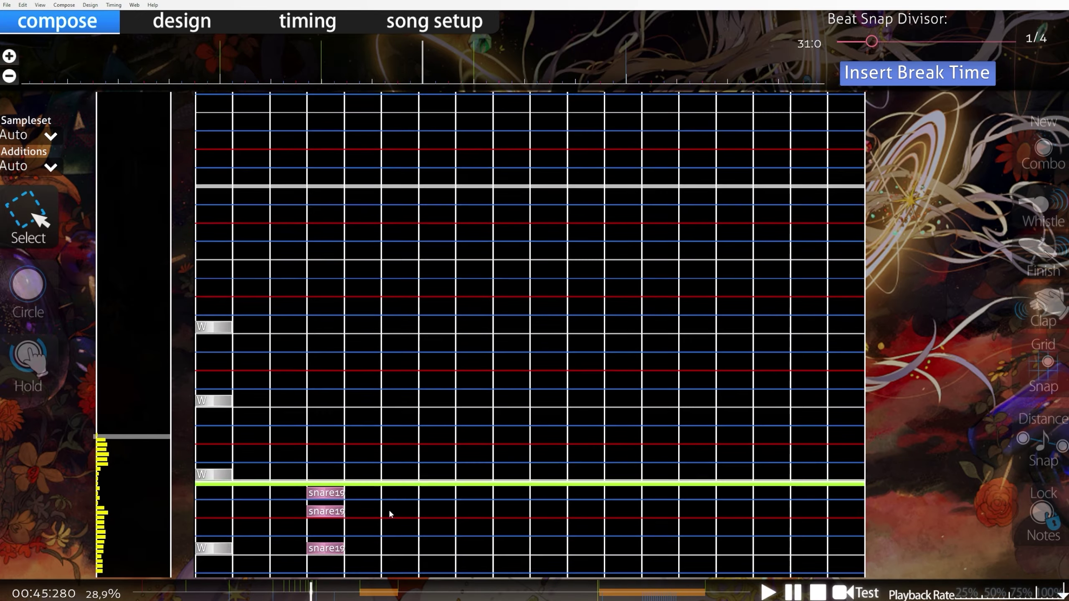
{"action": "scroll", "coordinate": [378, 416], "scroll_direction": "down", "scroll_amount": 4}
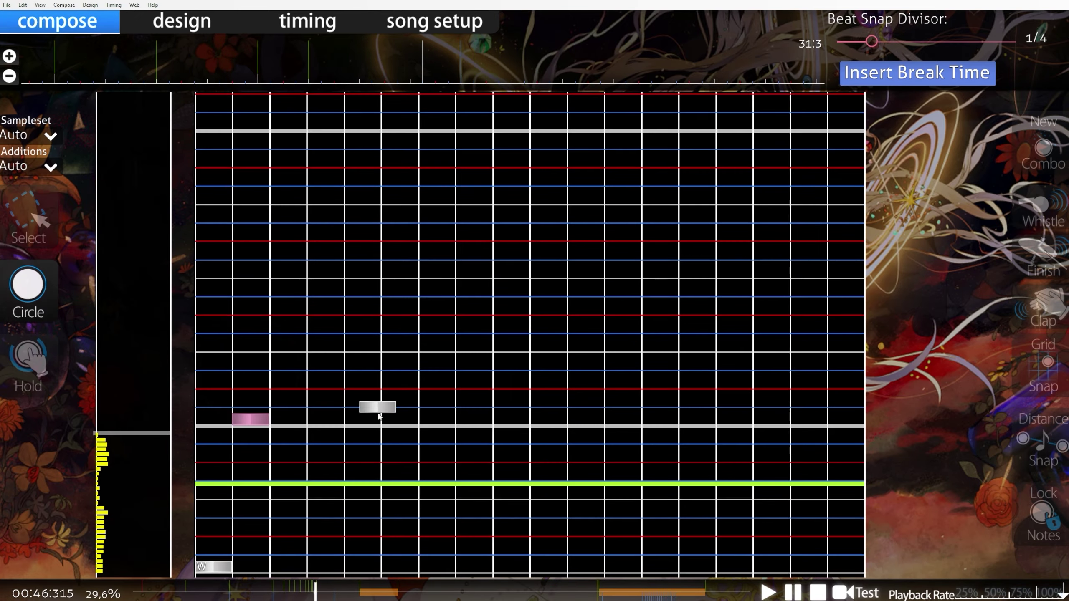
{"action": "key", "text": "space"}
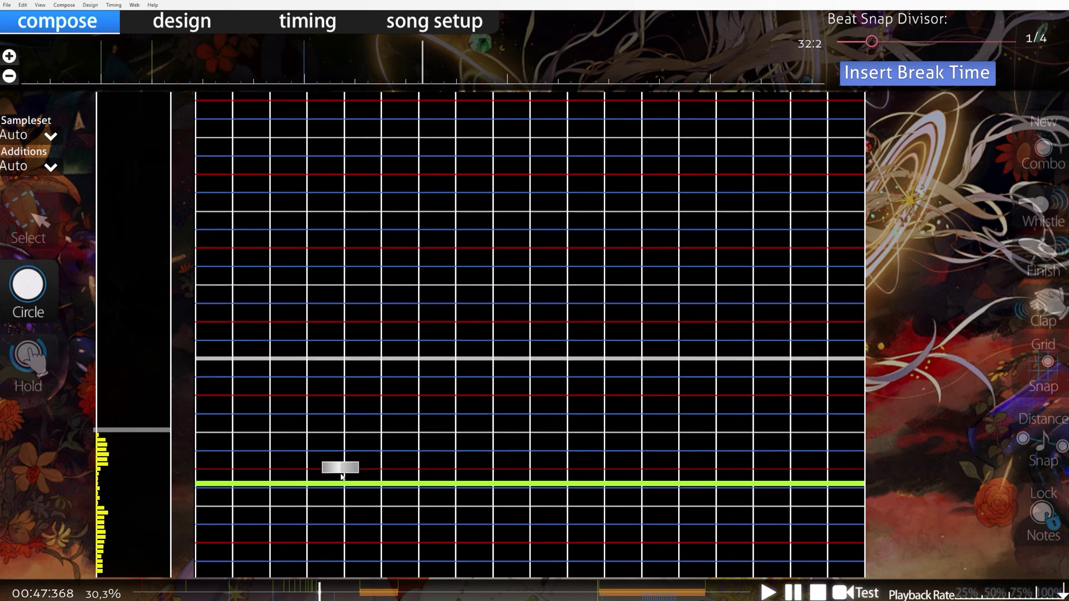
{"action": "key", "text": "space"}
Step: Place alternating notes in the second and third columns through the measure starting at 00:46:573, using slowed playback
{"action": "scroll", "coordinate": [406, 482], "scroll_direction": "up", "scroll_amount": 10}
{"action": "scroll", "coordinate": [325, 502], "scroll_direction": "down", "scroll_amount": 3}
{"action": "scroll", "coordinate": [367, 540], "scroll_direction": "up", "scroll_amount": 5}
{"action": "scroll", "coordinate": [422, 258], "scroll_direction": "down", "scroll_amount": 5}
{"action": "scroll", "coordinate": [237, 483], "scroll_direction": "up", "scroll_amount": 1}
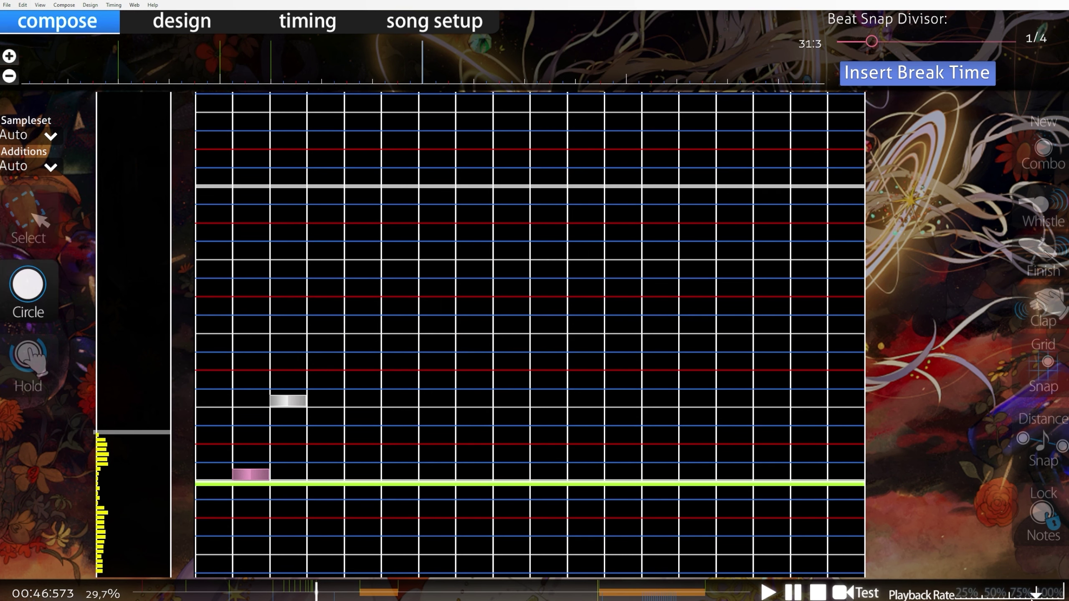
{"action": "key", "text": "1"}
{"action": "scroll", "coordinate": [211, 504], "scroll_direction": "down", "scroll_amount": 1}
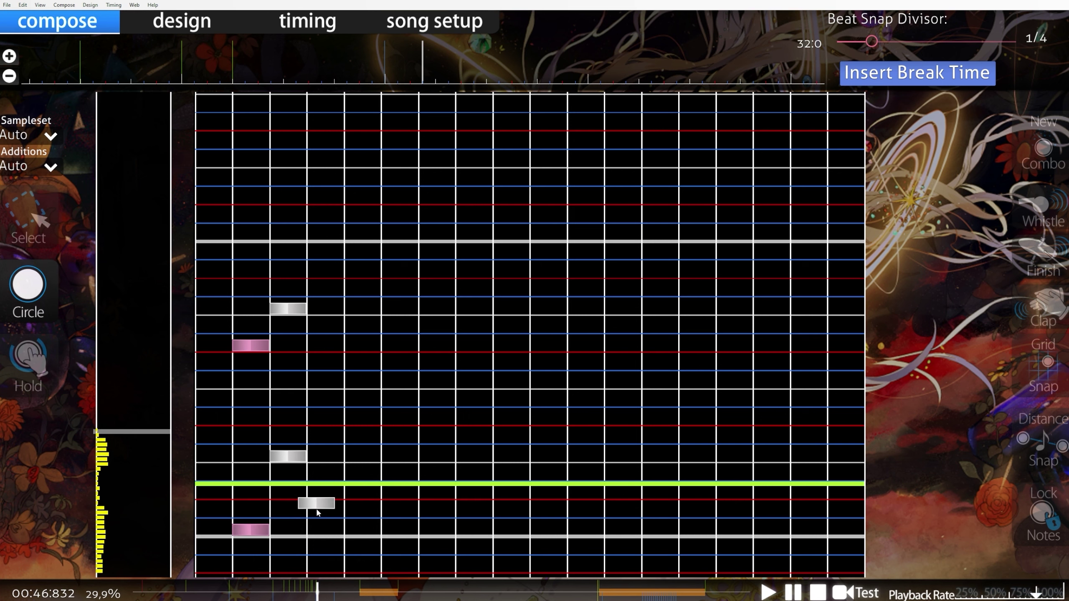
{"action": "scroll", "coordinate": [317, 509], "scroll_direction": "up", "scroll_amount": 1}
{"action": "key", "text": "2"}
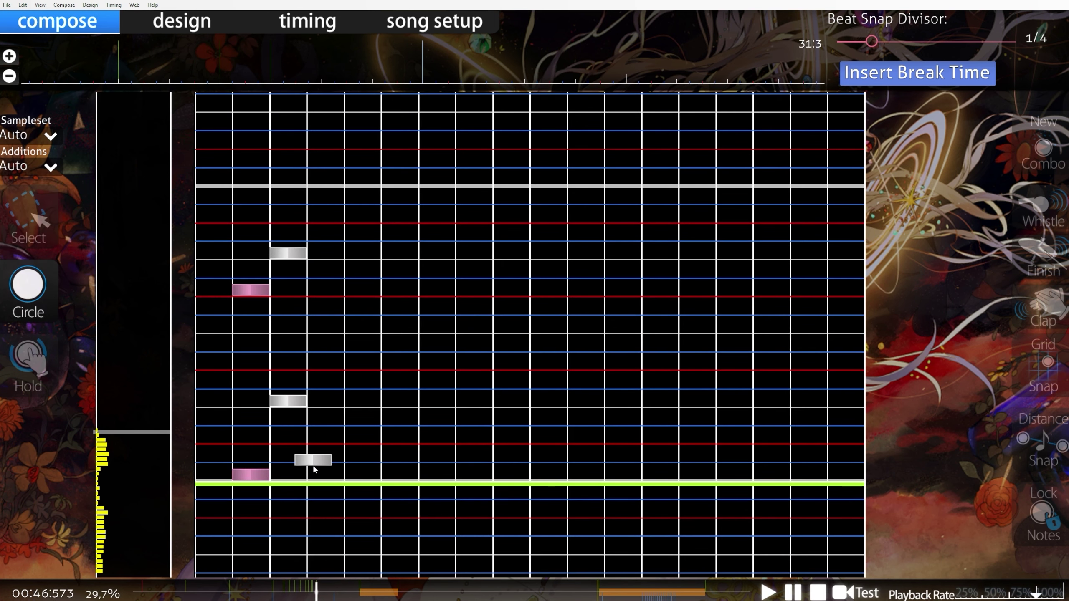
Step: Continue the kick notes in the second column and snare notes in the third from 00:47:663 to about 00:51:644
{"action": "scroll", "coordinate": [307, 455], "scroll_direction": "down", "scroll_amount": 15}
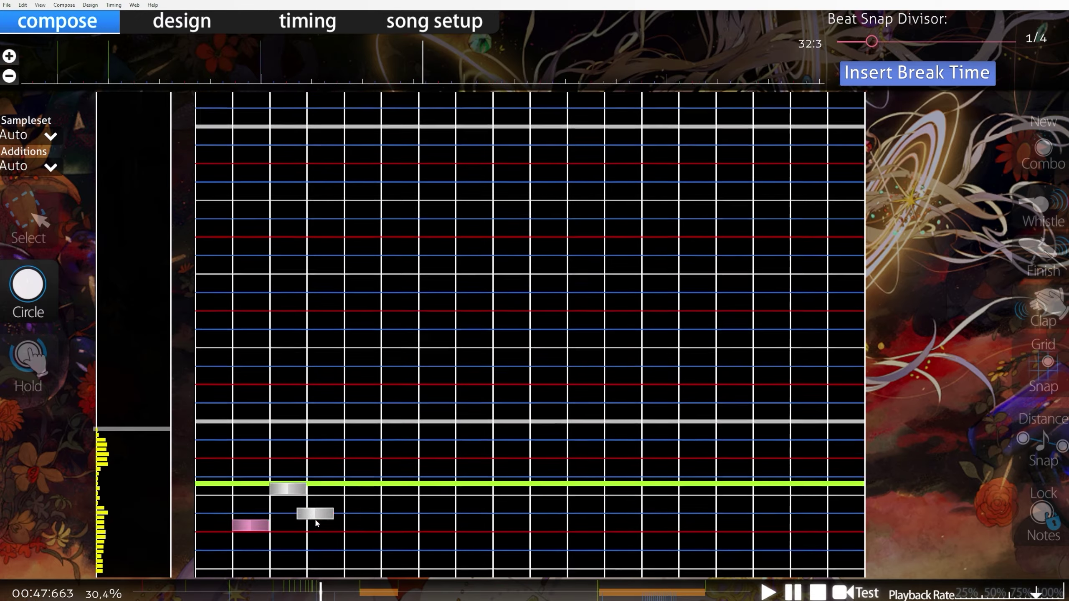
{"action": "scroll", "coordinate": [257, 522], "scroll_direction": "down", "scroll_amount": 16}
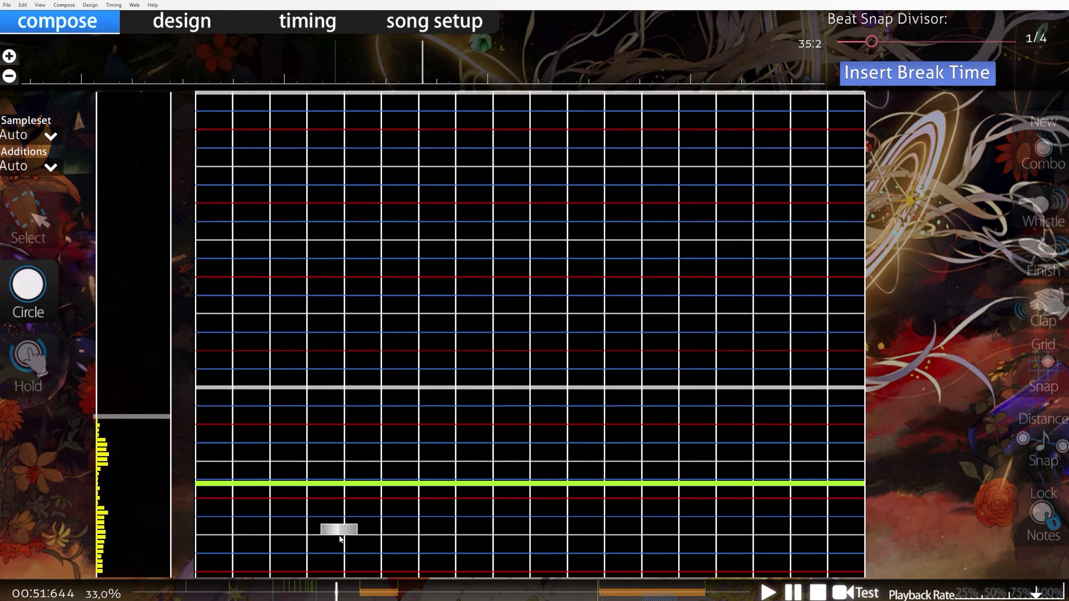
Step: Copy blocks of the kick and snare pattern and repeat them through 00:55:194
{"action": "left_click_drag", "start_coordinate": [348, 478], "coordinate": [220, 277]}
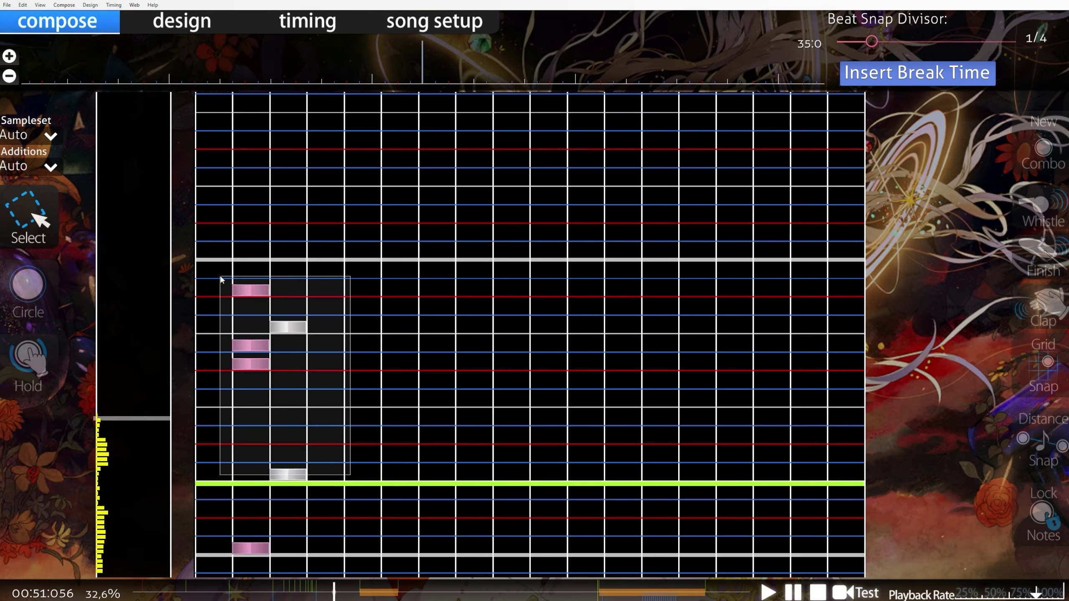
{"action": "scroll", "coordinate": [382, 421], "scroll_direction": "down", "scroll_amount": 16}
{"action": "scroll", "coordinate": [356, 427], "scroll_direction": "up", "scroll_amount": 1}
{"action": "scroll", "coordinate": [375, 468], "scroll_direction": "up", "scroll_amount": 1}
{"action": "left_click_drag", "start_coordinate": [475, 543], "coordinate": [150, 304]}
{"action": "left_click", "coordinate": [386, 420]}
{"action": "scroll", "coordinate": [361, 516], "scroll_direction": "up", "scroll_amount": 11}
{"action": "scroll", "coordinate": [361, 515], "scroll_direction": "down", "scroll_amount": 1}
{"action": "left_click_drag", "start_coordinate": [436, 526], "coordinate": [227, 384]}
{"action": "scroll", "coordinate": [336, 358], "scroll_direction": "down", "scroll_amount": 3}
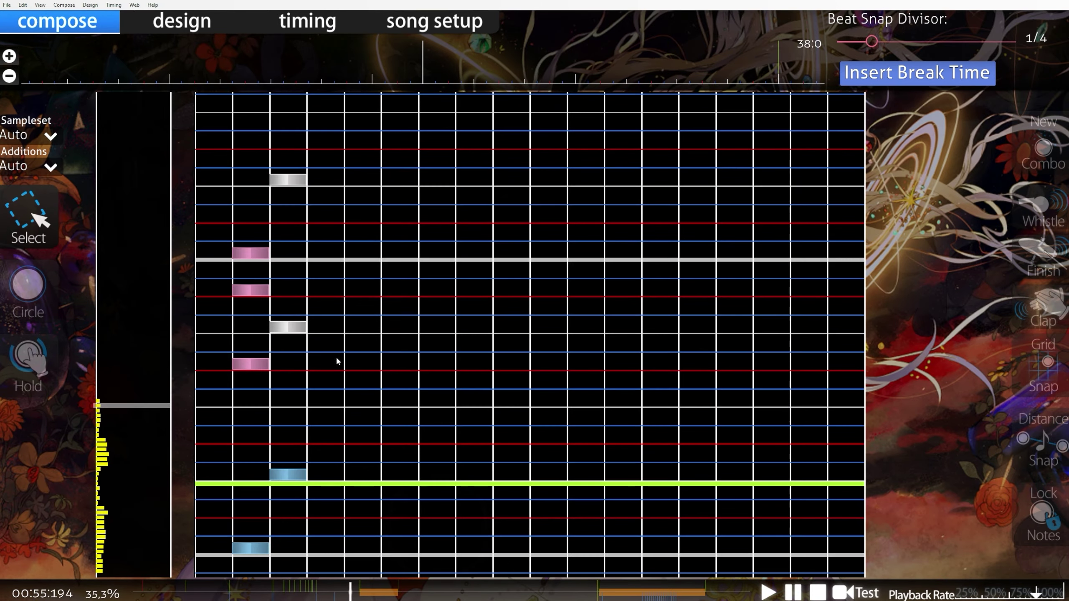
Step: Replace the pasted notes around 00:55:539 with an alternating kick and snare run reaching 00:56:315
{"action": "scroll", "coordinate": [354, 389], "scroll_direction": "down", "scroll_amount": 1}
{"action": "left_click", "coordinate": [359, 416]}
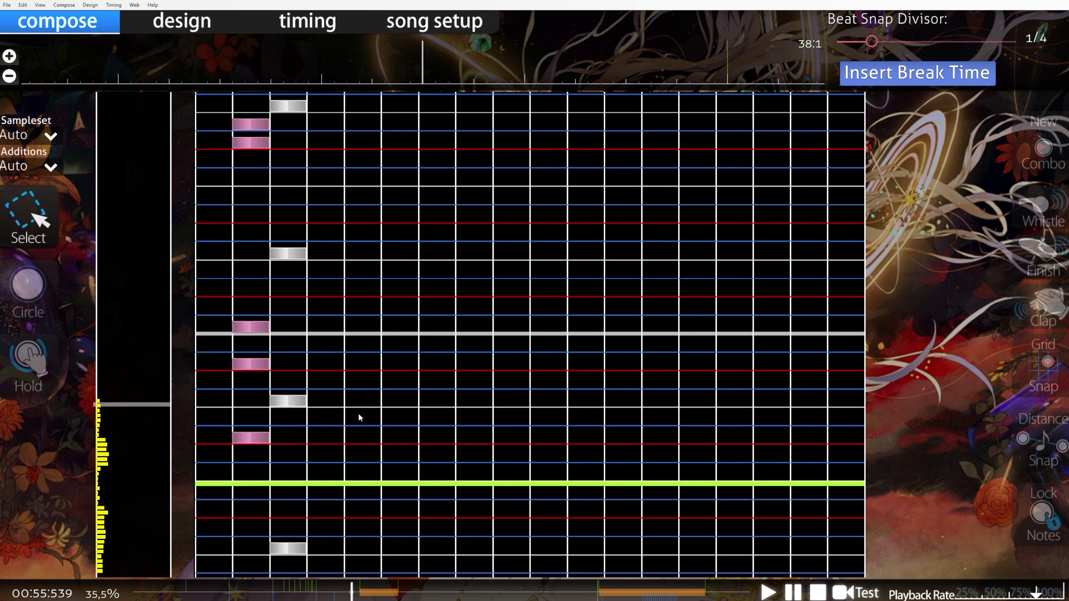
{"action": "scroll", "coordinate": [362, 430], "scroll_direction": "up", "scroll_amount": 1}
{"action": "left_click_drag", "start_coordinate": [329, 479], "coordinate": [210, 172]}
{"action": "scroll", "coordinate": [379, 447], "scroll_direction": "down", "scroll_amount": 4}
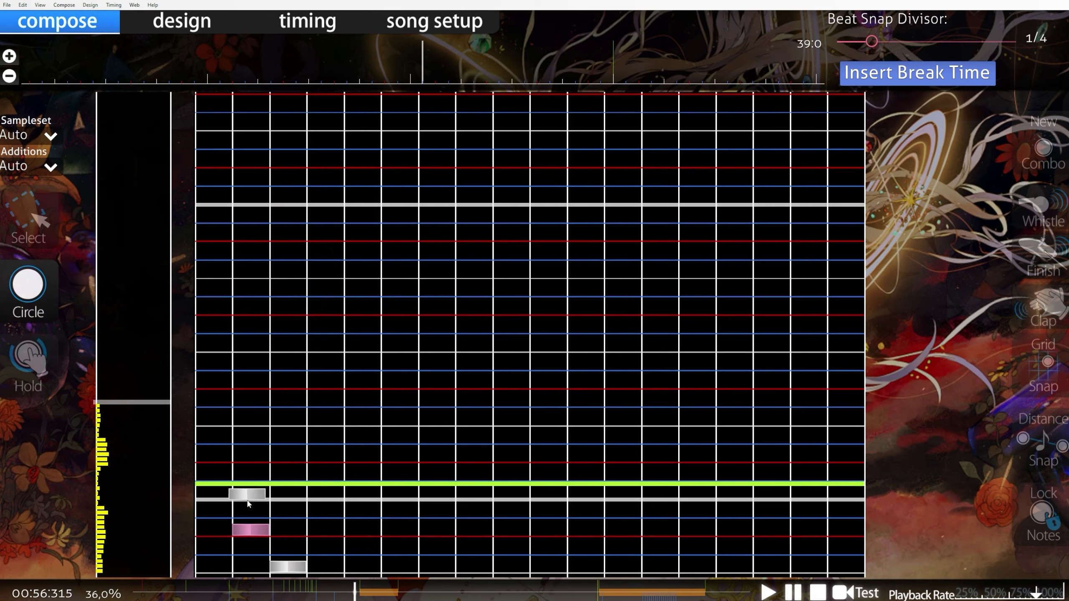
Step: Extend the fill around 00:56:920 with two consecutive snares, two consecutive kicks and a closing snare
{"action": "scroll", "coordinate": [247, 503], "scroll_direction": "up", "scroll_amount": 1}
{"action": "scroll", "coordinate": [333, 501], "scroll_direction": "down", "scroll_amount": 3}
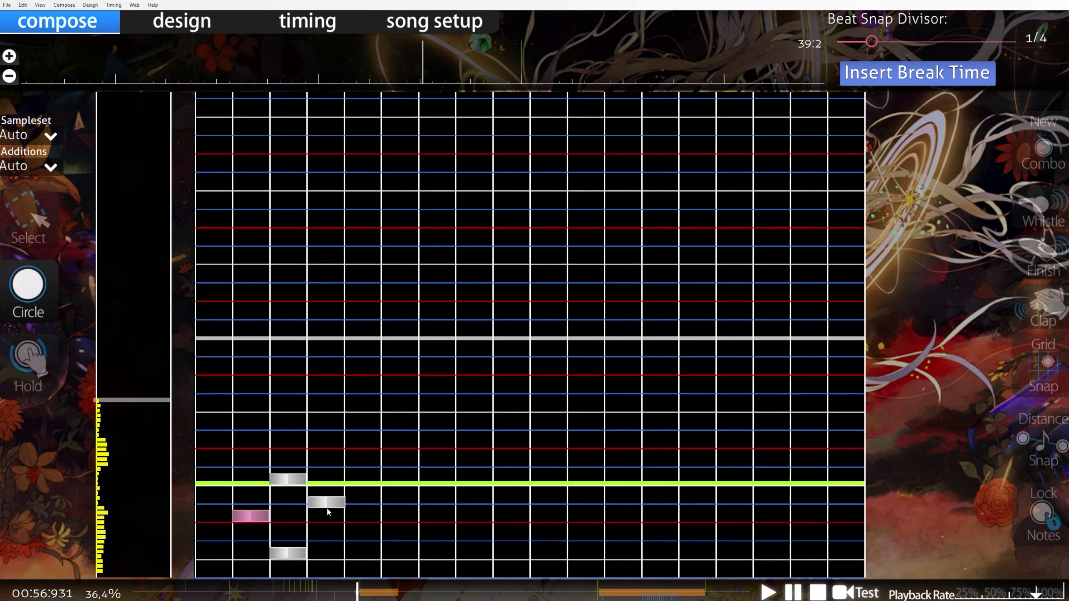
{"action": "scroll", "coordinate": [324, 501], "scroll_direction": "up", "scroll_amount": 5}
{"action": "scroll", "coordinate": [330, 488], "scroll_direction": "down", "scroll_amount": 1}
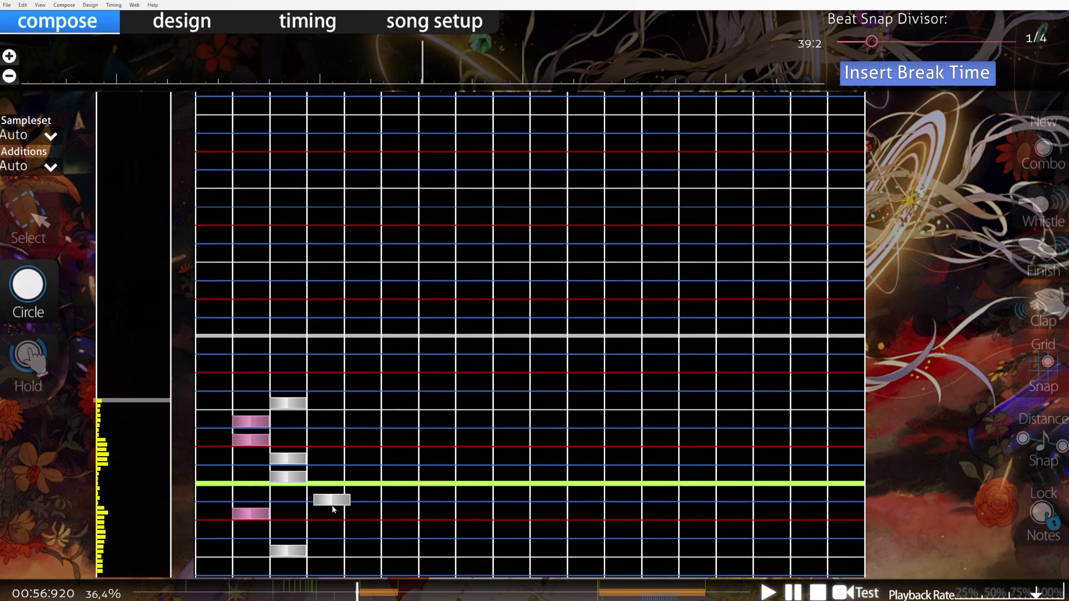
{"action": "scroll", "coordinate": [358, 501], "scroll_direction": "down", "scroll_amount": 7}
{"action": "scroll", "coordinate": [382, 499], "scroll_direction": "up", "scroll_amount": 7}
Step: Place crash notes in the last column on the fill's closing snare, the following measure start and 00:46:573
{"action": "left_click", "coordinate": [846, 400]}
{"action": "key", "text": "1"}
{"action": "scroll", "coordinate": [660, 434], "scroll_direction": "down", "scroll_amount": 3}
{"action": "scroll", "coordinate": [580, 429], "scroll_direction": "up", "scroll_amount": 20}
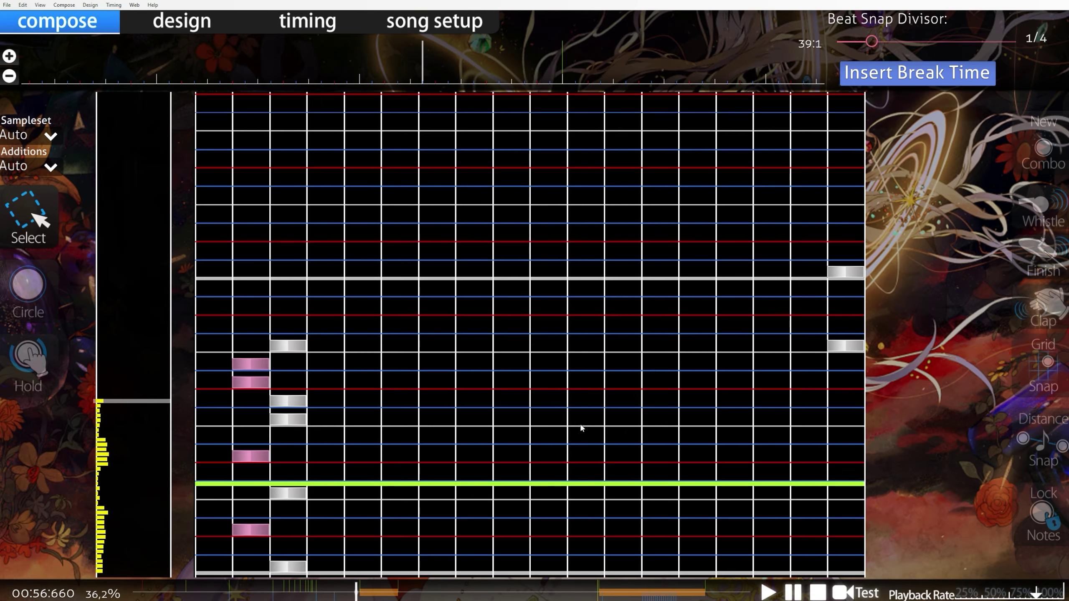
{"action": "key", "text": "2"}
{"action": "left_click", "coordinate": [858, 511]}
{"action": "key", "text": "1"}
{"action": "scroll", "coordinate": [840, 458], "scroll_direction": "up", "scroll_amount": 2}
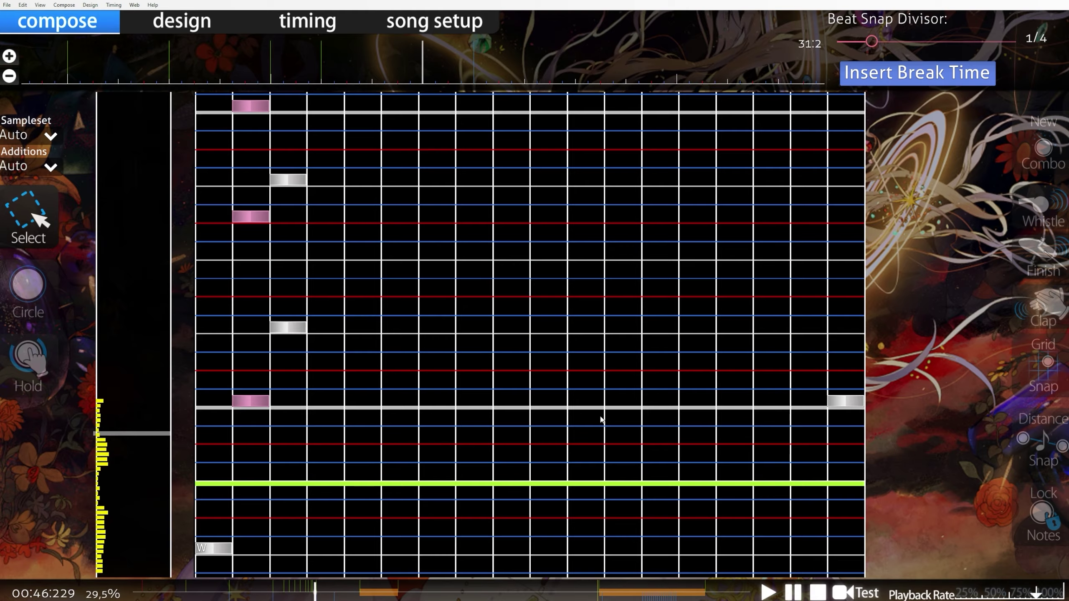
Step: Apply the Hitsound Preview Helper's kick, snare and crash sounds to the placed notes from 00:46:573 on
{"action": "left_click_drag", "start_coordinate": [195, 416], "coordinate": [842, 236]}
{"action": "left_click", "coordinate": [776, 363]}
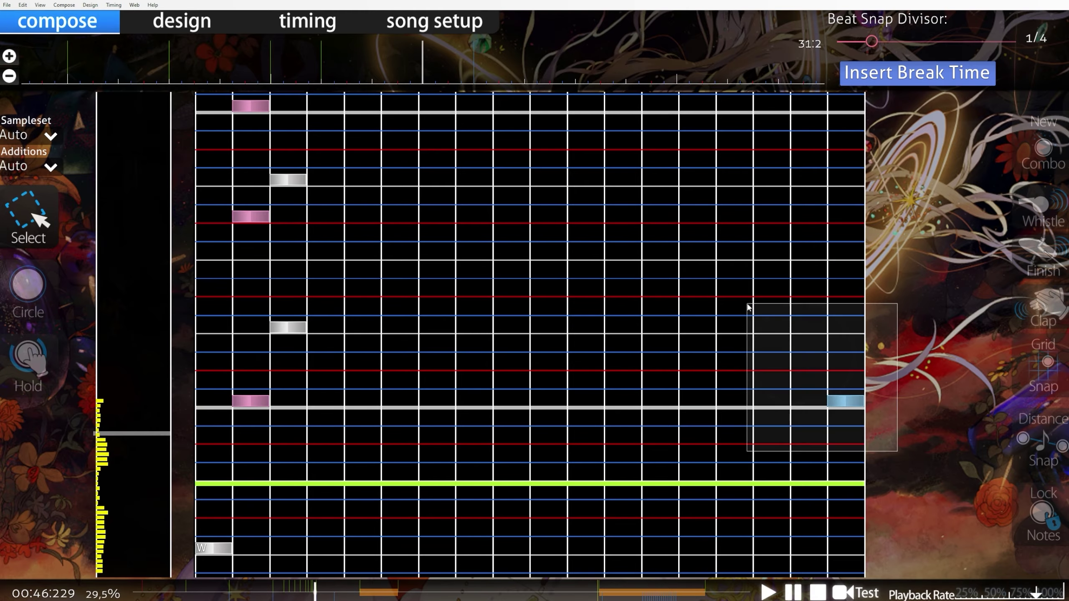
{"action": "scroll", "coordinate": [448, 463], "scroll_direction": "down", "scroll_amount": 20}
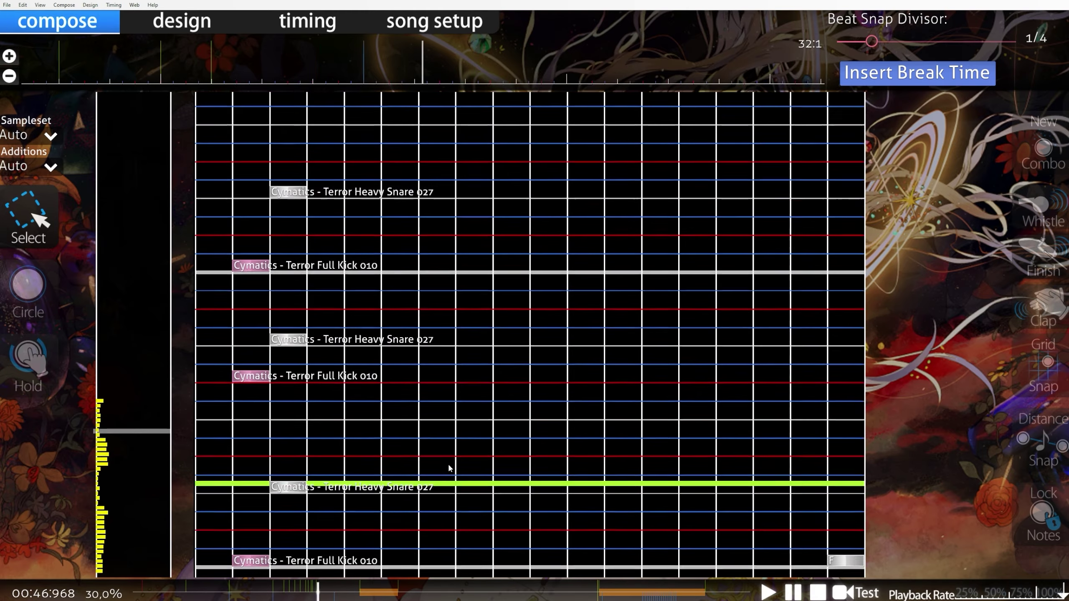
Step: Play back the assigned kick and snare sounds through 00:54:970, returning to 00:46:685
{"action": "scroll", "coordinate": [447, 464], "scroll_direction": "up", "scroll_amount": 15}
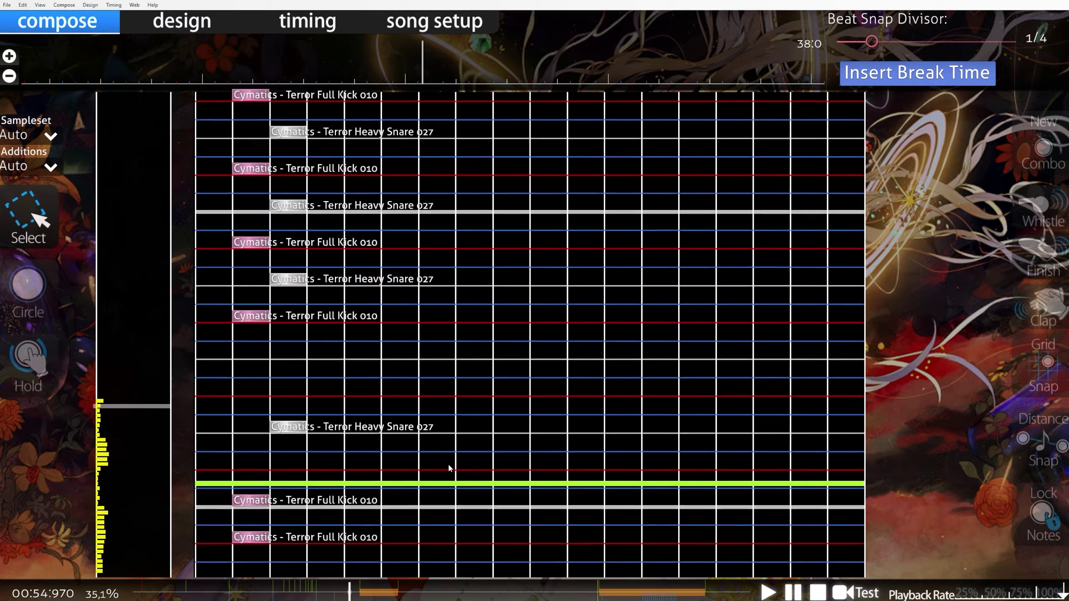
{"action": "left_click", "coordinate": [187, 590]}
{"action": "left_click", "coordinate": [284, 590]}
{"action": "left_click", "coordinate": [275, 590]}
{"action": "left_click", "coordinate": [318, 590]}
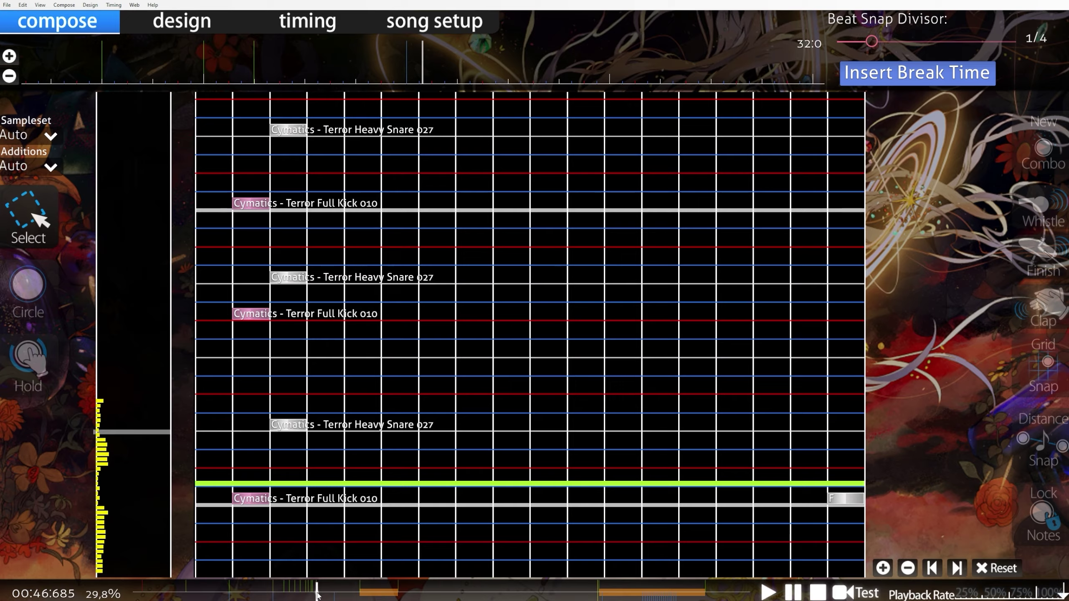
Step: Lower the effect volume and replay the kicks and snares from 00:46:229
{"action": "scroll", "coordinate": [909, 513], "scroll_direction": "down", "scroll_amount": 1, "text": "alt"}
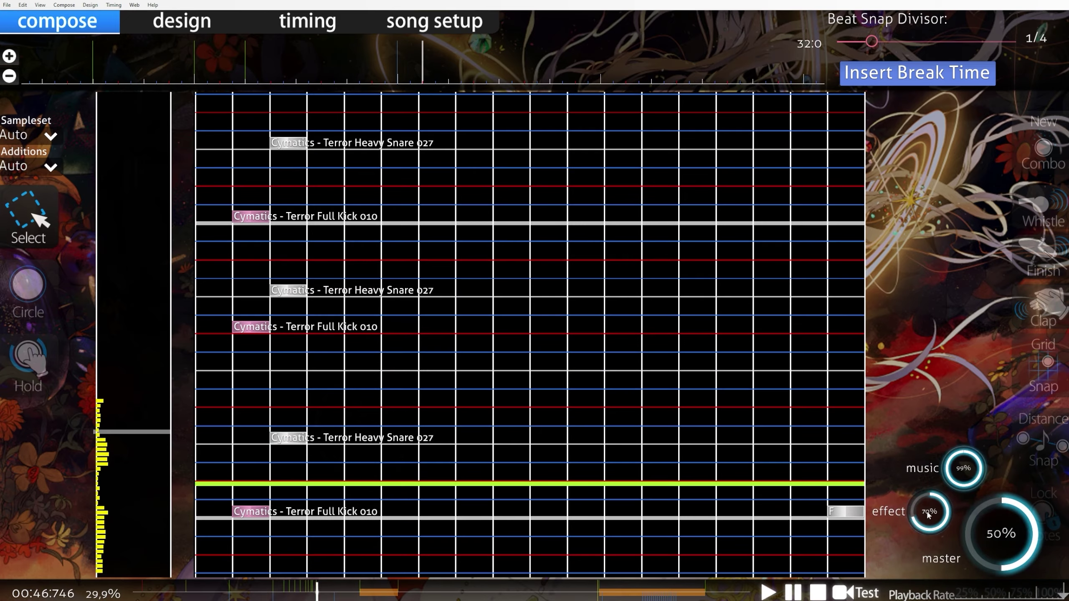
{"action": "scroll", "coordinate": [928, 513], "scroll_direction": "down", "scroll_amount": 5, "text": "alt"}
{"action": "scroll", "coordinate": [389, 555], "scroll_direction": "down", "scroll_amount": 2}
{"action": "left_click_drag", "start_coordinate": [395, 516], "coordinate": [217, 177]}
{"action": "left_click", "coordinate": [433, 447]}
{"action": "scroll", "coordinate": [433, 446], "scroll_direction": "up", "scroll_amount": 6}
{"action": "scroll", "coordinate": [421, 459], "scroll_direction": "down", "scroll_amount": 8}
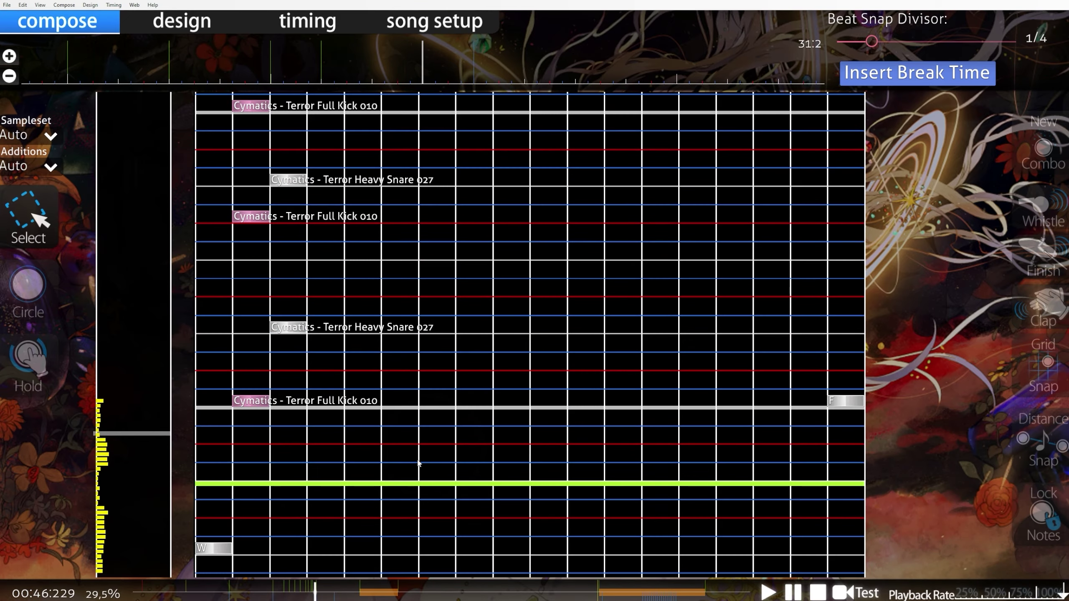
Step: Switch to FL Studio and audition the Cymatics Terror Heavy Snare samples
{"action": "scroll", "coordinate": [418, 463], "scroll_direction": "down", "scroll_amount": 5}
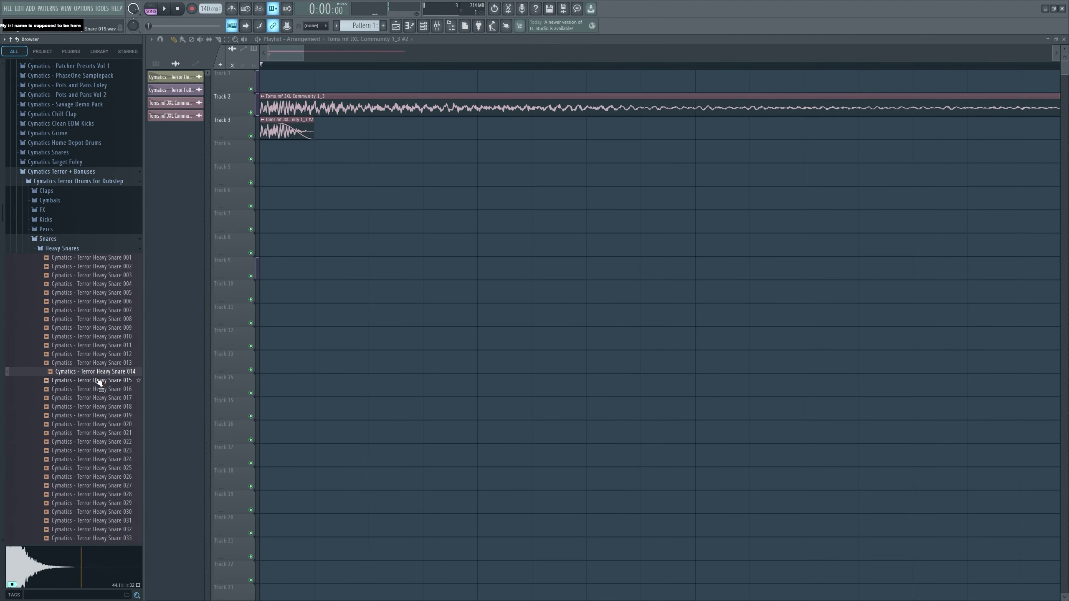
{"action": "left_click", "coordinate": [97, 414]}
{"action": "scroll", "coordinate": [126, 400], "scroll_direction": "down", "scroll_amount": 4}
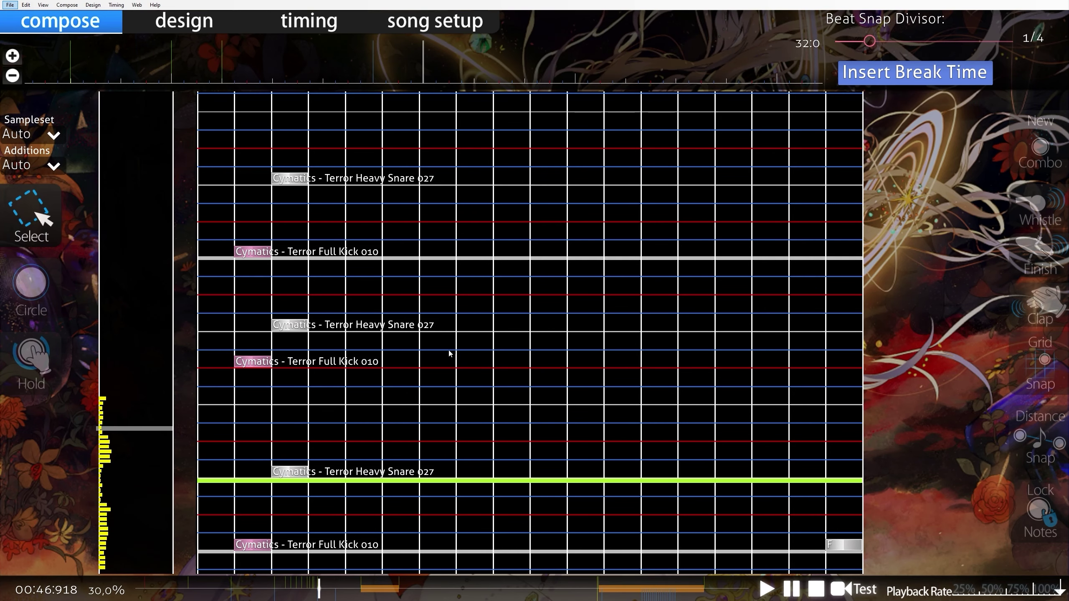
Step: Switch to Mapping Tools and save the Hitsound Preview Helper project as REANIMATE
{"action": "scroll", "coordinate": [480, 374], "scroll_direction": "up", "scroll_amount": 1}
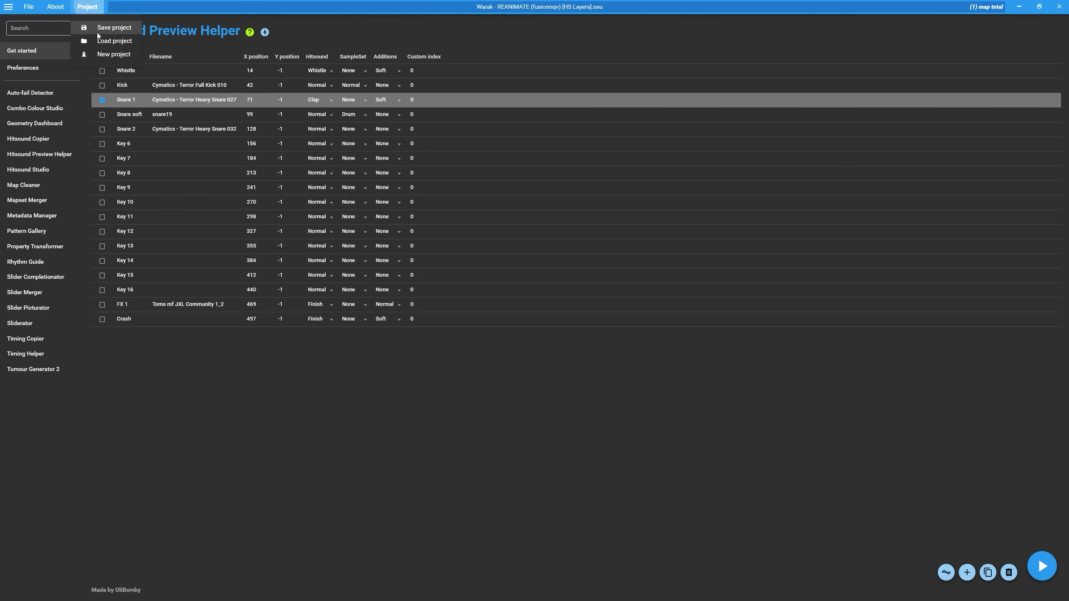
{"action": "left_click", "coordinate": [103, 29]}
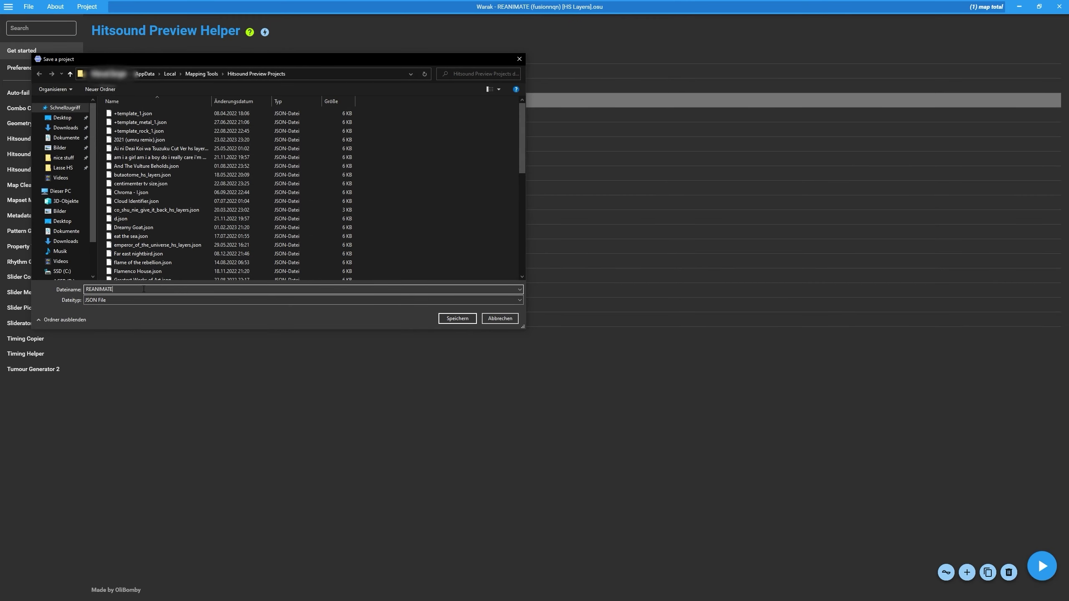
{"action": "left_click", "coordinate": [458, 320]}
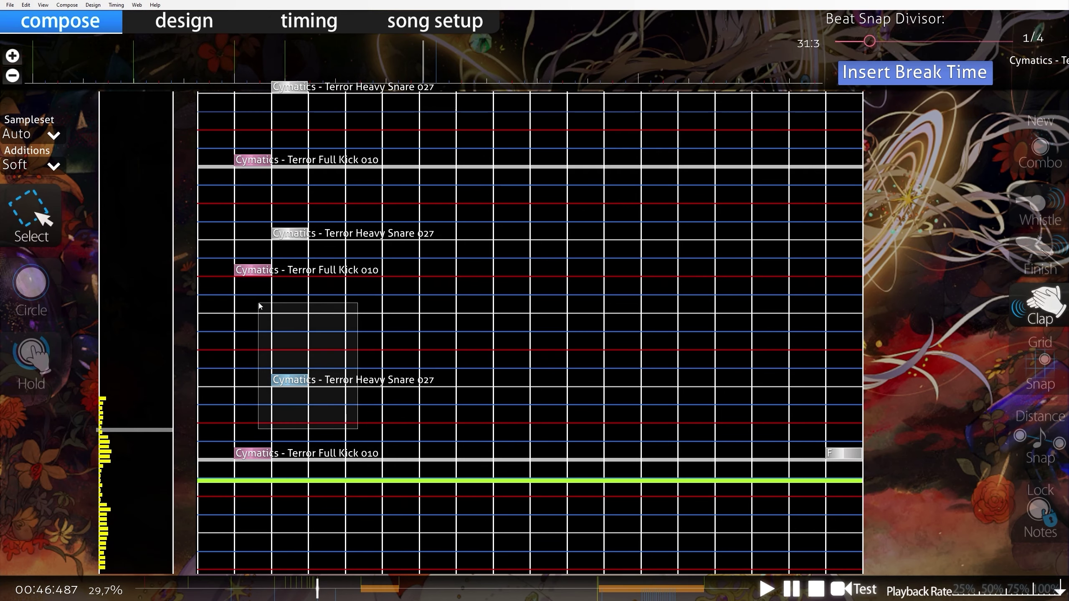
Step: Move the snare notes from 00:46:573 on to the fifth column and assign them Cymatics - Terror Heavy Snare 032
{"action": "left_click_drag", "start_coordinate": [257, 303], "coordinate": [271, 288]}
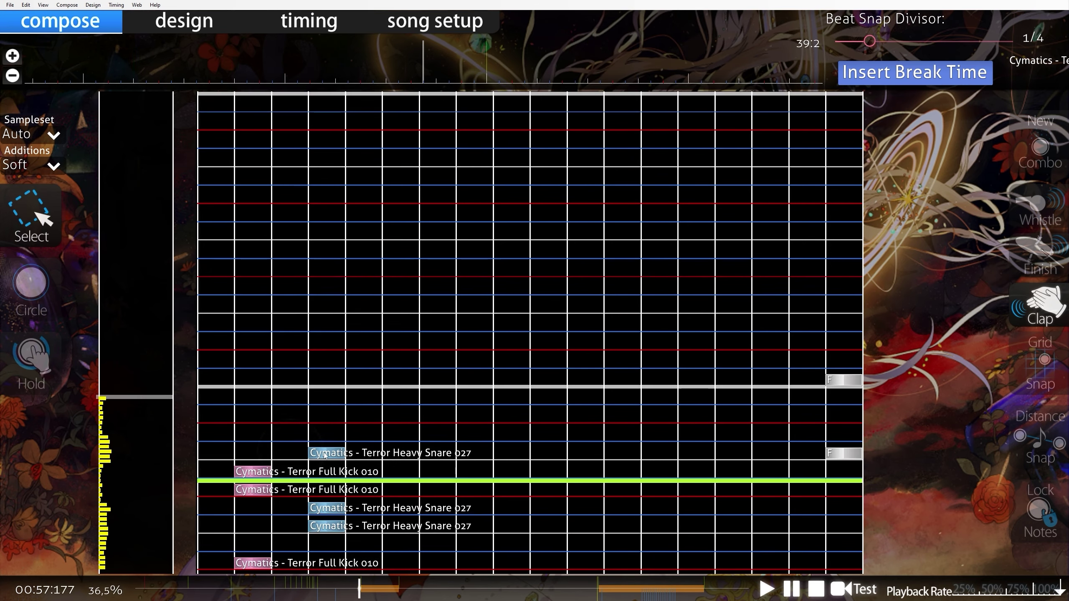
{"action": "left_click", "coordinate": [420, 363]}
{"action": "scroll", "coordinate": [420, 362], "scroll_direction": "down", "scroll_amount": 10}
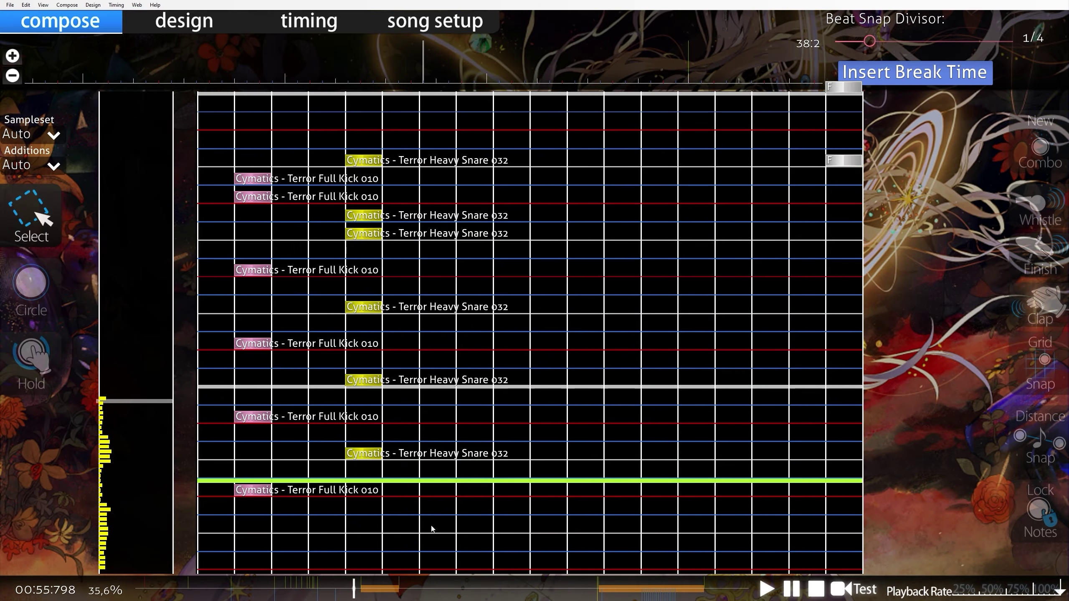
Step: Copy the kick and snare section into the kiai after the fill and set the effect volume to 34%
{"action": "left_click_drag", "start_coordinate": [325, 589], "coordinate": [320, 596]}
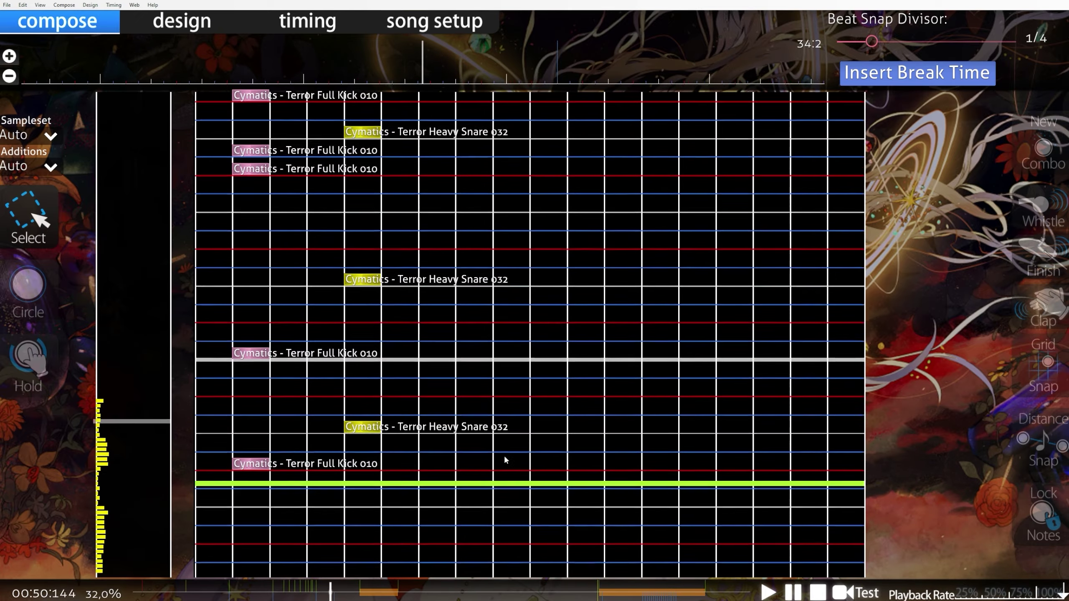
{"action": "scroll", "coordinate": [507, 529], "scroll_direction": "up", "scroll_amount": 10}
{"action": "scroll", "coordinate": [507, 530], "scroll_direction": "up", "scroll_amount": 5}
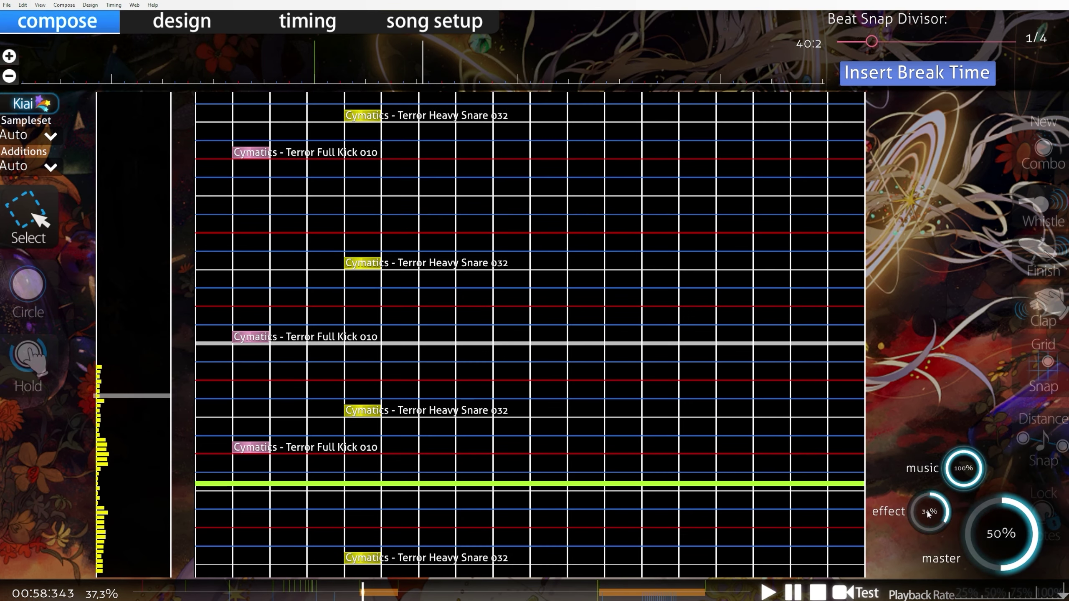
Step: Play through the copied kiai section and place a crash note in the last column on the snare just before 01:03:556
{"action": "scroll", "coordinate": [930, 513], "scroll_direction": "down", "scroll_amount": 7}
{"action": "scroll", "coordinate": [551, 354], "scroll_direction": "up", "scroll_amount": 4}
{"action": "scroll", "coordinate": [467, 356], "scroll_direction": "down", "scroll_amount": 11}
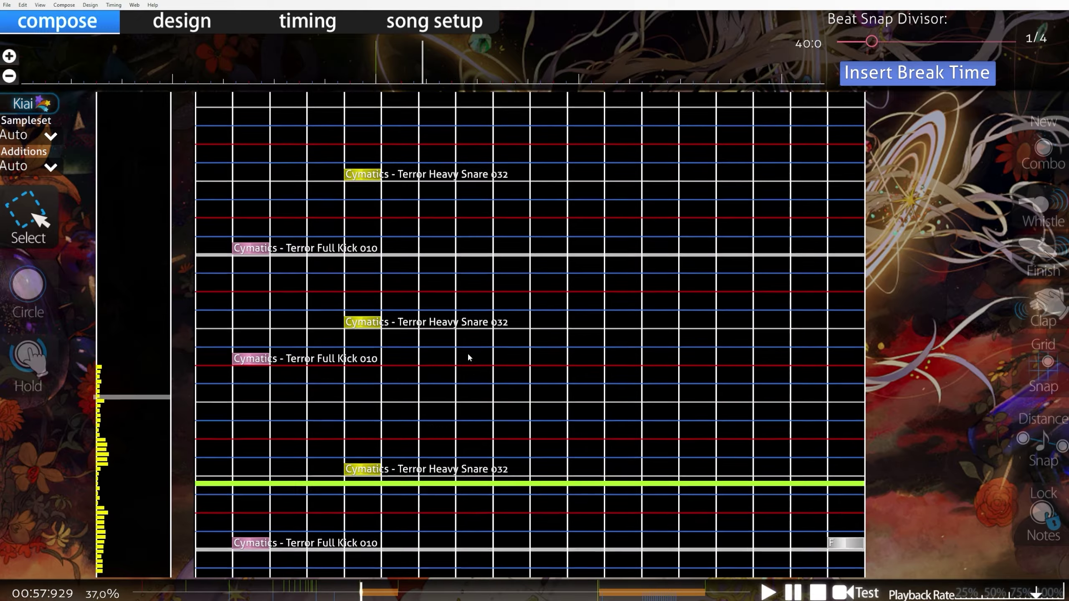
{"action": "scroll", "coordinate": [468, 352], "scroll_direction": "down", "scroll_amount": 8}
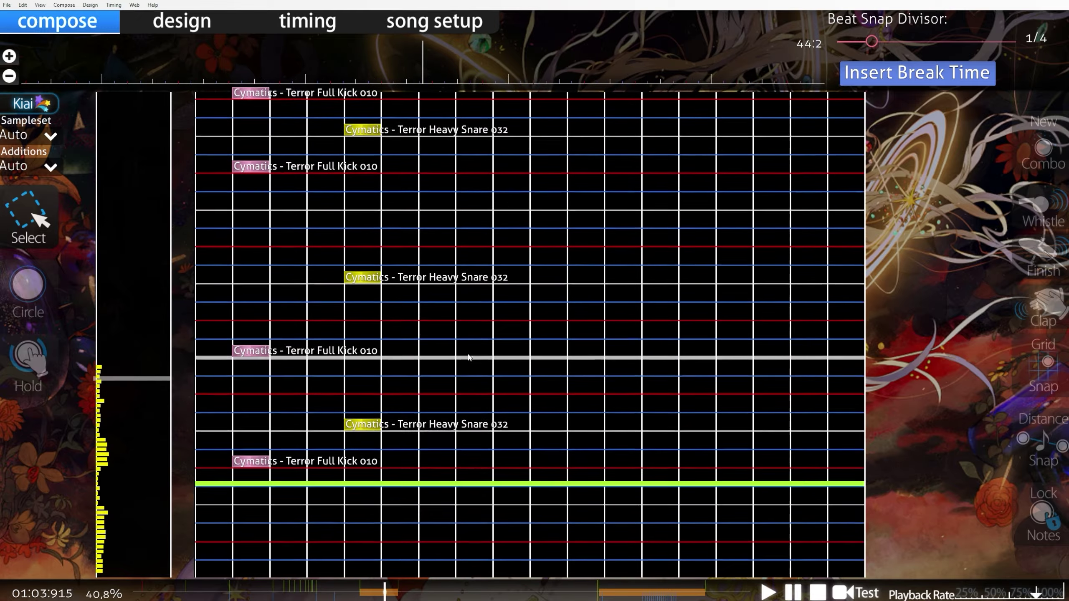
{"action": "scroll", "coordinate": [477, 459], "scroll_direction": "up", "scroll_amount": 1}
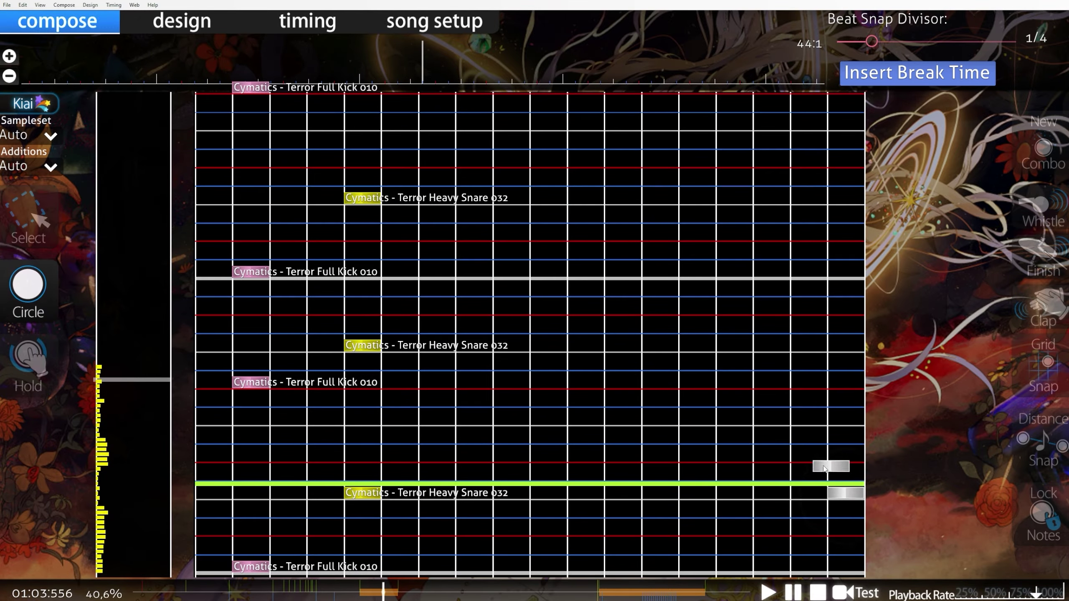
Step: Compare with the pattern around 00:51:467 and add a kick note in the second column shortly after 01:06:142
{"action": "left_click_drag", "start_coordinate": [337, 594], "coordinate": [319, 594]}
{"action": "scroll", "coordinate": [460, 535], "scroll_direction": "up", "scroll_amount": 8}
{"action": "scroll", "coordinate": [514, 527], "scroll_direction": "down", "scroll_amount": 20}
{"action": "key", "text": "2"}
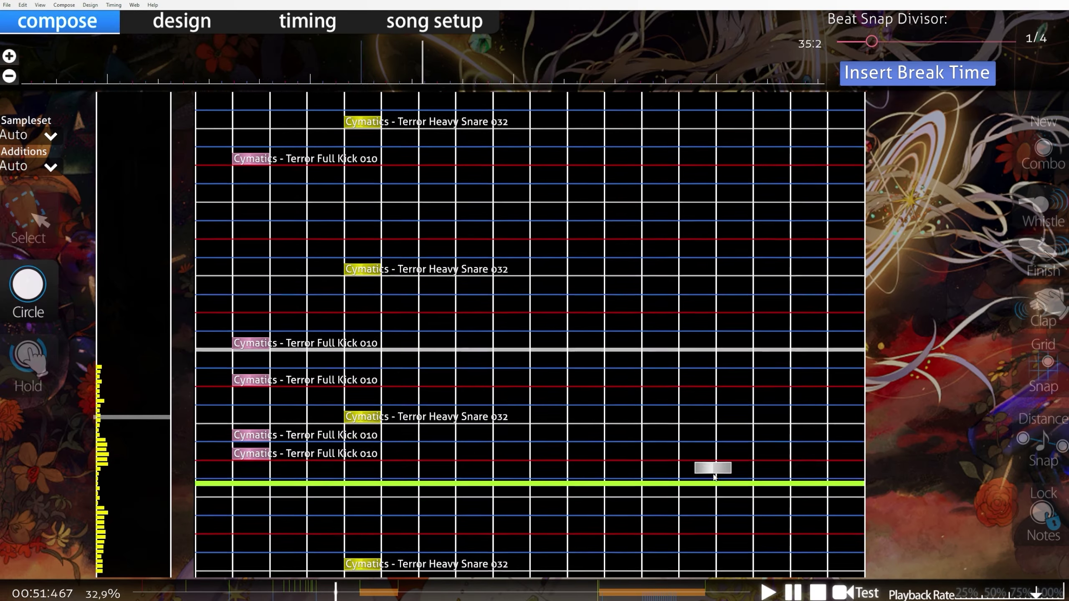
{"action": "scroll", "coordinate": [544, 478], "scroll_direction": "down", "scroll_amount": 20}
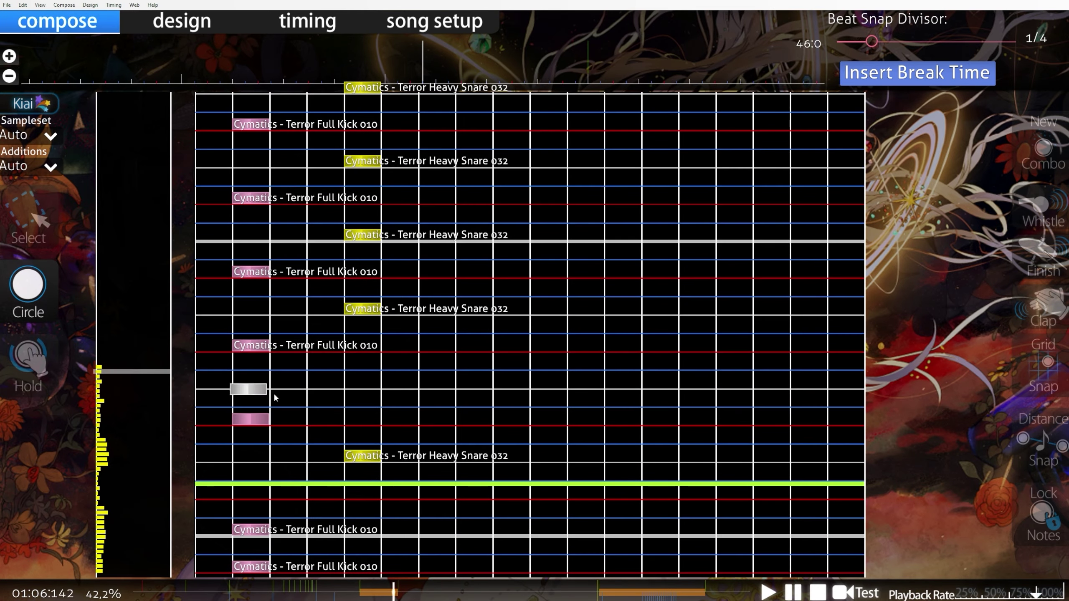
{"action": "scroll", "coordinate": [358, 485], "scroll_direction": "up", "scroll_amount": 1}
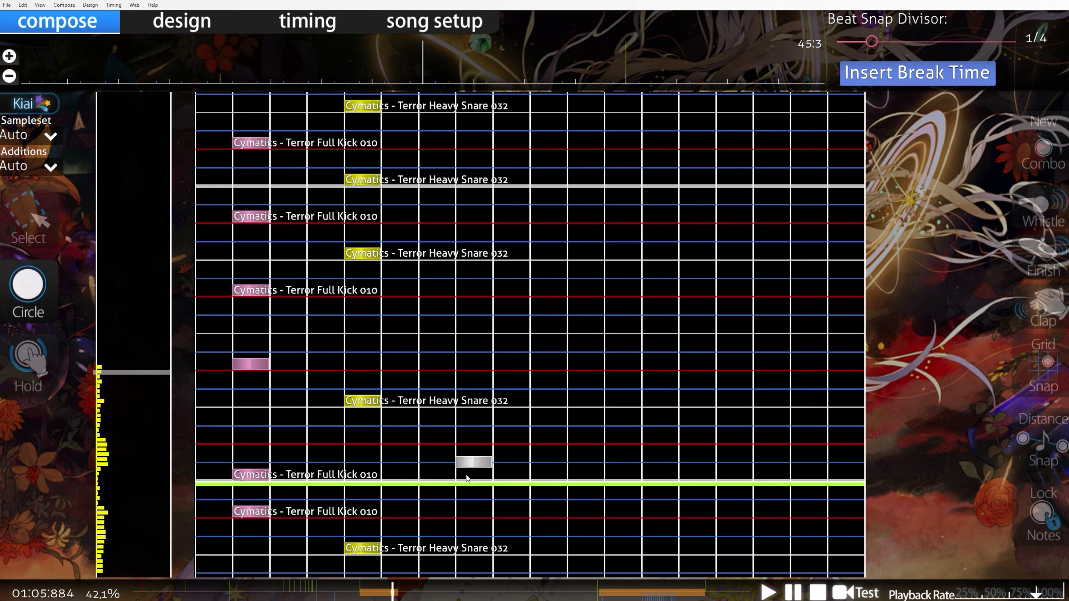
Step: Delete the copied kick and snare notes from the measure start at 01:07:263 onward
{"action": "scroll", "coordinate": [301, 539], "scroll_direction": "down", "scroll_amount": 20}
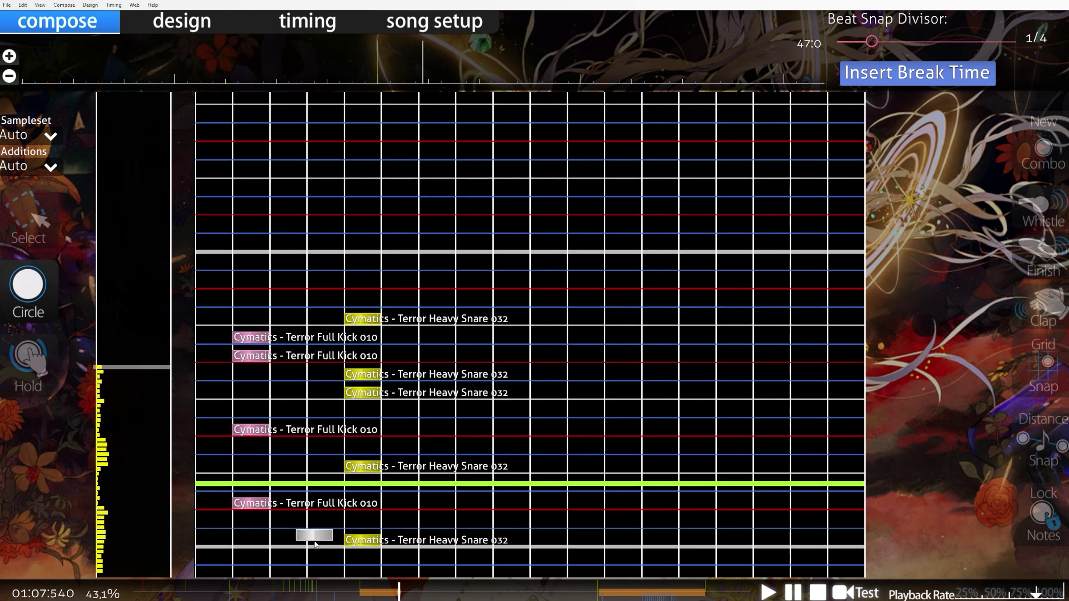
{"action": "scroll", "coordinate": [313, 544], "scroll_direction": "up", "scroll_amount": 2}
{"action": "left_click_drag", "start_coordinate": [340, 451], "coordinate": [232, 271]}
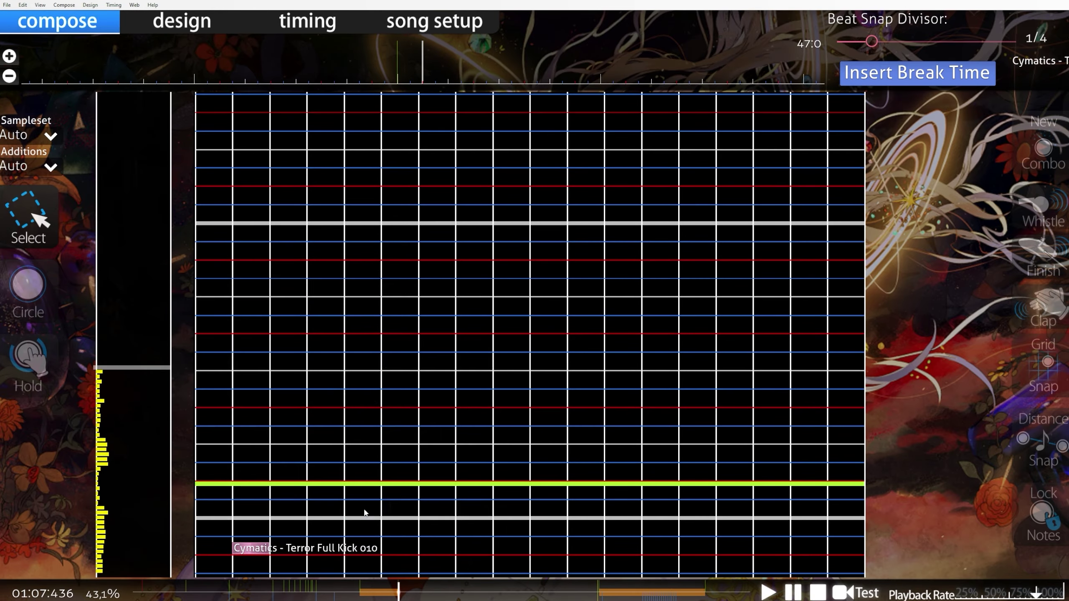
Step: Play the emptied section through 01:08:416 and place an FX note in the seventeenth column at 01:07:263
{"action": "scroll", "coordinate": [364, 510], "scroll_direction": "up", "scroll_amount": 2}
{"action": "key", "text": "space"}
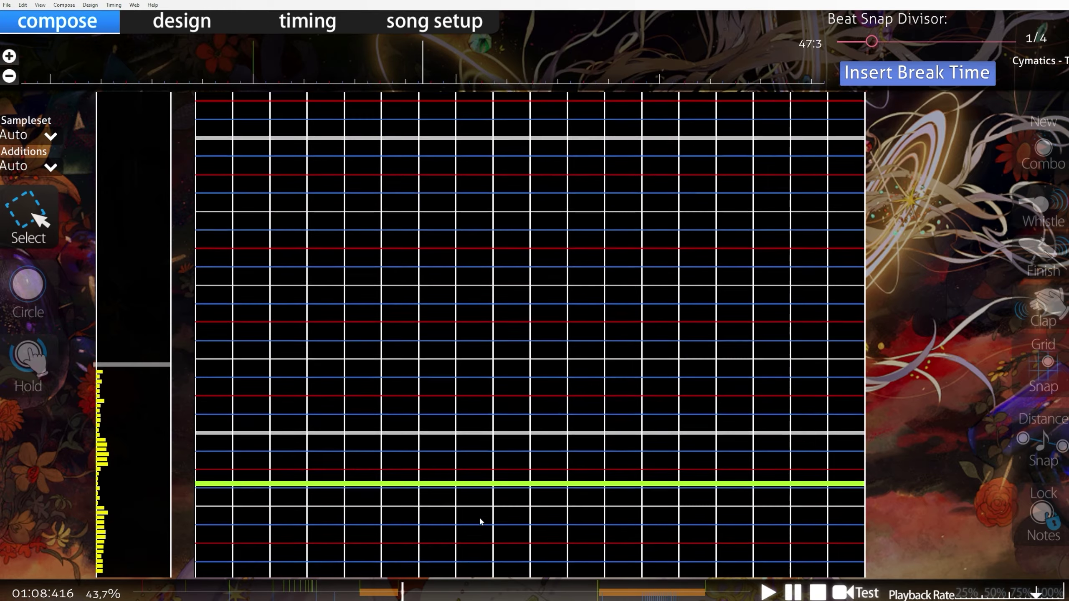
{"action": "scroll", "coordinate": [481, 522], "scroll_direction": "up", "scroll_amount": 4}
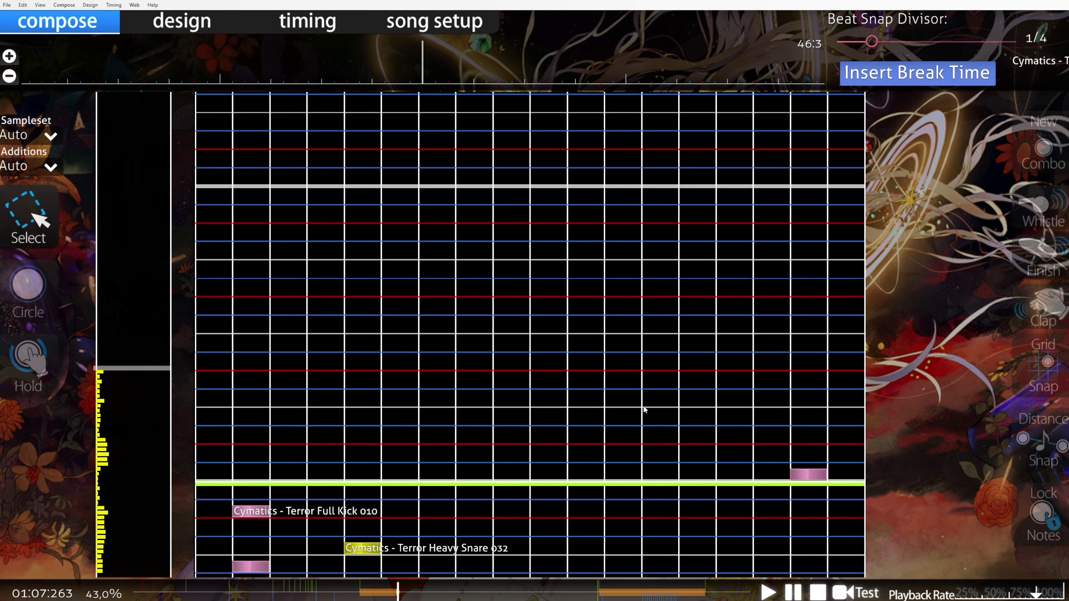
Step: Place whistle notes in the first column from 00:45:884 up to about 00:50:810, following the rhythm
{"action": "scroll", "coordinate": [614, 430], "scroll_direction": "down", "scroll_amount": 6}
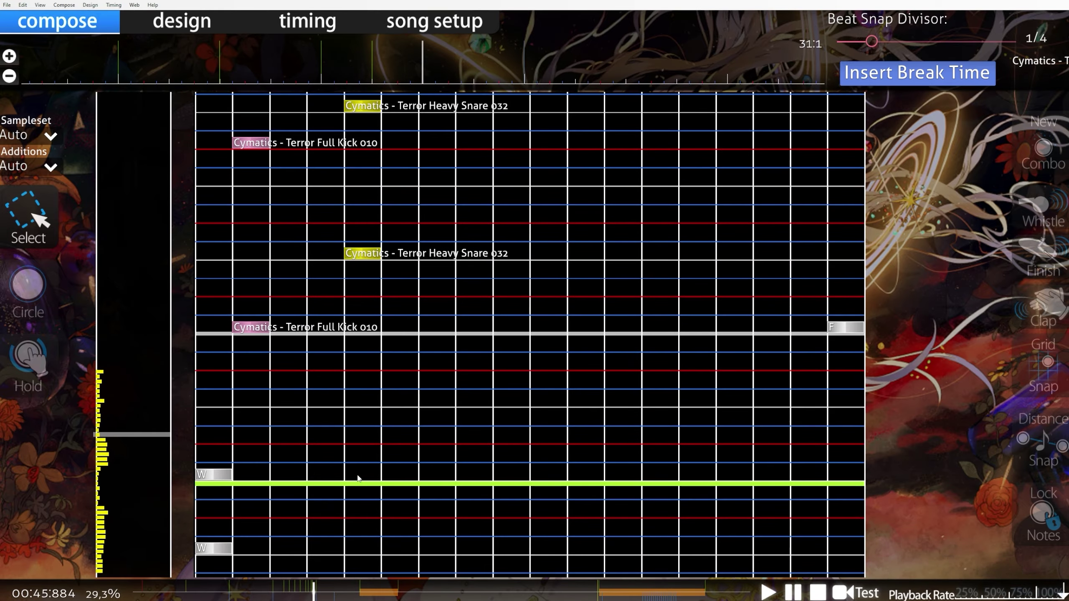
{"action": "key", "text": "2"}
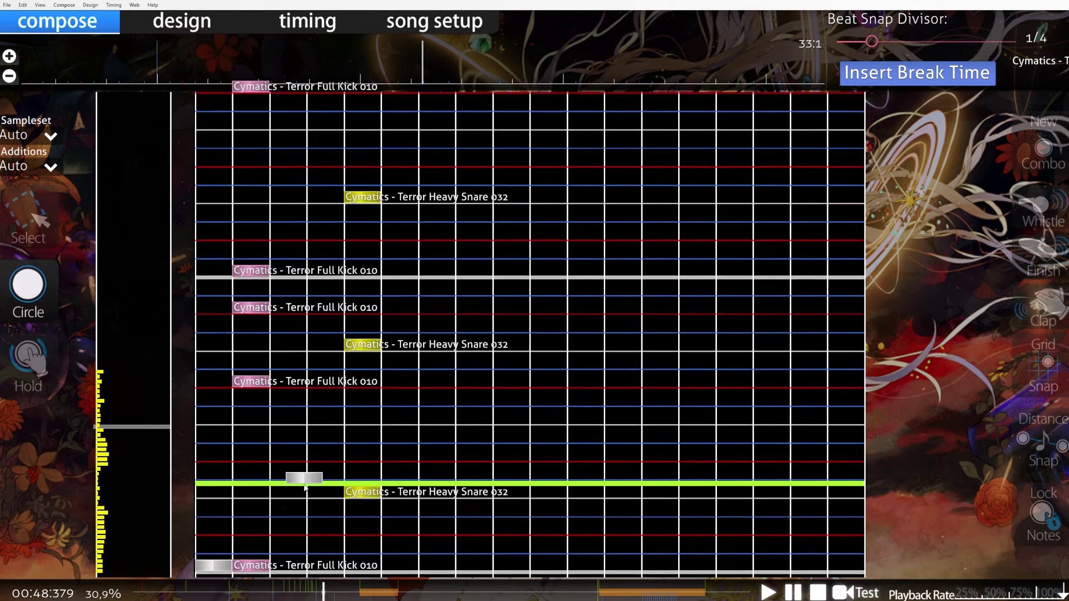
{"action": "scroll", "coordinate": [208, 471], "scroll_direction": "down", "scroll_amount": 20}
{"action": "left_click", "coordinate": [210, 471]}
{"action": "left_click", "coordinate": [213, 471]}
{"action": "left_click", "coordinate": [215, 476]}
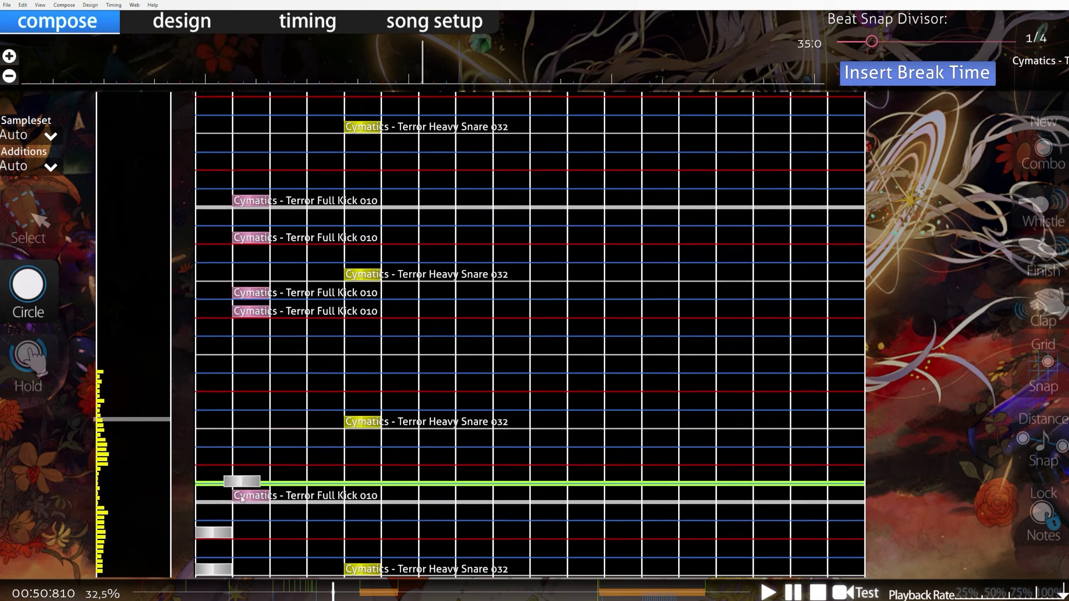
Step: Continue the first-column whistle notes from about 00:50:810 to just before 00:52:576
{"action": "left_click", "coordinate": [218, 485]}
{"action": "left_click", "coordinate": [217, 480]}
{"action": "left_click", "coordinate": [216, 480]}
{"action": "left_click", "coordinate": [219, 476]}
{"action": "scroll", "coordinate": [253, 497], "scroll_direction": "down", "scroll_amount": 14}
{"action": "left_click", "coordinate": [217, 497]}
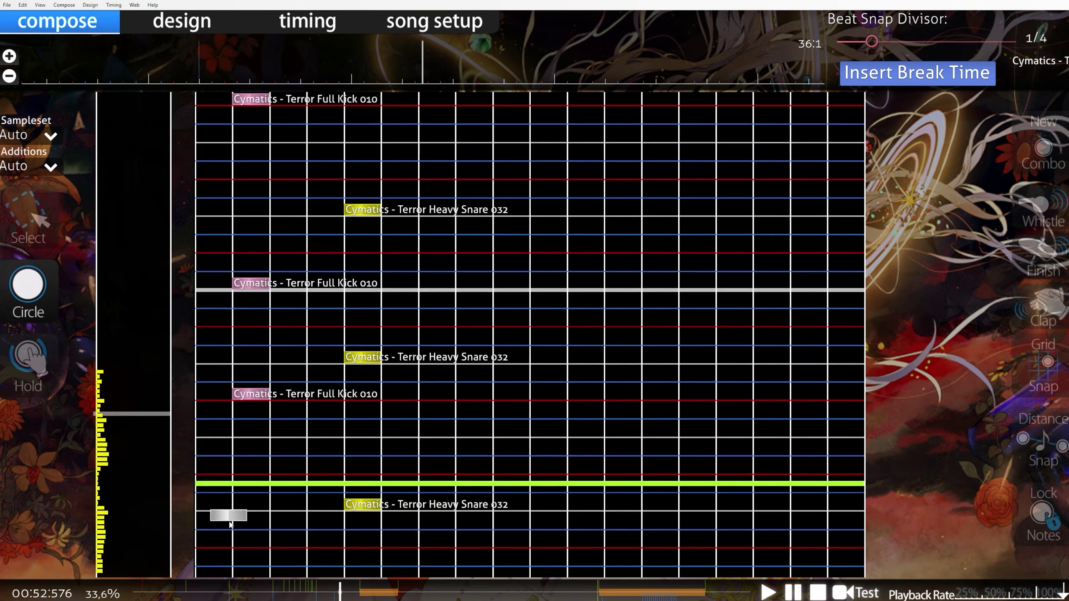
Step: Add the first-column whistle notes between 00:52:576 and 00:53:619
{"action": "scroll", "coordinate": [223, 485], "scroll_direction": "up", "scroll_amount": 1}
{"action": "left_click", "coordinate": [214, 465]}
{"action": "left_click", "coordinate": [215, 429]}
{"action": "left_click", "coordinate": [215, 413]}
{"action": "scroll", "coordinate": [253, 484], "scroll_direction": "down", "scroll_amount": 2}
{"action": "scroll", "coordinate": [285, 530], "scroll_direction": "down", "scroll_amount": 12}
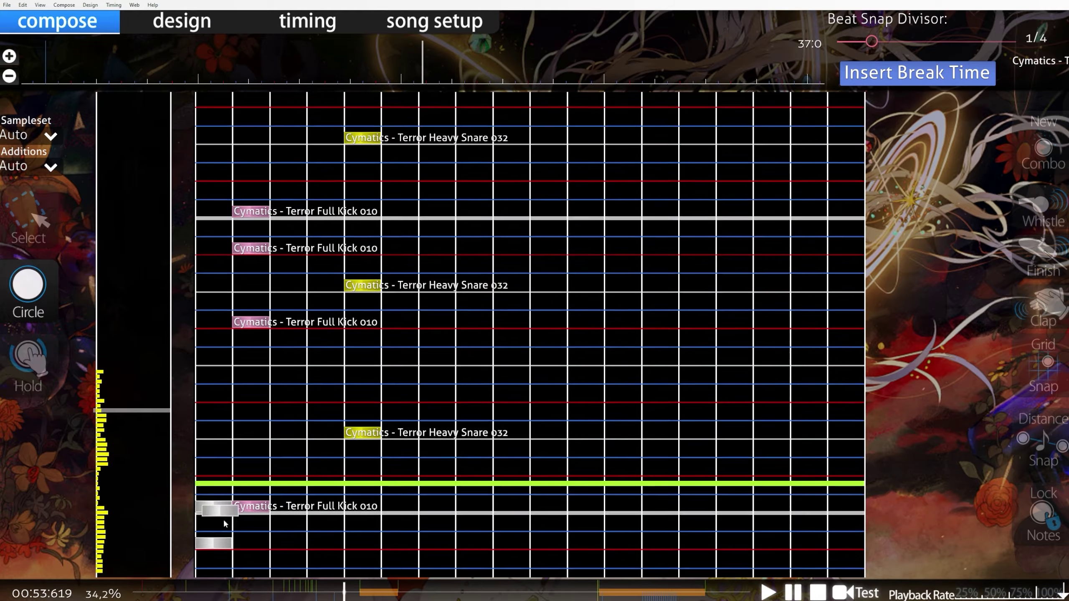
Step: Fill in the first-column whistle notes from 00:53:619 past 00:56:005 up to the kiai start
{"action": "scroll", "coordinate": [227, 517], "scroll_direction": "down", "scroll_amount": 20}
{"action": "left_click", "coordinate": [215, 467]}
{"action": "left_click", "coordinate": [214, 449]}
{"action": "left_click", "coordinate": [216, 503]}
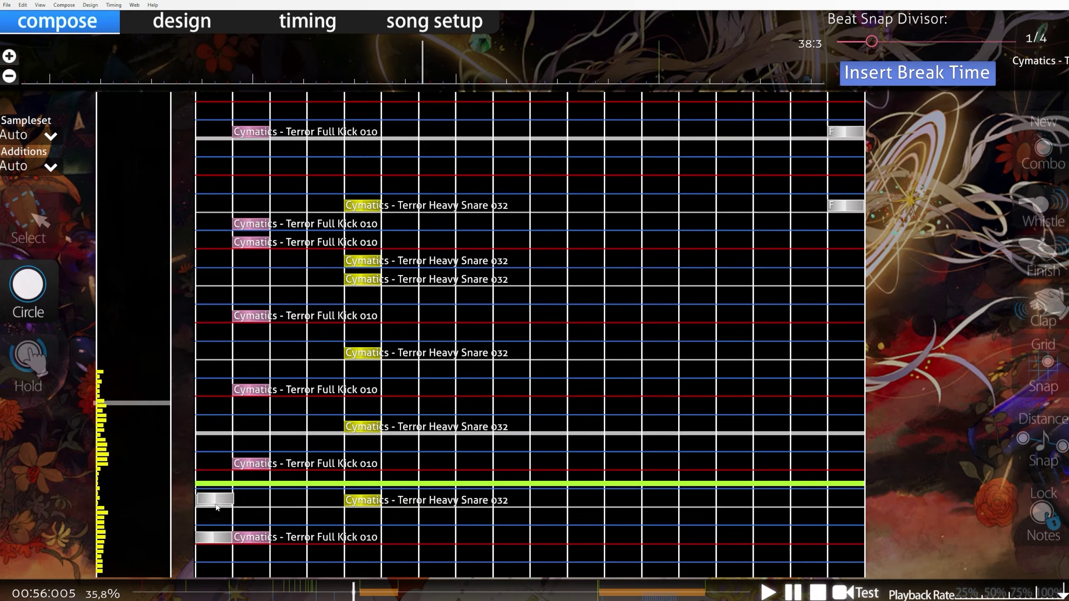
{"action": "left_click", "coordinate": [216, 505]}
{"action": "left_click", "coordinate": [218, 518]}
{"action": "left_click", "coordinate": [219, 522]}
{"action": "left_click", "coordinate": [217, 506]}
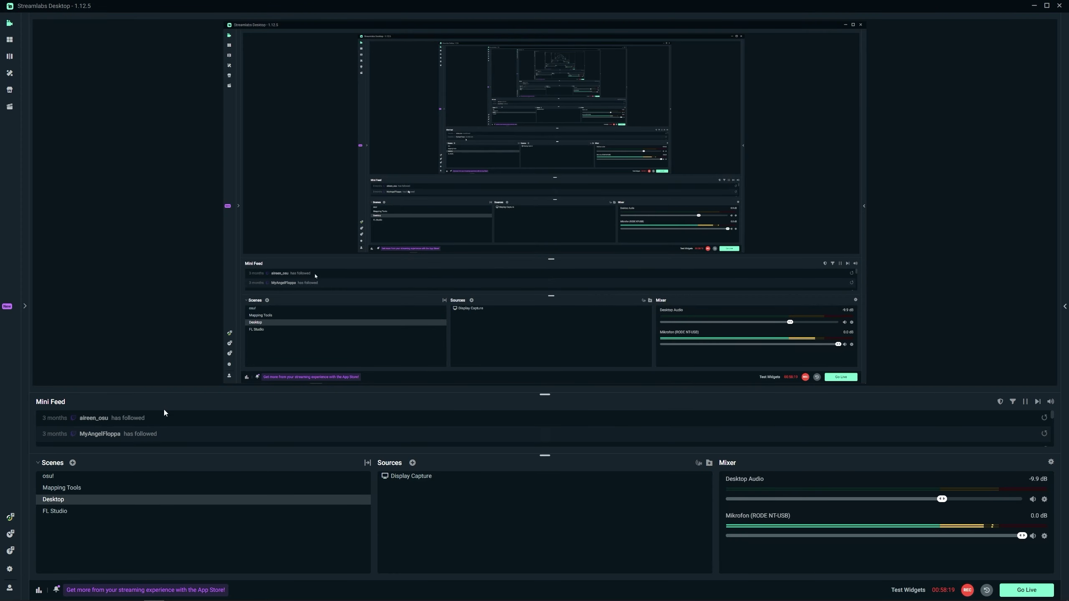
Step: Switch to File Explorer and copy the soft-hitwhistle normalized sample from #edited default into the 1934310 Warak - REANIMATE - HS Layers folder
{"action": "key", "text": "alt+Tab"}
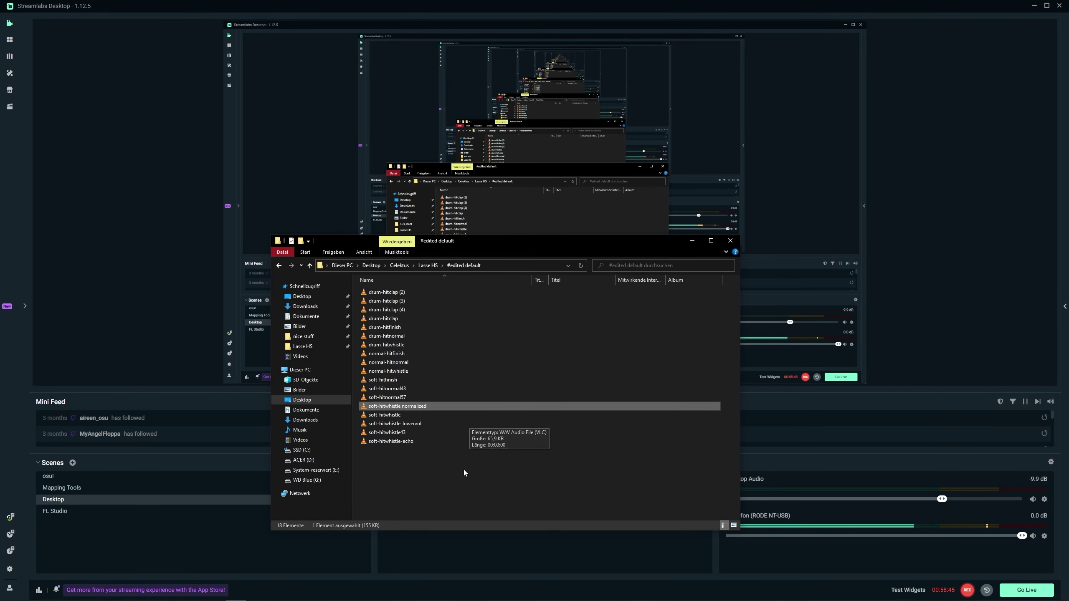
{"action": "key", "text": "BackSpace"}
{"action": "key", "text": "alt+Left"}
{"action": "key", "text": "ctrl+v"}
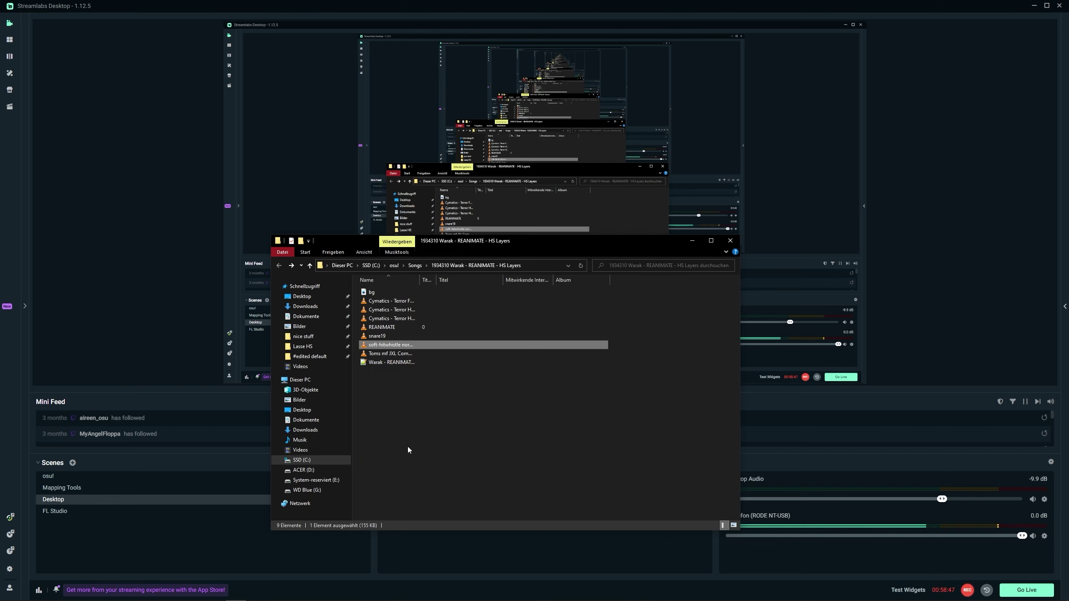
{"action": "left_click", "coordinate": [380, 345]}
{"action": "left_click", "coordinate": [389, 430]}
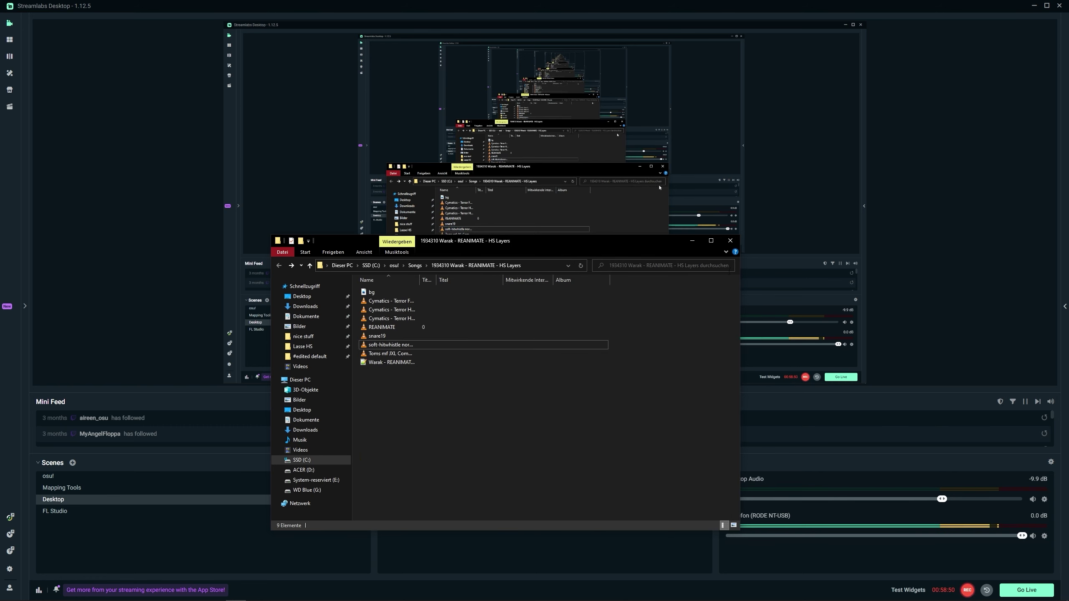
{"action": "left_click", "coordinate": [738, 242]}
Step: Switch to Mapping Tools and assign the soft-hitwhistle normalized sample to the Whistle row of Hitsound Preview Helper
{"action": "key", "text": "alt+Tab"}
{"action": "key", "text": "alt+Tab"}
{"action": "left_click", "coordinate": [680, 277]}
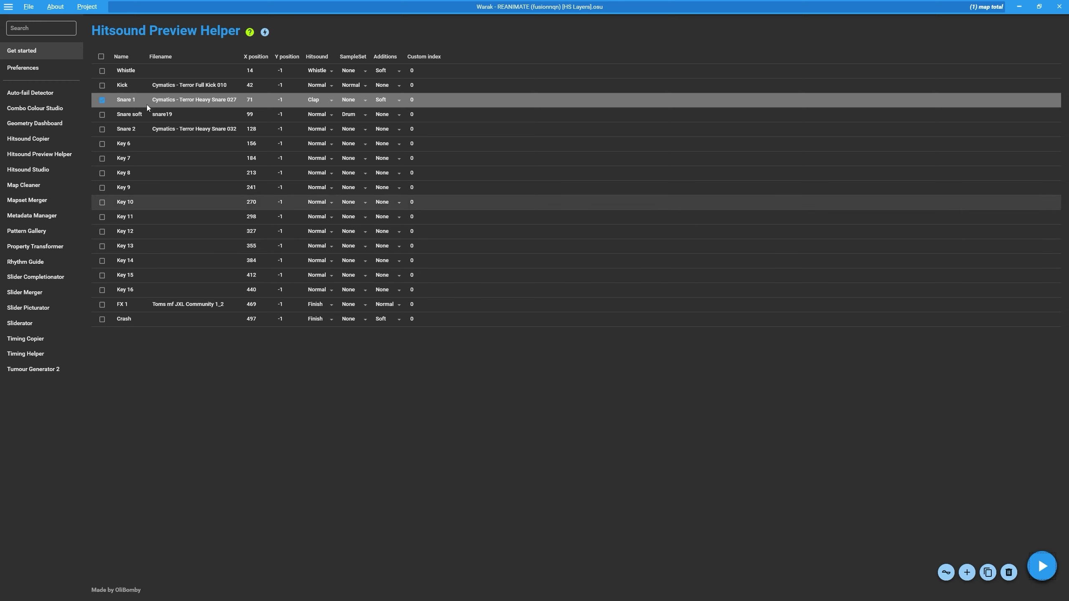
{"action": "left_click", "coordinate": [177, 74]}
{"action": "left_click", "coordinate": [285, 433]}
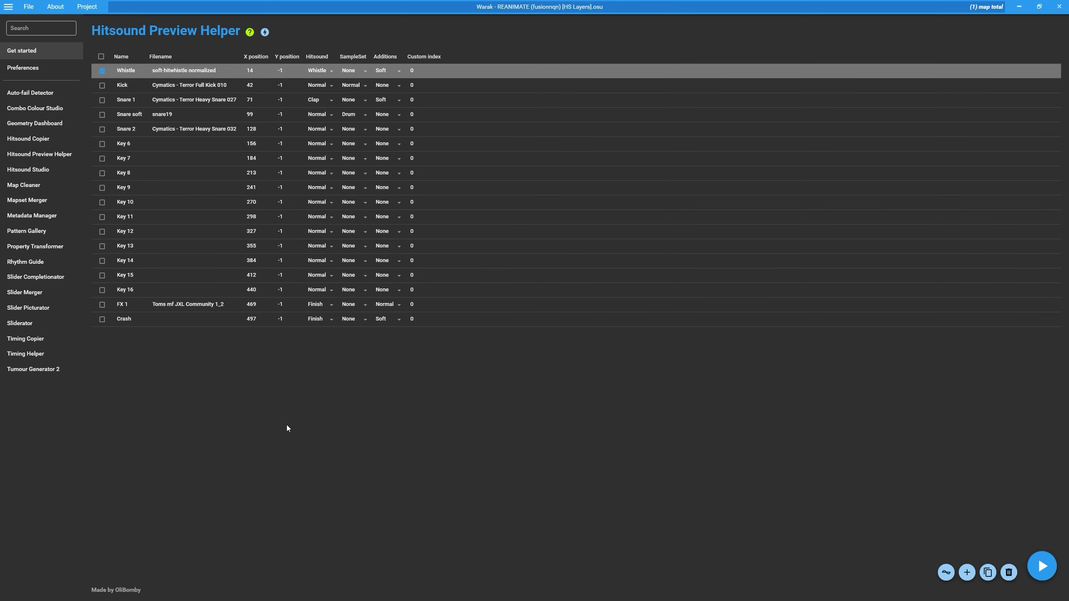
Step: Switch to osu! and copy the first-column whistle notes from the section before 00:57 into the kiai section around 00:57:694
{"action": "key", "text": "alt+Tab"}
{"action": "left_click", "coordinate": [515, 261]}
{"action": "scroll", "coordinate": [219, 504], "scroll_direction": "down", "scroll_amount": 18}
{"action": "scroll", "coordinate": [239, 506], "scroll_direction": "up", "scroll_amount": 20}
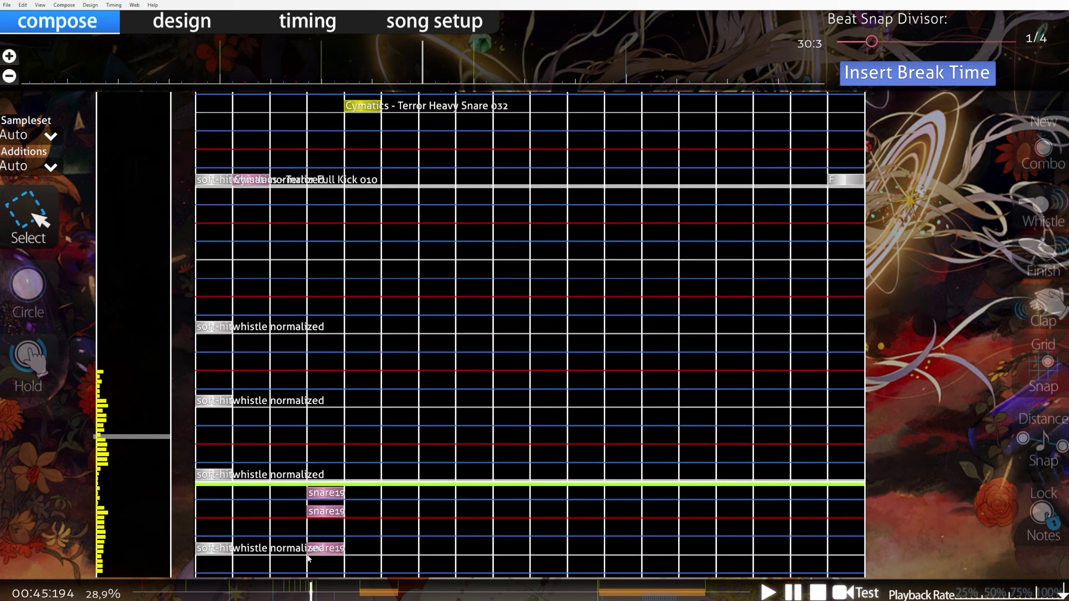
{"action": "scroll", "coordinate": [262, 488], "scroll_direction": "up", "scroll_amount": 1}
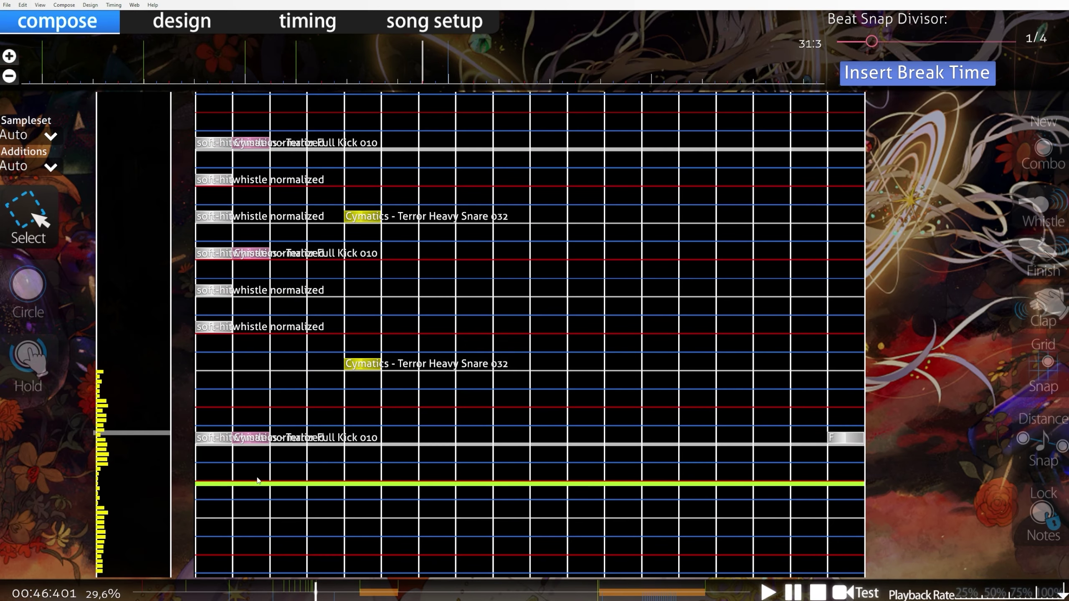
{"action": "left_click_drag", "start_coordinate": [222, 447], "coordinate": [172, 302]}
{"action": "scroll", "coordinate": [172, 310], "scroll_direction": "down", "scroll_amount": 20}
{"action": "scroll", "coordinate": [172, 302], "scroll_direction": "down", "scroll_amount": 12}
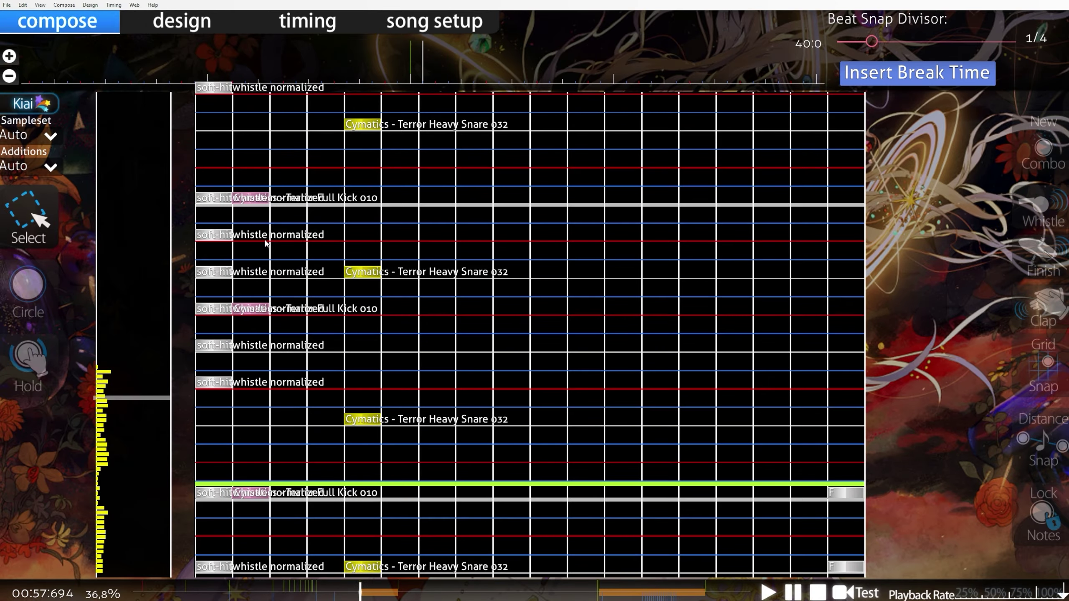
Step: Add the remaining first-column whistle notes over the end of the kiai up to 01:07:953 and save the beatmap
{"action": "scroll", "coordinate": [281, 337], "scroll_direction": "down", "scroll_amount": 4}
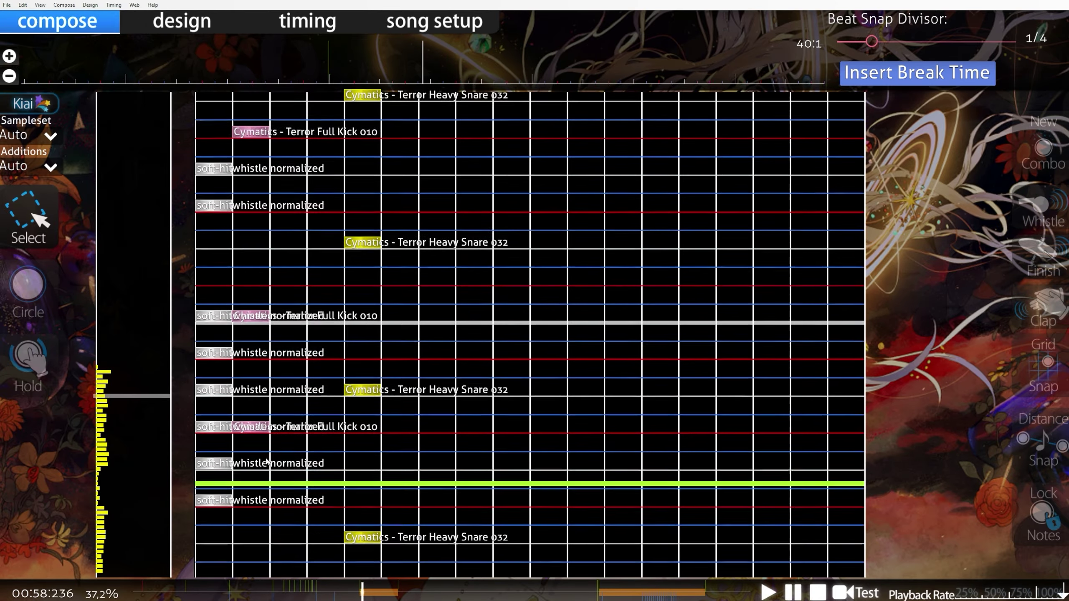
{"action": "scroll", "coordinate": [264, 497], "scroll_direction": "down", "scroll_amount": 9}
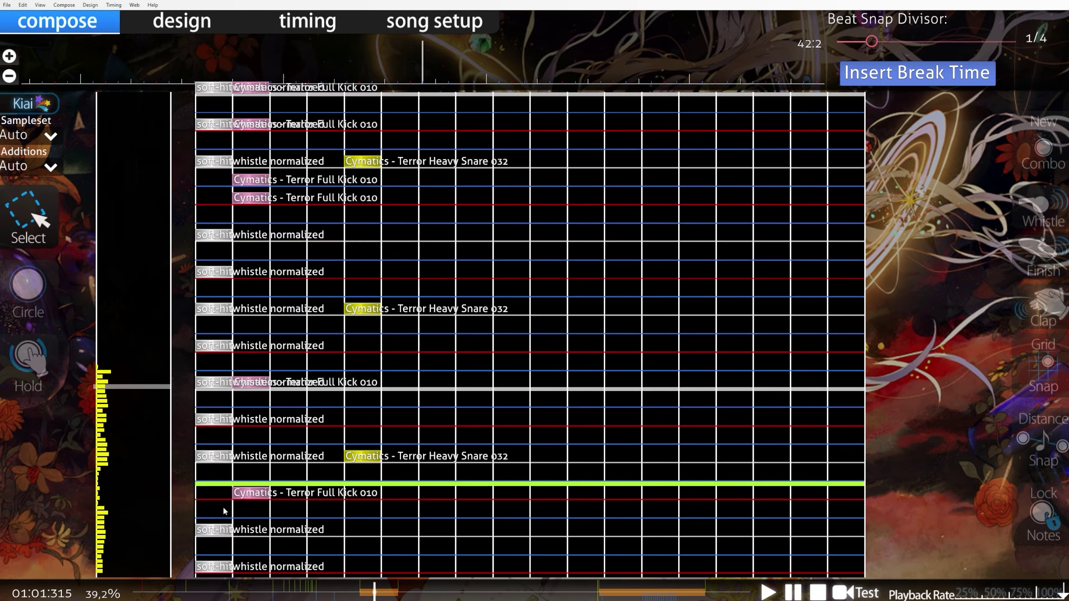
{"action": "scroll", "coordinate": [225, 540], "scroll_direction": "down", "scroll_amount": 8}
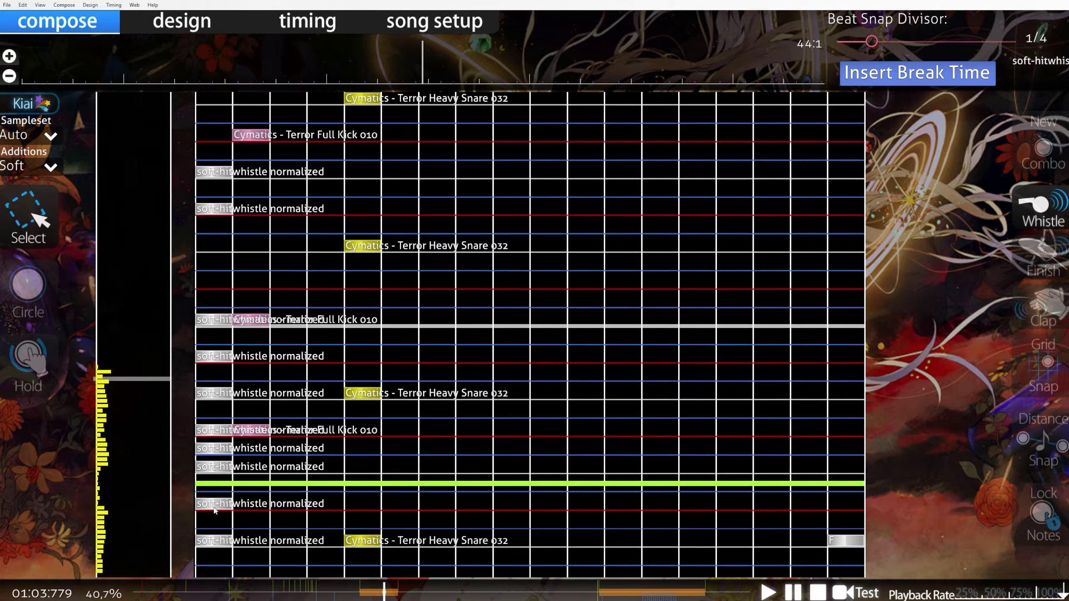
{"action": "scroll", "coordinate": [223, 535], "scroll_direction": "down", "scroll_amount": 6}
{"action": "key", "text": "2"}
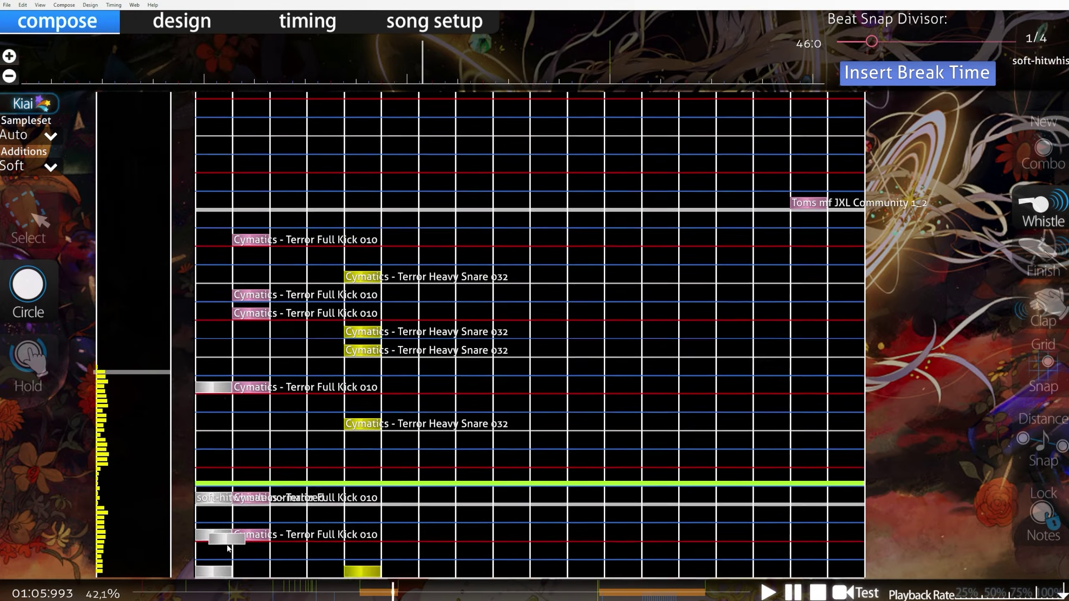
{"action": "scroll", "coordinate": [219, 552], "scroll_direction": "down", "scroll_amount": 2}
{"action": "left_click", "coordinate": [219, 547]}
{"action": "key", "text": "1"}
{"action": "scroll", "coordinate": [356, 448], "scroll_direction": "up", "scroll_amount": 3}
{"action": "key", "text": "ctrl+s"}
{"action": "scroll", "coordinate": [356, 448], "scroll_direction": "down", "scroll_amount": 8}
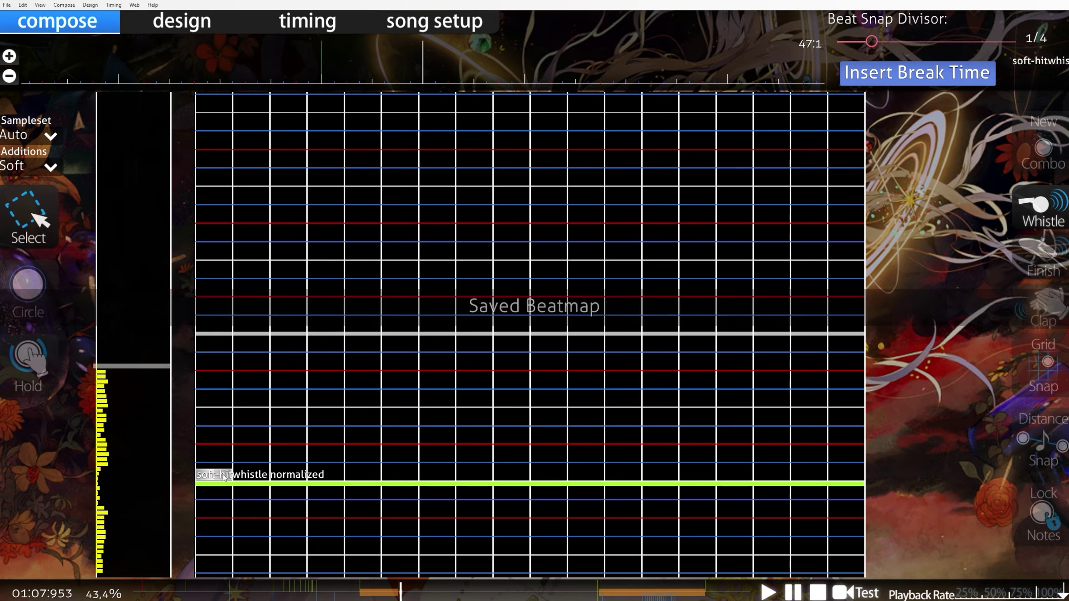
Step: Copy the kick, snare and crash notes without the whistles from the opening section around 00:13:039 into the empty section after 01:07:263
{"action": "left_click", "coordinate": [428, 593]}
{"action": "left_click", "coordinate": [447, 594]}
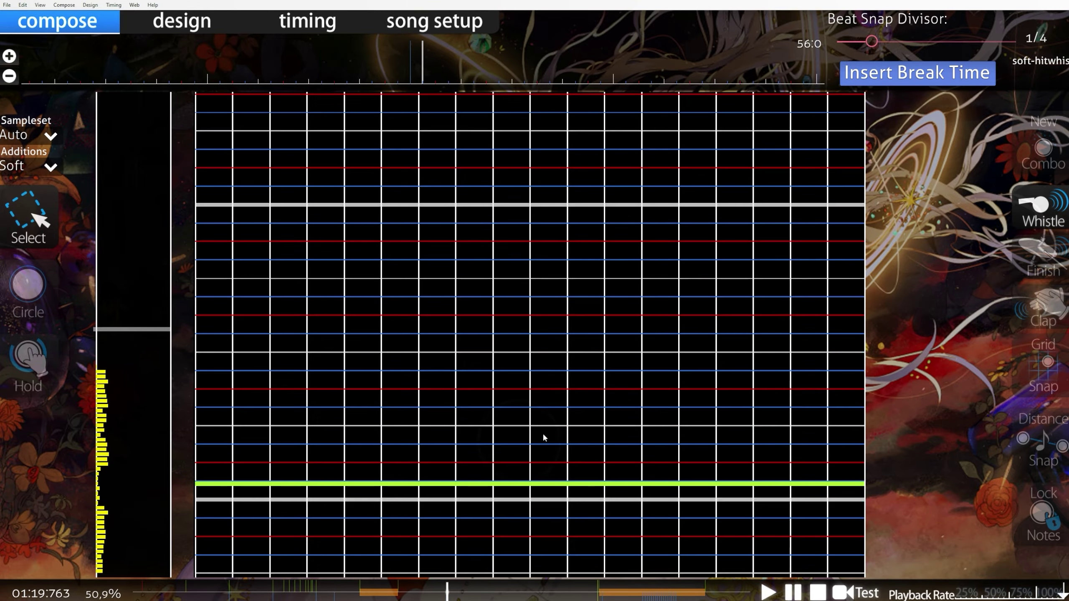
{"action": "left_click_drag", "start_coordinate": [461, 592], "coordinate": [484, 596]}
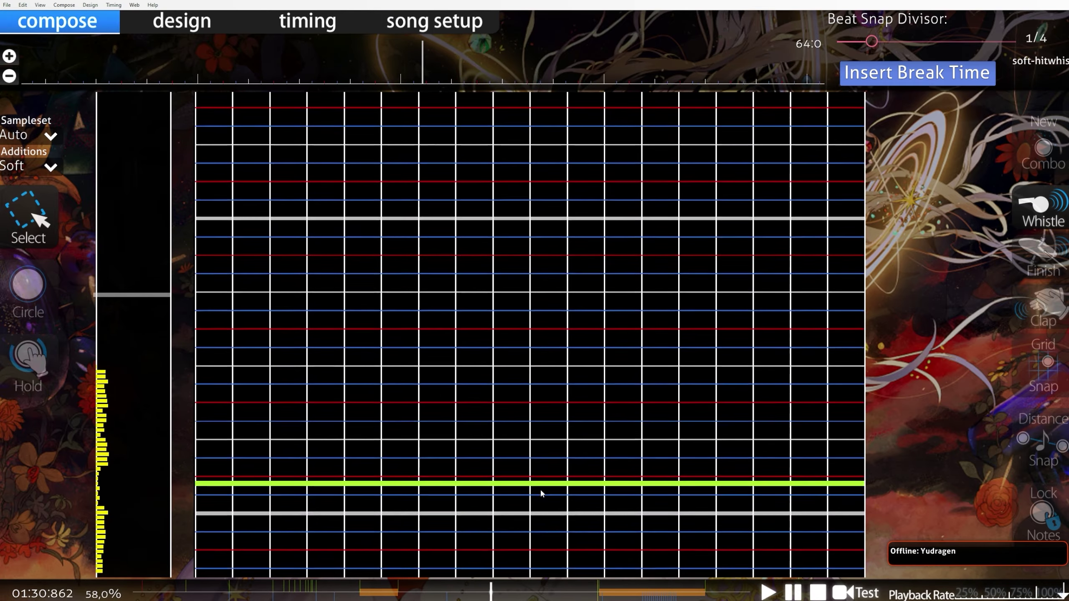
{"action": "left_click", "coordinate": [535, 593]}
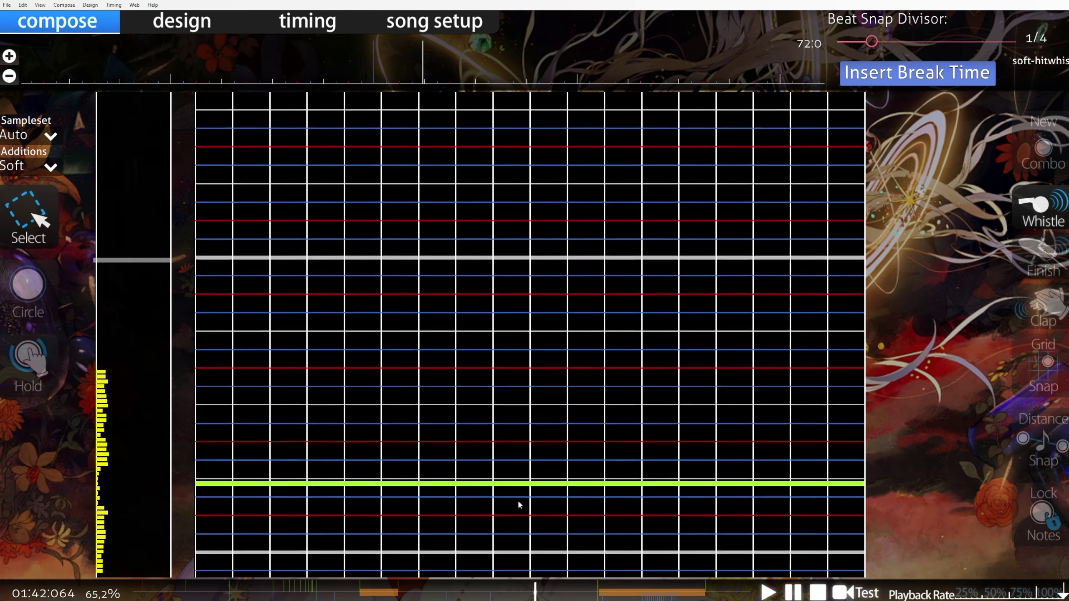
{"action": "left_click_drag", "start_coordinate": [547, 593], "coordinate": [568, 596]}
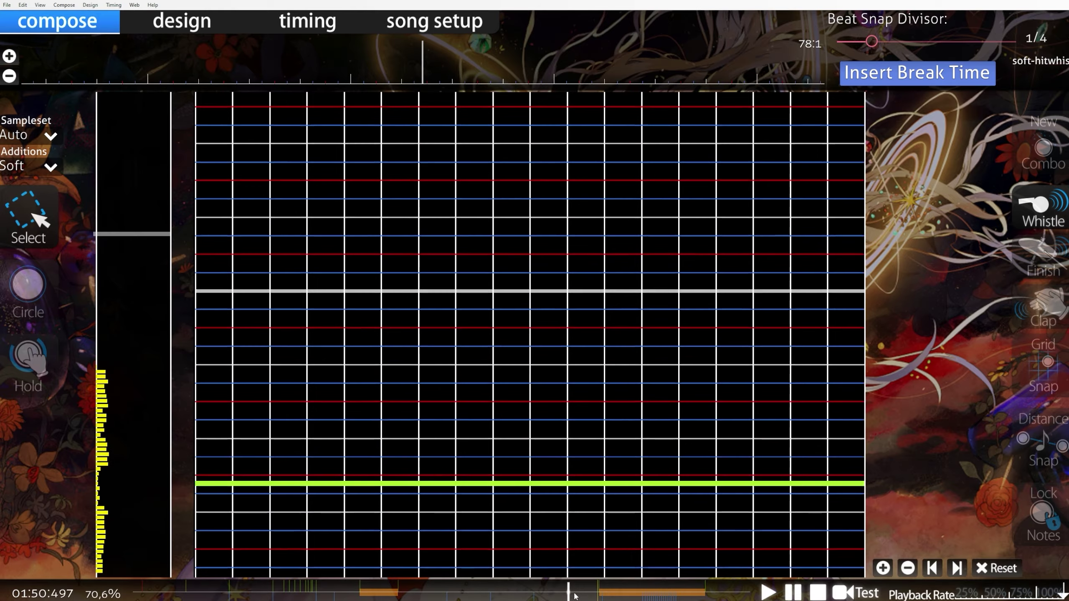
{"action": "left_click", "coordinate": [229, 594]}
{"action": "left_click_drag", "start_coordinate": [258, 592], "coordinate": [190, 594]}
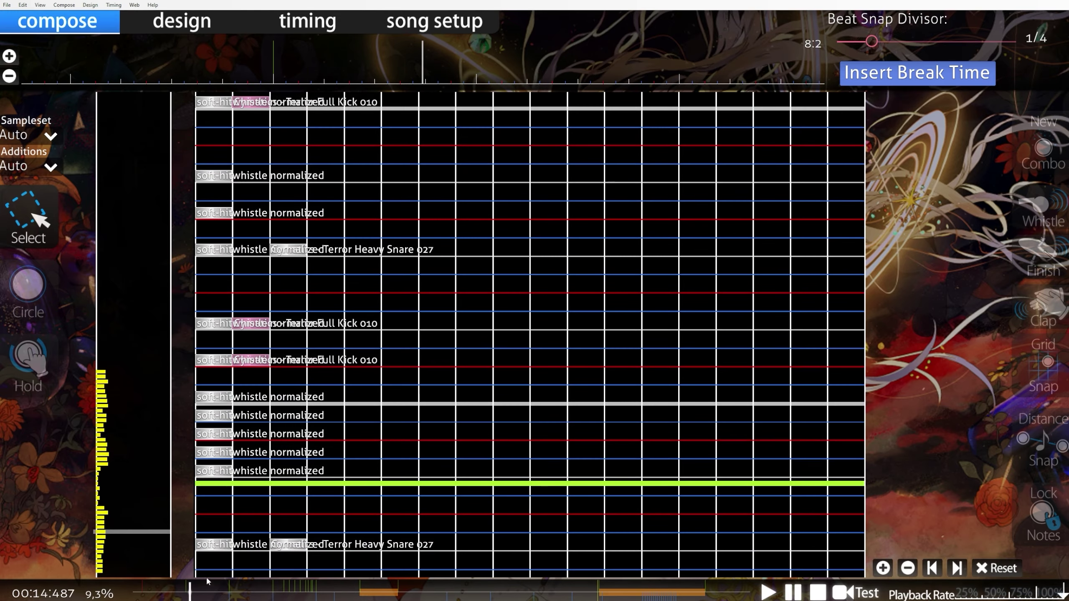
{"action": "scroll", "coordinate": [885, 409], "scroll_direction": "up", "scroll_amount": 4}
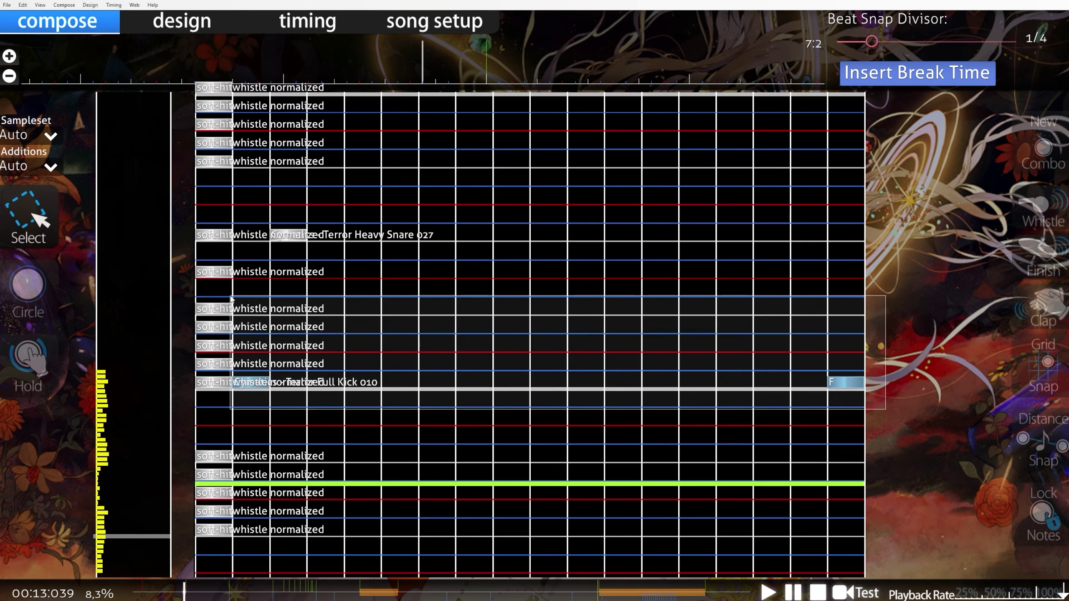
{"action": "scroll", "coordinate": [231, 298], "scroll_direction": "down", "scroll_amount": 9}
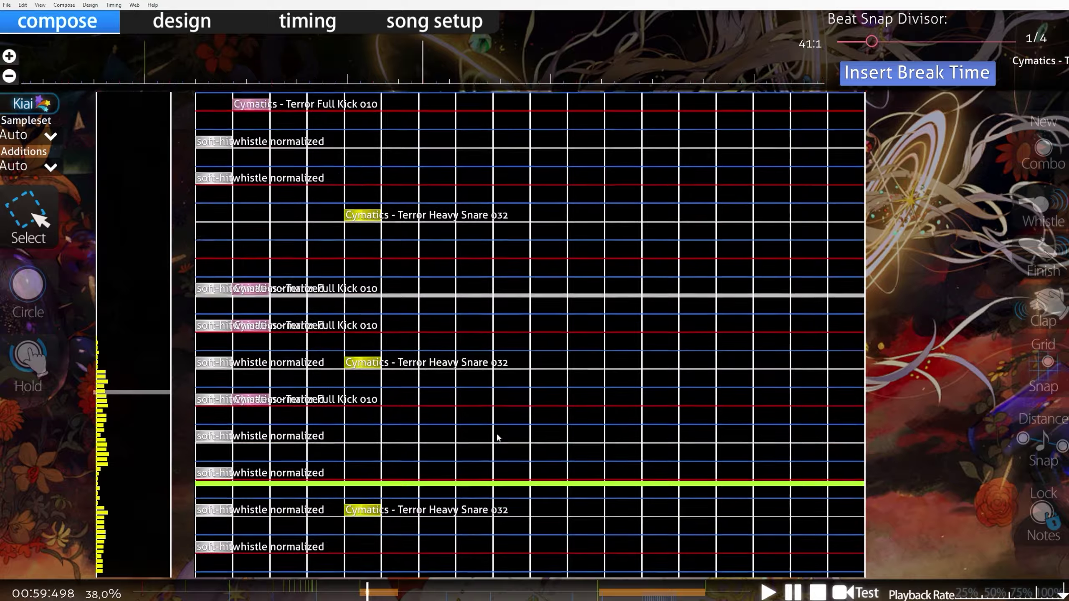
Step: Place whistle notes in the first column over the copied drum pattern from 01:09:232 to about 01:13:215
{"action": "key", "text": "2"}
{"action": "scroll", "coordinate": [523, 440], "scroll_direction": "down", "scroll_amount": 5}
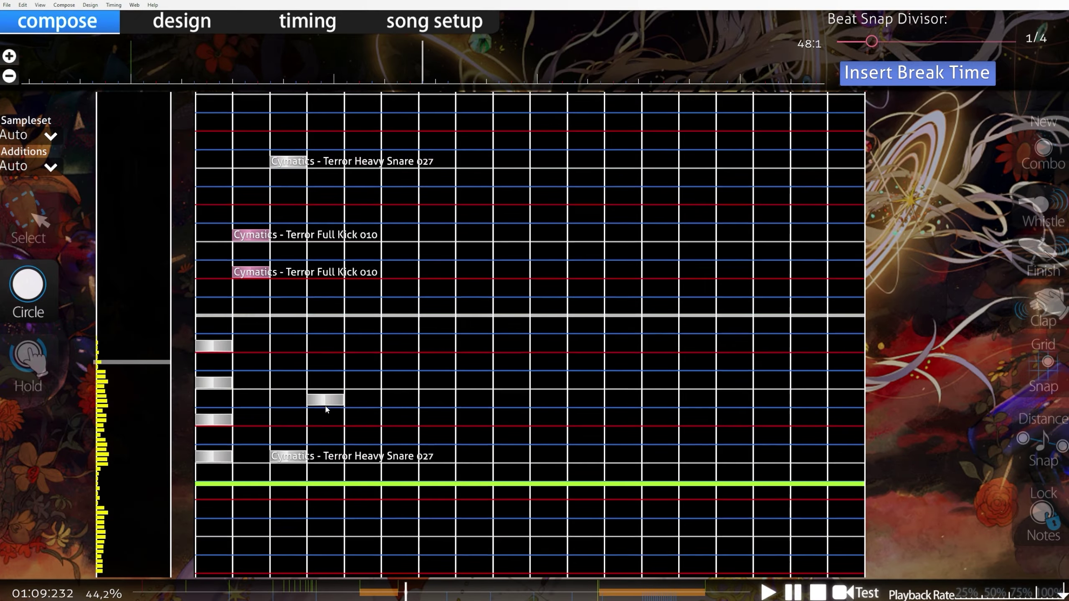
{"action": "scroll", "coordinate": [327, 409], "scroll_direction": "down", "scroll_amount": 20}
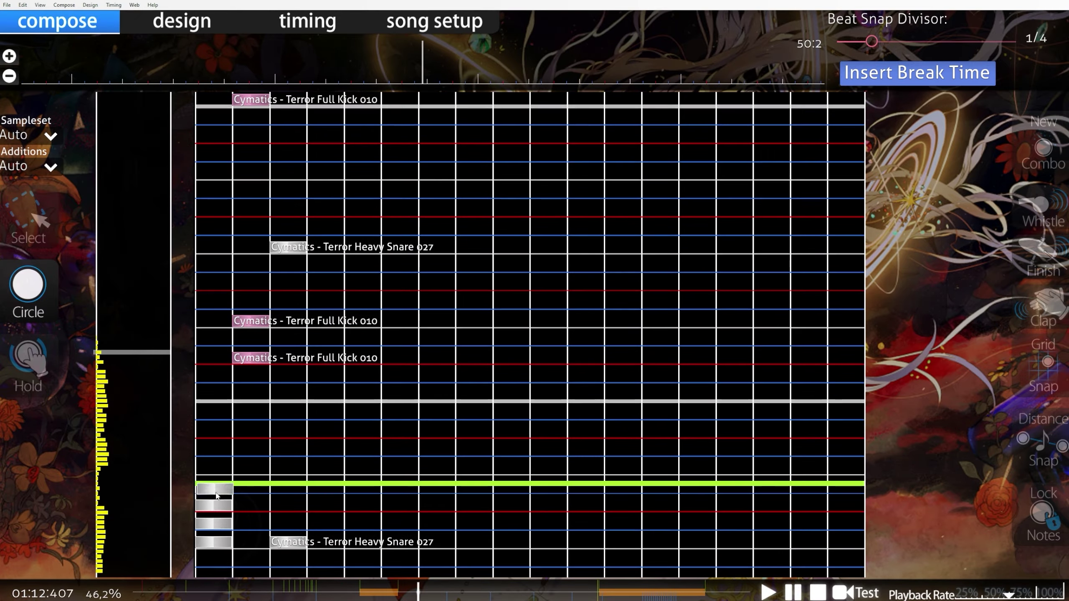
{"action": "scroll", "coordinate": [215, 495], "scroll_direction": "down", "scroll_amount": 12}
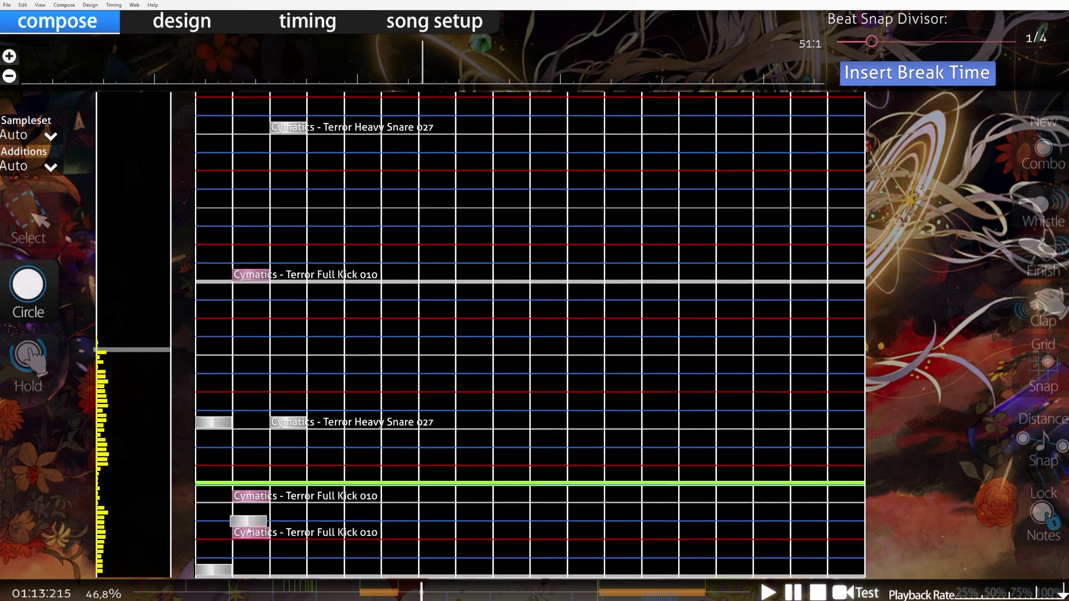
Step: Extend the first-column whistle layer beyond 01:13:215 with a run of closely spaced notes
{"action": "scroll", "coordinate": [249, 531], "scroll_direction": "down", "scroll_amount": 20}
{"action": "scroll", "coordinate": [247, 519], "scroll_direction": "down", "scroll_amount": 14}
{"action": "left_click", "coordinate": [213, 518]}
{"action": "left_click", "coordinate": [213, 505]}
{"action": "left_click", "coordinate": [214, 473]}
{"action": "left_click", "coordinate": [214, 455]}
{"action": "left_click", "coordinate": [214, 437]}
{"action": "left_click", "coordinate": [214, 420]}
{"action": "left_click", "coordinate": [214, 401]}
Step: Place four half-beat whistle notes in the first column leading up to 01:19:677
{"action": "key", "text": "F6"}
{"action": "key", "text": "Escape"}
{"action": "key", "text": "2"}
{"action": "scroll", "coordinate": [253, 518], "scroll_direction": "down", "scroll_amount": 18}
{"action": "left_click", "coordinate": [214, 456]}
{"action": "left_click", "coordinate": [214, 419]}
{"action": "left_click", "coordinate": [213, 383]}
{"action": "left_click", "coordinate": [213, 346]}
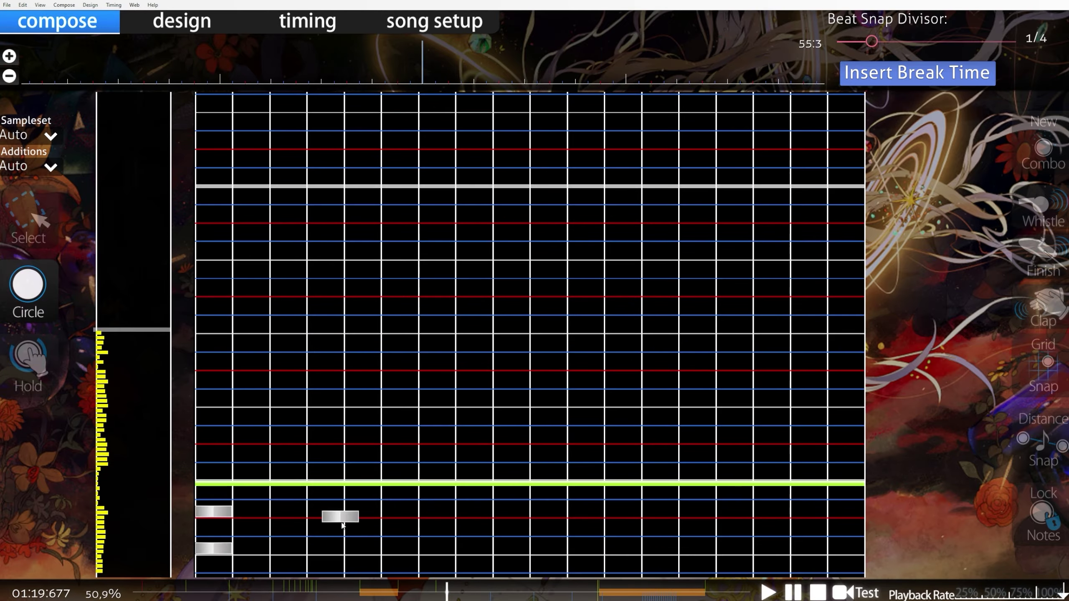
Step: Play past 01:21:318 and replace the whistle notes just before 01:19:763 with an FX note in the seventeenth column
{"action": "key", "text": "space"}
{"action": "key", "text": "1"}
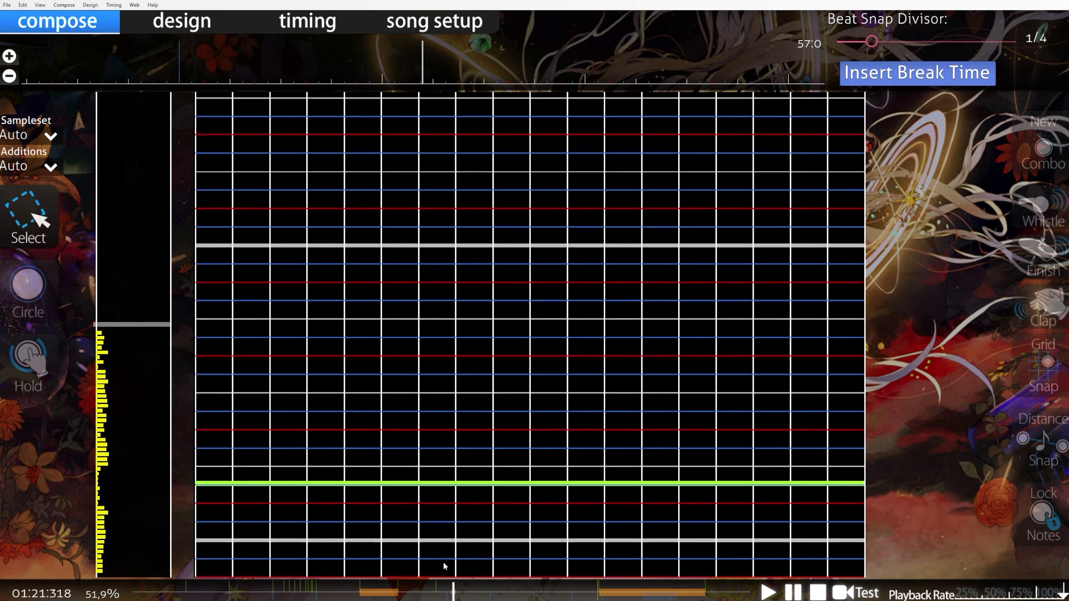
{"action": "left_click", "coordinate": [434, 592]}
{"action": "left_click", "coordinate": [447, 593]}
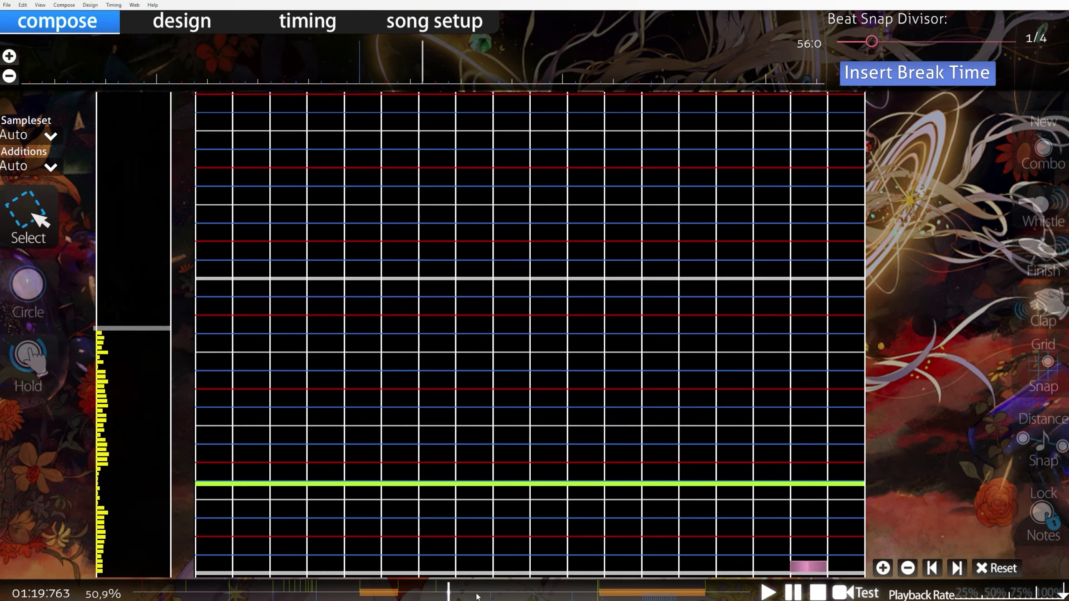
{"action": "scroll", "coordinate": [477, 596], "scroll_direction": "up", "scroll_amount": 1}
{"action": "scroll", "coordinate": [802, 426], "scroll_direction": "down", "scroll_amount": 6}
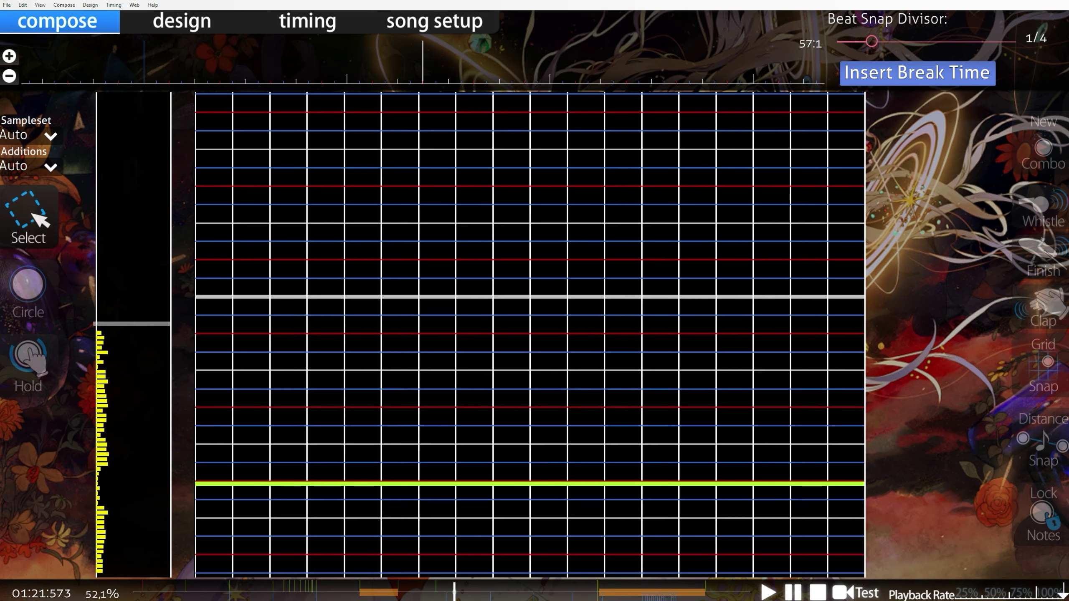
Step: Switch to the oriental sample folder and audition the b01, b02, drum-hitfinish, drum-hitnormal, normal-hitclap and soft-hitfinish samples
{"action": "left_click", "coordinate": [53, 499]}
{"action": "key", "text": "alt+Tab"}
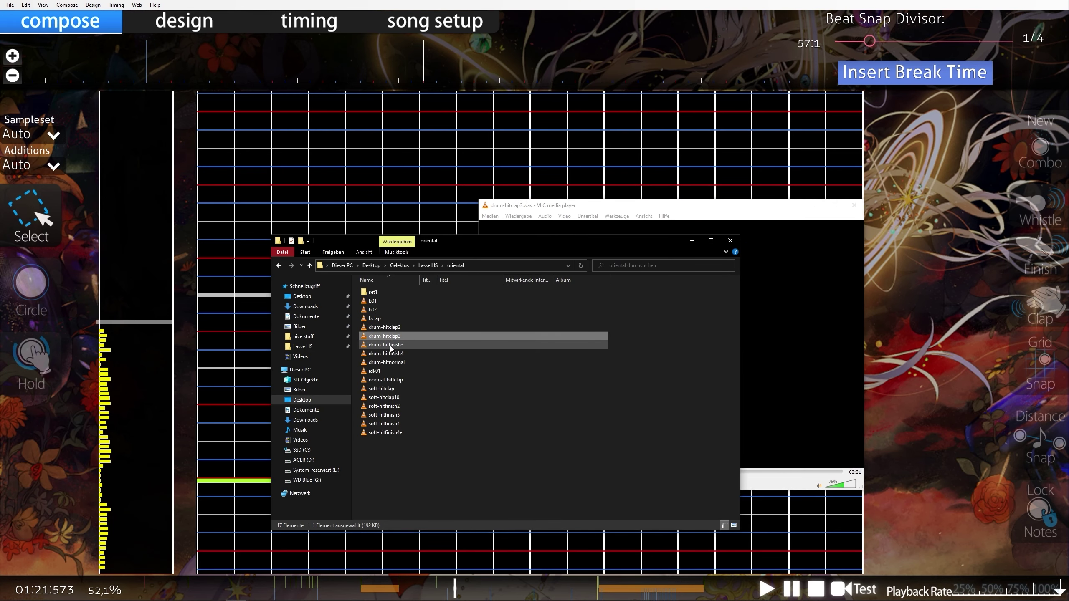
{"action": "double_click", "coordinate": [391, 346]}
{"action": "double_click", "coordinate": [391, 355]}
{"action": "double_click", "coordinate": [375, 310]}
{"action": "double_click", "coordinate": [374, 301]}
{"action": "double_click", "coordinate": [386, 362]}
{"action": "double_click", "coordinate": [386, 380]}
{"action": "left_click", "coordinate": [391, 397]}
{"action": "double_click", "coordinate": [390, 406]}
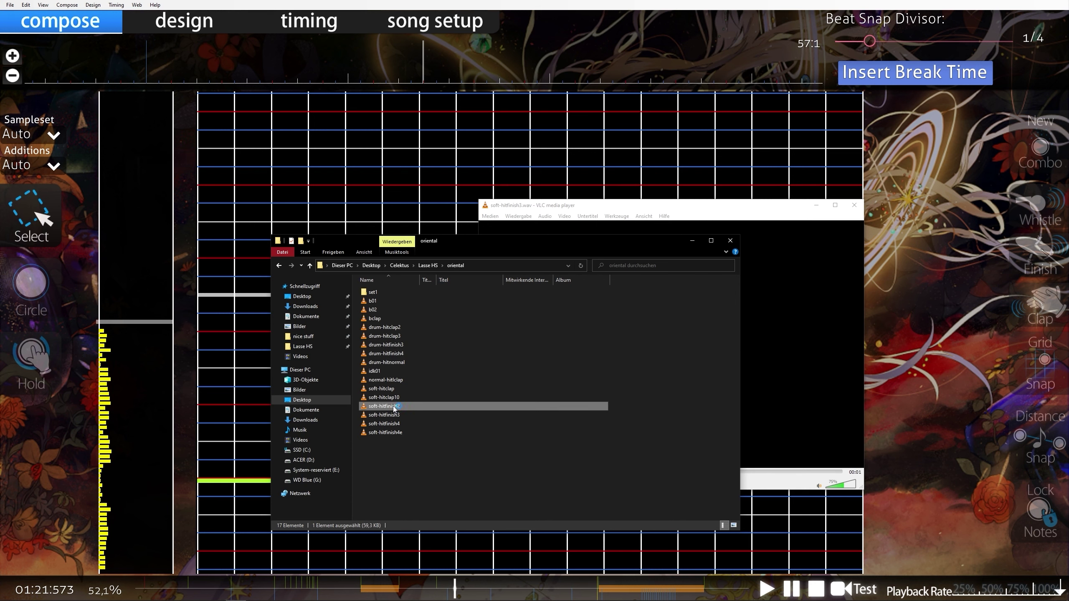
{"action": "double_click", "coordinate": [385, 423]}
{"action": "left_click", "coordinate": [403, 433]}
{"action": "left_click", "coordinate": [380, 405]}
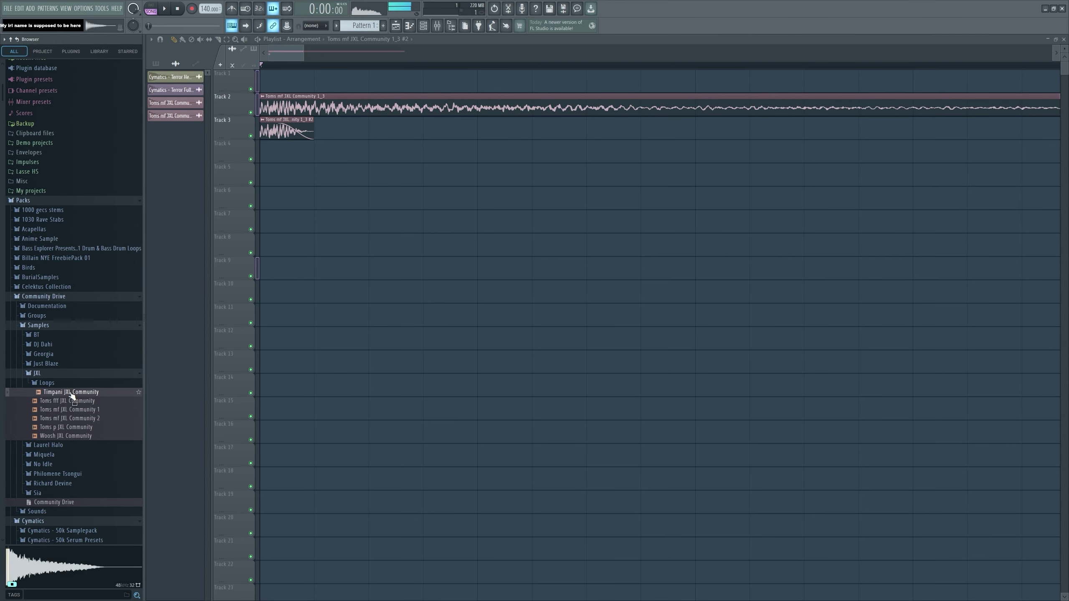
Step: Audition the JXL Community tom and woosh samples in FL Studio's sample library
{"action": "left_click", "coordinate": [74, 407]}
{"action": "left_click", "coordinate": [78, 437]}
{"action": "left_click", "coordinate": [79, 428]}
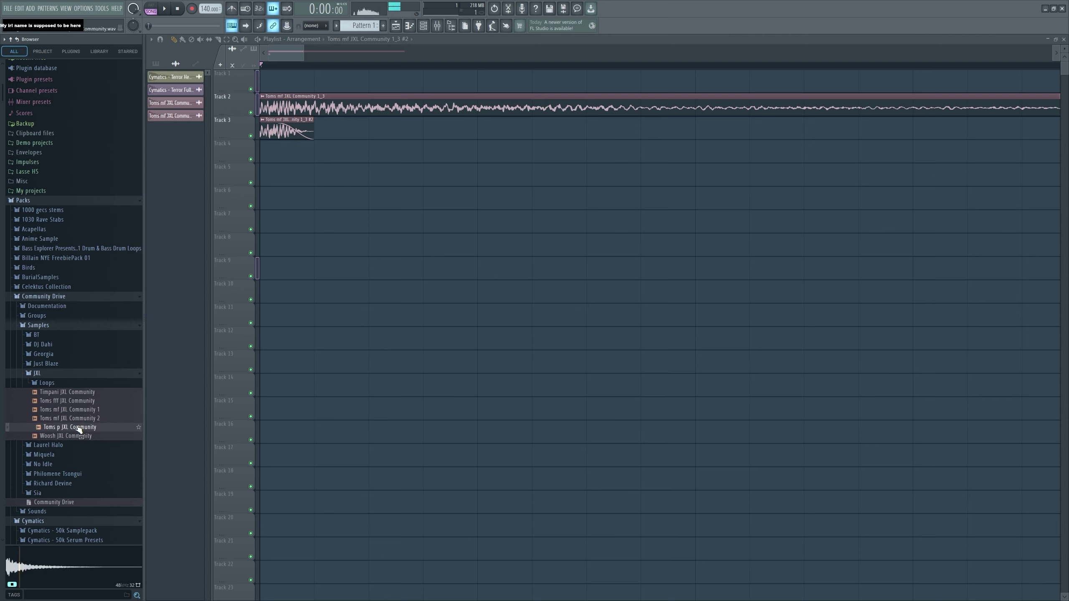
{"action": "left_click", "coordinate": [82, 403]}
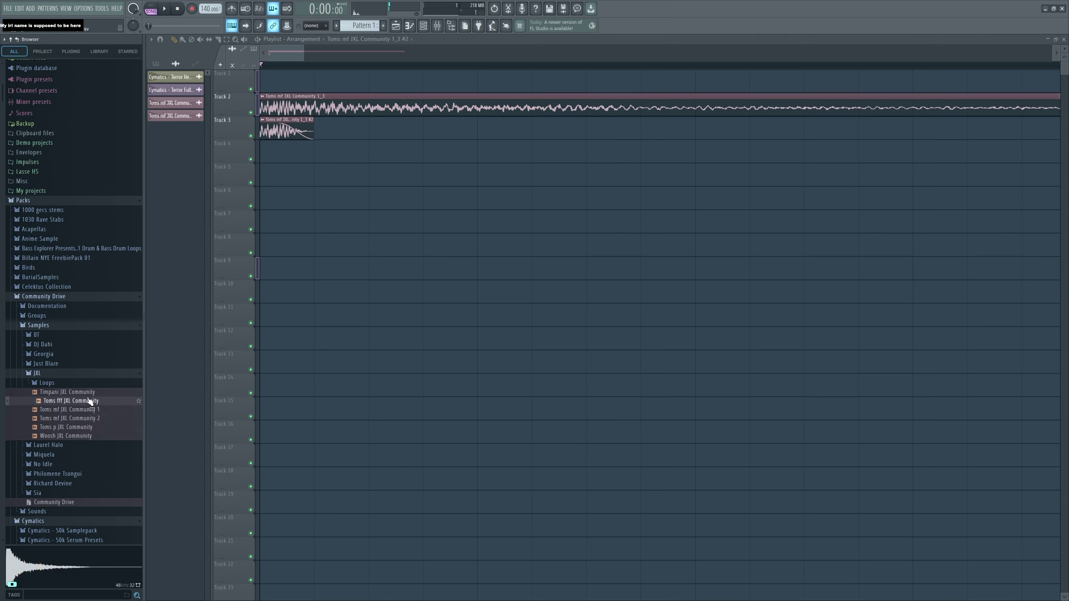
Step: Replace the clips in the playlist with the Toms fff JXL Community sample and open it in Edison
{"action": "left_click_drag", "start_coordinate": [88, 400], "coordinate": [288, 149]}
{"action": "right_click", "coordinate": [306, 132]}
{"action": "right_click", "coordinate": [310, 108]}
{"action": "key", "text": "ctrl+e"}
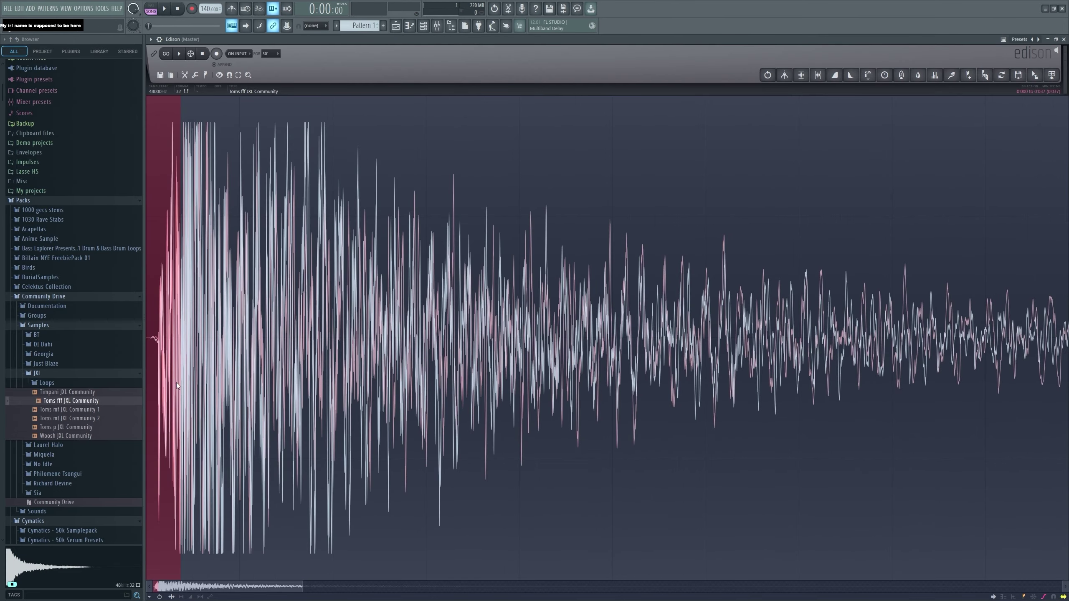
Step: Trim the lead-in before the first hit from the start of the Toms fff JXL Community sample
{"action": "key", "text": "Delete"}
{"action": "left_click_drag", "start_coordinate": [303, 586], "coordinate": [149, 586]}
{"action": "left_click_drag", "start_coordinate": [326, 342], "coordinate": [147, 343]}
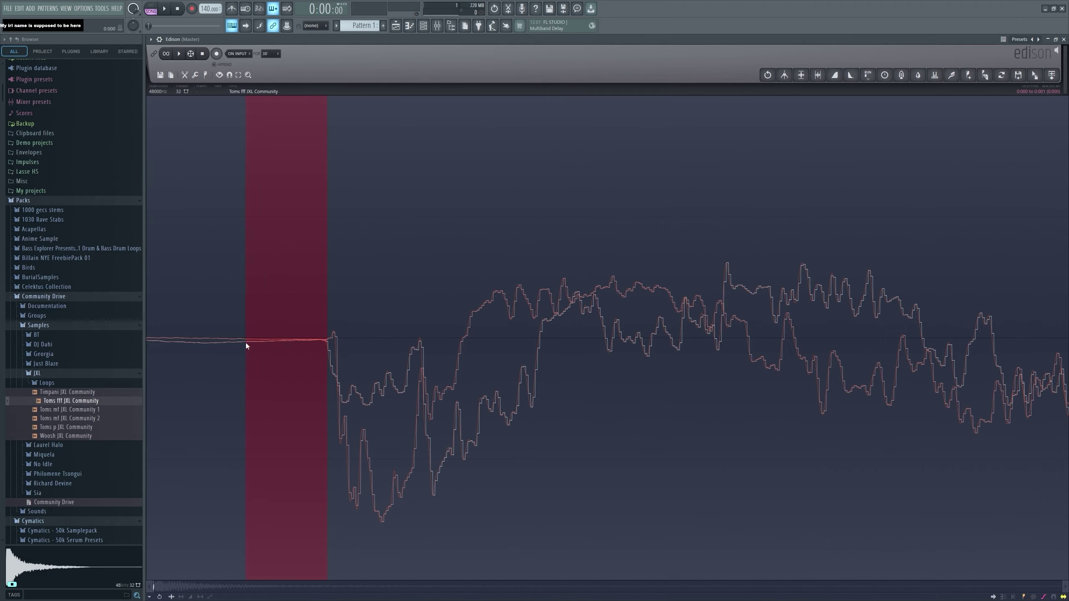
{"action": "scroll", "coordinate": [282, 344], "scroll_direction": "up", "scroll_amount": 3}
{"action": "left_click_drag", "start_coordinate": [407, 347], "coordinate": [400, 345]}
{"action": "key", "text": "Delete"}
{"action": "left_click_drag", "start_coordinate": [153, 589], "coordinate": [148, 588]}
Step: Apply a very short fade-in to the first few samples of the trimmed tom waveform
{"action": "left_click_drag", "start_coordinate": [147, 340], "coordinate": [160, 340]}
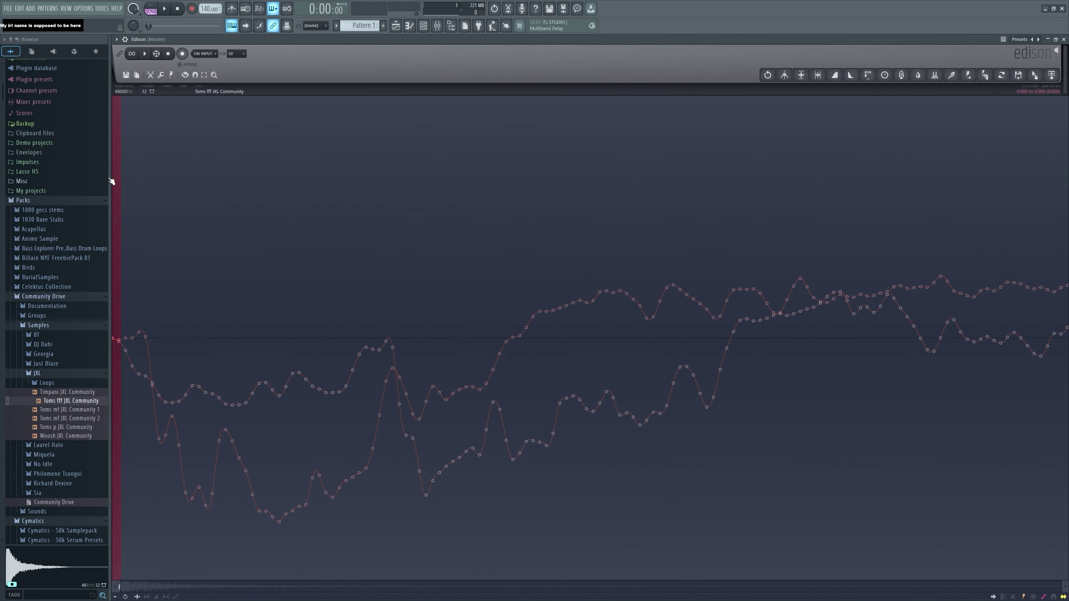
{"action": "left_click_drag", "start_coordinate": [109, 178], "coordinate": [117, 178]}
{"action": "left_click", "coordinate": [834, 74]}
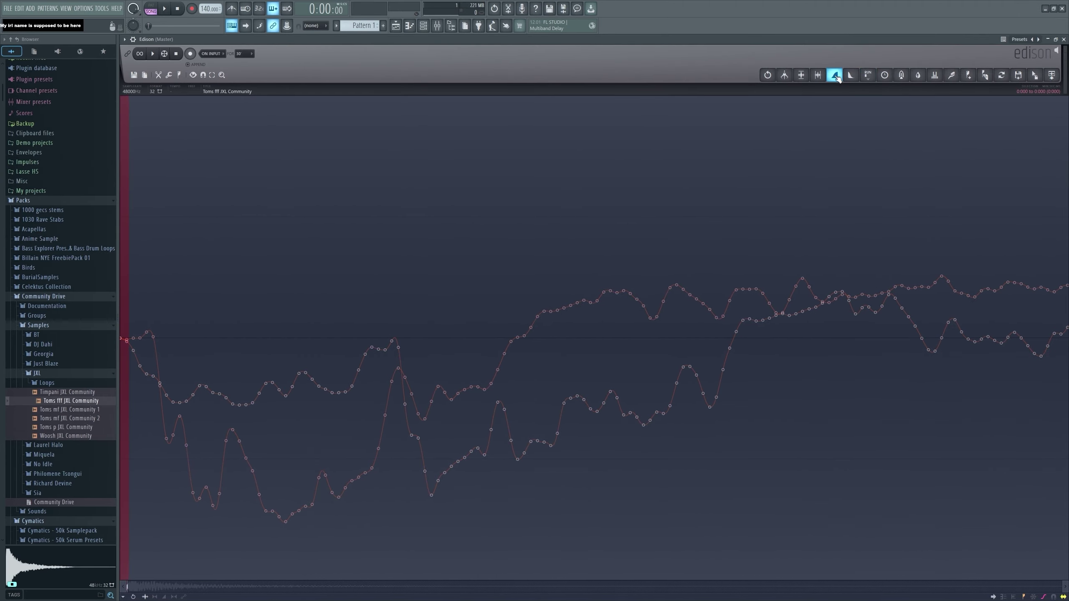
Step: Apply repeated fade-outs across the whole tom sample while previewing it, and normalize its level
{"action": "scroll", "coordinate": [261, 331], "scroll_direction": "down", "scroll_amount": 6}
{"action": "key", "text": "ctrl+a"}
{"action": "left_click", "coordinate": [850, 75]}
{"action": "key", "text": "space"}
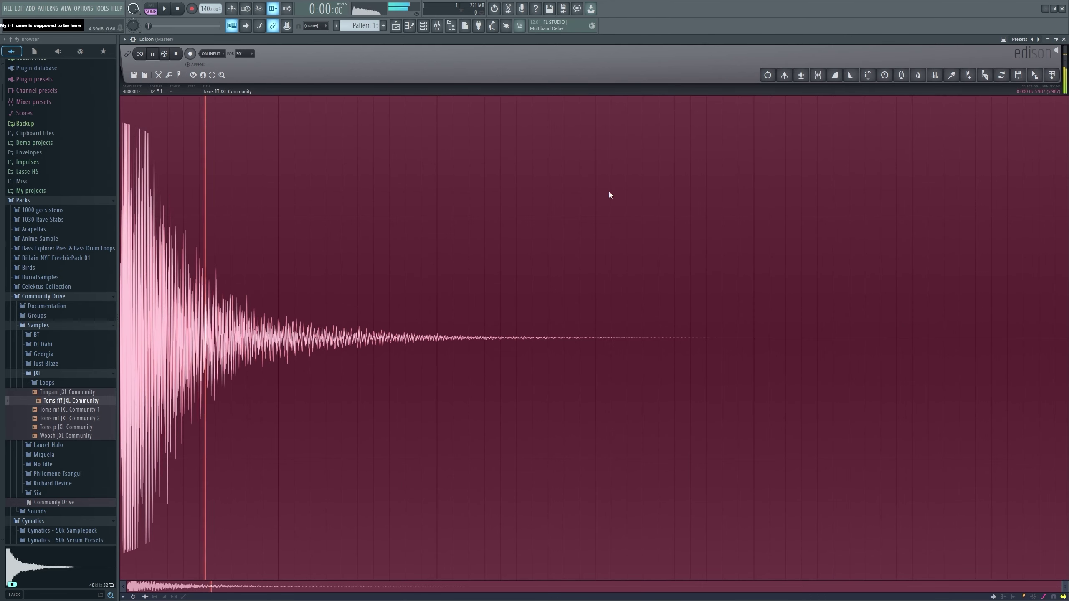
{"action": "key", "text": "alt+o"}
{"action": "key", "text": "alt+o"}
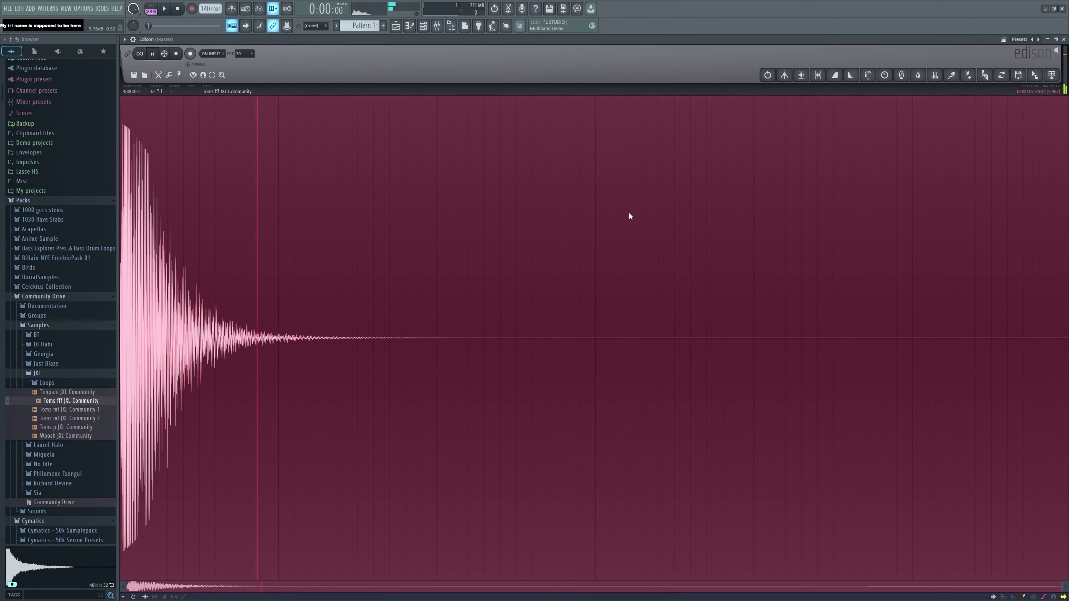
{"action": "key", "text": "ctrl+n"}
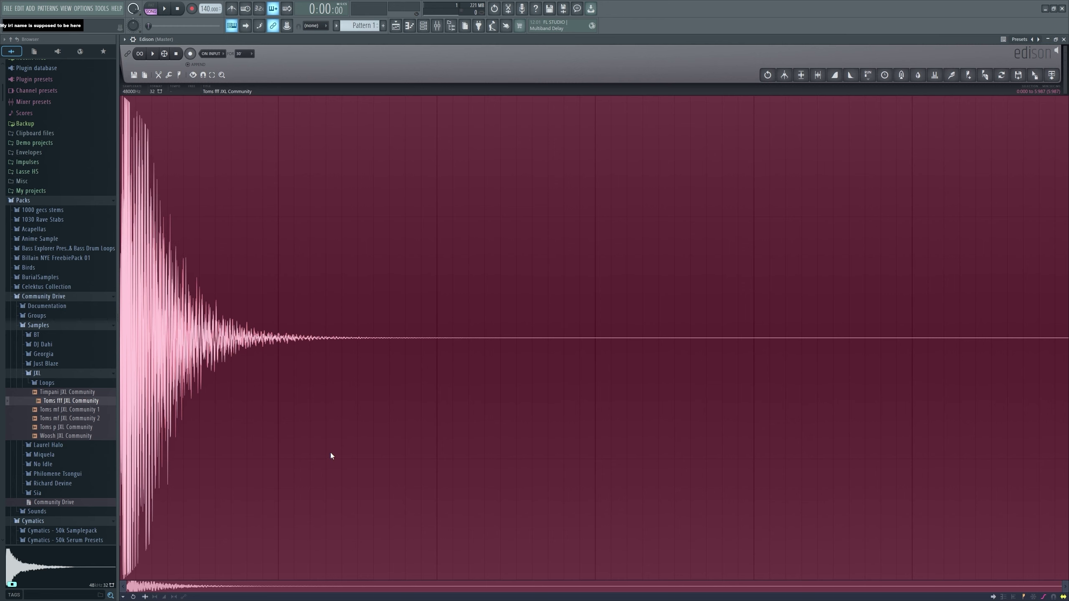
{"action": "key", "text": "Delete"}
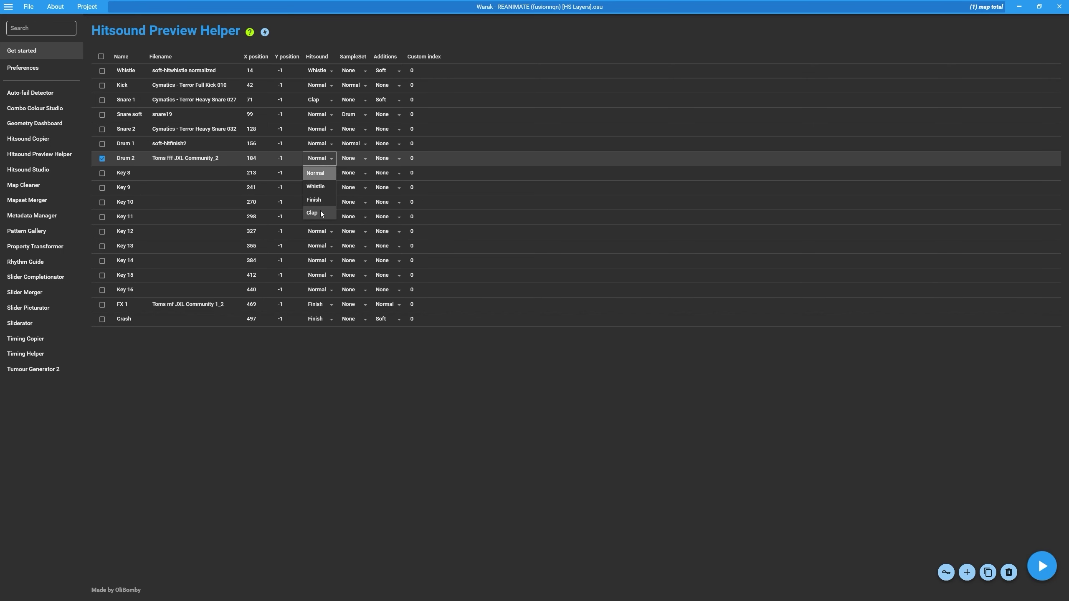
Step: Set the Drum 2 entry in Hitsound Preview Helper to the Clap hitsound with Soft additions
{"action": "left_click", "coordinate": [321, 214]}
{"action": "left_click", "coordinate": [384, 158]}
{"action": "left_click", "coordinate": [388, 200]}
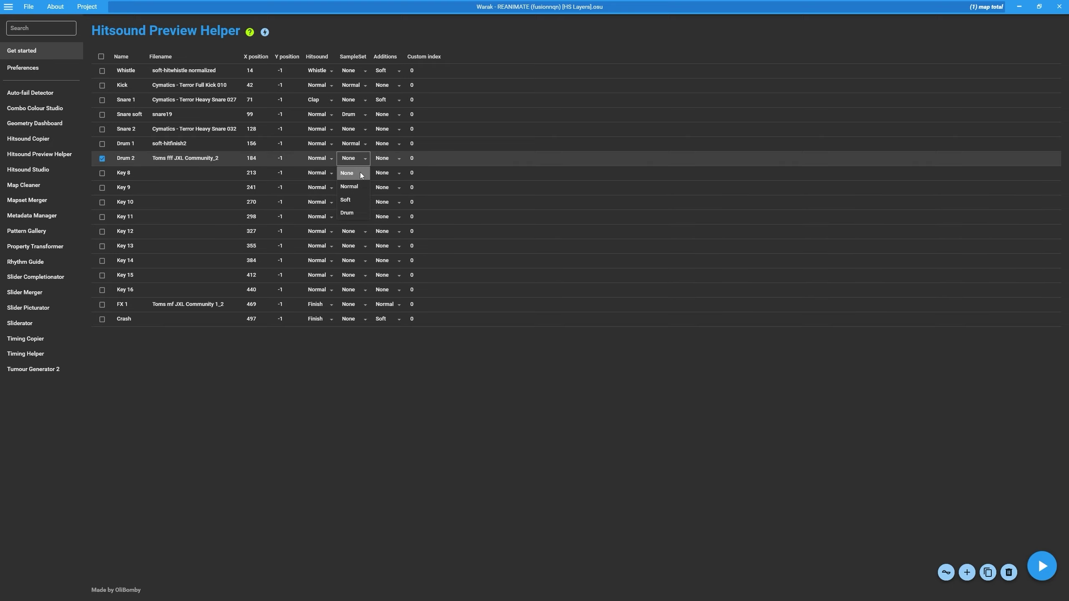
{"action": "left_click", "coordinate": [320, 144]}
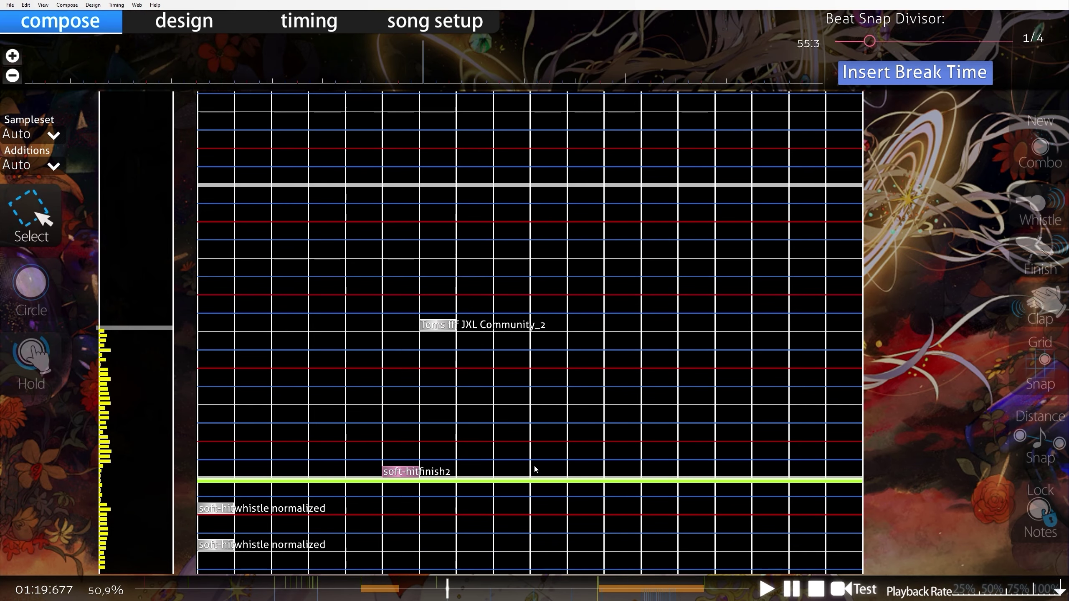
Step: Load soft-hitfinish2 into FL Studio's playlist in place of the Toms fff clip and set the snapping to Line
{"action": "key", "text": "alt+Tab"}
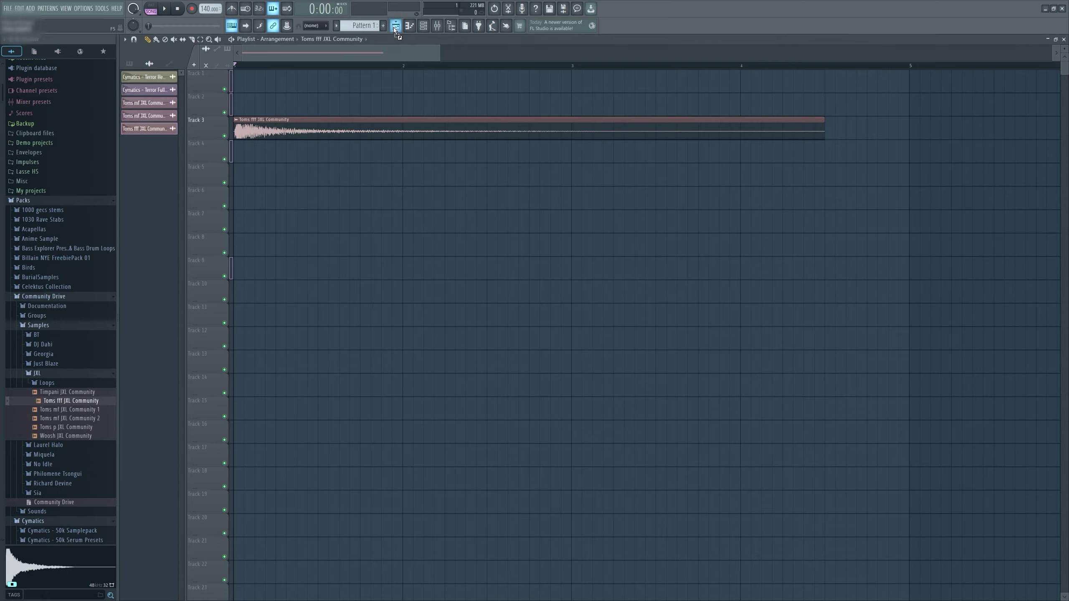
{"action": "left_click_drag", "start_coordinate": [396, 31], "coordinate": [268, 69]}
{"action": "right_click", "coordinate": [308, 127]}
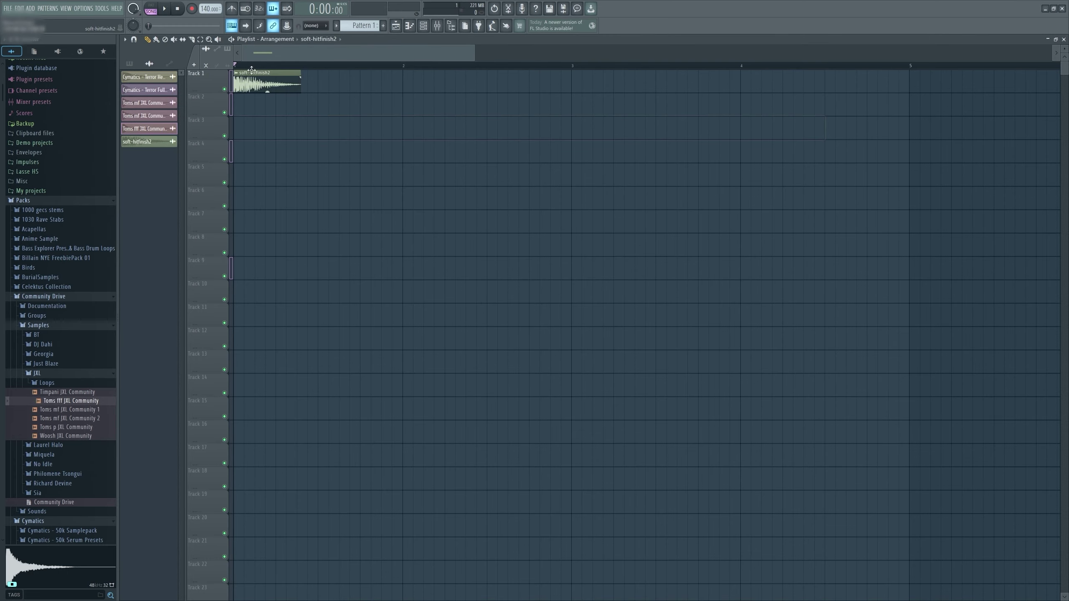
{"action": "left_click", "coordinate": [316, 28]}
{"action": "left_click", "coordinate": [311, 37]}
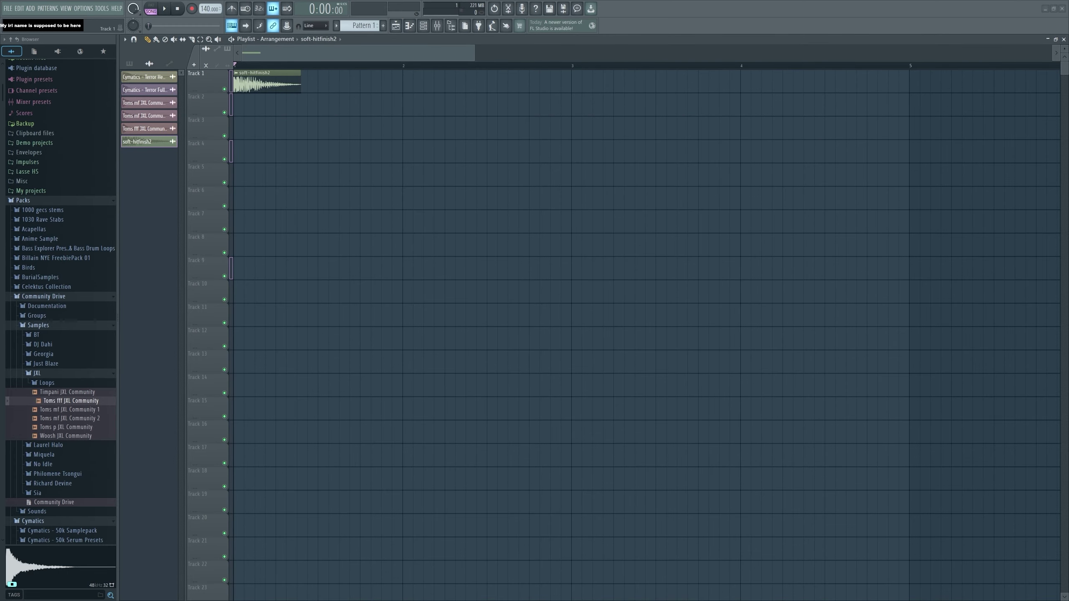
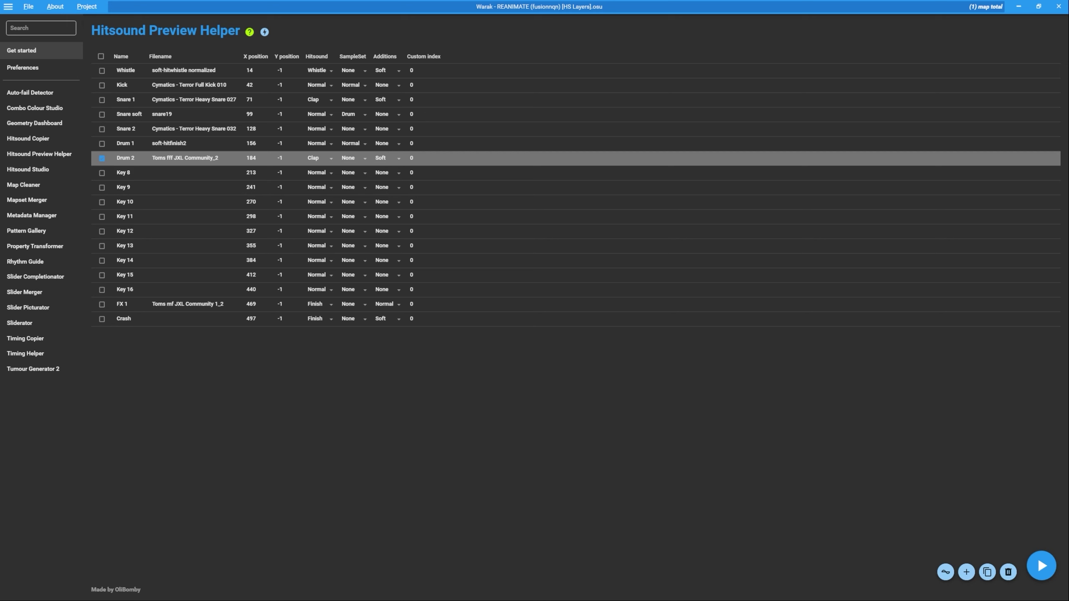
Step: Switch to the osu! editor and place half-beat whistle notes in the first column around 01:25:315
{"action": "key", "text": "alt+Tab"}
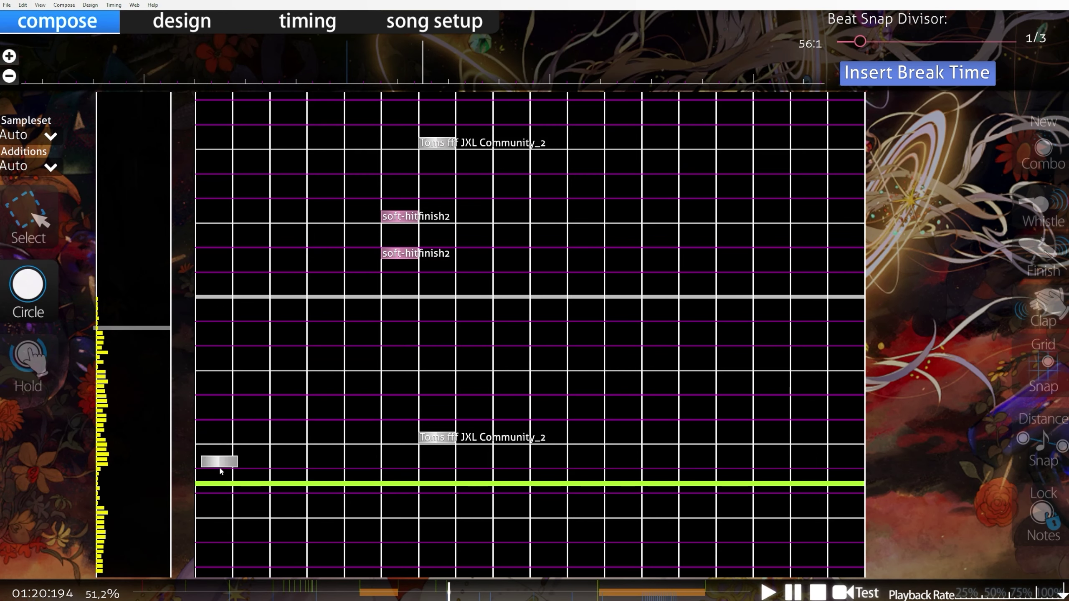
{"action": "scroll", "coordinate": [223, 435], "scroll_direction": "up", "scroll_amount": 14}
{"action": "key", "text": "1"}
{"action": "scroll", "coordinate": [294, 542], "scroll_direction": "down", "scroll_amount": 12}
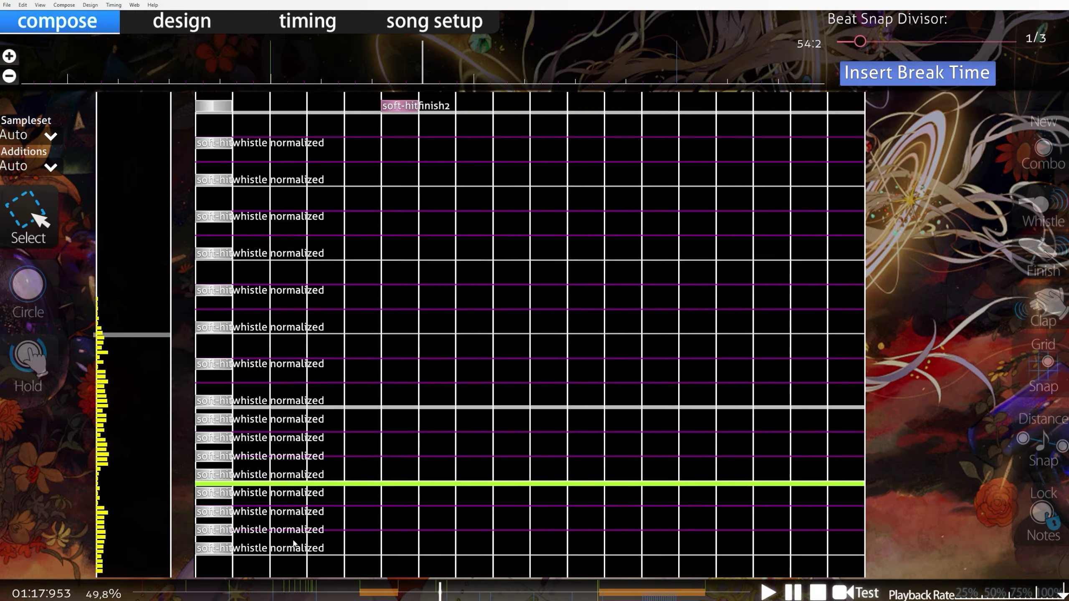
{"action": "scroll", "coordinate": [255, 384], "scroll_direction": "up", "scroll_amount": 13}
{"action": "scroll", "coordinate": [323, 329], "scroll_direction": "down", "scroll_amount": 8}
{"action": "scroll", "coordinate": [323, 329], "scroll_direction": "up", "scroll_amount": 20}
{"action": "key", "text": "2"}
{"action": "left_click", "coordinate": [214, 530]}
{"action": "left_click", "coordinate": [215, 495]}
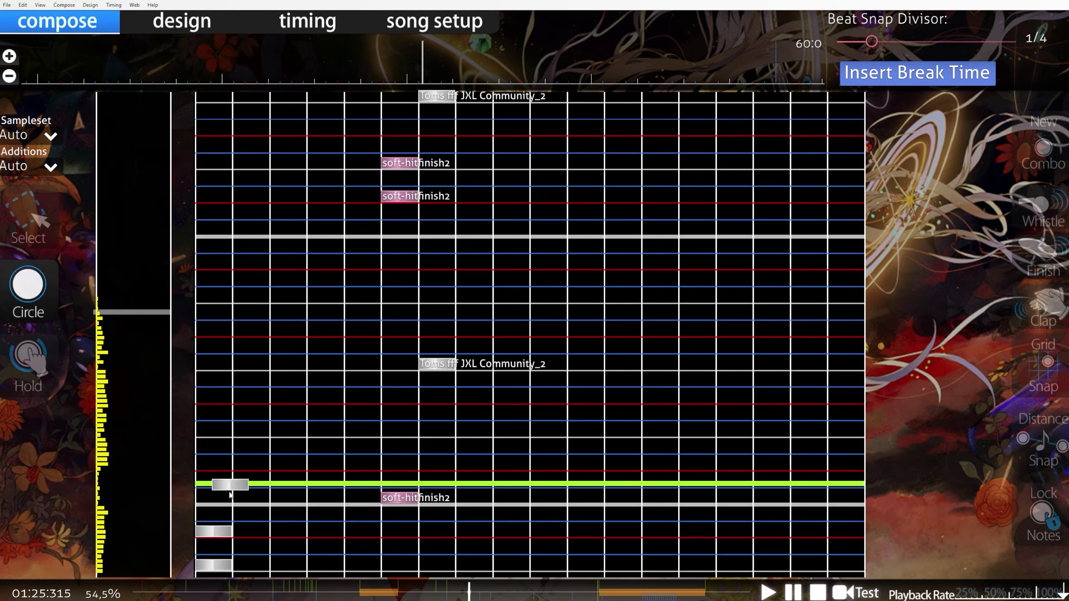
{"action": "left_click", "coordinate": [215, 525]}
{"action": "left_click", "coordinate": [215, 458]}
{"action": "left_click", "coordinate": [214, 425]}
{"action": "scroll", "coordinate": [270, 462], "scroll_direction": "down", "scroll_amount": 9}
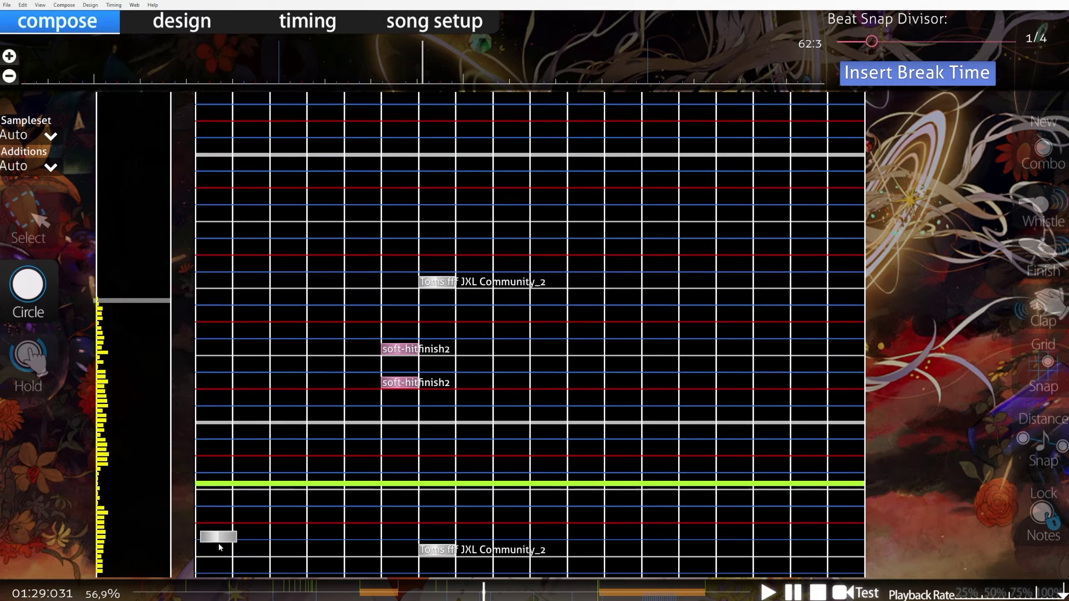
Step: Place a run of whistle notes at 1/3 snap in the first column from about 01:30:941 to past 01:31:543
{"action": "scroll", "coordinate": [390, 458], "scroll_direction": "up", "scroll_amount": 15}
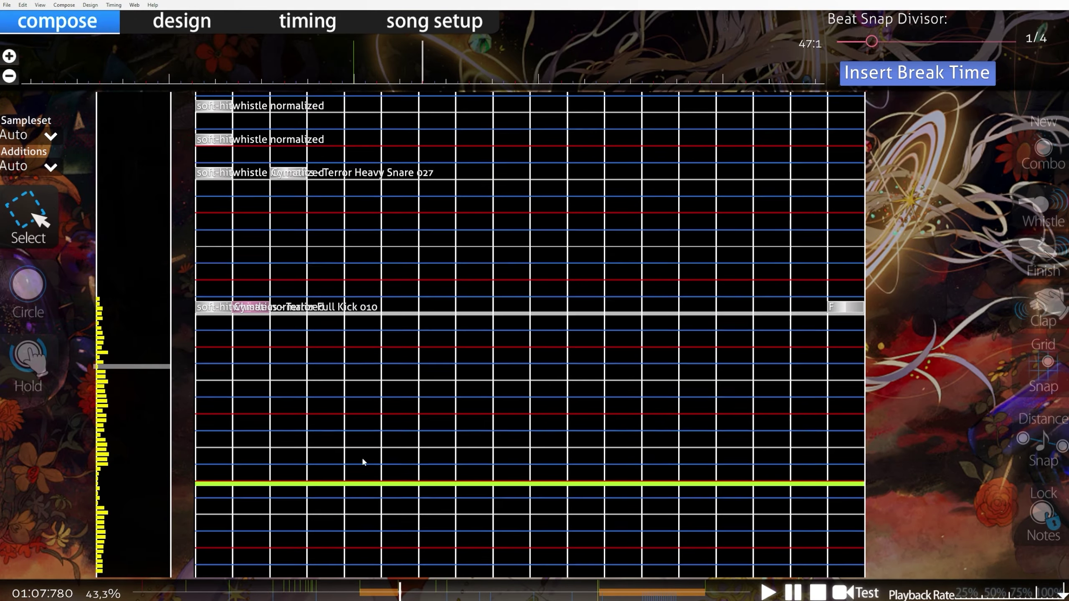
{"action": "scroll", "coordinate": [362, 459], "scroll_direction": "down", "scroll_amount": 7}
{"action": "scroll", "coordinate": [336, 344], "scroll_direction": "down", "scroll_amount": 20}
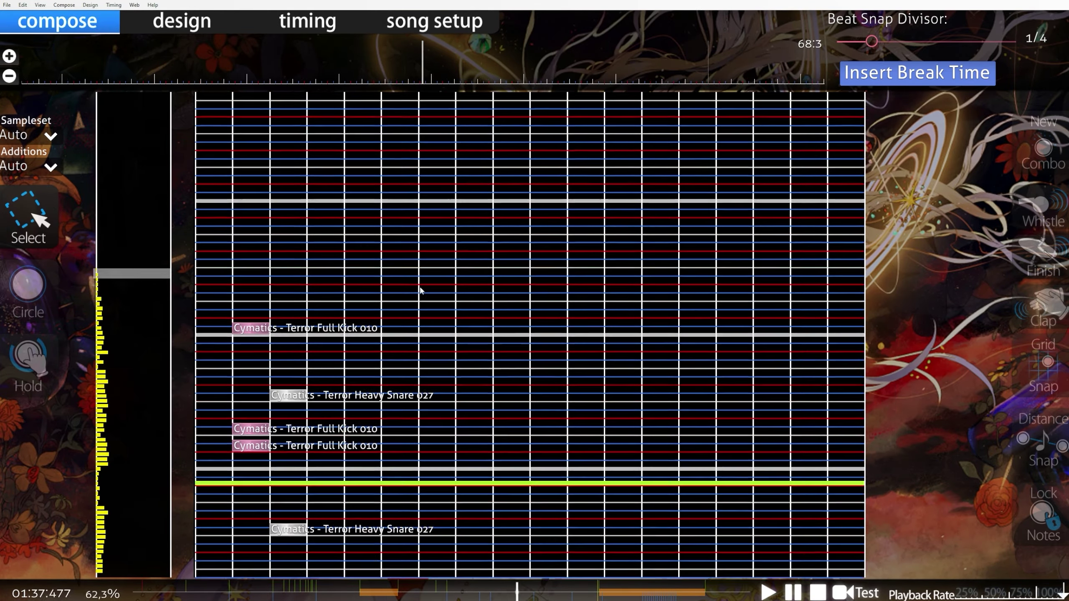
{"action": "left_click", "coordinate": [447, 591]}
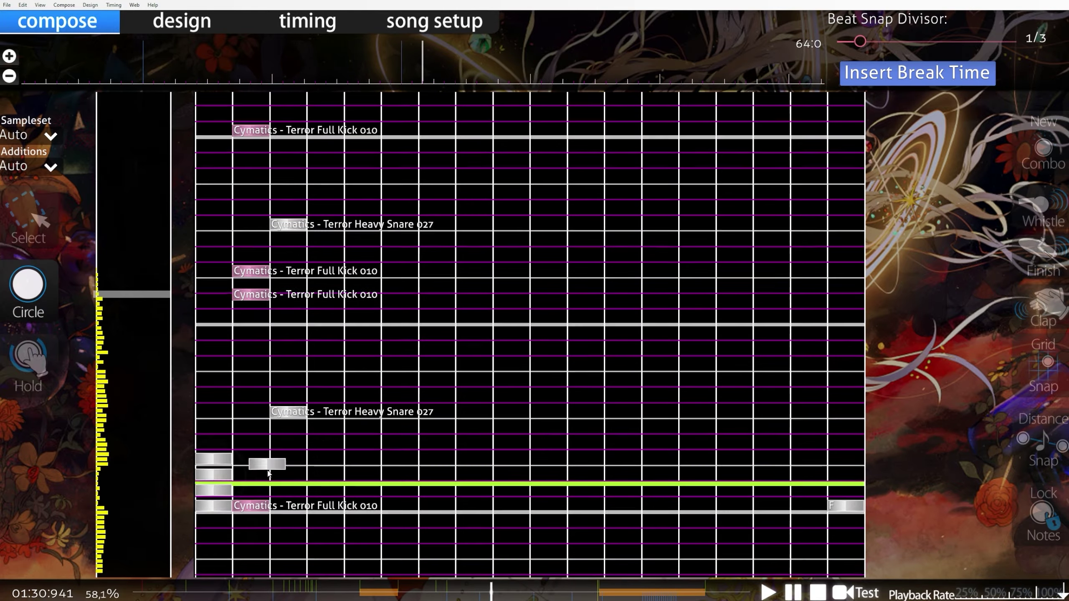
{"action": "scroll", "coordinate": [265, 467], "scroll_direction": "down", "scroll_amount": 6}
{"action": "left_click", "coordinate": [219, 459]}
{"action": "left_click", "coordinate": [219, 400]}
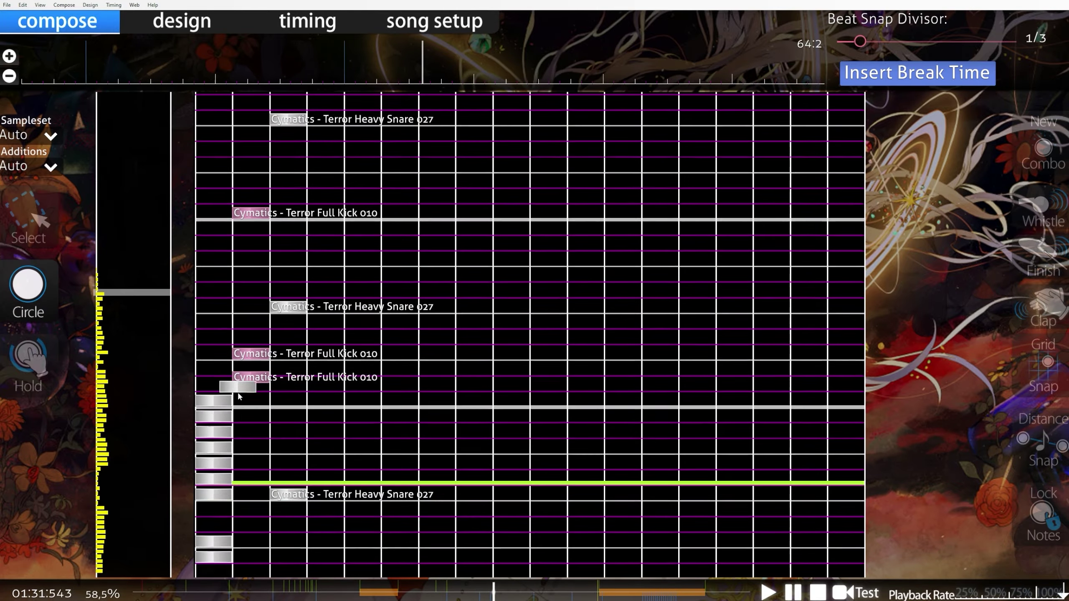
Step: Extend the first-column whistle layer at 1/3 snap to beyond 01:38:872
{"action": "scroll", "coordinate": [249, 421], "scroll_direction": "down", "scroll_amount": 17}
{"action": "left_click", "coordinate": [219, 460]}
{"action": "scroll", "coordinate": [259, 454], "scroll_direction": "up", "scroll_amount": 1}
{"action": "key", "text": "1"}
{"action": "left_click_drag", "start_coordinate": [185, 489], "coordinate": [227, 563]}
{"action": "scroll", "coordinate": [253, 370], "scroll_direction": "down", "scroll_amount": 20}
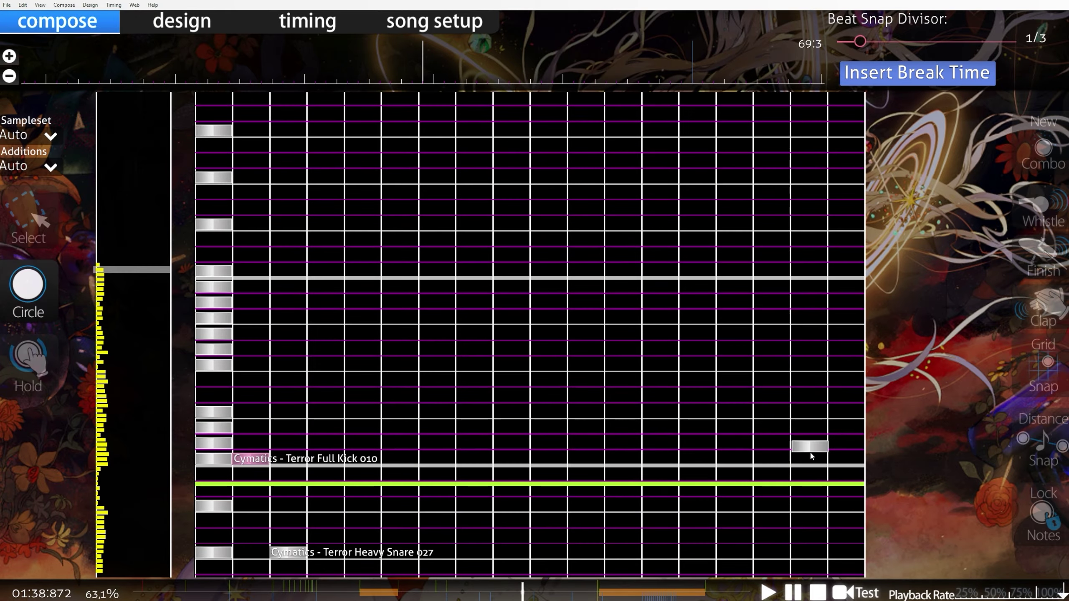
Step: Add a crash note in the eighteenth column on the kick downbeat just after 01:38:872
{"action": "left_click", "coordinate": [846, 459]}
{"action": "scroll", "coordinate": [716, 404], "scroll_direction": "down", "scroll_amount": 1}
{"action": "key", "text": "1"}
{"action": "scroll", "coordinate": [573, 365], "scroll_direction": "down", "scroll_amount": 20}
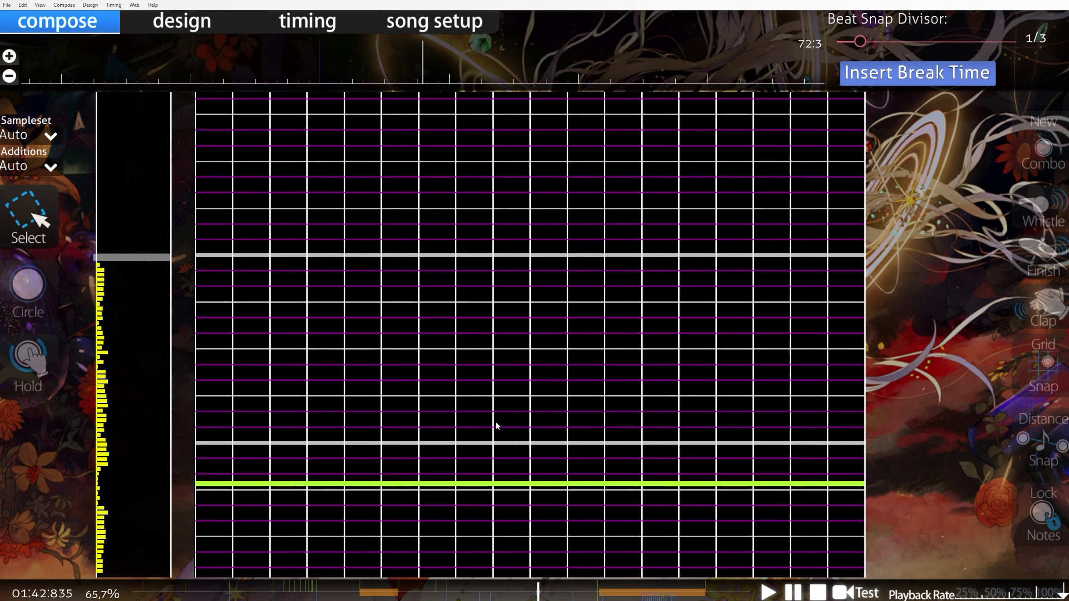
Step: Set the beat snap to 1/4, copy an earlier section's whistle pattern and paste it into the first column around 01:43:642
{"action": "scroll", "coordinate": [495, 421], "scroll_direction": "up", "scroll_amount": 10}
{"action": "key", "text": "F6"}
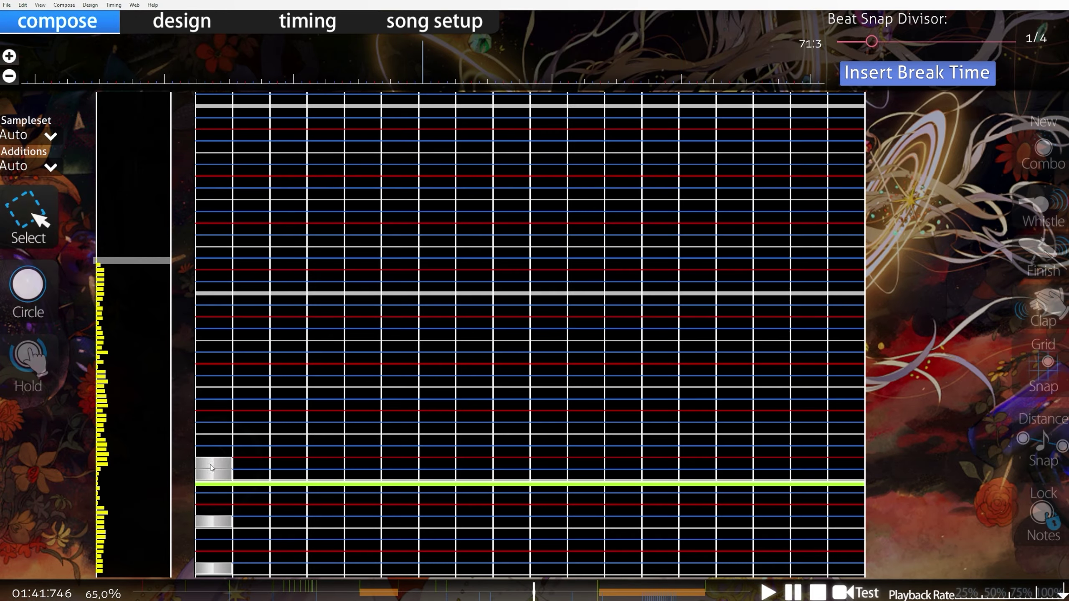
{"action": "key", "text": "space"}
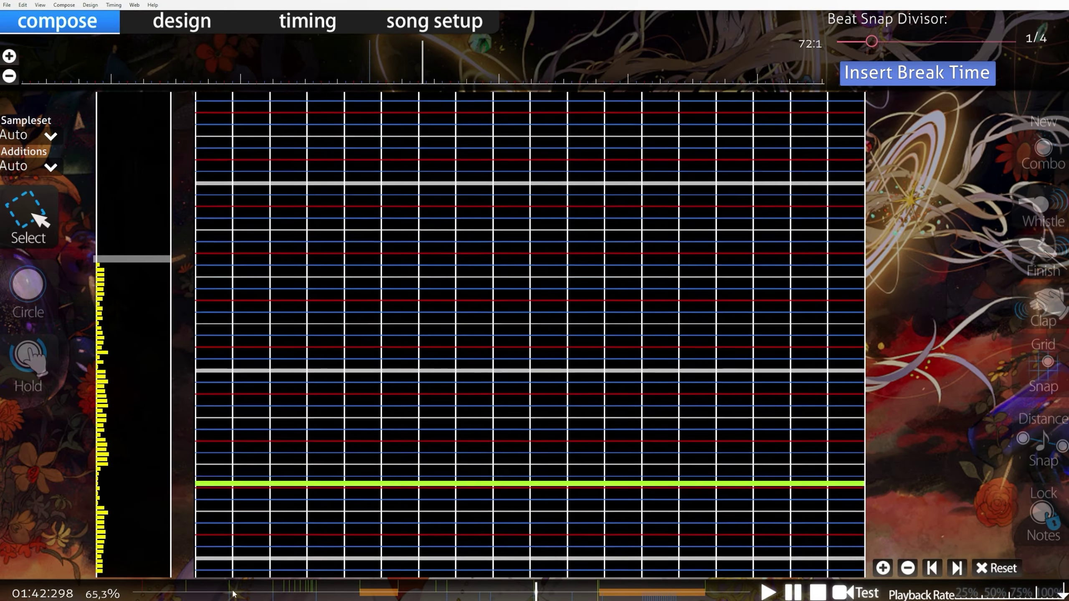
{"action": "left_click", "coordinate": [220, 593]}
{"action": "left_click_drag", "start_coordinate": [237, 464], "coordinate": [178, 352]}
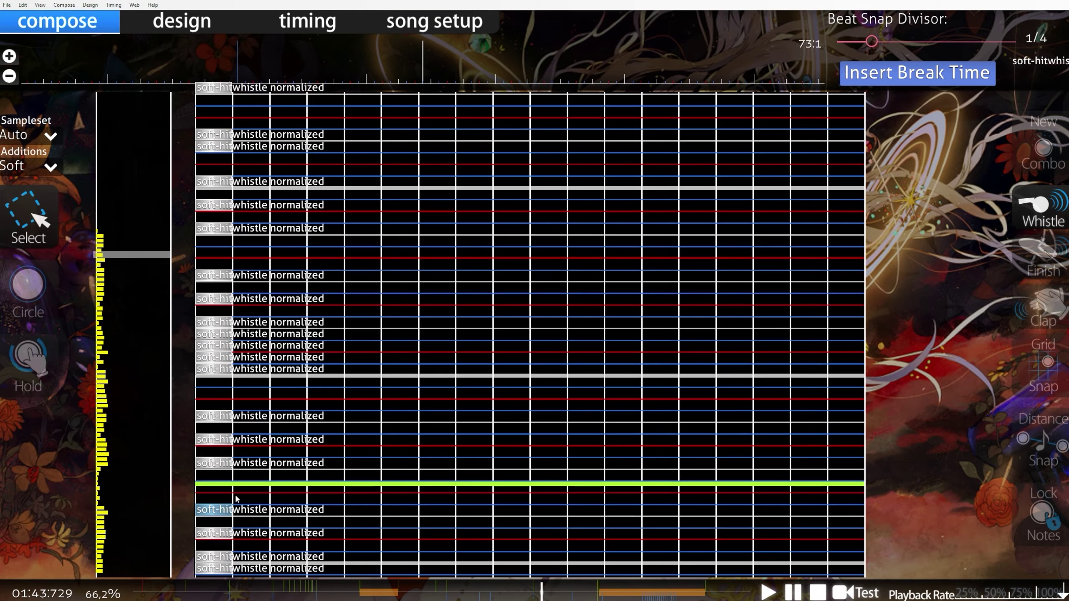
{"action": "scroll", "coordinate": [236, 497], "scroll_direction": "up", "scroll_amount": 2}
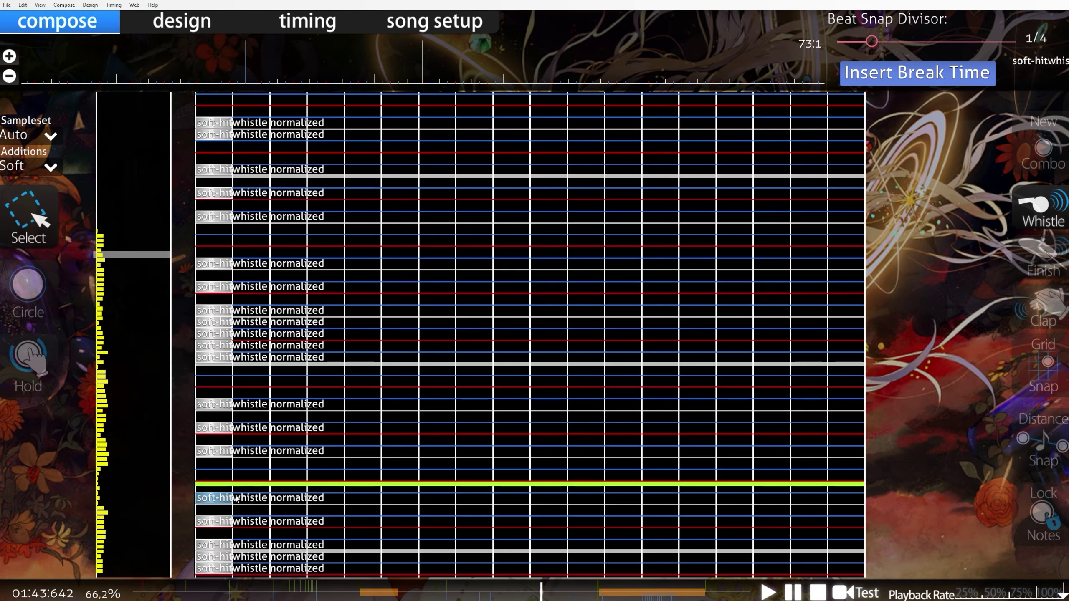
{"action": "key", "text": "ctrl+v"}
{"action": "scroll", "coordinate": [235, 499], "scroll_direction": "down", "scroll_amount": 3}
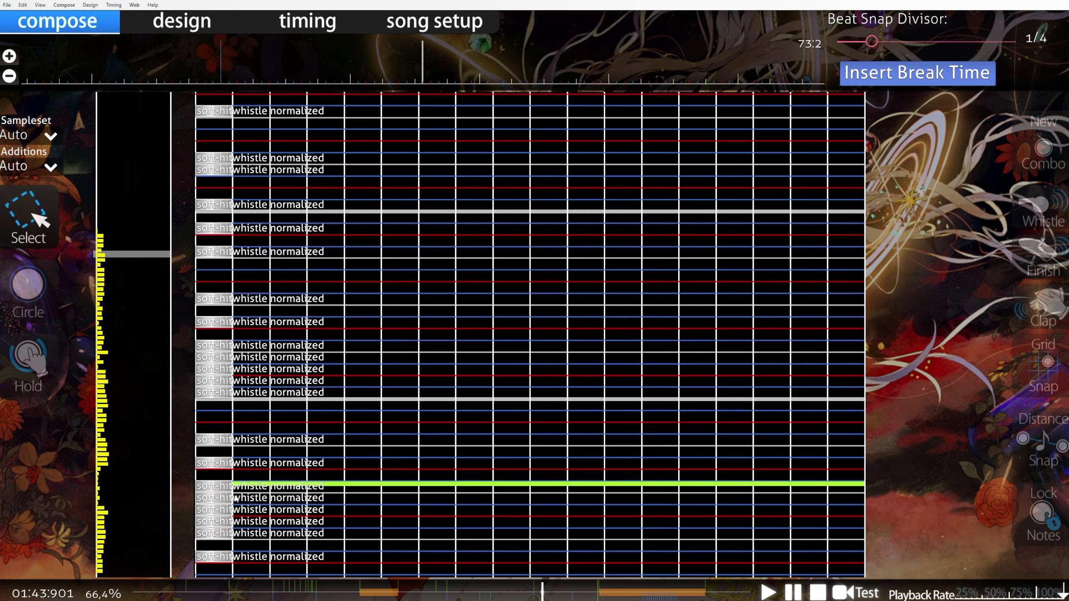
Step: Select the first-column whistle notes from just after 01:41:364 through about 01:50:711
{"action": "left_click", "coordinate": [574, 593]}
{"action": "left_click", "coordinate": [533, 594]}
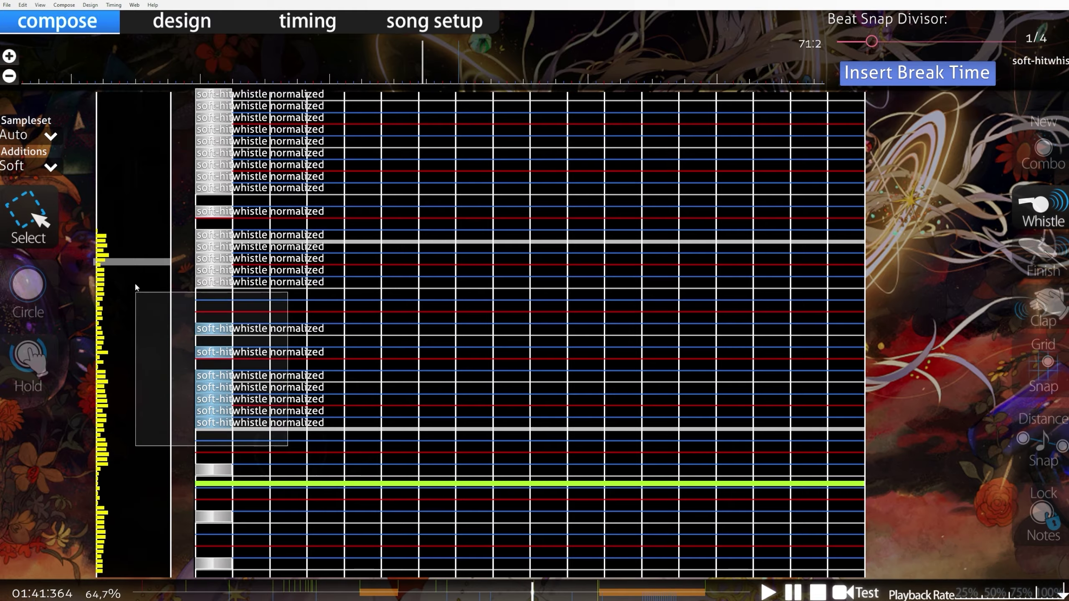
{"action": "scroll", "coordinate": [139, 280], "scroll_direction": "down", "scroll_amount": 11}
{"action": "left_click_drag", "start_coordinate": [135, 284], "coordinate": [224, 439]}
{"action": "scroll", "coordinate": [225, 438], "scroll_direction": "up", "scroll_amount": 3}
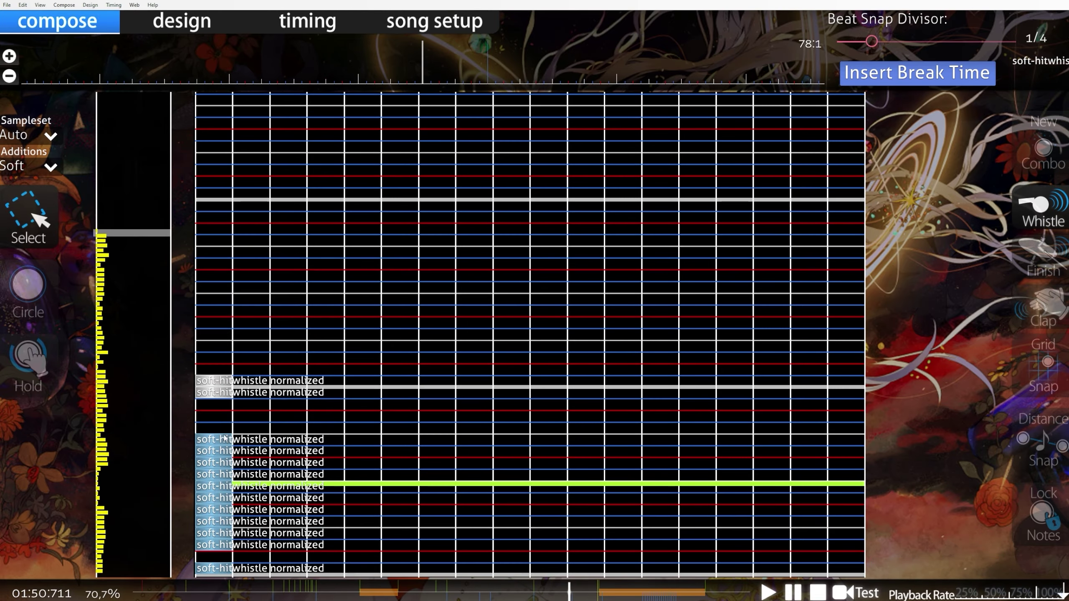
Step: Copy the first-column whistle pattern from about 00:13:311 onward and paste it over the section around 01:43:987
{"action": "left_click", "coordinate": [272, 594]}
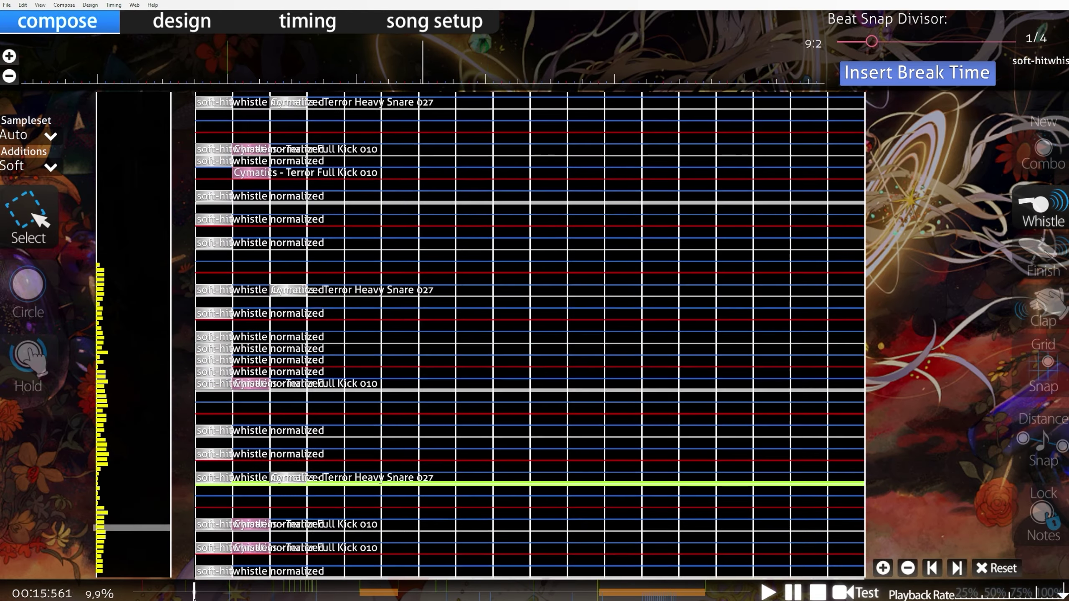
{"action": "mouse_move", "coordinate": [194, 598]}
{"action": "left_mouse_down"}
{"action": "mouse_move", "coordinate": [227, 597]}
{"action": "mouse_move", "coordinate": [191, 597]}
{"action": "left_mouse_up"}
{"action": "scroll", "coordinate": [253, 552], "scroll_direction": "up", "scroll_amount": 12}
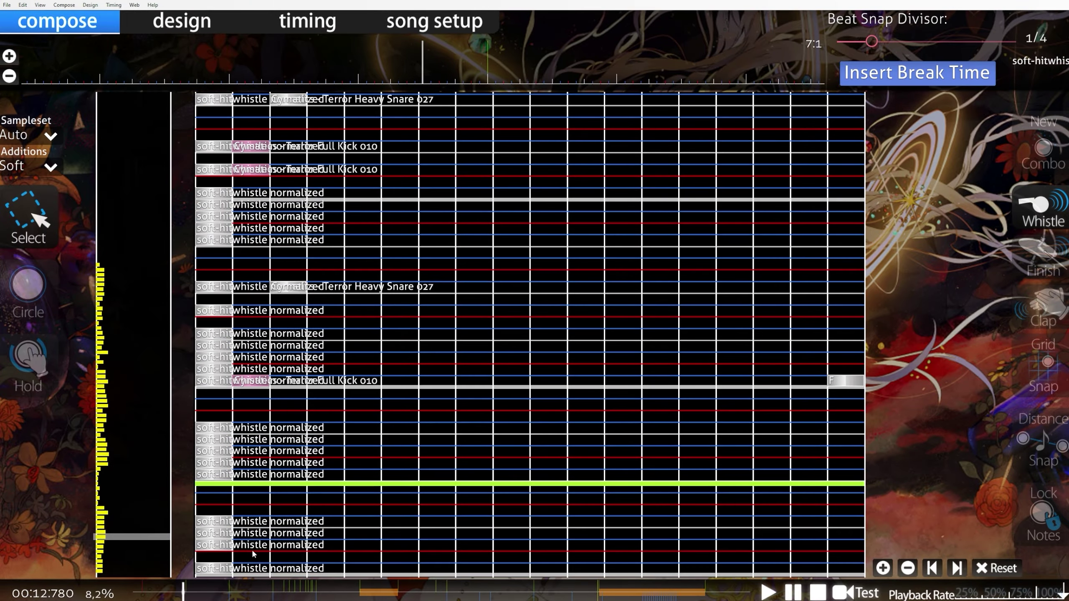
{"action": "scroll", "coordinate": [254, 554], "scroll_direction": "down", "scroll_amount": 4}
{"action": "key", "text": "space"}
{"action": "key", "text": "space"}
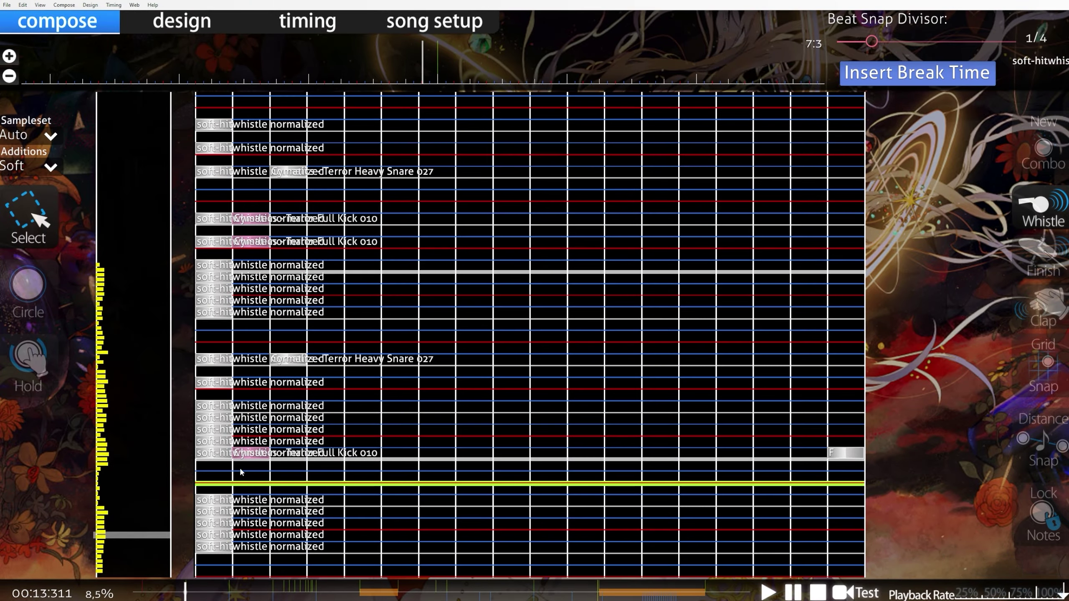
{"action": "left_click_drag", "start_coordinate": [238, 467], "coordinate": [180, 353]}
{"action": "scroll", "coordinate": [180, 353], "scroll_direction": "down", "scroll_amount": 20}
{"action": "left_click", "coordinate": [465, 592]}
{"action": "left_click", "coordinate": [534, 592]}
{"action": "scroll", "coordinate": [387, 490], "scroll_direction": "down", "scroll_amount": 20}
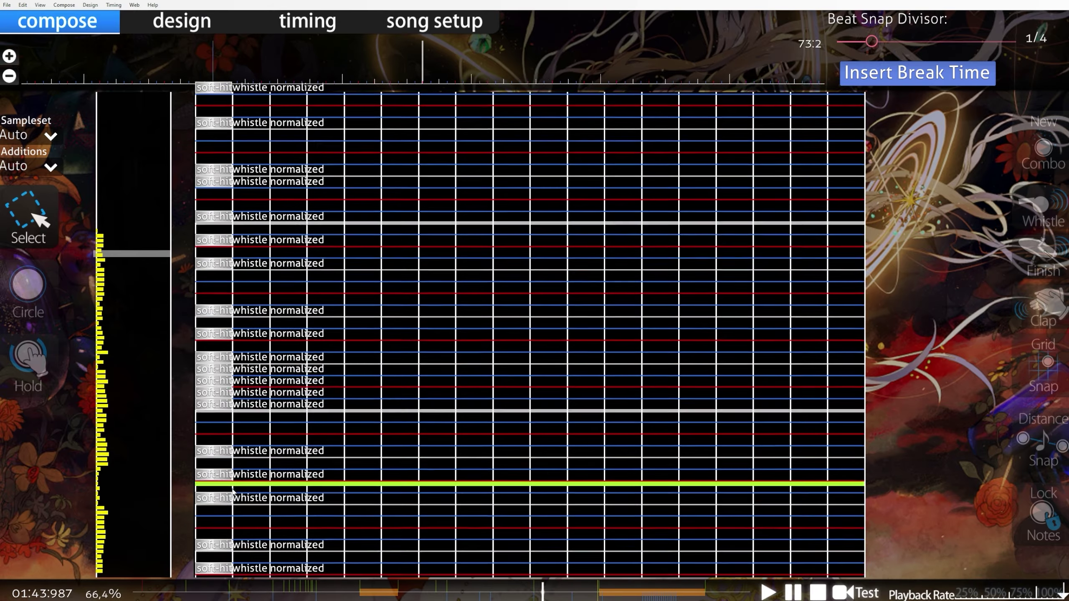
Step: Continue the soft-hitwhistle pattern in the first column up to about 01:51 and save the beatmap
{"action": "scroll", "coordinate": [287, 485], "scroll_direction": "up", "scroll_amount": 9}
{"action": "scroll", "coordinate": [289, 486], "scroll_direction": "down", "scroll_amount": 20}
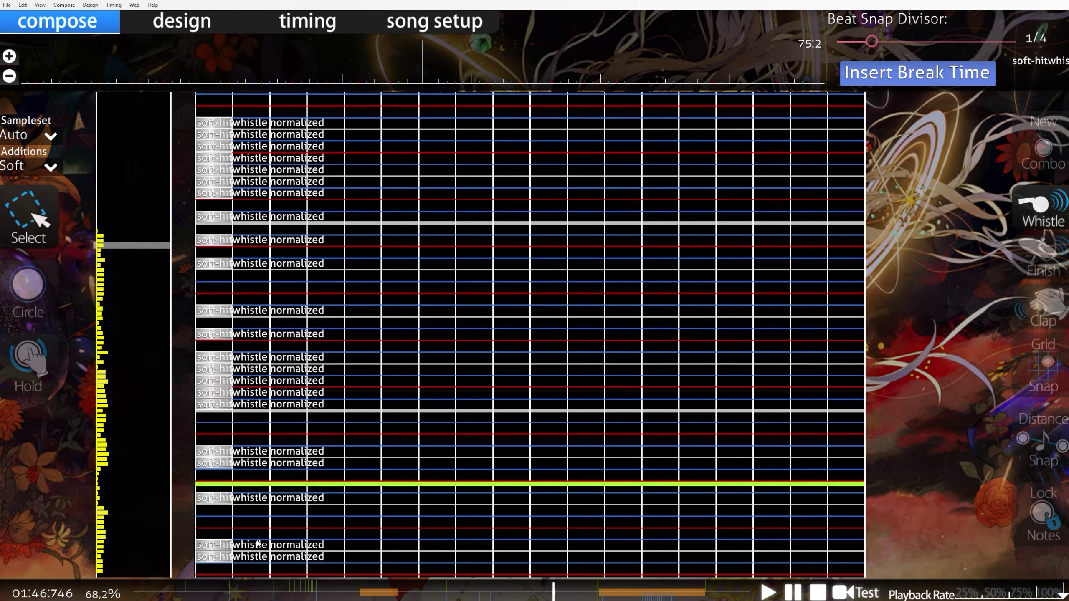
{"action": "scroll", "coordinate": [262, 471], "scroll_direction": "down", "scroll_amount": 6}
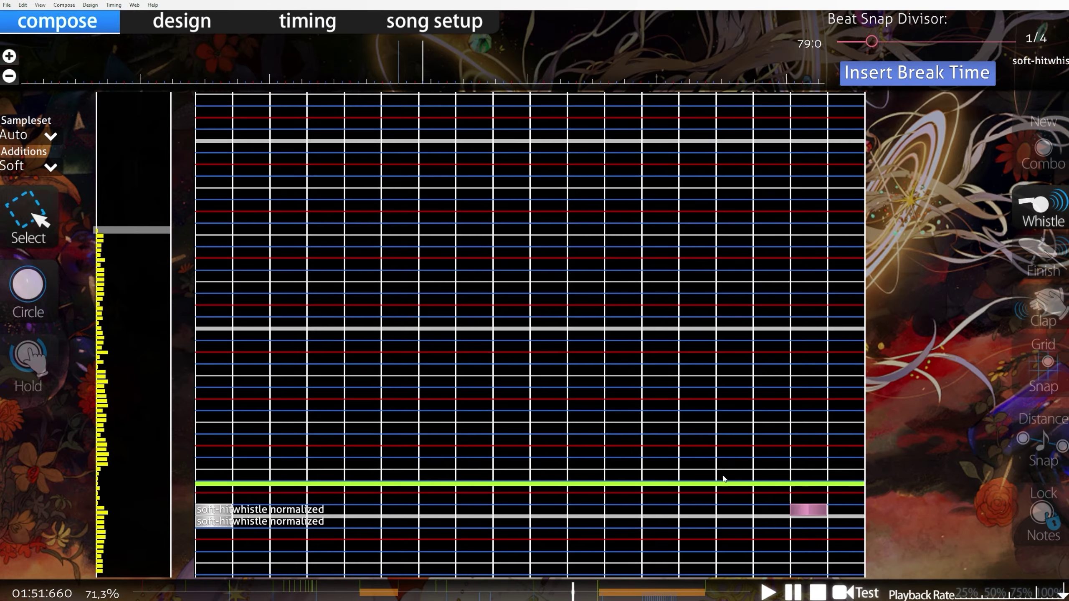
{"action": "scroll", "coordinate": [768, 395], "scroll_direction": "up", "scroll_amount": 4}
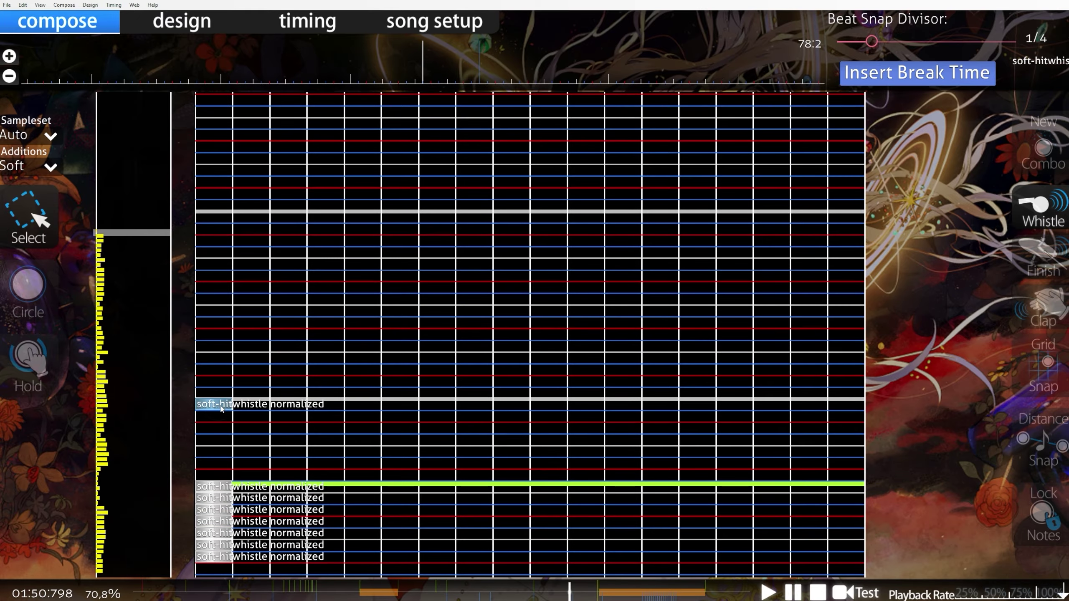
{"action": "scroll", "coordinate": [300, 418], "scroll_direction": "down", "scroll_amount": 2}
{"action": "scroll", "coordinate": [300, 417], "scroll_direction": "down", "scroll_amount": 2}
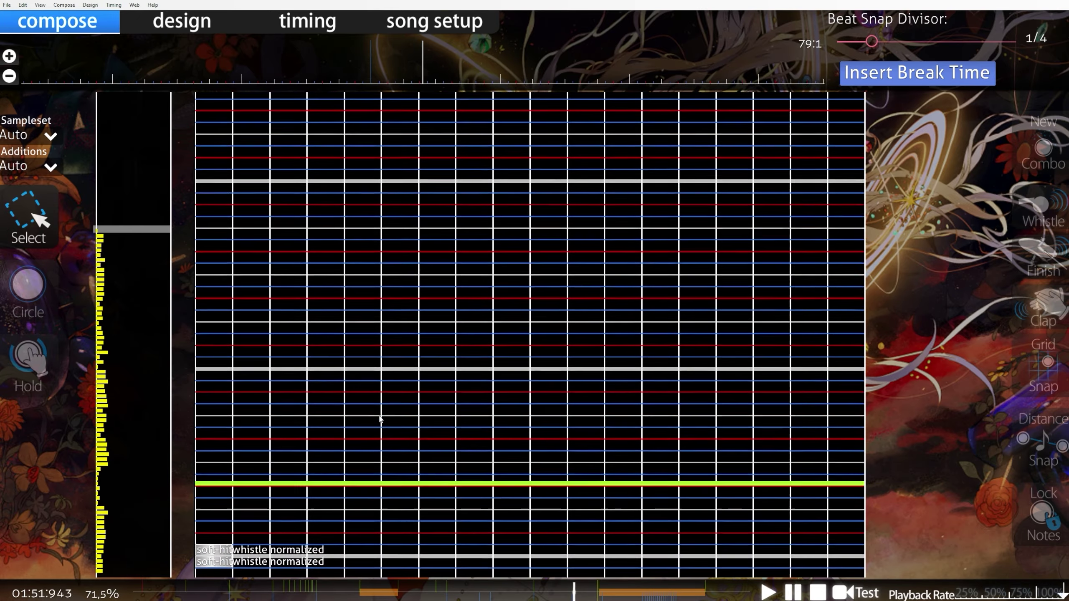
{"action": "key", "text": "ctrl+s"}
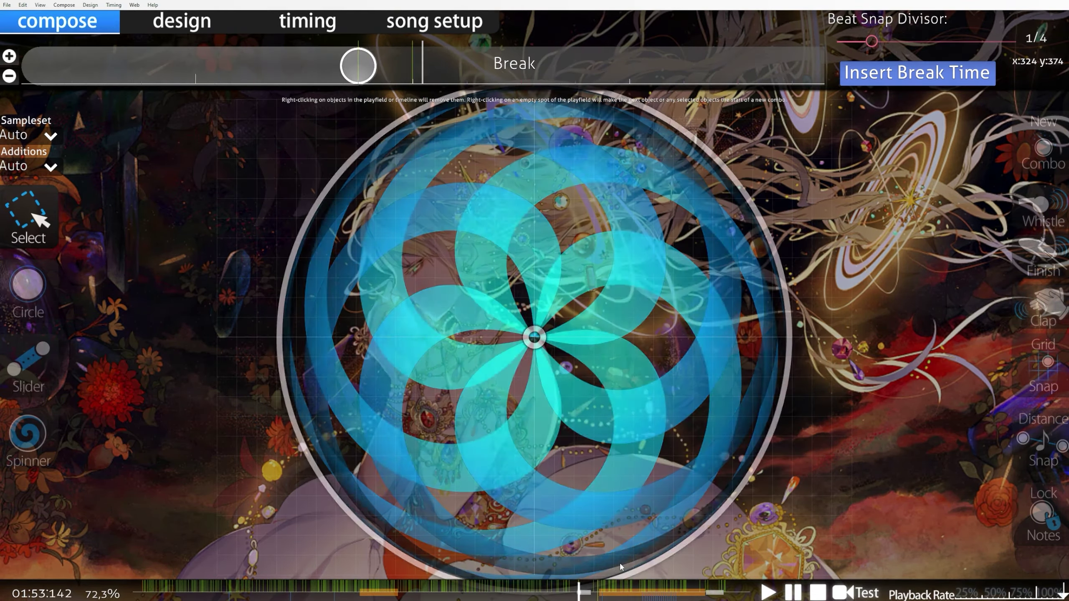
Step: Leave the current difficulty, open the hitsound difficulty for editing and go to about 01:51
{"action": "key", "text": "Escape"}
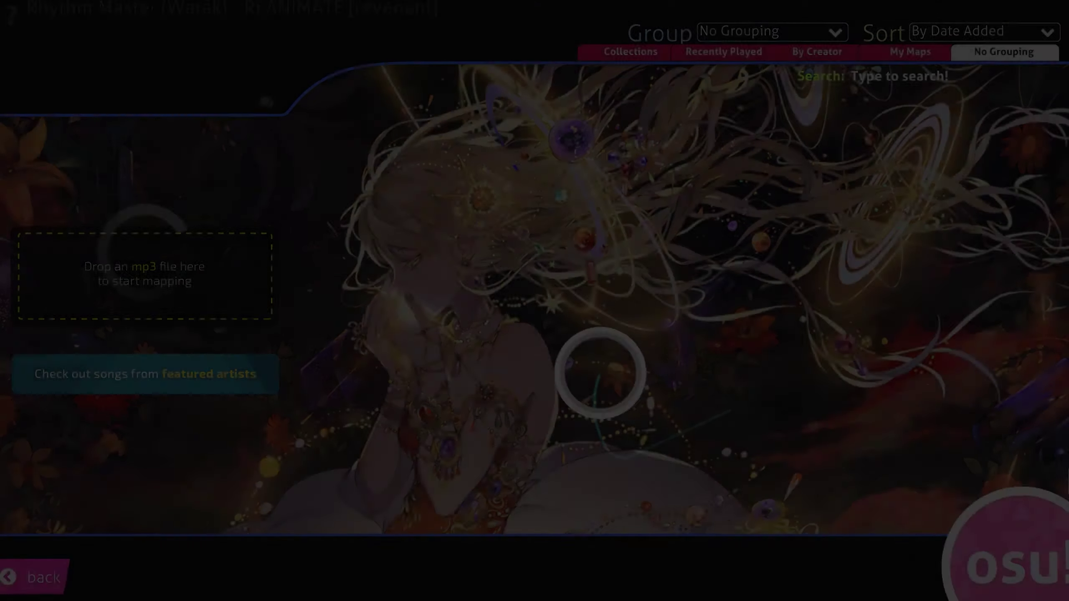
{"action": "left_click", "coordinate": [867, 312]}
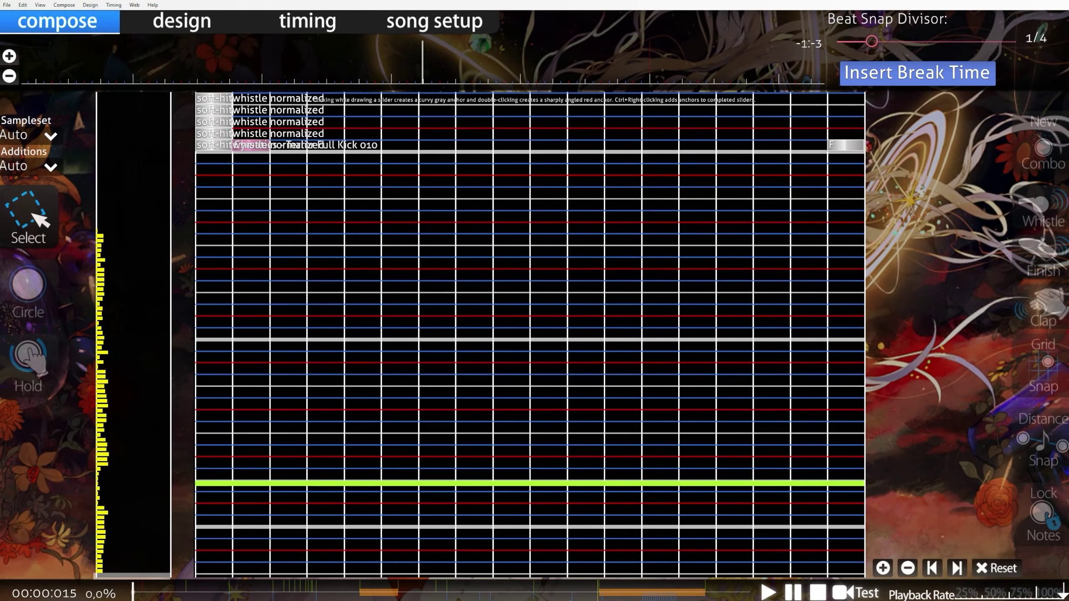
{"action": "left_click", "coordinate": [572, 597]}
{"action": "scroll", "coordinate": [587, 461], "scroll_direction": "up", "scroll_amount": 5}
{"action": "key", "text": "space"}
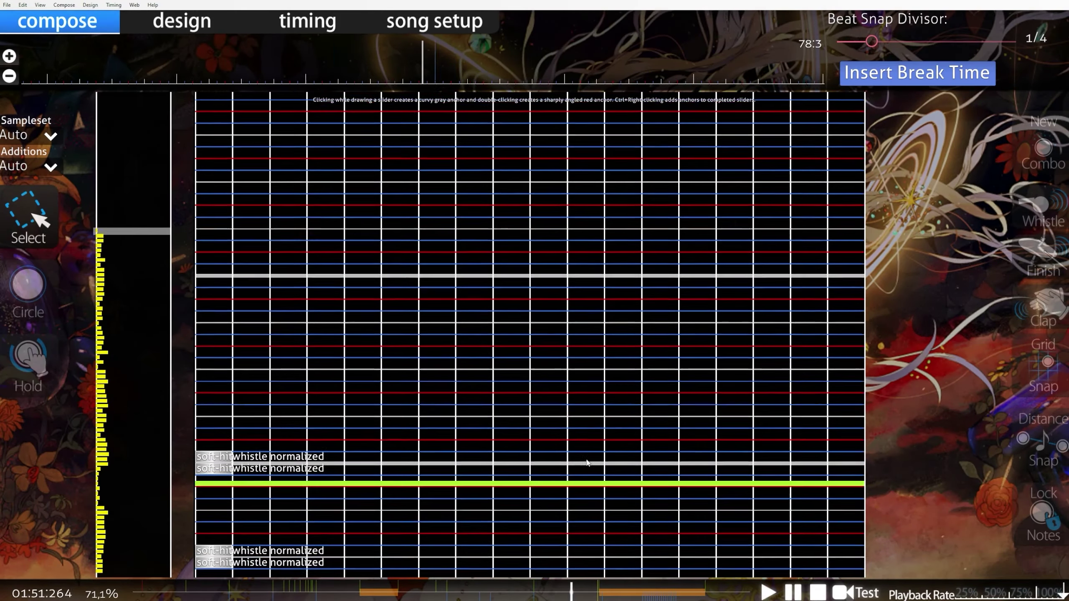
Step: Copy the hitsound pattern starting at about 00:46 and paste it at the second kiai section, around 01:58
{"action": "left_click", "coordinate": [489, 593]}
{"action": "scroll", "coordinate": [477, 497], "scroll_direction": "up", "scroll_amount": 1}
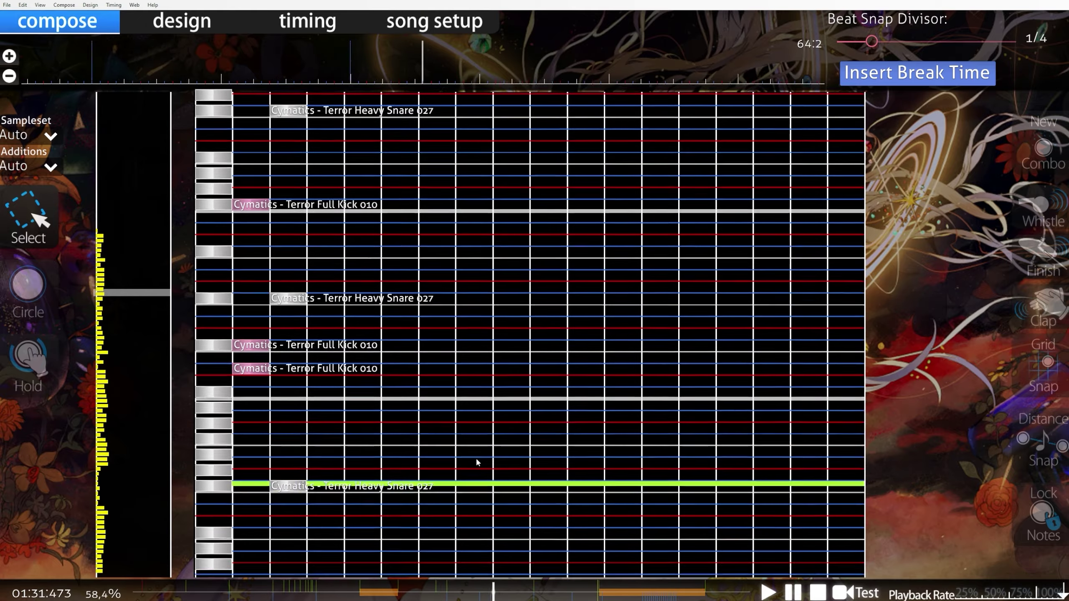
{"action": "scroll", "coordinate": [477, 462], "scroll_direction": "down", "scroll_amount": 4}
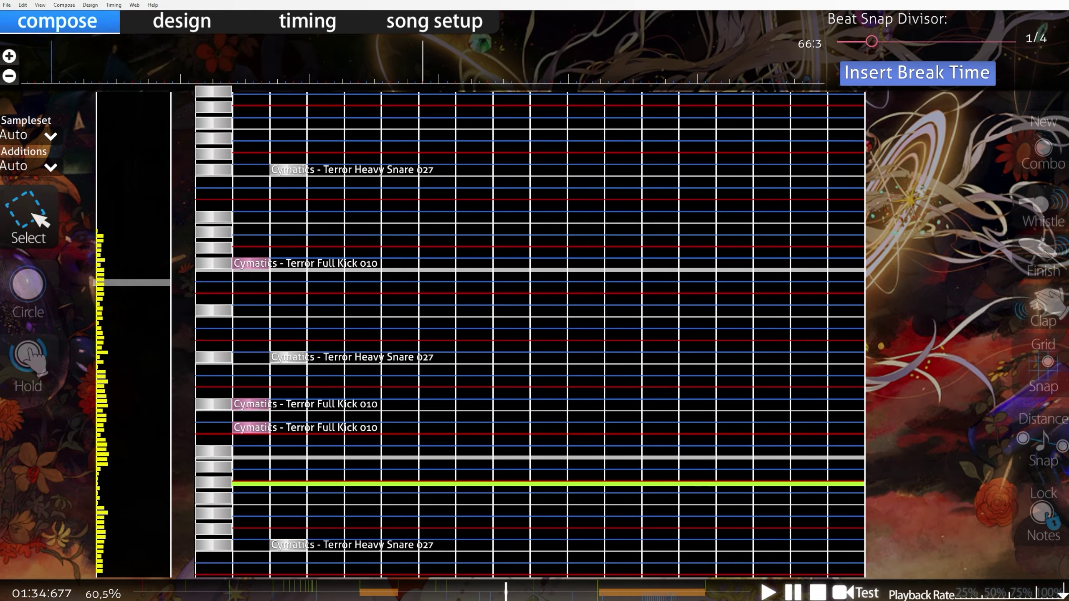
{"action": "scroll", "coordinate": [548, 493], "scroll_direction": "down", "scroll_amount": 20}
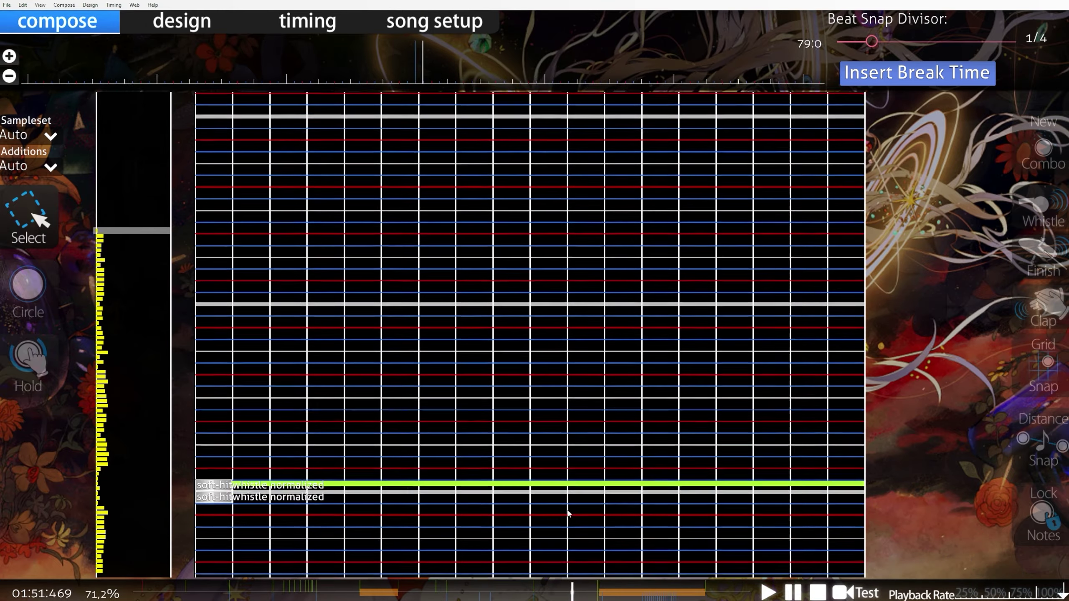
{"action": "scroll", "coordinate": [569, 513], "scroll_direction": "down", "scroll_amount": 8}
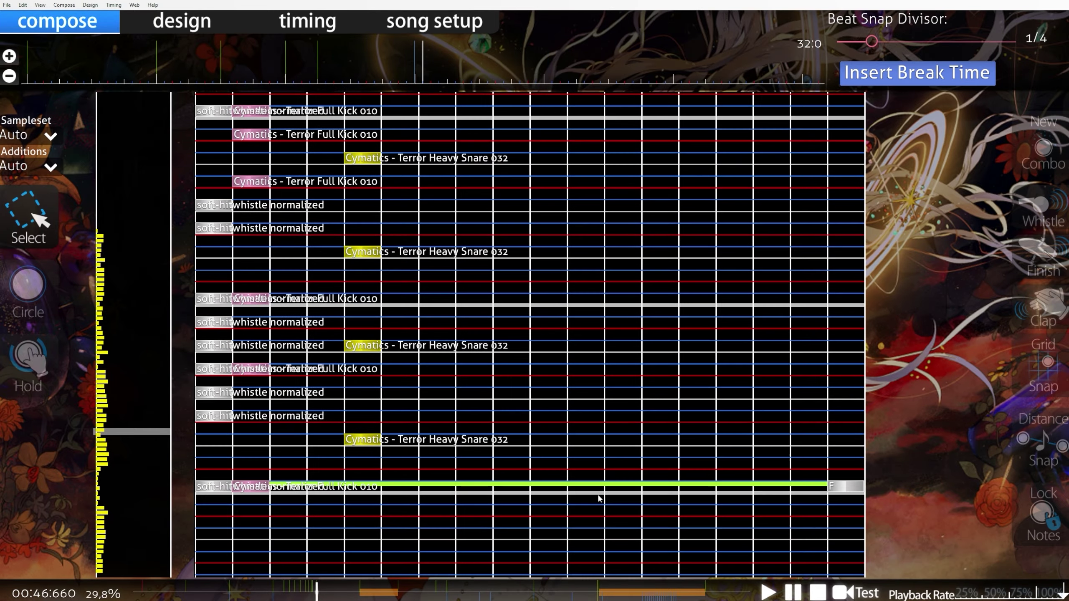
{"action": "left_click_drag", "start_coordinate": [877, 497], "coordinate": [190, 360]}
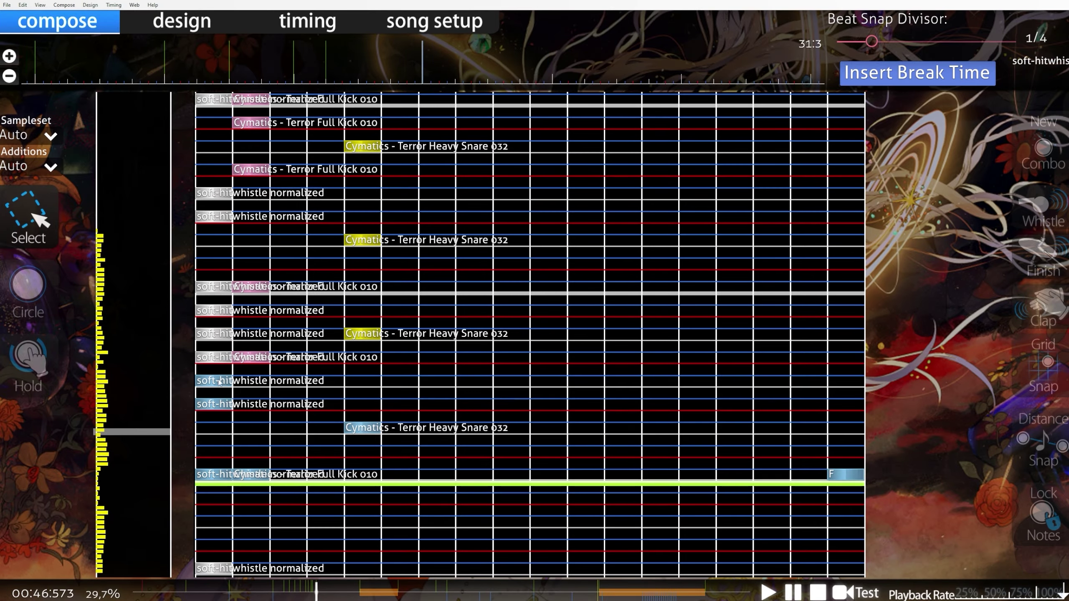
{"action": "left_click", "coordinate": [597, 595]}
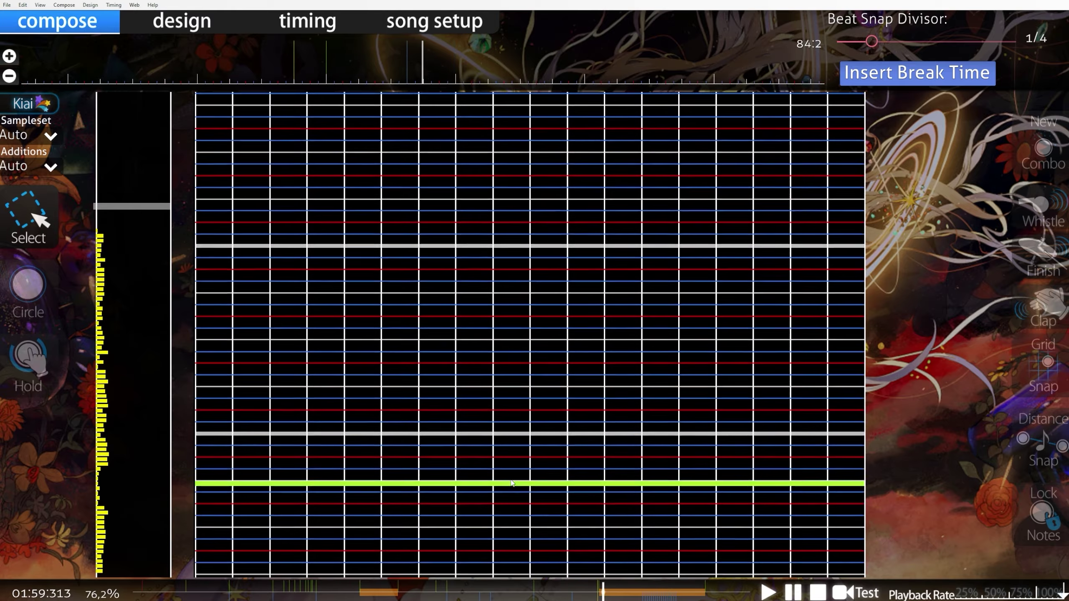
{"action": "left_click_drag", "start_coordinate": [328, 594], "coordinate": [602, 594]}
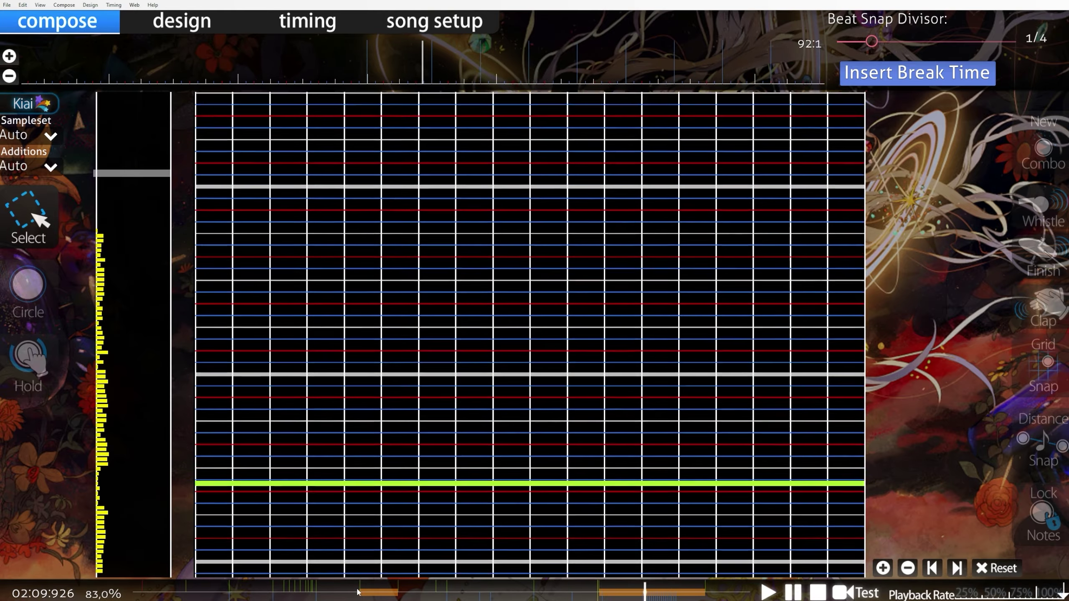
{"action": "left_click", "coordinate": [360, 593]}
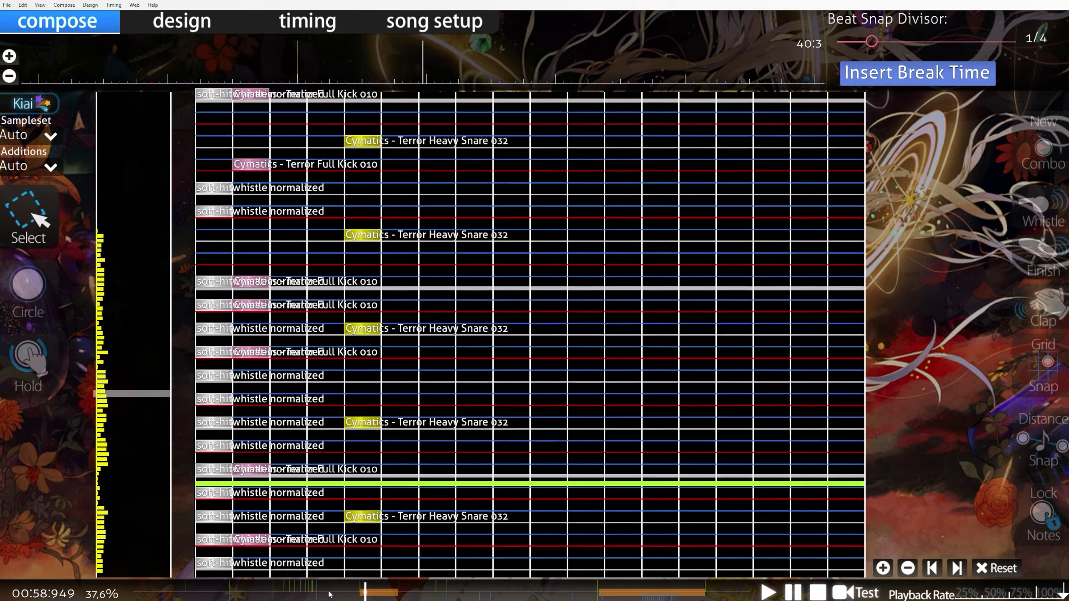
{"action": "left_click", "coordinate": [646, 597]}
{"action": "left_click_drag", "start_coordinate": [645, 597], "coordinate": [680, 597]}
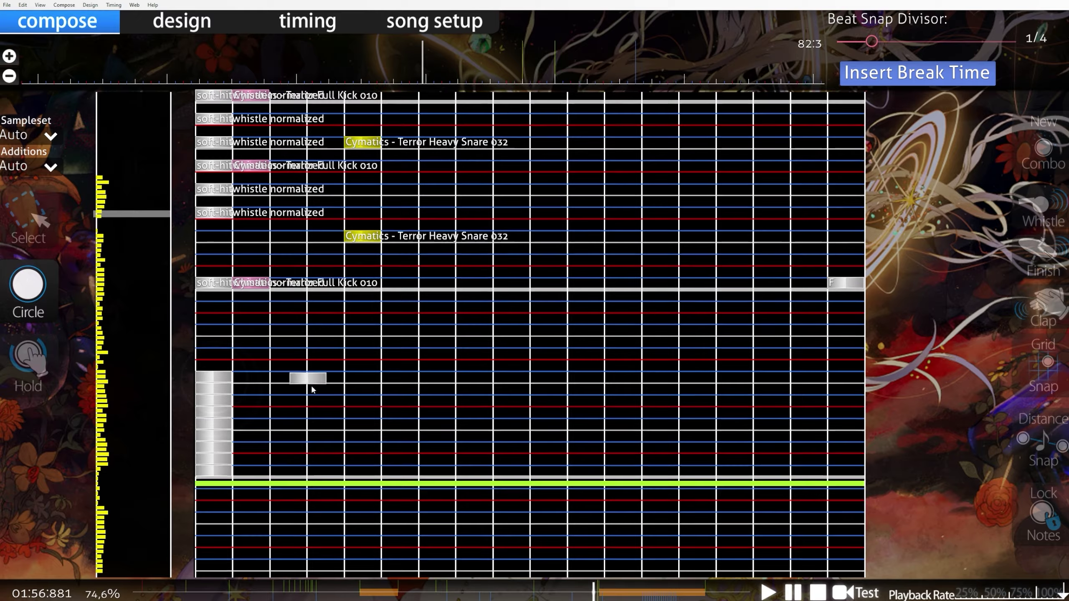
Step: Set the volume of the inherited timing point at 01:56:918 to 45%
{"action": "key", "text": "1"}
{"action": "scroll", "coordinate": [332, 451], "scroll_direction": "up", "scroll_amount": 3}
{"action": "scroll", "coordinate": [337, 444], "scroll_direction": "down", "scroll_amount": 3}
{"action": "key", "text": "F6"}
{"action": "left_click_drag", "start_coordinate": [531, 340], "coordinate": [526, 340]}
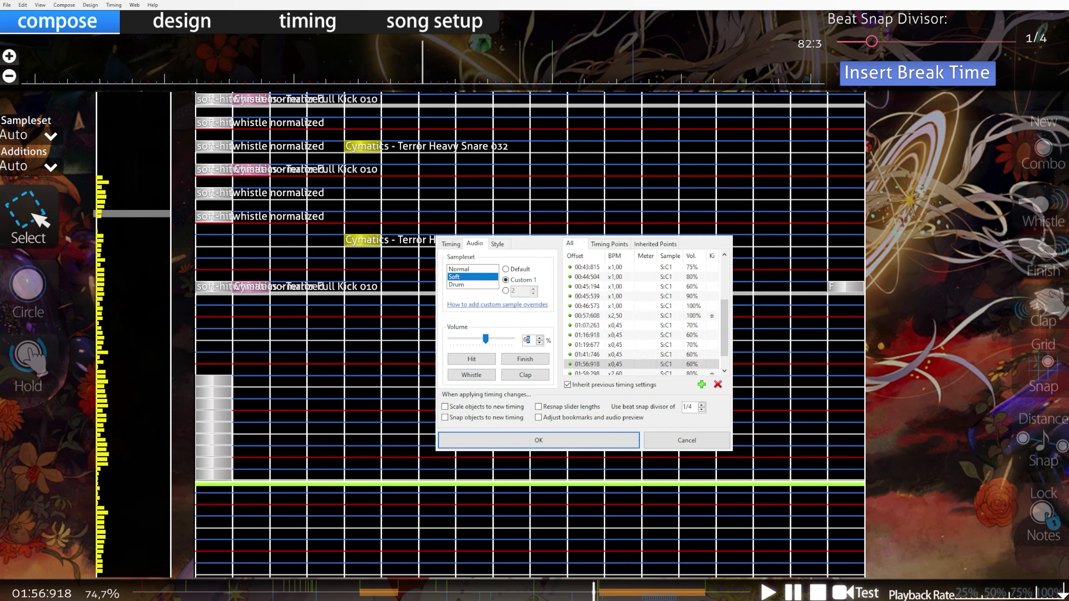
{"action": "type", "text": "45"}
{"action": "key", "text": "Return"}
Step: Add an inherited timing point at 01:57:953 with its volume set to 70%
{"action": "scroll", "coordinate": [516, 394], "scroll_direction": "down", "scroll_amount": 3}
{"action": "key", "text": "F6"}
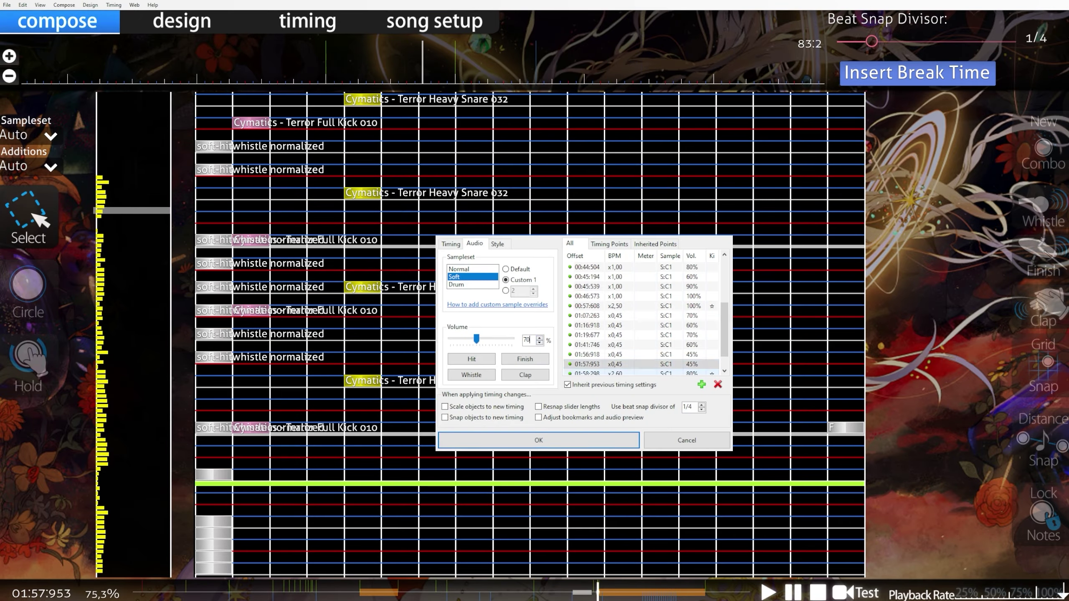
{"action": "key", "text": "Escape"}
Step: Select the pasted hitsound pattern from about 01:58 onward and delete it
{"action": "scroll", "coordinate": [509, 350], "scroll_direction": "up", "scroll_amount": 20}
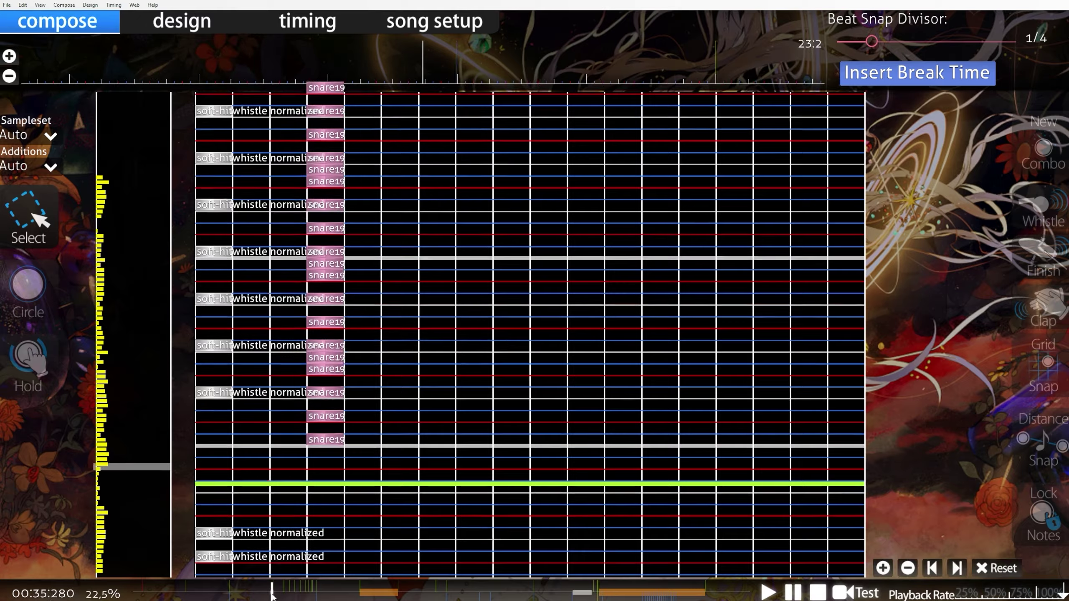
{"action": "scroll", "coordinate": [369, 562], "scroll_direction": "down", "scroll_amount": 20}
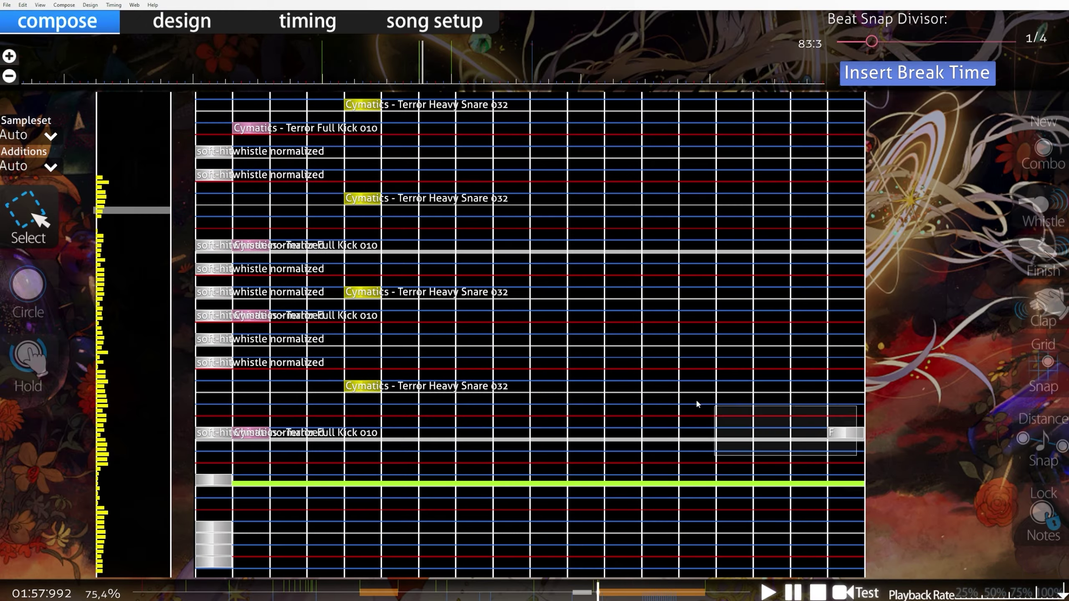
{"action": "left_click_drag", "start_coordinate": [696, 404], "coordinate": [168, 241]}
{"action": "scroll", "coordinate": [162, 246], "scroll_direction": "down", "scroll_amount": 8}
{"action": "key", "text": "Delete"}
Step: Copy the source kick, snare and whistle pattern and paste it at the start of the second kiai section, around 01:58
{"action": "scroll", "coordinate": [529, 335], "scroll_direction": "up", "scroll_amount": 20}
{"action": "left_click_drag", "start_coordinate": [876, 486], "coordinate": [196, 429]}
{"action": "scroll", "coordinate": [187, 381], "scroll_direction": "down", "scroll_amount": 20}
{"action": "scroll", "coordinate": [191, 405], "scroll_direction": "down", "scroll_amount": 20}
{"action": "key", "text": "ctrl+c"}
{"action": "left_click", "coordinate": [598, 592]}
{"action": "key", "text": "ctrl+v"}
{"action": "scroll", "coordinate": [440, 490], "scroll_direction": "down", "scroll_amount": 20}
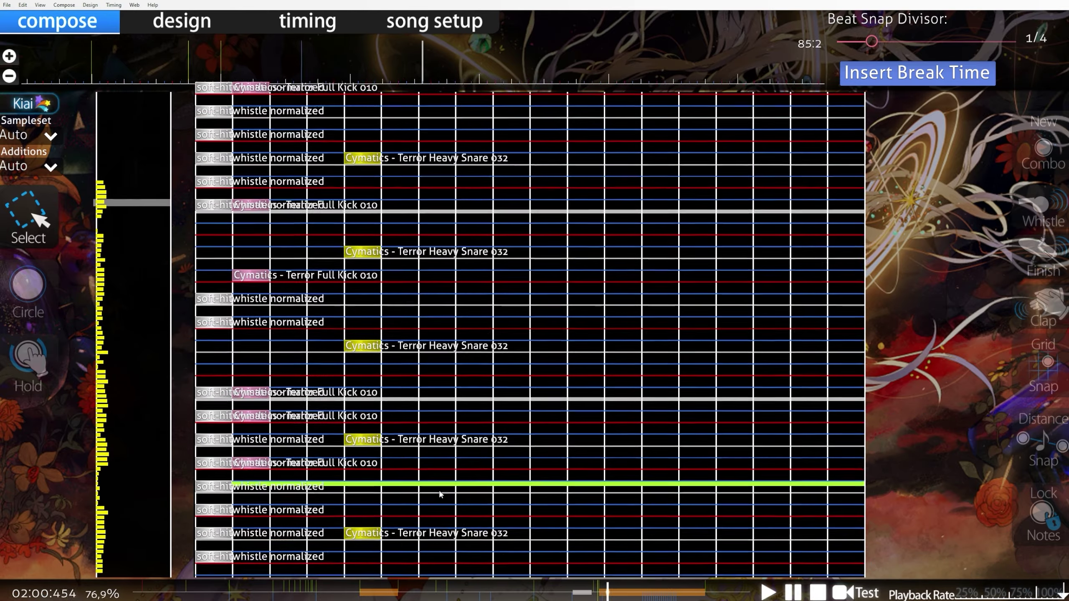
Step: Paste the copied hitsound pattern a second time from about 02:09
{"action": "scroll", "coordinate": [440, 495], "scroll_direction": "down", "scroll_amount": 20}
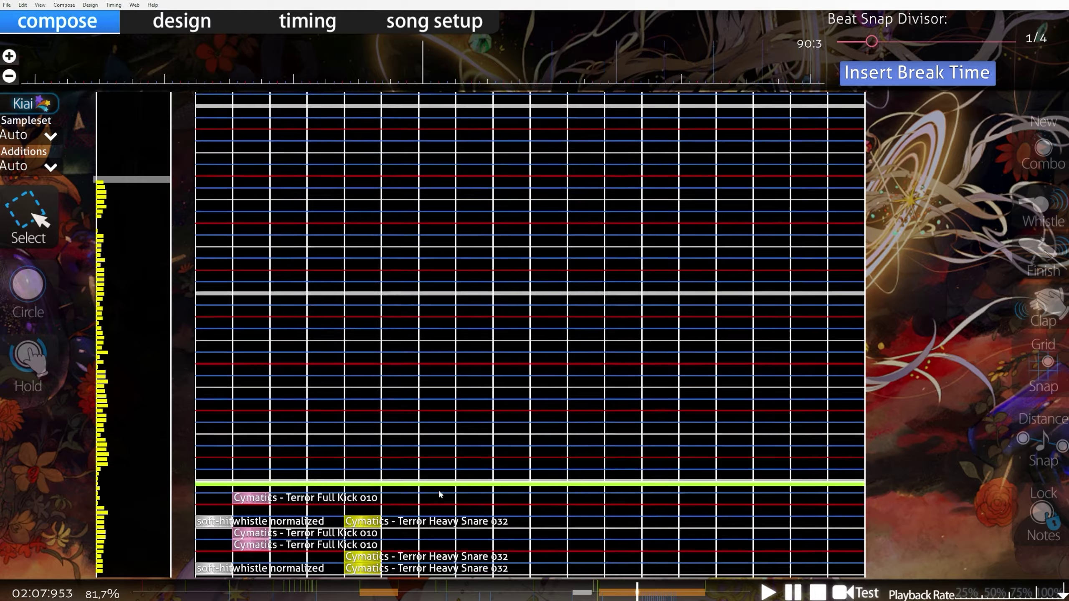
{"action": "scroll", "coordinate": [439, 494], "scroll_direction": "down", "scroll_amount": 16}
{"action": "key", "text": "ctrl+v"}
{"action": "scroll", "coordinate": [498, 494], "scroll_direction": "down", "scroll_amount": 20}
{"action": "left_click", "coordinate": [642, 592]}
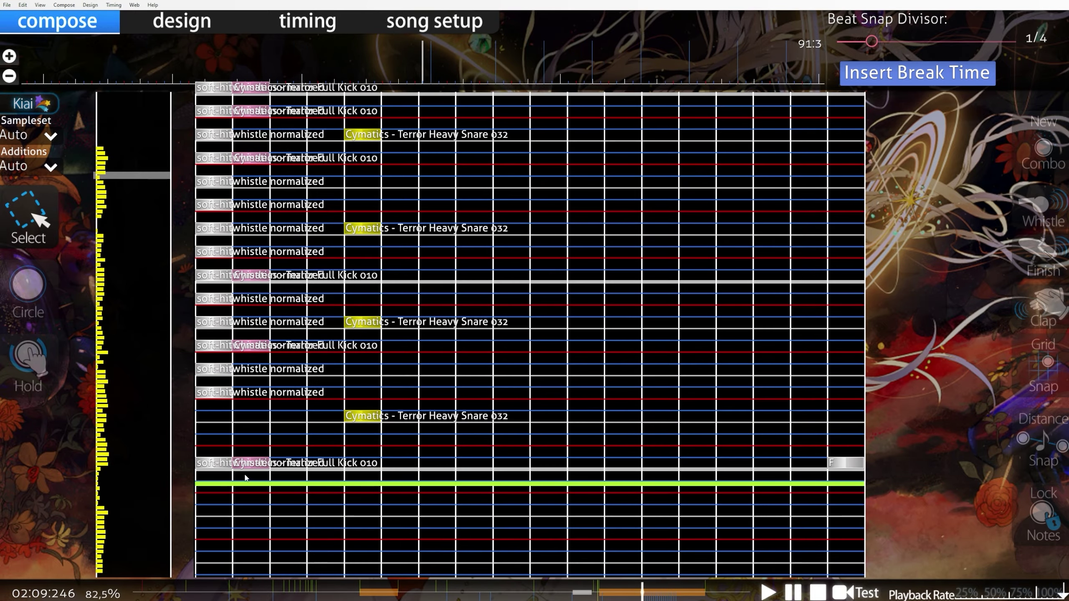
Step: Remove the soft-hitwhistle notes from the section pasted after about 02:09, keeping the kicks and snares
{"action": "scroll", "coordinate": [156, 293], "scroll_direction": "down", "scroll_amount": 10}
{"action": "left_click_drag", "start_coordinate": [150, 293], "coordinate": [149, 296]}
{"action": "scroll", "coordinate": [155, 288], "scroll_direction": "down", "scroll_amount": 5}
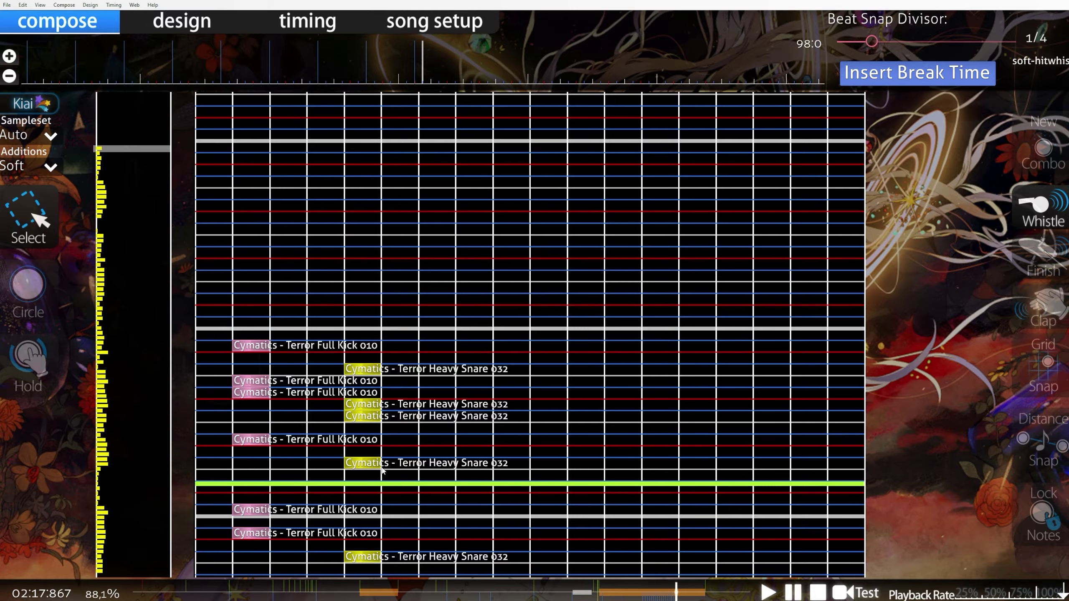
Step: Rework the fill around 02:07 with closely spaced soft-hitwhistle and kick notes
{"action": "scroll", "coordinate": [460, 553], "scroll_direction": "up", "scroll_amount": 20}
{"action": "scroll", "coordinate": [603, 420], "scroll_direction": "down", "scroll_amount": 10}
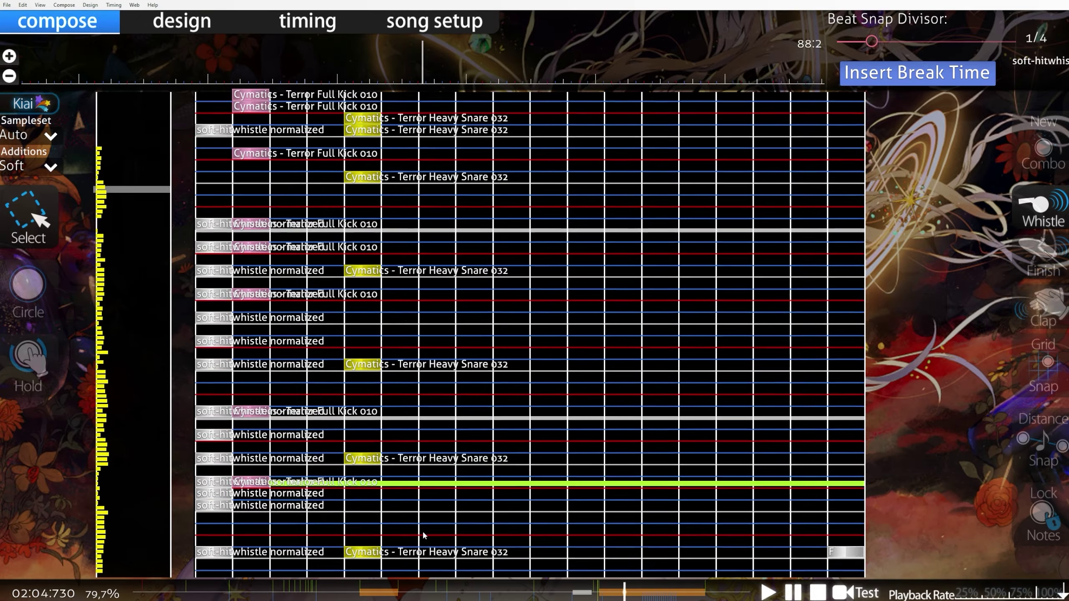
{"action": "scroll", "coordinate": [423, 536], "scroll_direction": "down", "scroll_amount": 8}
{"action": "scroll", "coordinate": [312, 478], "scroll_direction": "up", "scroll_amount": 2}
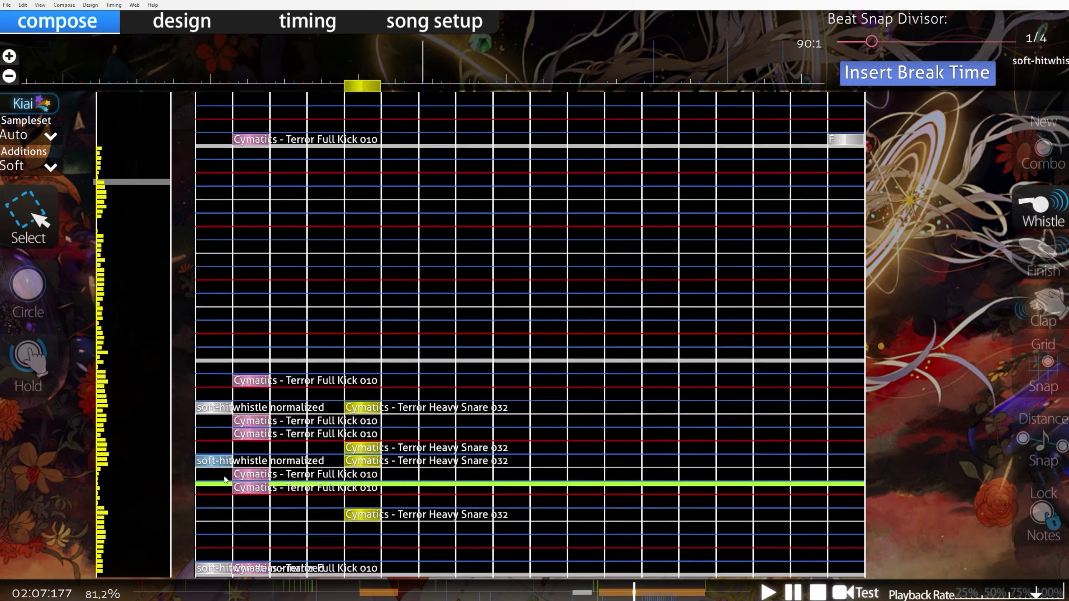
{"action": "scroll", "coordinate": [225, 479], "scroll_direction": "down", "scroll_amount": 1}
{"action": "scroll", "coordinate": [261, 514], "scroll_direction": "up", "scroll_amount": 2}
{"action": "scroll", "coordinate": [228, 519], "scroll_direction": "down", "scroll_amount": 3}
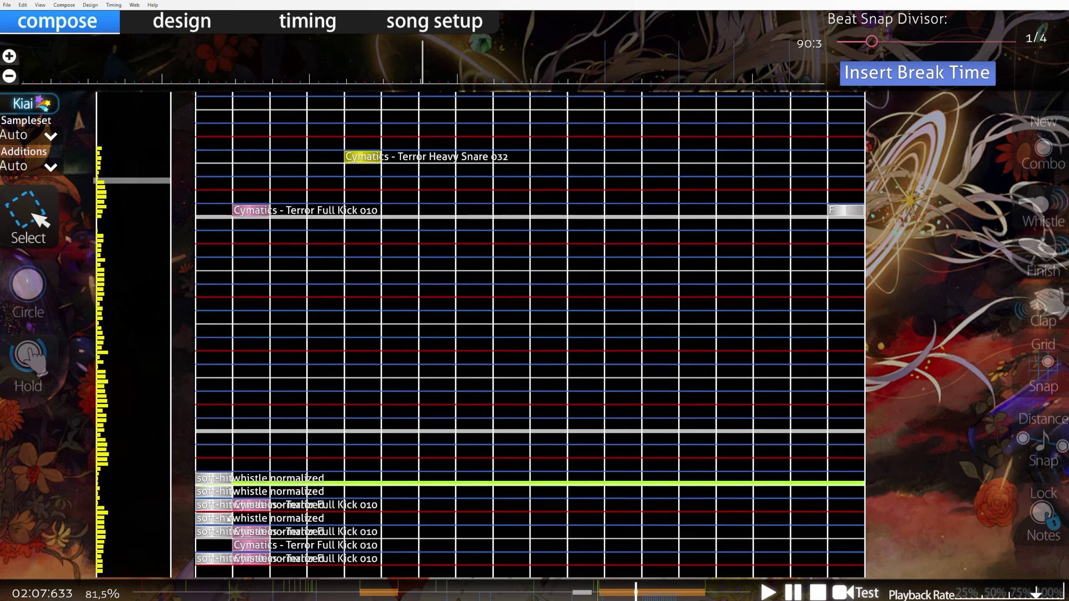
Step: Place additional kick and snare notes in their columns around 02:08:325
{"action": "scroll", "coordinate": [228, 518], "scroll_direction": "down", "scroll_amount": 3}
{"action": "key", "text": "2"}
{"action": "scroll", "coordinate": [265, 528], "scroll_direction": "up", "scroll_amount": 1}
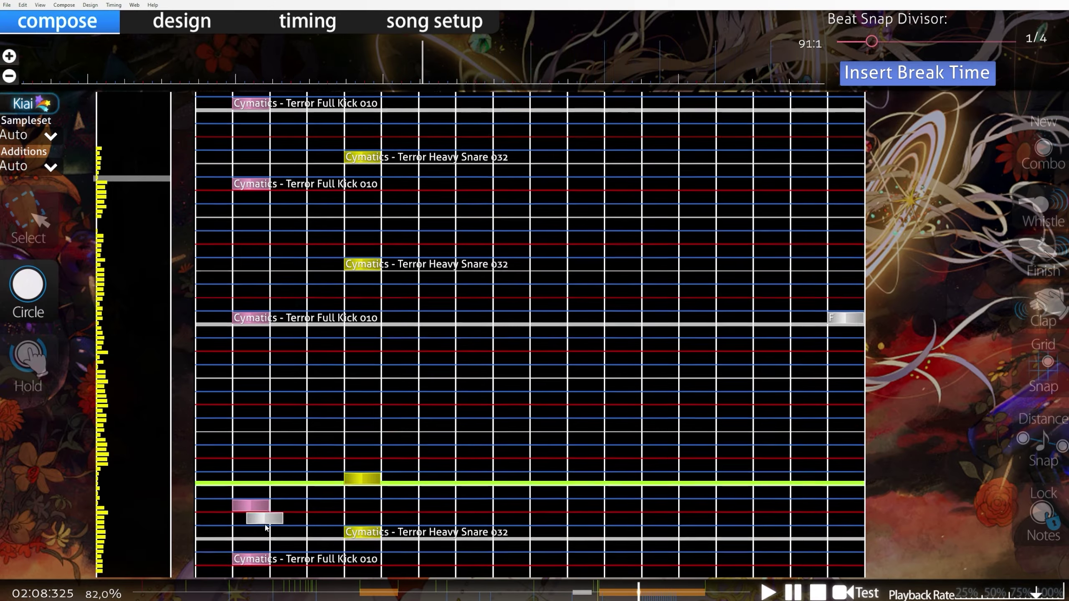
Step: Copy only the soft-hitwhistle notes of the section starting at about 01:08 into the section from about 02:09
{"action": "scroll", "coordinate": [265, 529], "scroll_direction": "down", "scroll_amount": 8}
{"action": "scroll", "coordinate": [579, 489], "scroll_direction": "down", "scroll_amount": 20}
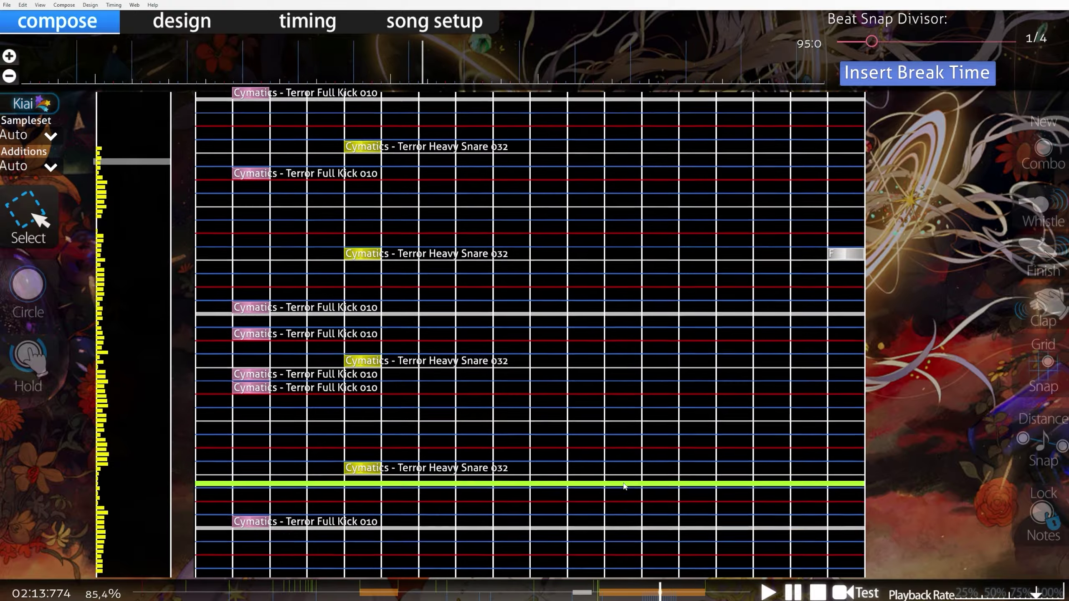
{"action": "scroll", "coordinate": [971, 510], "scroll_direction": "down", "scroll_amount": 1}
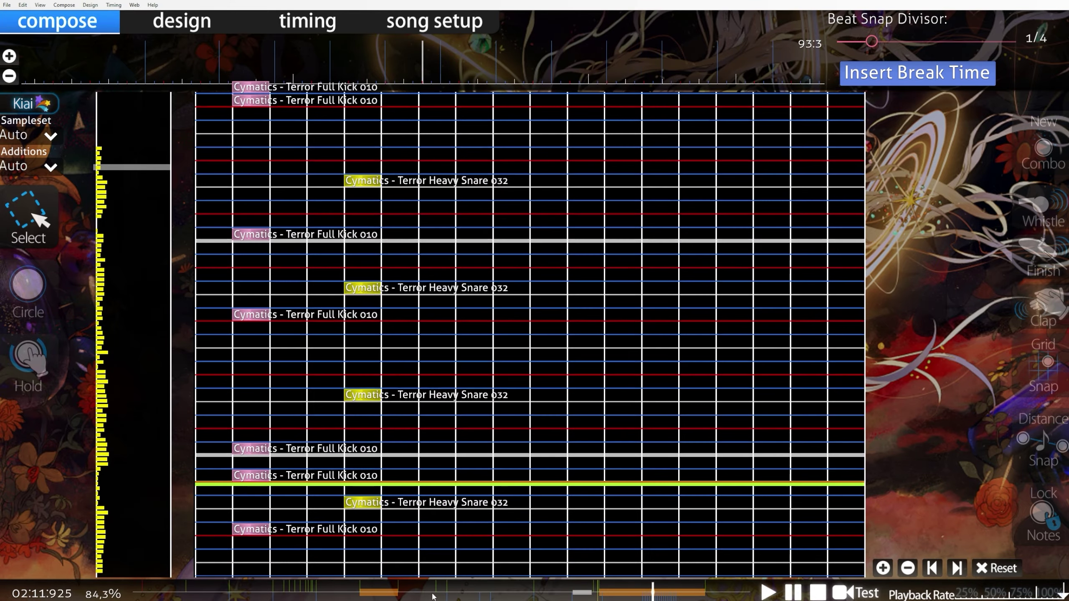
{"action": "left_click_drag", "start_coordinate": [395, 596], "coordinate": [401, 597]}
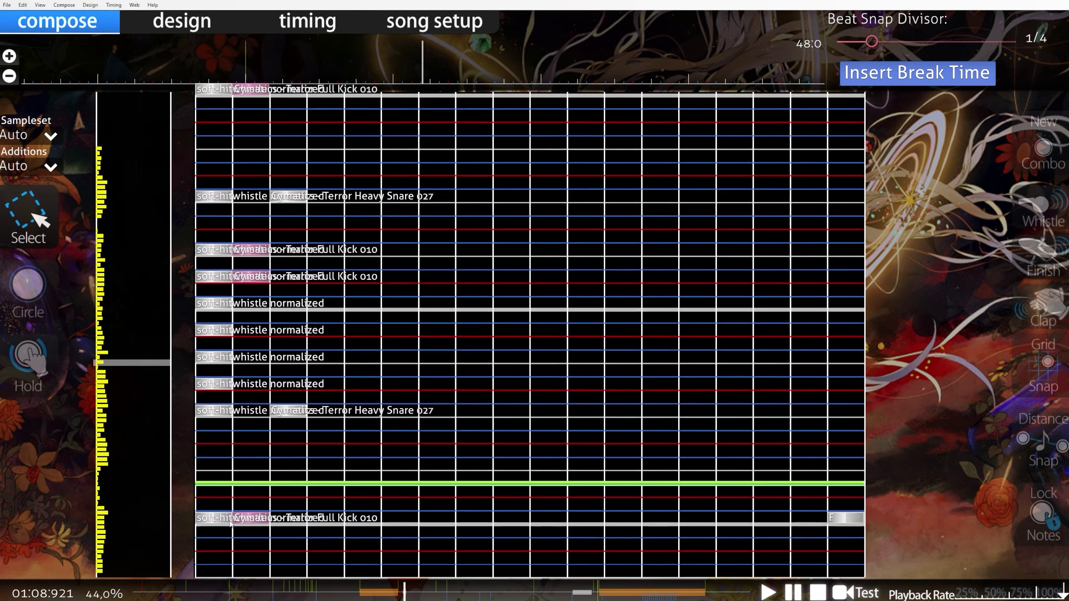
{"action": "scroll", "coordinate": [235, 529], "scroll_direction": "up", "scroll_amount": 1}
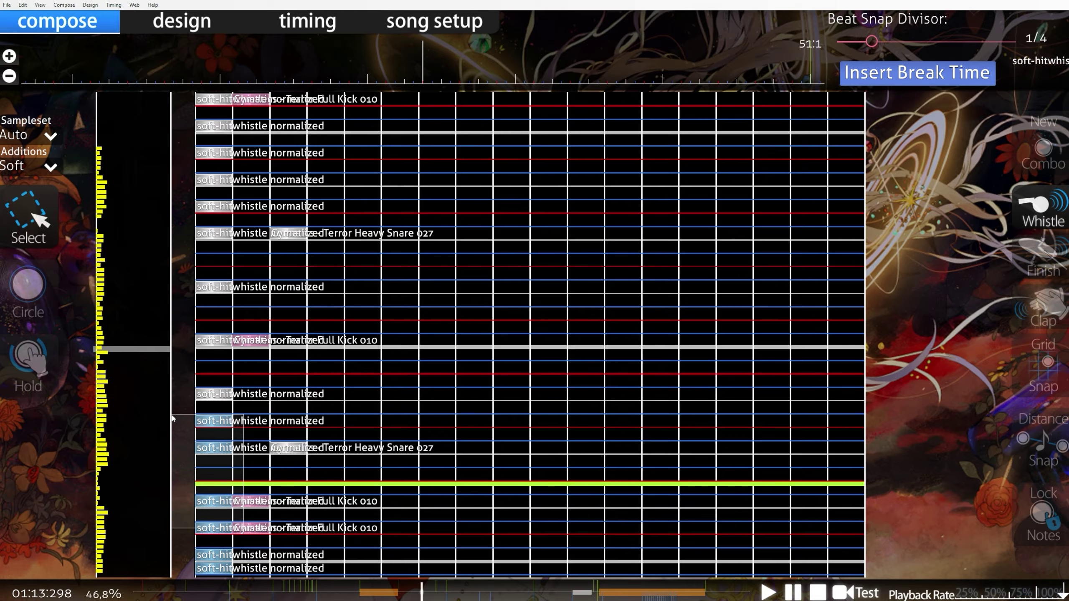
{"action": "left_click_drag", "start_coordinate": [173, 416], "coordinate": [174, 409]}
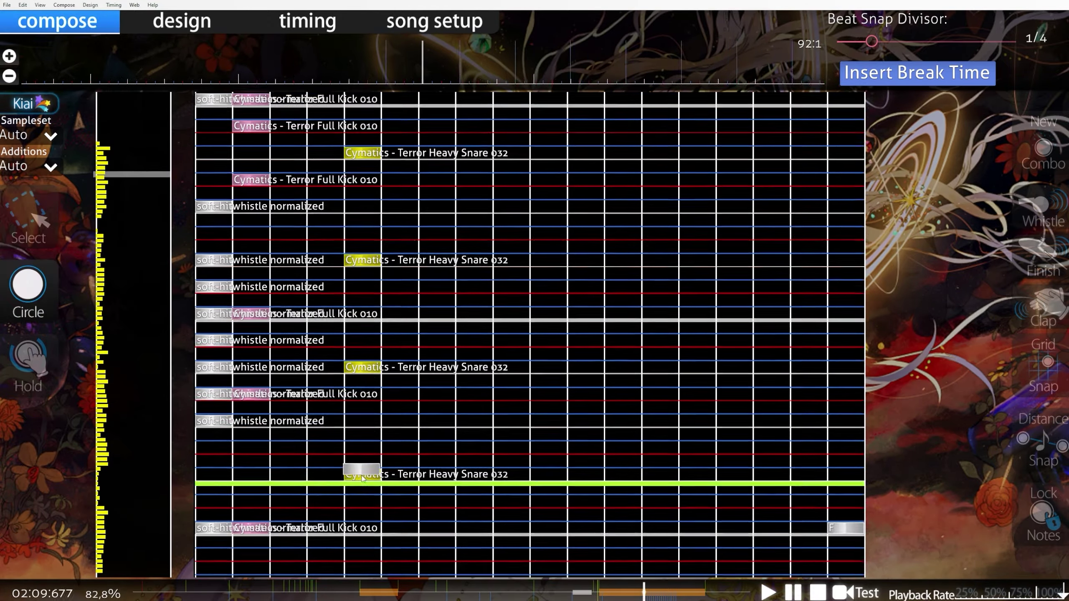
{"action": "key", "text": "1"}
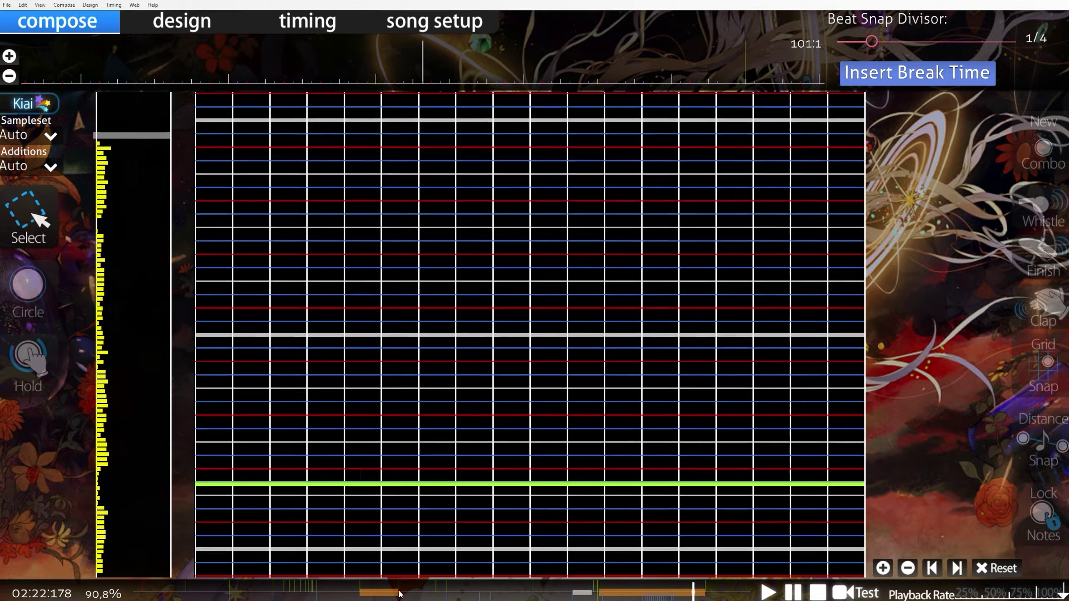
Step: Lay out the alternating soft-hitfinish2 and tom notes from about 02:20 to 02:25:194 and review their placement
{"action": "left_click_drag", "start_coordinate": [527, 480], "coordinate": [351, 272]}
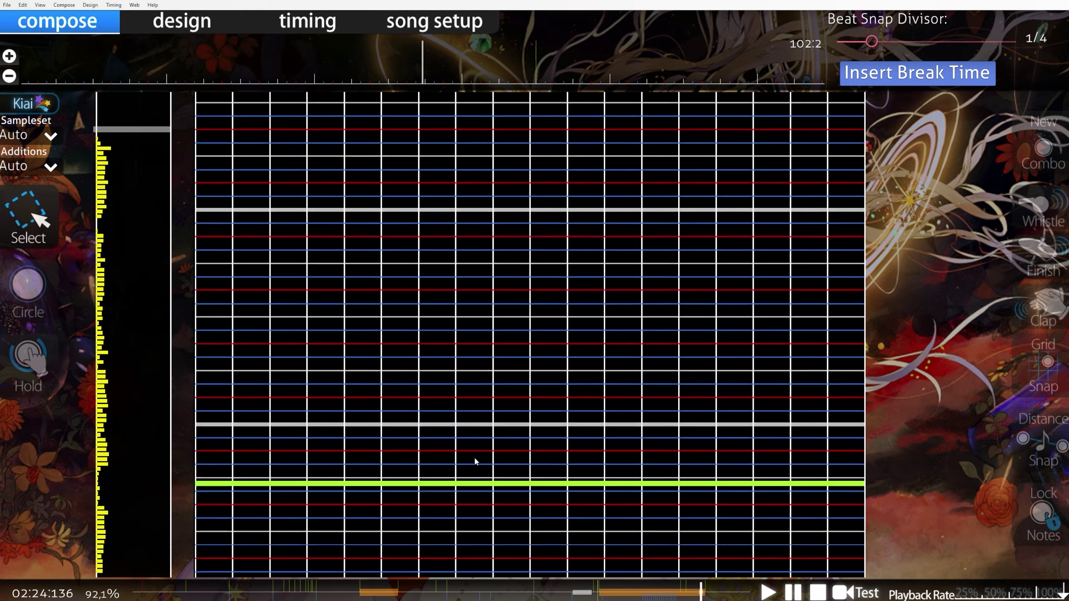
{"action": "scroll", "coordinate": [389, 504], "scroll_direction": "up", "scroll_amount": 7}
{"action": "scroll", "coordinate": [387, 481], "scroll_direction": "down", "scroll_amount": 3}
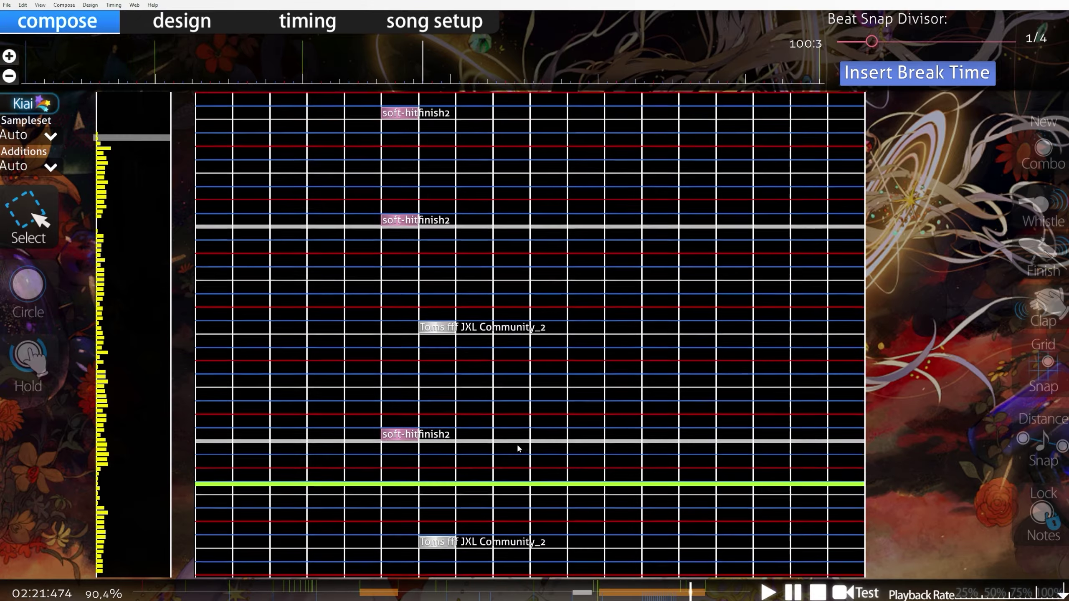
{"action": "key", "text": "space"}
{"action": "scroll", "coordinate": [440, 506], "scroll_direction": "up", "scroll_amount": 10}
{"action": "scroll", "coordinate": [440, 506], "scroll_direction": "down", "scroll_amount": 5}
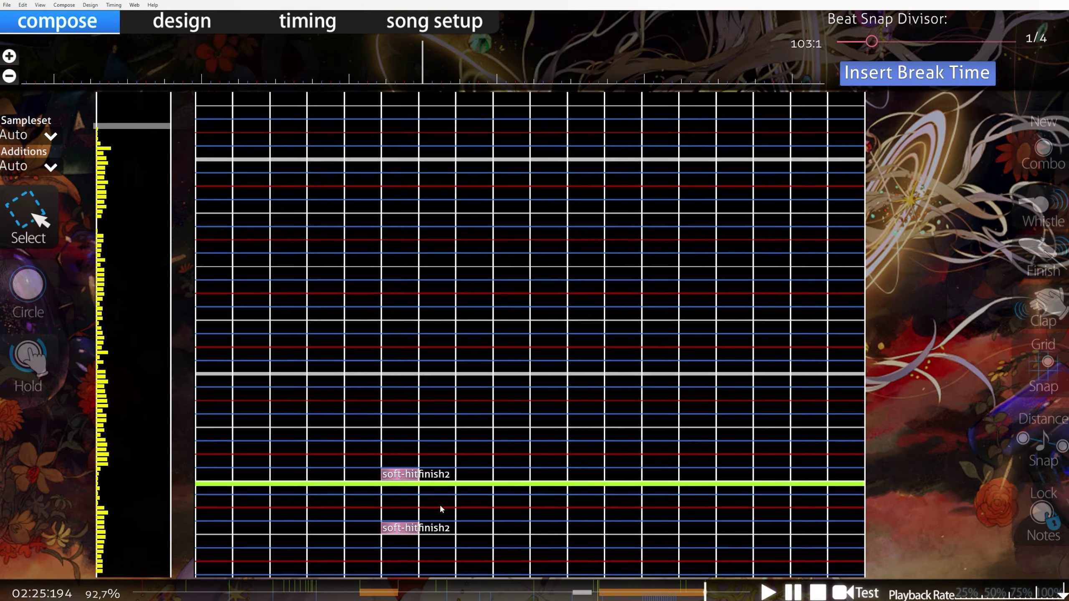
Step: Add a crash note in the last column at about 02:25:194, alongside the final soft-hitfinish2 note
{"action": "key", "text": "space"}
{"action": "scroll", "coordinate": [446, 505], "scroll_direction": "up", "scroll_amount": 5}
{"action": "key", "text": "2"}
{"action": "key", "text": "1"}
Step: Copy a soft-hitwhistle pattern from the opening of the song and paste it at 02:20:367
{"action": "left_click", "coordinate": [686, 593]}
{"action": "key", "text": "2"}
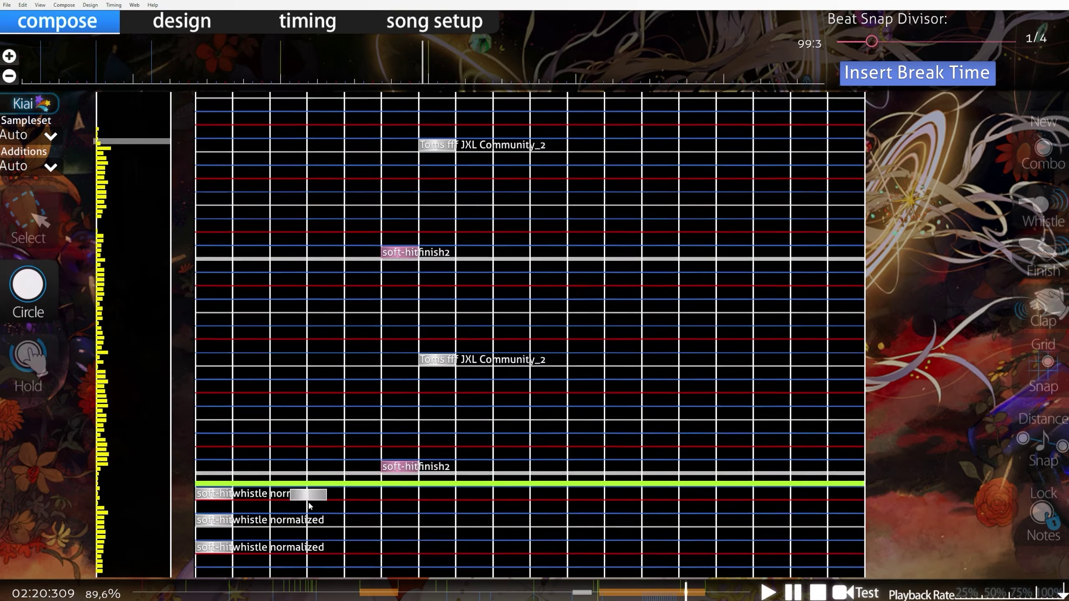
{"action": "key", "text": "1"}
{"action": "left_click", "coordinate": [144, 592]}
{"action": "left_click_drag", "start_coordinate": [224, 573], "coordinate": [201, 472]}
{"action": "left_click", "coordinate": [686, 592]}
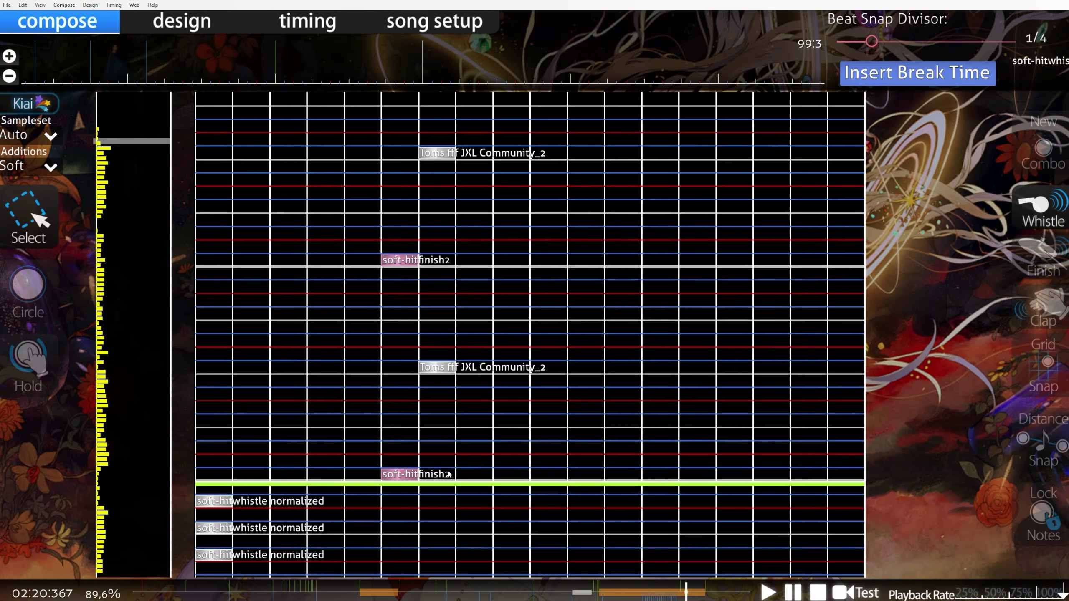
{"action": "key", "text": "ctrl+v"}
{"action": "scroll", "coordinate": [449, 474], "scroll_direction": "down", "scroll_amount": 14}
Step: Repeat the soft-hitwhistle pattern over the following bars up to about 02:24:504
{"action": "left_click", "coordinate": [275, 480]}
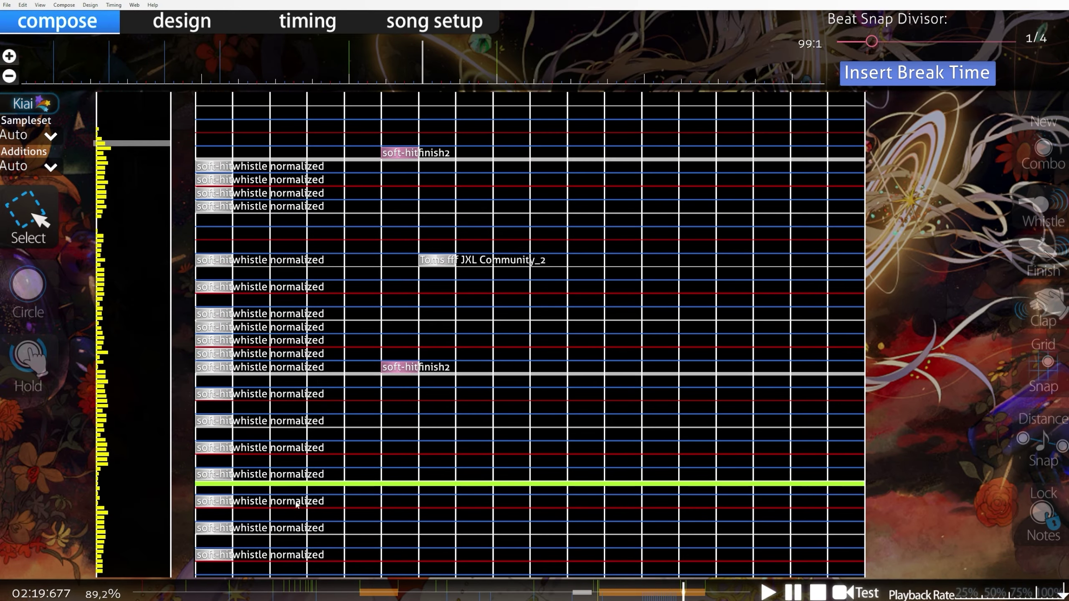
{"action": "scroll", "coordinate": [281, 502], "scroll_direction": "down", "scroll_amount": 1}
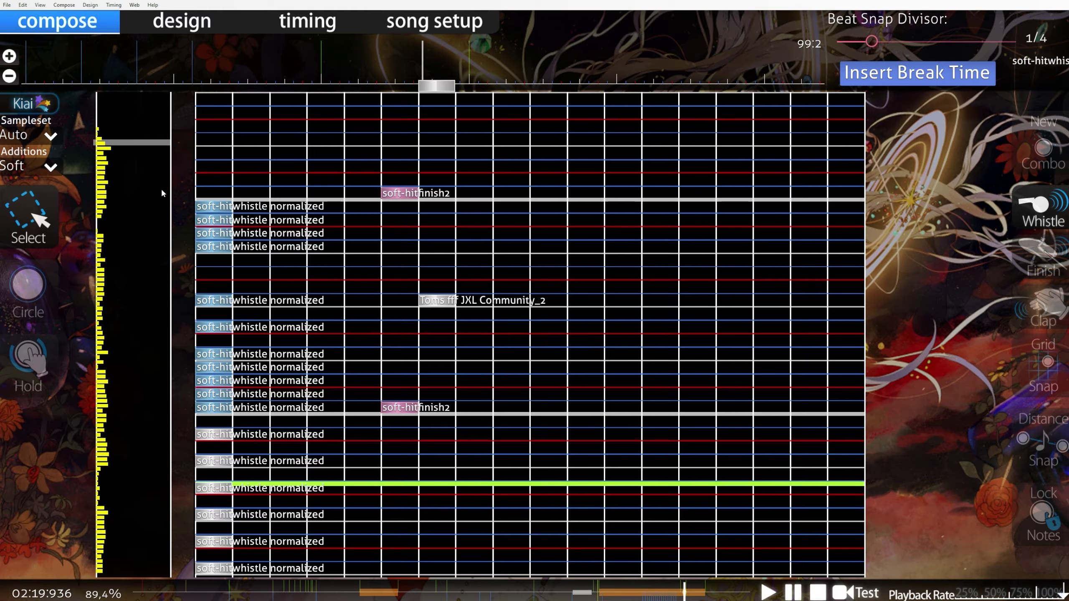
{"action": "scroll", "coordinate": [289, 303], "scroll_direction": "down", "scroll_amount": 20}
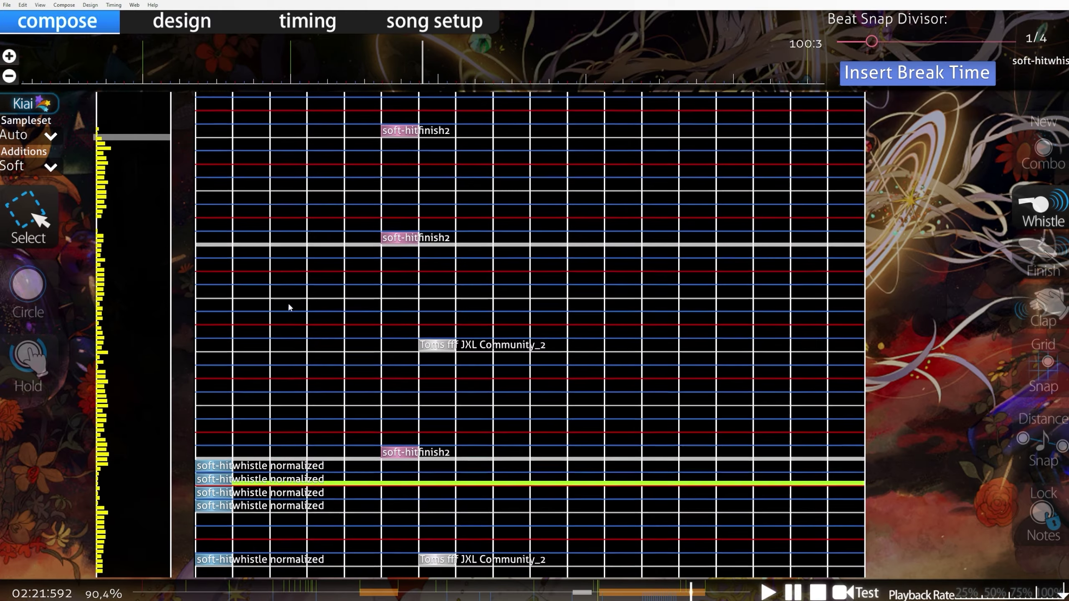
{"action": "scroll", "coordinate": [289, 302], "scroll_direction": "down", "scroll_amount": 5}
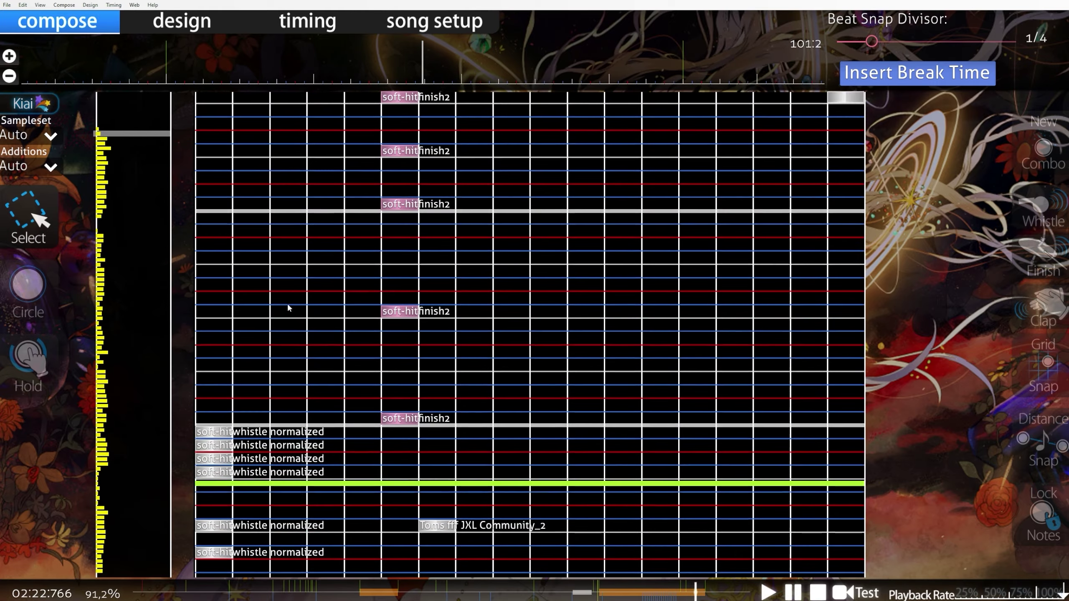
{"action": "scroll", "coordinate": [287, 306], "scroll_direction": "down", "scroll_amount": 20}
Step: Place whistle notes alongside the soft-hitfinish2 hits at about 02:24:504, 02:24:849 and 02:25:194, then listen to them
{"action": "key", "text": "2"}
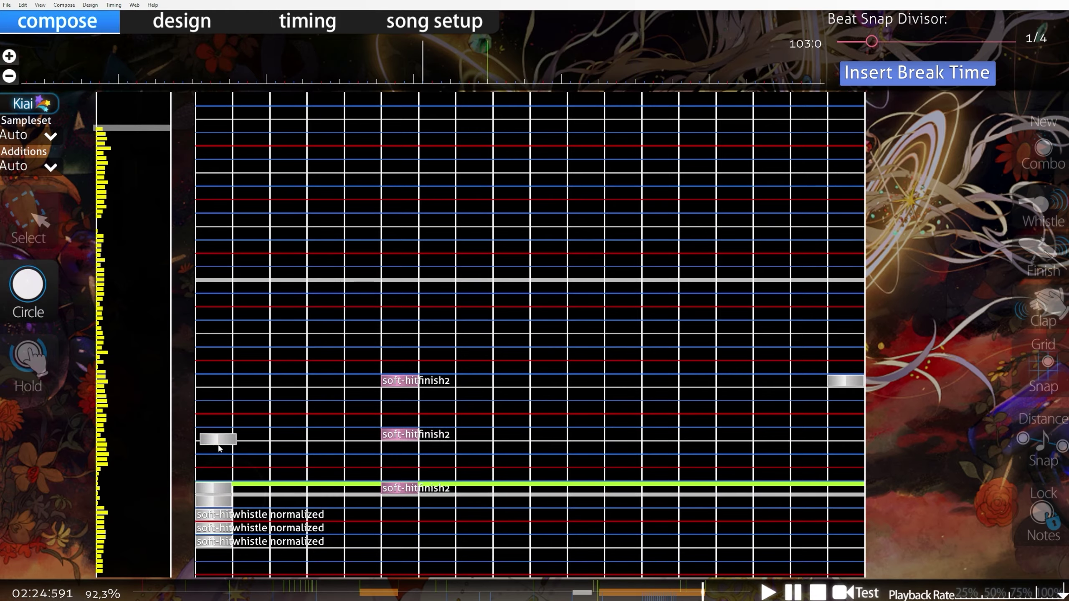
{"action": "scroll", "coordinate": [261, 415], "scroll_direction": "up", "scroll_amount": 3}
{"action": "key", "text": "space"}
{"action": "key", "text": "space"}
{"action": "key", "text": "1"}
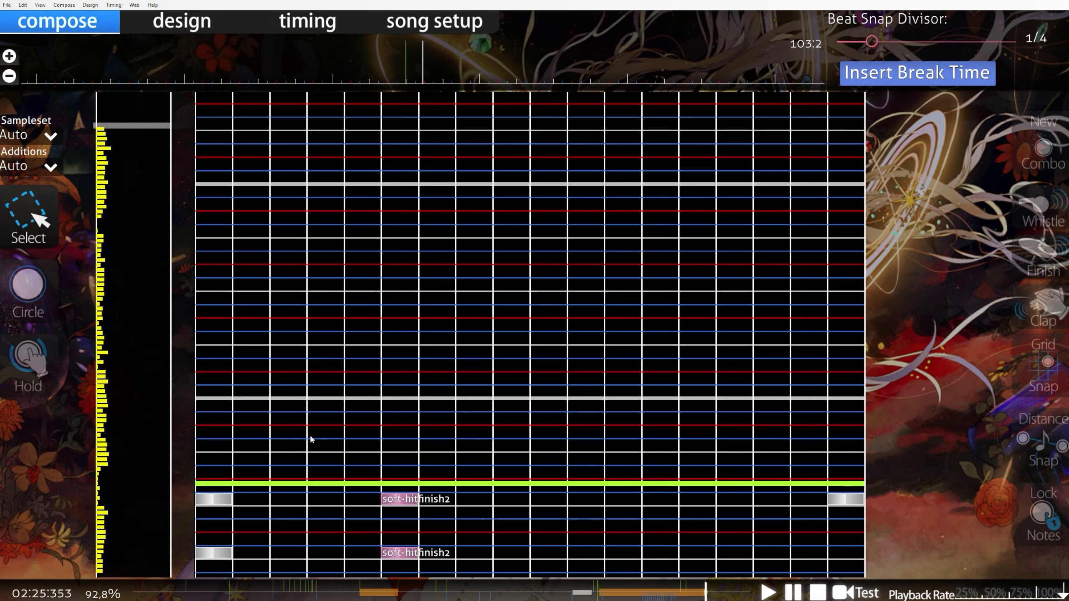
Step: Place two extra quarter-beat whistle notes directly before each of the hits at about 02:24:849 and 02:25:194
{"action": "scroll", "coordinate": [310, 438], "scroll_direction": "up", "scroll_amount": 8}
{"action": "key", "text": "2"}
{"action": "left_click", "coordinate": [217, 476]}
{"action": "left_click", "coordinate": [219, 466]}
{"action": "left_click", "coordinate": [215, 426]}
{"action": "left_click", "coordinate": [215, 413]}
{"action": "scroll", "coordinate": [322, 455], "scroll_direction": "up", "scroll_amount": 4}
{"action": "key", "text": "space"}
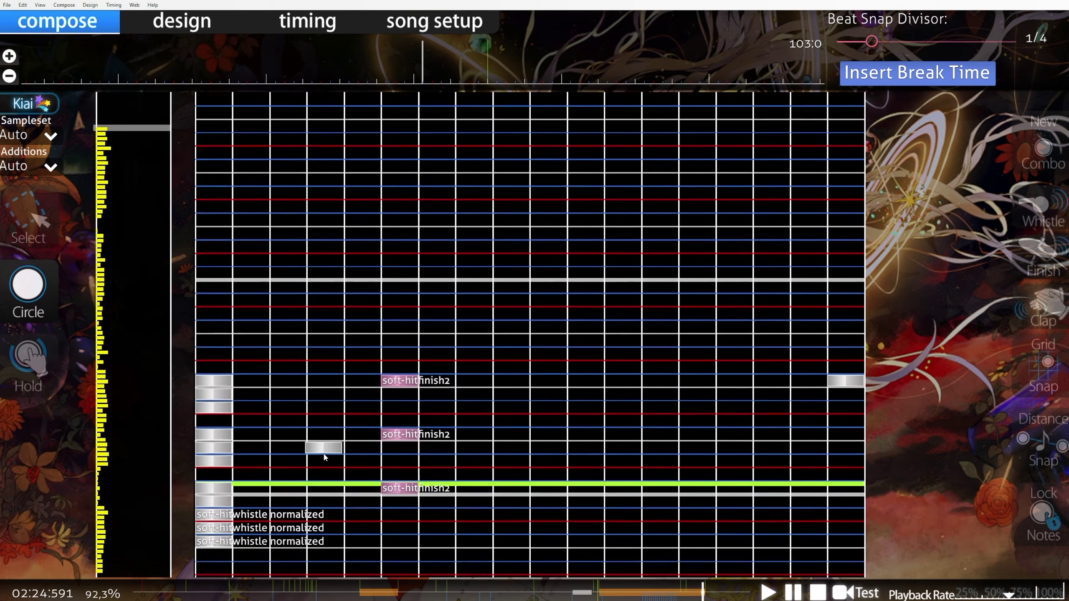
Step: Play back the closing fill and add one more whistle note right after the hit at about 02:24:849
{"action": "key", "text": "space"}
{"action": "scroll", "coordinate": [295, 479], "scroll_direction": "up", "scroll_amount": 6}
{"action": "key", "text": "space"}
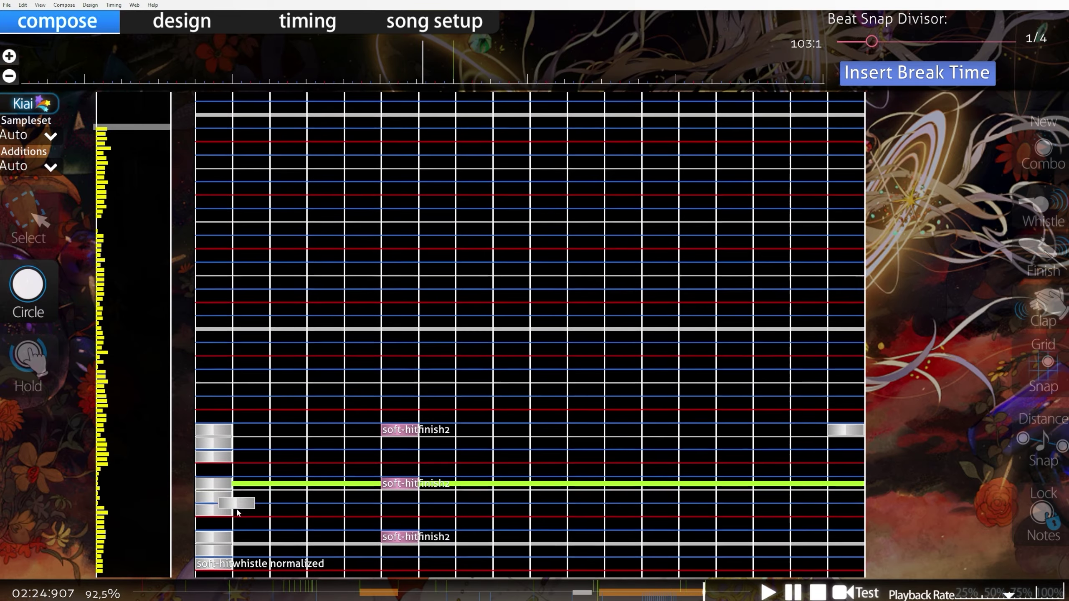
{"action": "key", "text": "space"}
{"action": "left_click", "coordinate": [222, 481]}
{"action": "scroll", "coordinate": [270, 497], "scroll_direction": "up", "scroll_amount": 6}
{"action": "key", "text": "space"}
Step: Add inherited timing points at 02:24:504 and 02:24:849 and check the timing settings at 02:25:194
{"action": "scroll", "coordinate": [310, 512], "scroll_direction": "down", "scroll_amount": 20}
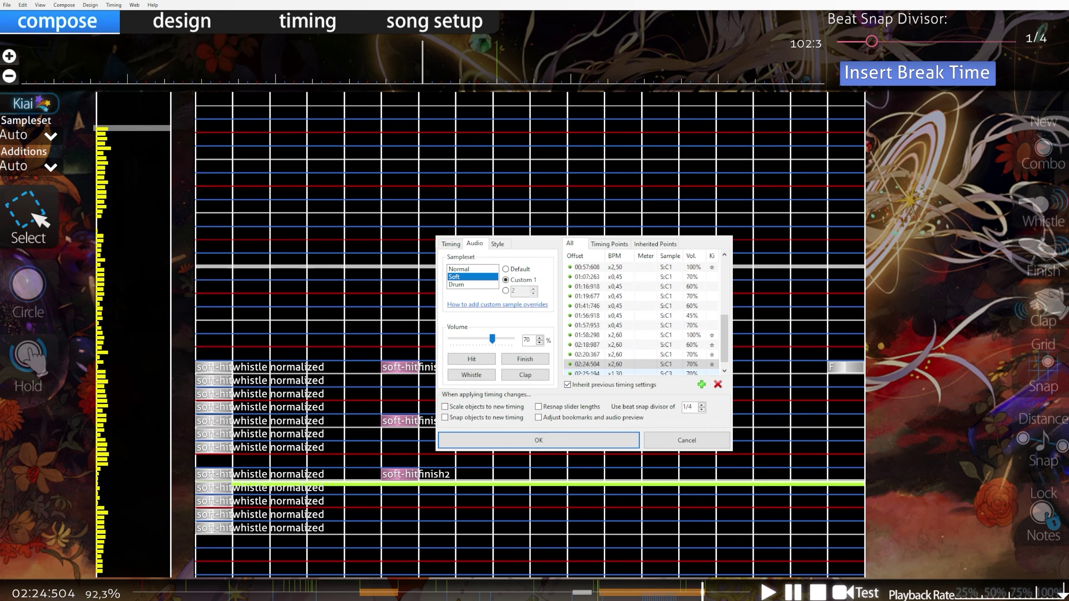
{"action": "left_click", "coordinate": [475, 440]}
{"action": "scroll", "coordinate": [466, 397], "scroll_direction": "down", "scroll_amount": 4}
{"action": "key", "text": "F6"}
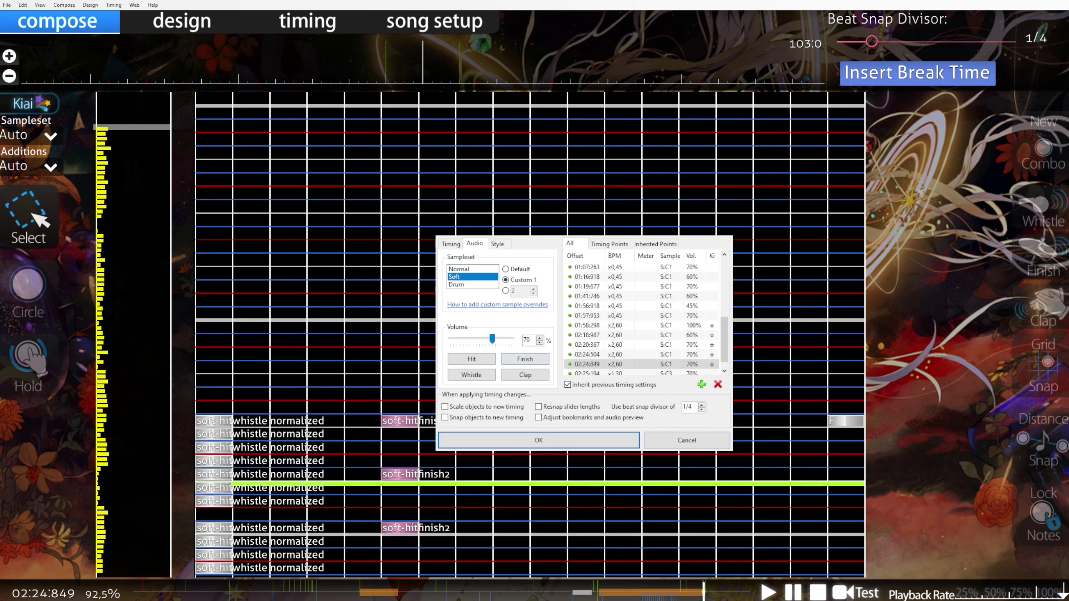
{"action": "key", "text": "Return"}
{"action": "scroll", "coordinate": [483, 392], "scroll_direction": "down", "scroll_amount": 3}
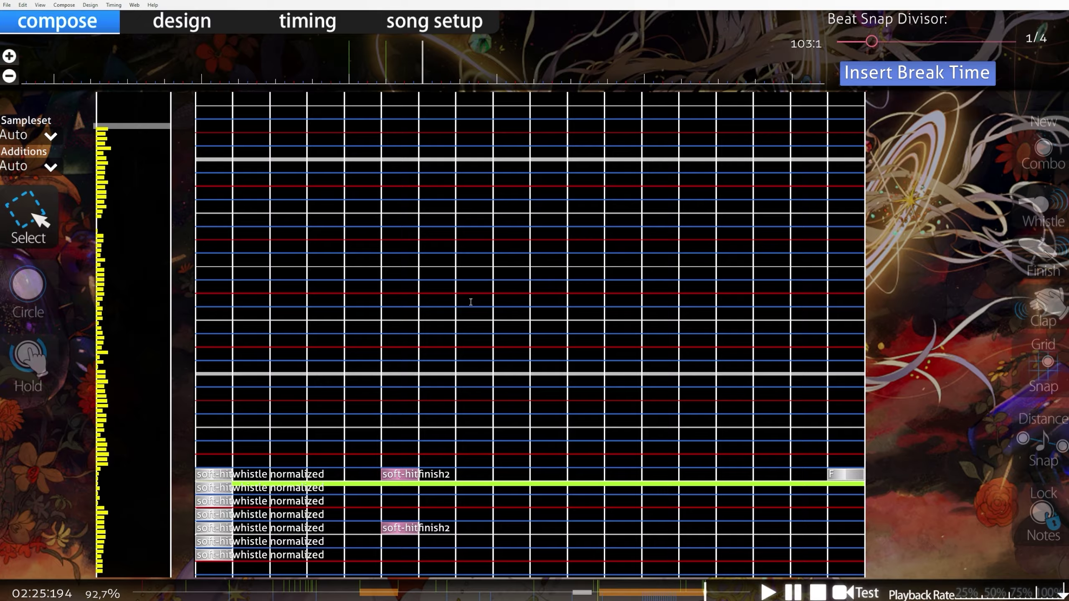
{"action": "key", "text": "F6"}
Step: Play back the closing fill from about 02:24, check its timing points, and return to the start of the song
{"action": "scroll", "coordinate": [482, 404], "scroll_direction": "up", "scroll_amount": 13}
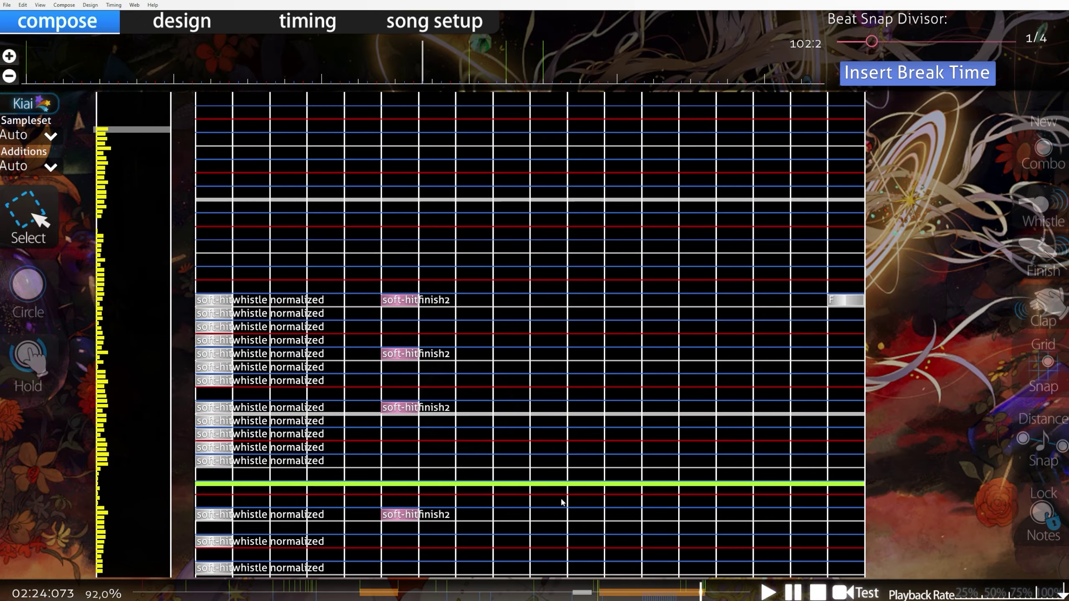
{"action": "key", "text": "space"}
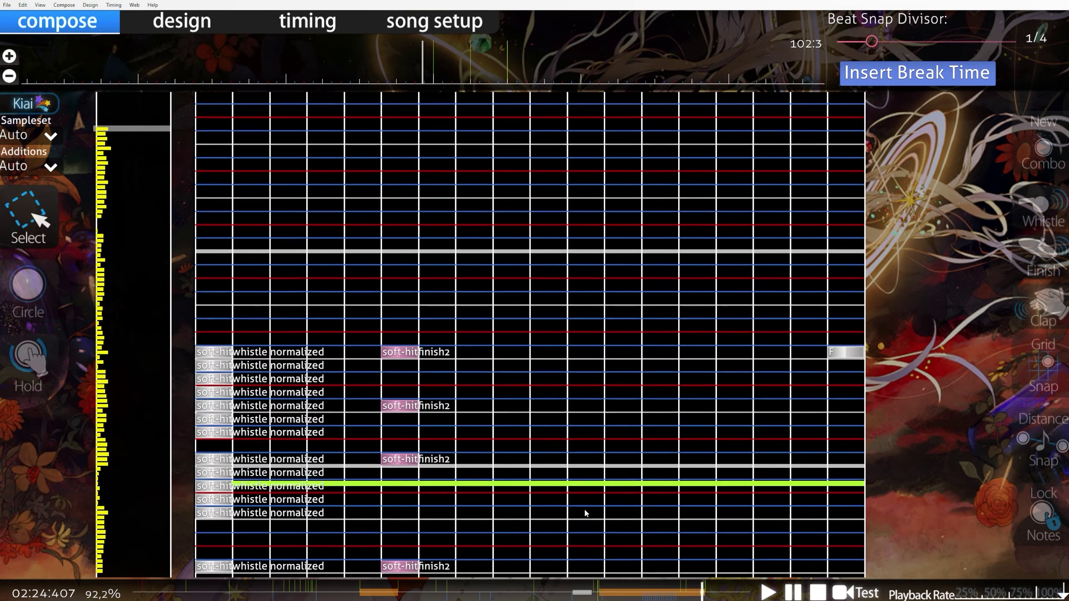
{"action": "key", "text": "F6"}
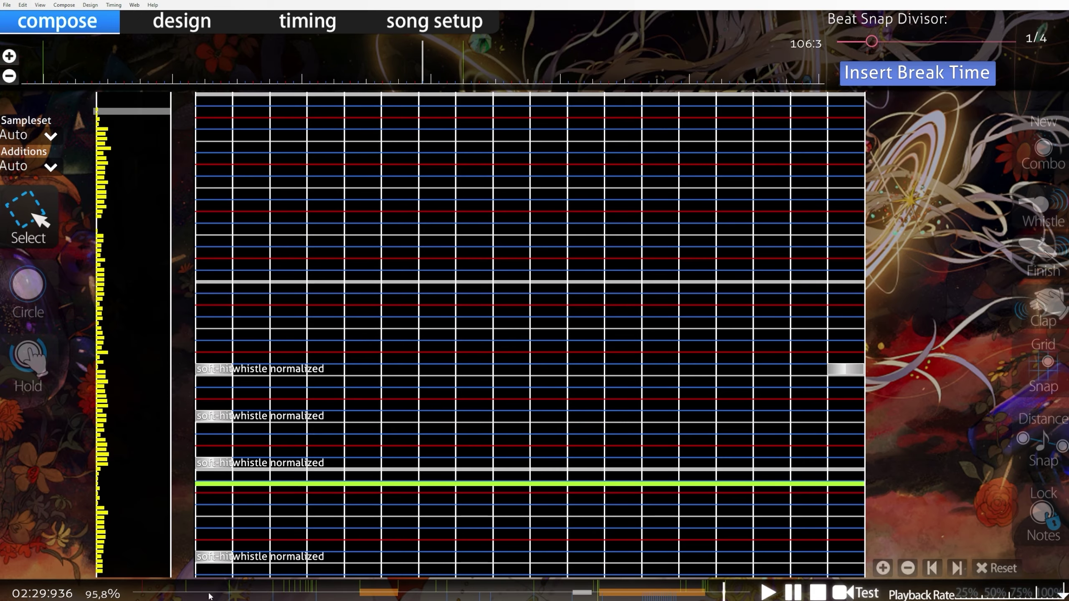
{"action": "left_click", "coordinate": [142, 594]}
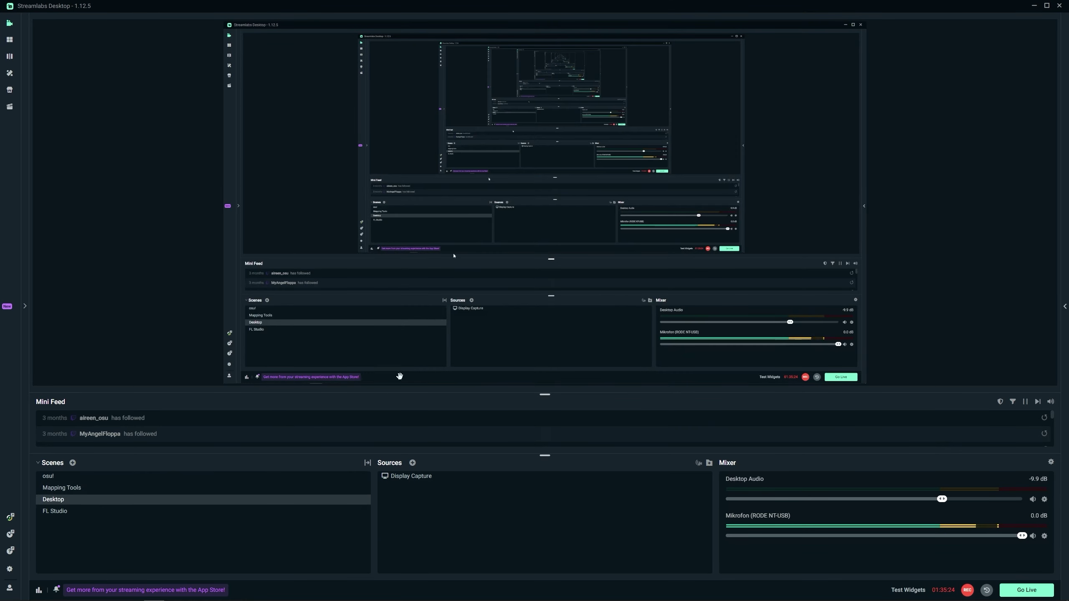
Step: Audition the amogus samples in the special sample folder and pick out amogus kill
{"action": "key", "text": "alt+Tab"}
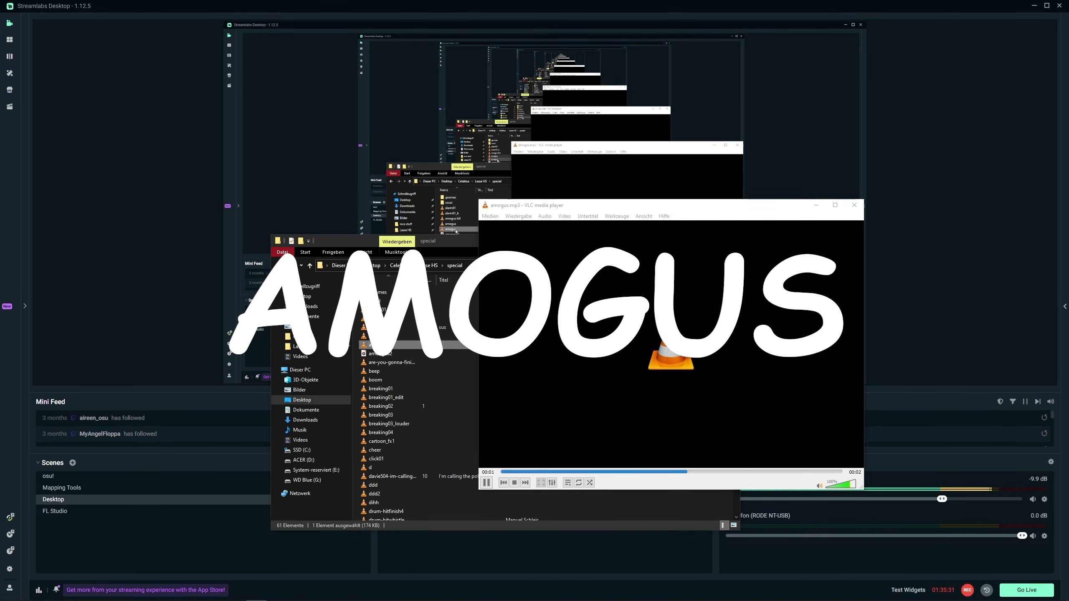
{"action": "double_click", "coordinate": [385, 346]}
{"action": "left_click", "coordinate": [391, 328]}
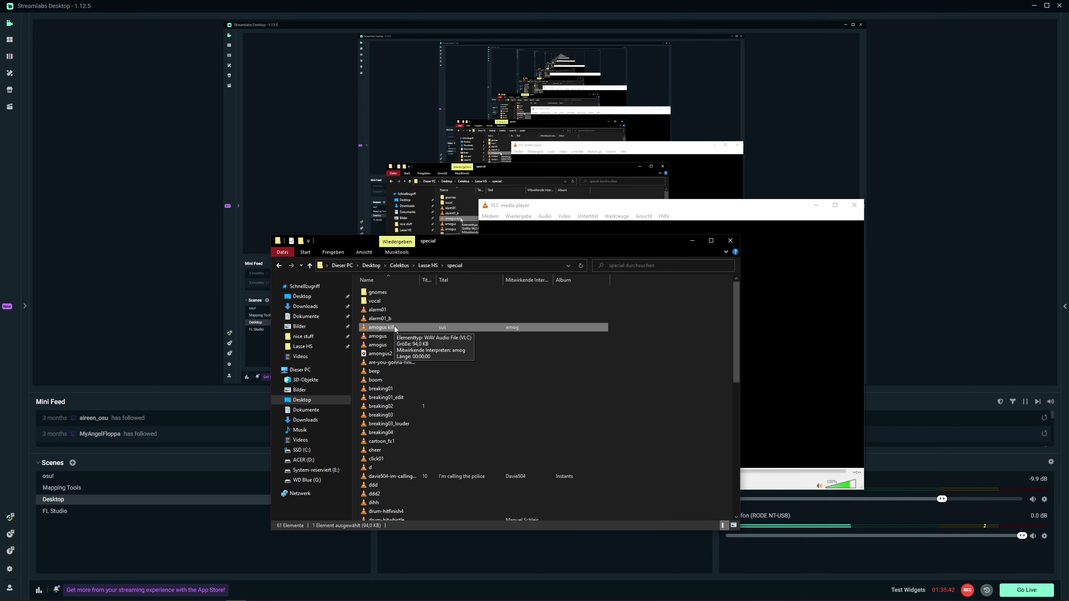
{"action": "key", "text": "alt+Left"}
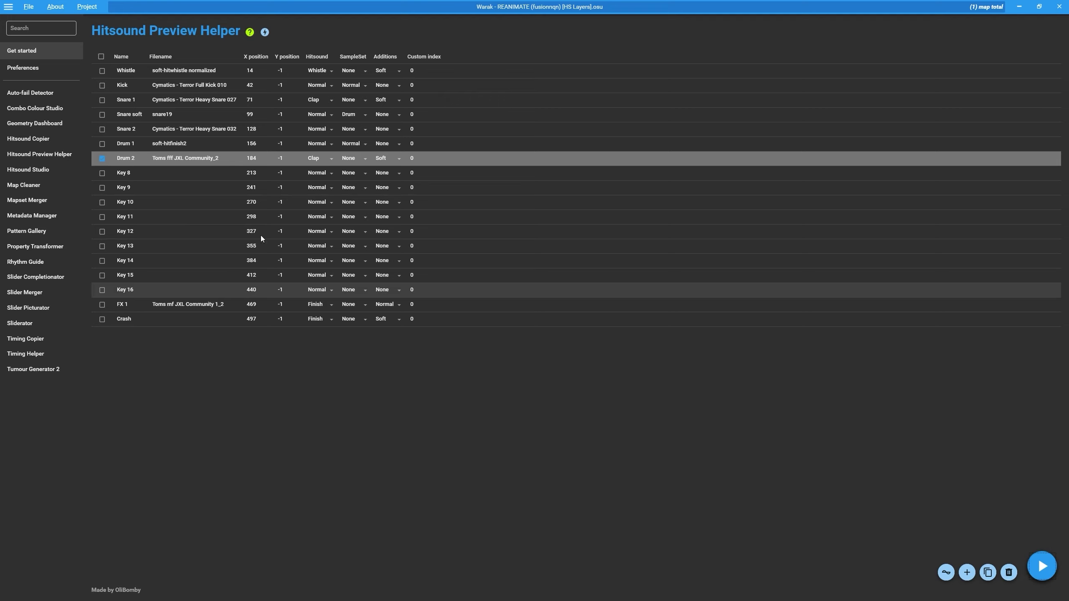
Step: Switch to osu! and reload the beatmap so the Key 16 column uses the amogus kill sample
{"action": "key", "text": "alt+Tab"}
{"action": "key", "text": "ctrl+l"}
{"action": "key", "text": "Return"}
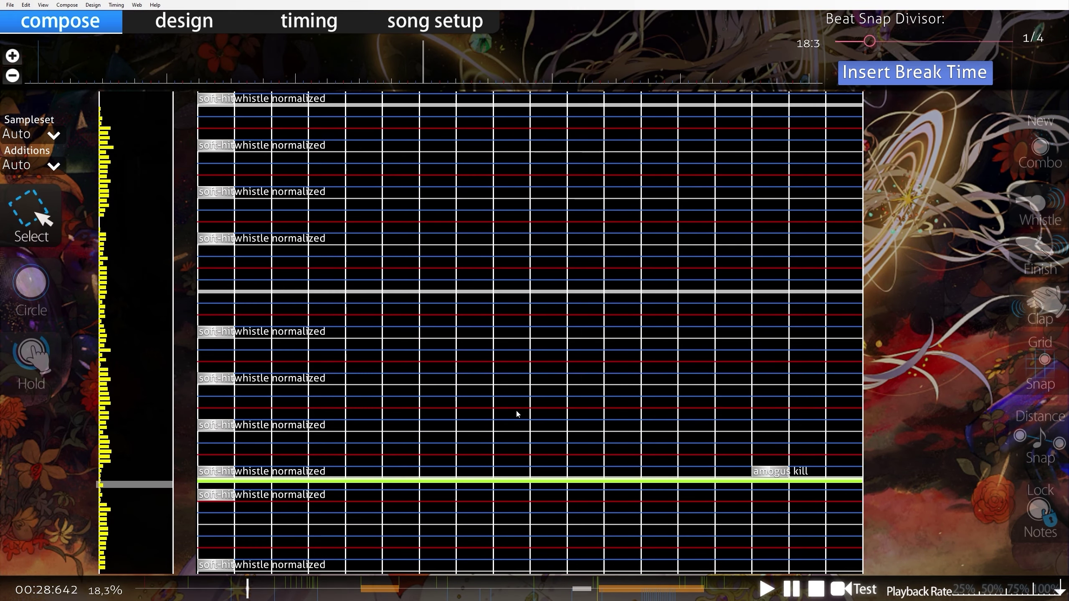
Step: Load the amogus kill sample onto track 1 of the FL Studio playlist, play it, and inspect its clip settings
{"action": "key", "text": "alt+Tab"}
{"action": "left_click_drag", "start_coordinate": [378, 292], "coordinate": [263, 88]}
{"action": "key", "text": "alt+Tab"}
{"action": "key", "text": "alt+Tab"}
{"action": "key", "text": "space"}
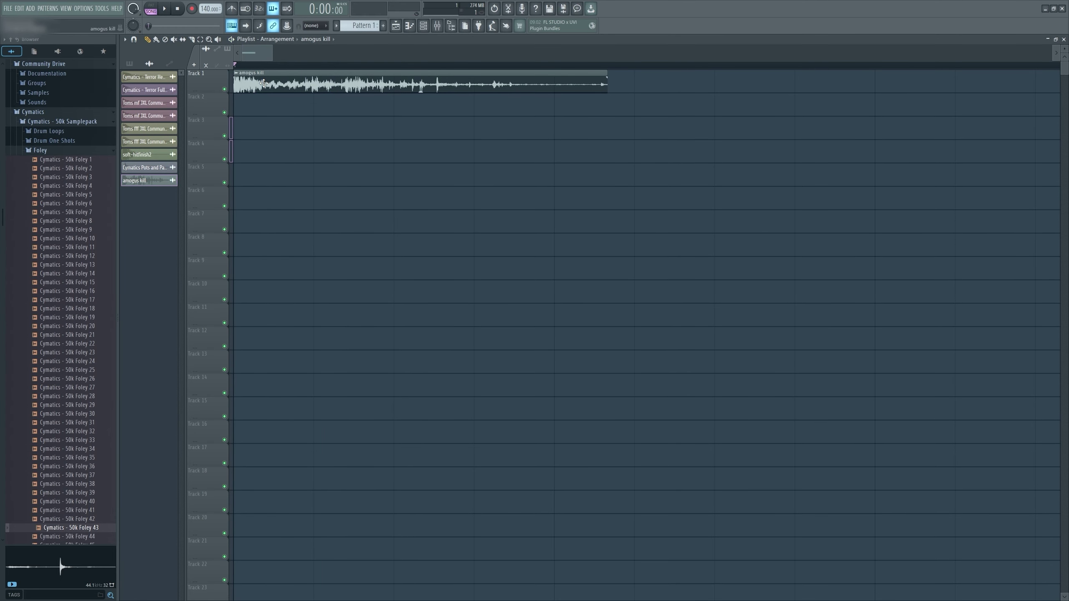
{"action": "key", "text": "F9"}
{"action": "key", "text": "F9"}
{"action": "double_click", "coordinate": [378, 84]}
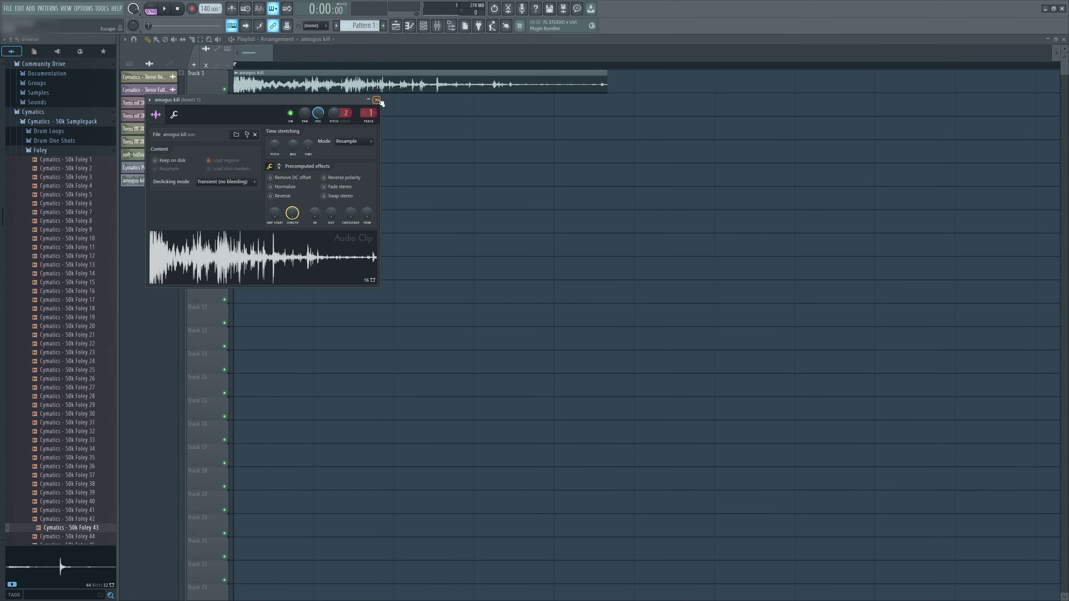
{"action": "left_click", "coordinate": [378, 102]}
Step: Export the amogus kill clip from FL Studio as a WAV file
{"action": "left_click", "coordinate": [8, 8]}
{"action": "mouse_move", "coordinate": [42, 97]}
{"action": "left_click", "coordinate": [162, 97]}
{"action": "left_click", "coordinate": [198, 235]}
{"action": "left_click", "coordinate": [528, 467]}
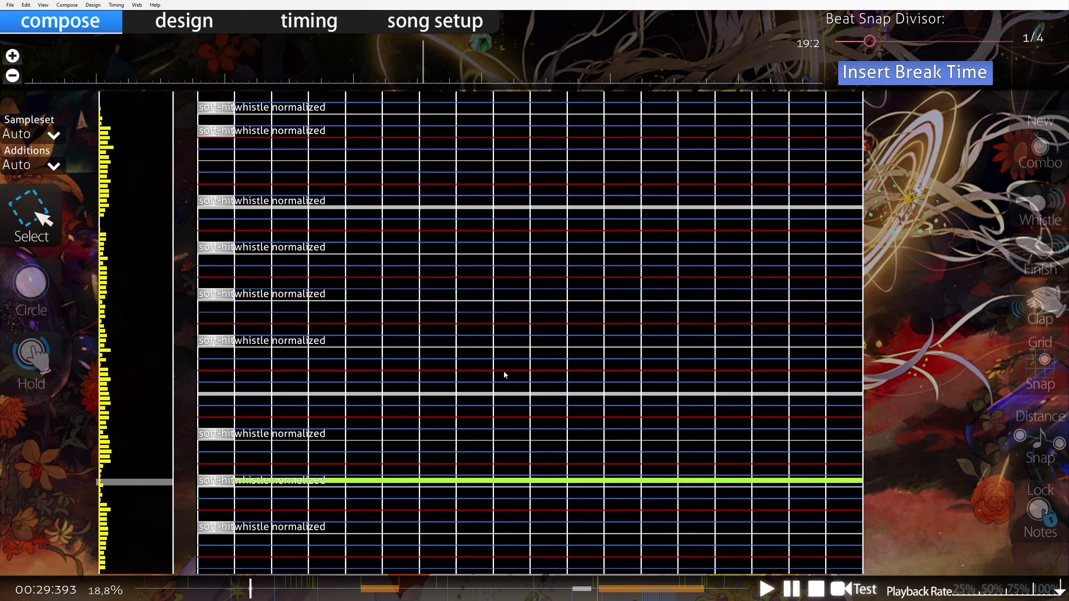
Step: Switch to Mapping Tools and check the amogus layer in Hitsound Preview Helper
{"action": "key", "text": "alt+Tab"}
{"action": "left_click", "coordinate": [370, 346]}
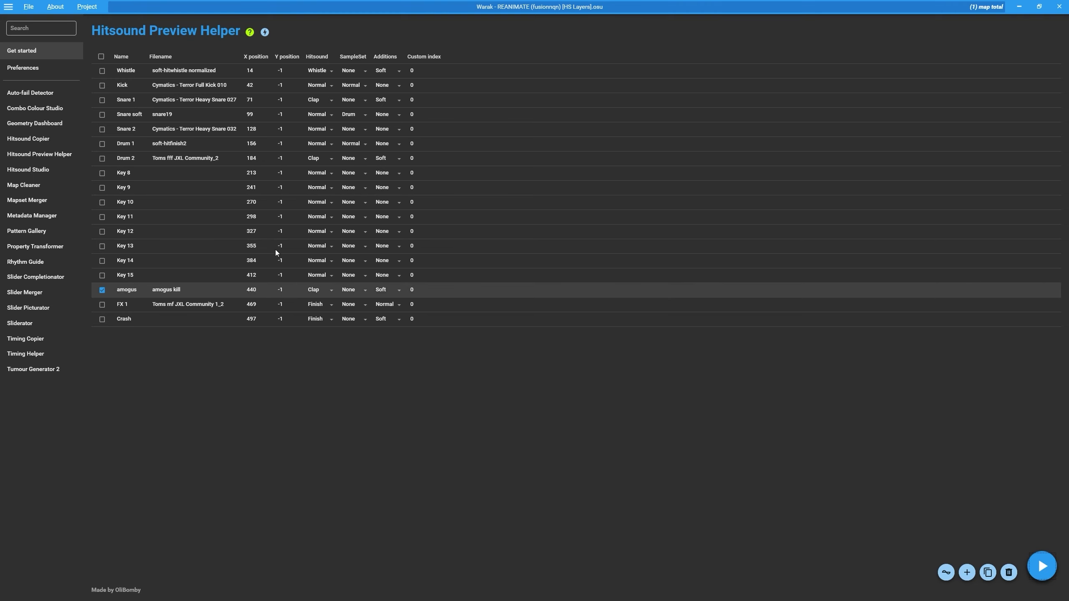
{"action": "left_click", "coordinate": [108, 32]}
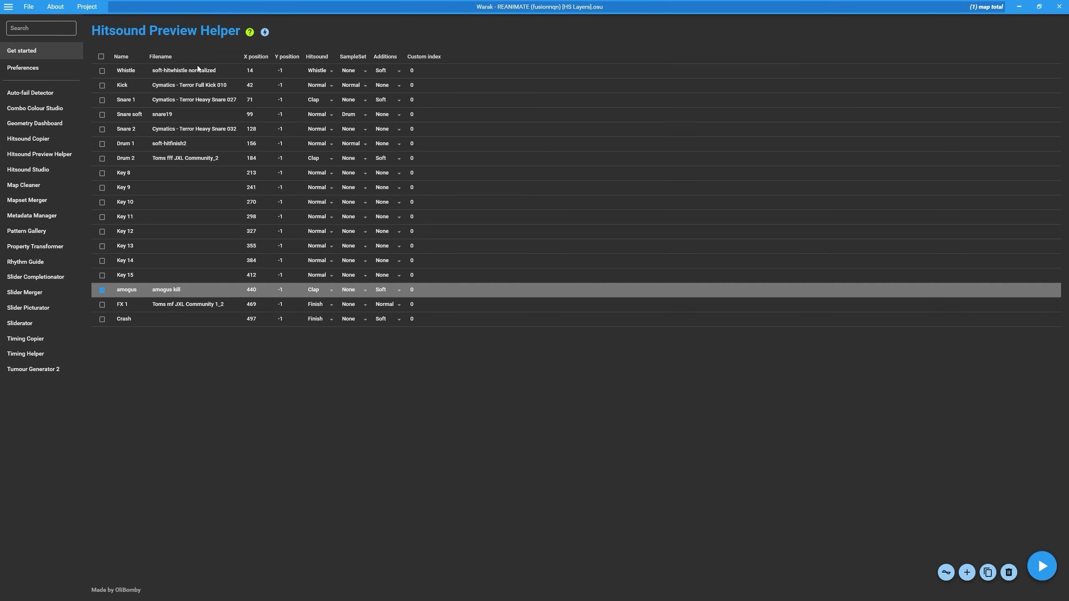
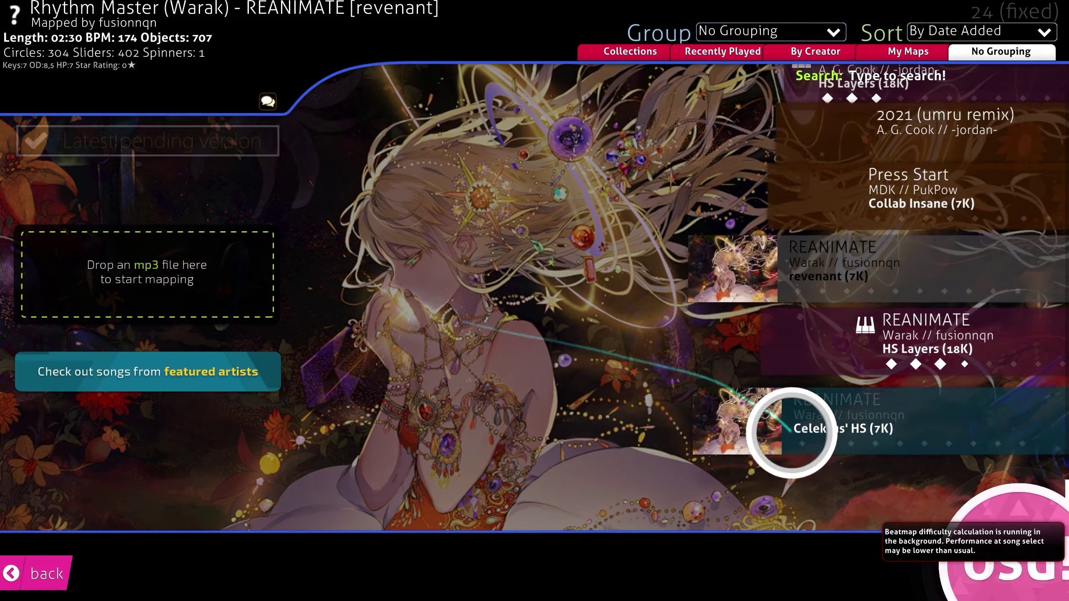
Step: Open the exported 7K hitsound difficulty of REANIMATE in the osu! editor and look through its notes
{"action": "double_click", "coordinate": [790, 432]}
{"action": "left_click", "coordinate": [195, 589]}
{"action": "scroll", "coordinate": [303, 550], "scroll_direction": "up", "scroll_amount": 8}
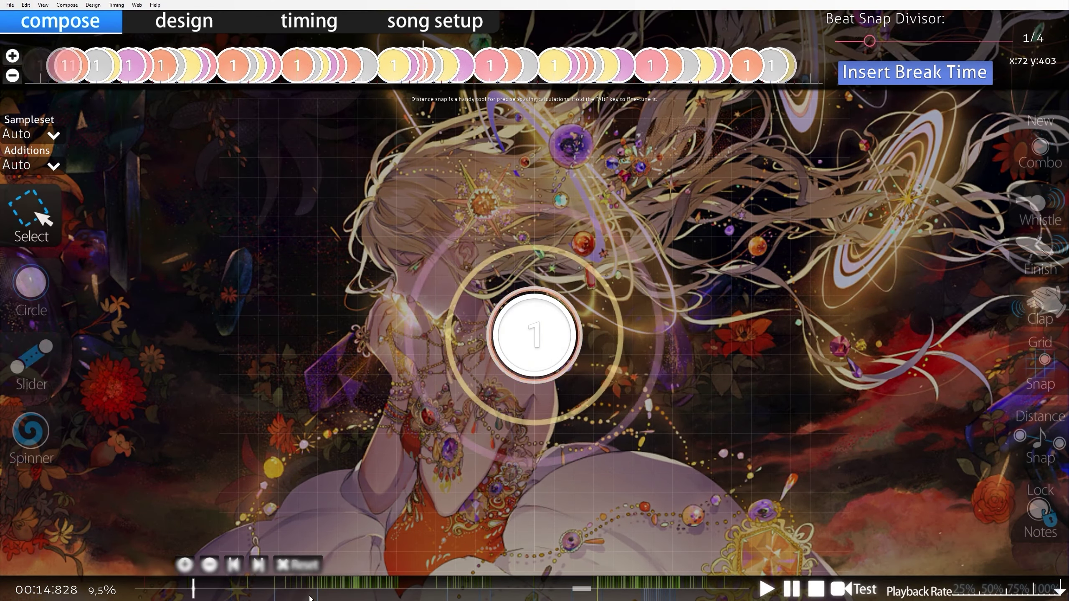
{"action": "mouse_move", "coordinate": [317, 590]}
{"action": "left_mouse_down"}
{"action": "mouse_move", "coordinate": [336, 592]}
{"action": "mouse_move", "coordinate": [146, 591]}
{"action": "left_mouse_up"}
Step: Switch to Mapping Tools, dismiss the export summary, and save the Hitsound Studio project as REANIMATE
{"action": "key", "text": "alt+Tab"}
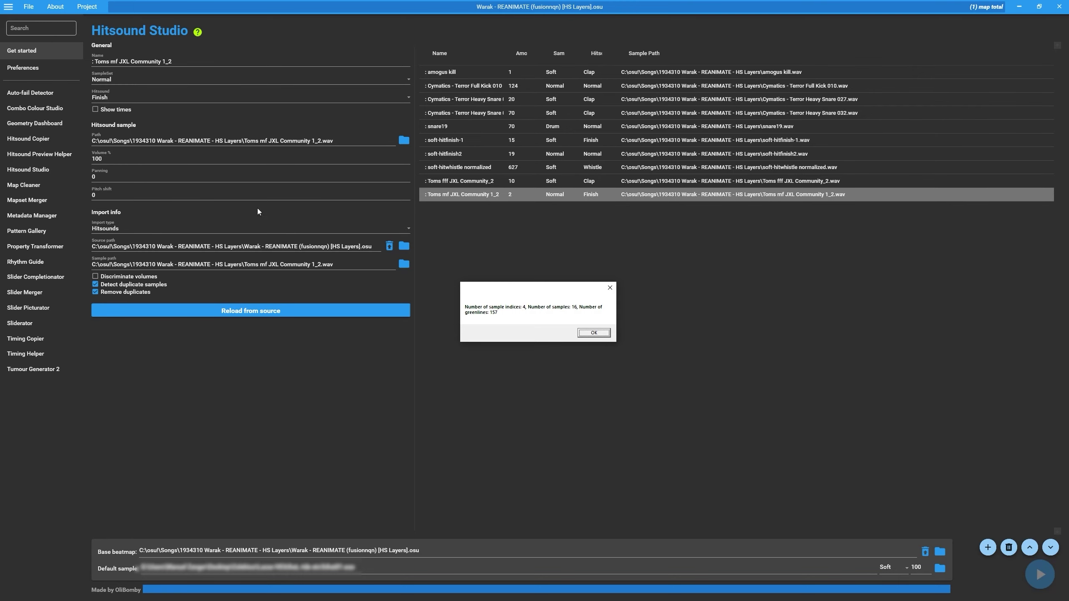
{"action": "key", "text": "Return"}
{"action": "left_click", "coordinate": [87, 6]}
{"action": "left_click", "coordinate": [101, 29]}
{"action": "type", "text": "REAN"}
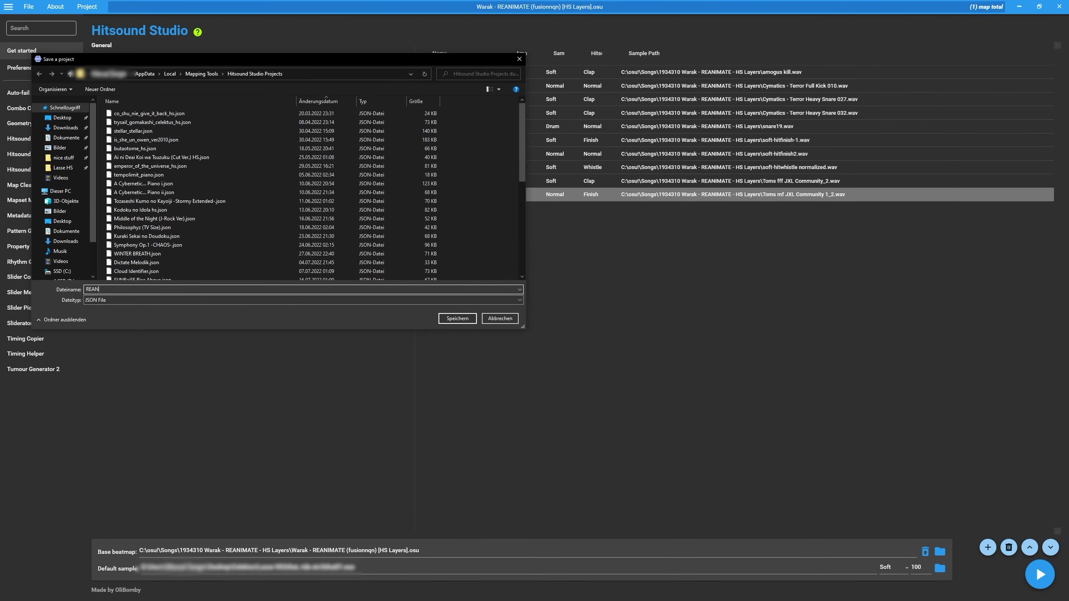
{"action": "type", "text": "IMATE"}
{"action": "key", "text": "Return"}
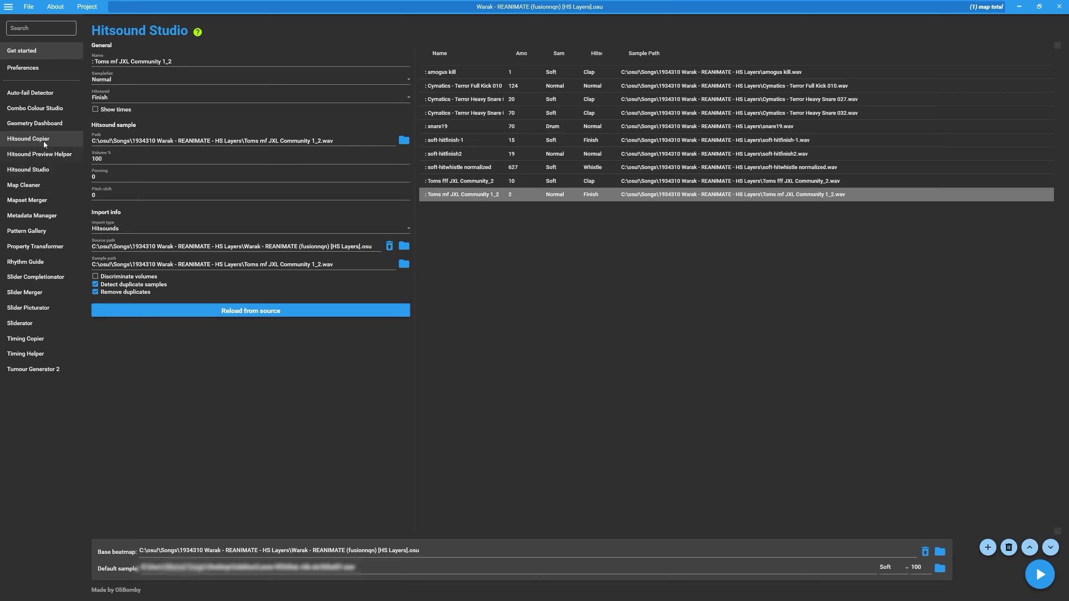
Step: Open Hitsound Copier and set the REANIMATE HS difficulty as the source and the revenant difficulty as the destination
{"action": "left_click", "coordinate": [43, 141]}
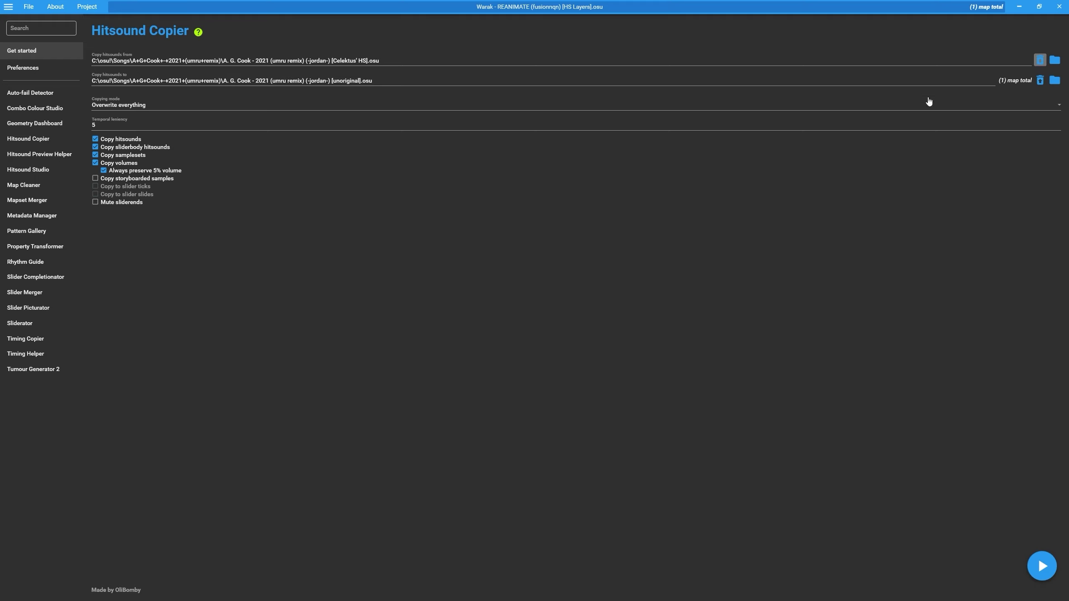
{"action": "key", "text": "alt+Tab"}
{"action": "left_click", "coordinate": [406, 303]}
{"action": "left_click", "coordinate": [1054, 80]}
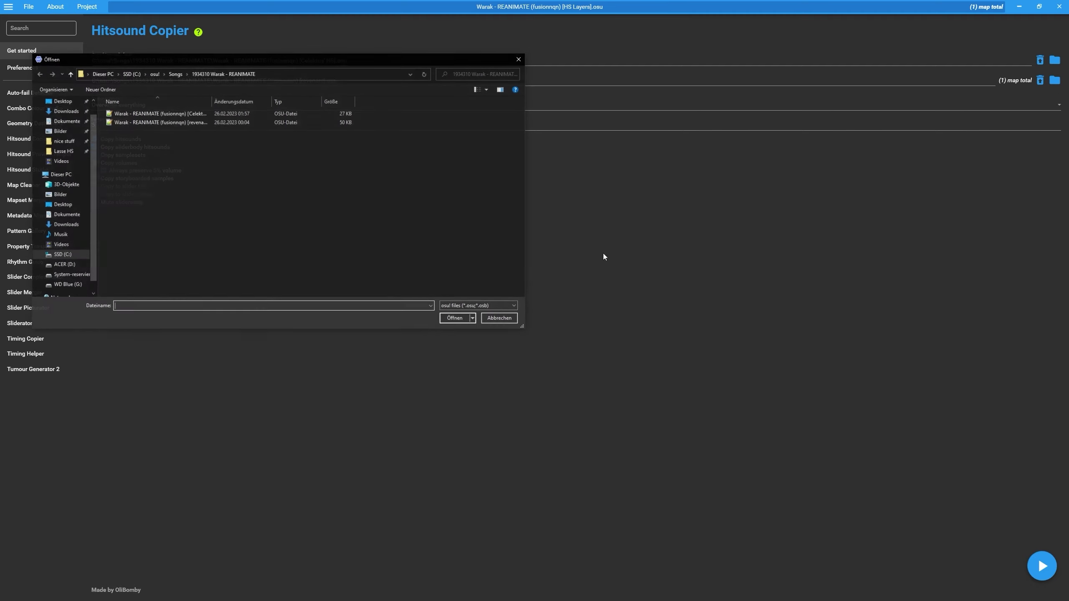
{"action": "left_click_drag", "start_coordinate": [253, 201], "coordinate": [167, 144]}
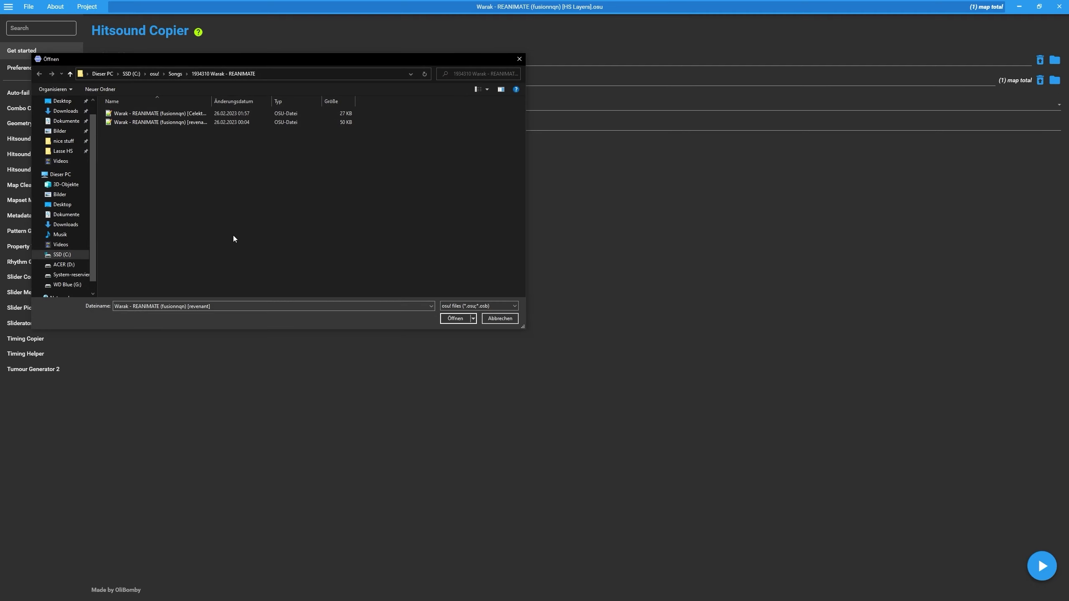
{"action": "key", "text": "Return"}
{"action": "left_click", "coordinate": [1053, 84]}
{"action": "left_click_drag", "start_coordinate": [205, 209], "coordinate": [142, 113]}
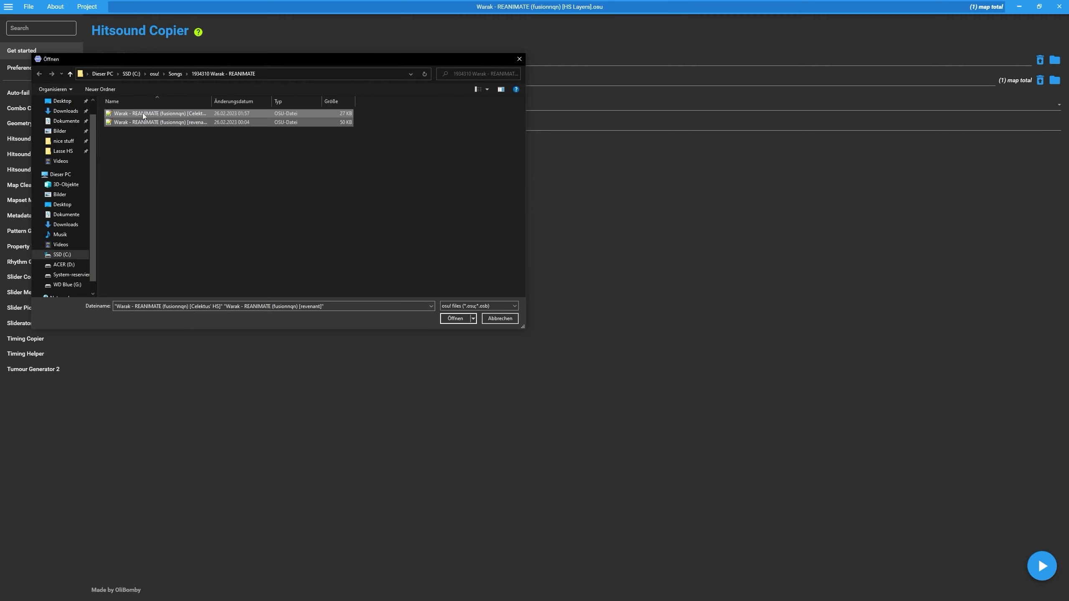
{"action": "key", "text": "Escape"}
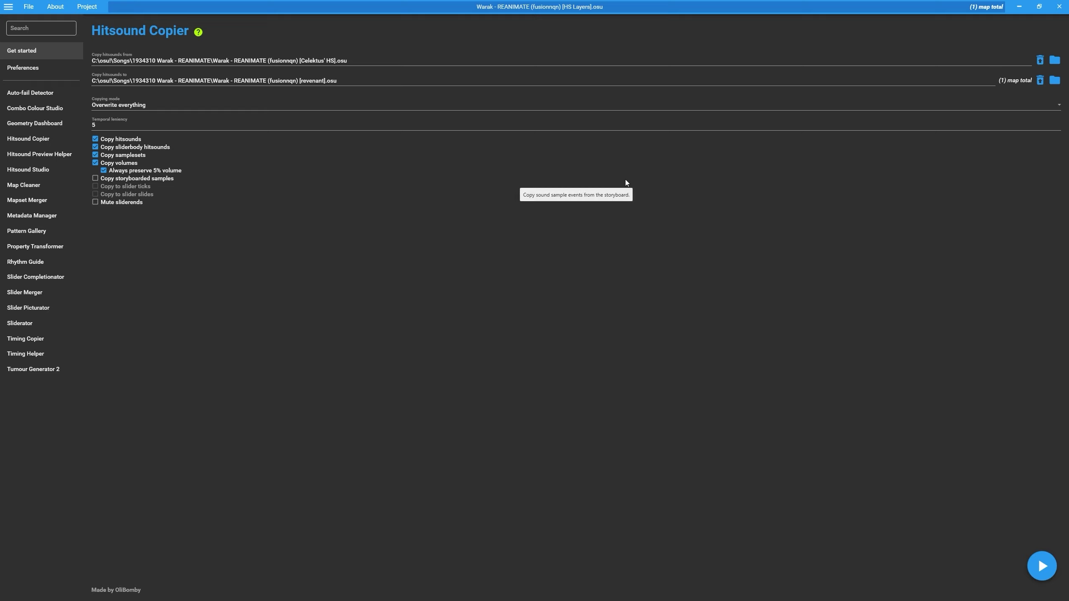
Step: Set the Hitsound Copier's copying mode to Overwrite everything
{"action": "left_click", "coordinate": [145, 106]}
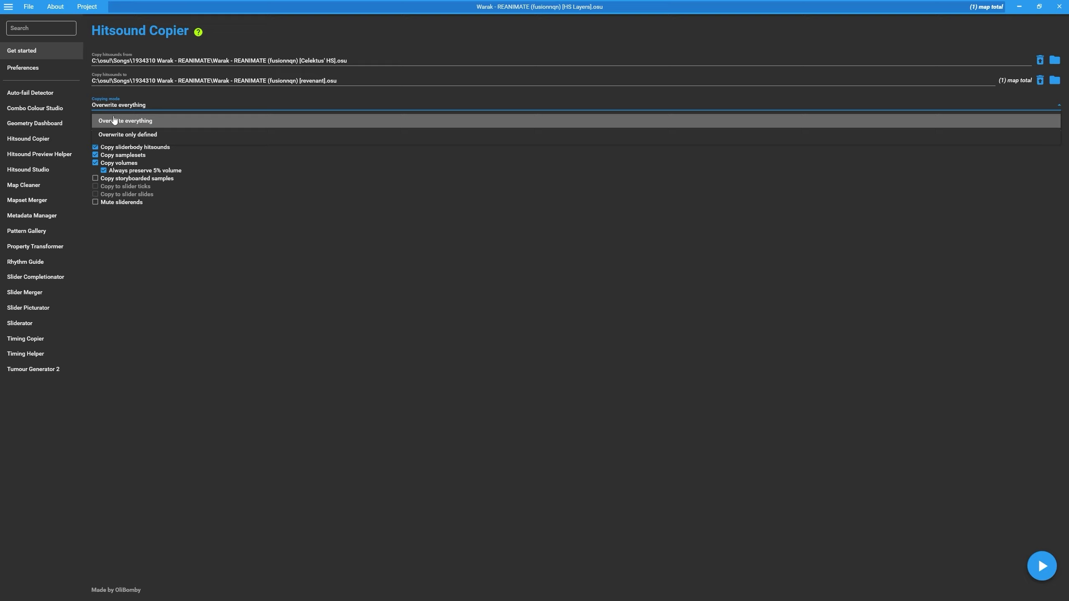
{"action": "left_click", "coordinate": [140, 122]}
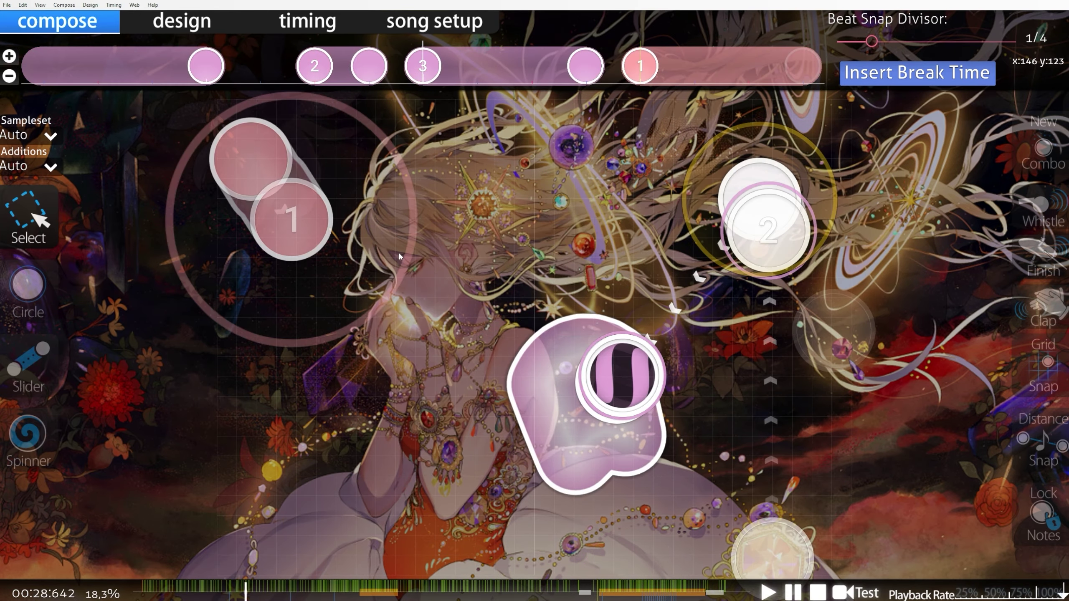
Step: Look through the notes of the mapped REANIMATE difficulty in the osu! editor, concentrating on the first 13 seconds
{"action": "key", "text": "F6"}
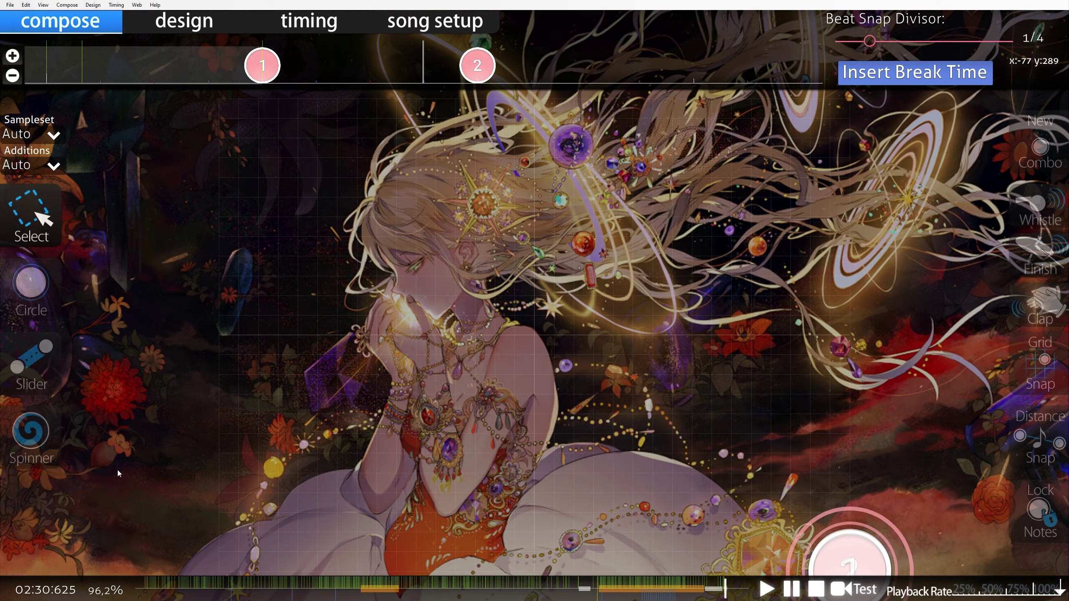
{"action": "left_click_drag", "start_coordinate": [148, 588], "coordinate": [483, 570]}
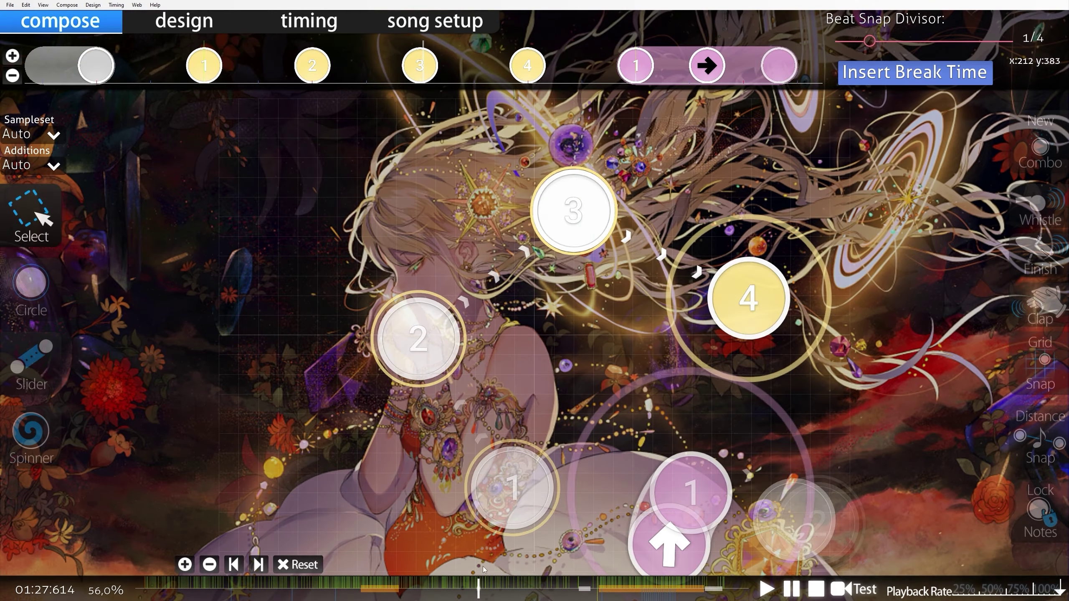
{"action": "scroll", "coordinate": [353, 522], "scroll_direction": "down", "scroll_amount": 1}
{"action": "scroll", "coordinate": [353, 508], "scroll_direction": "up", "scroll_amount": 13}
{"action": "left_click_drag", "start_coordinate": [177, 589], "coordinate": [148, 588]}
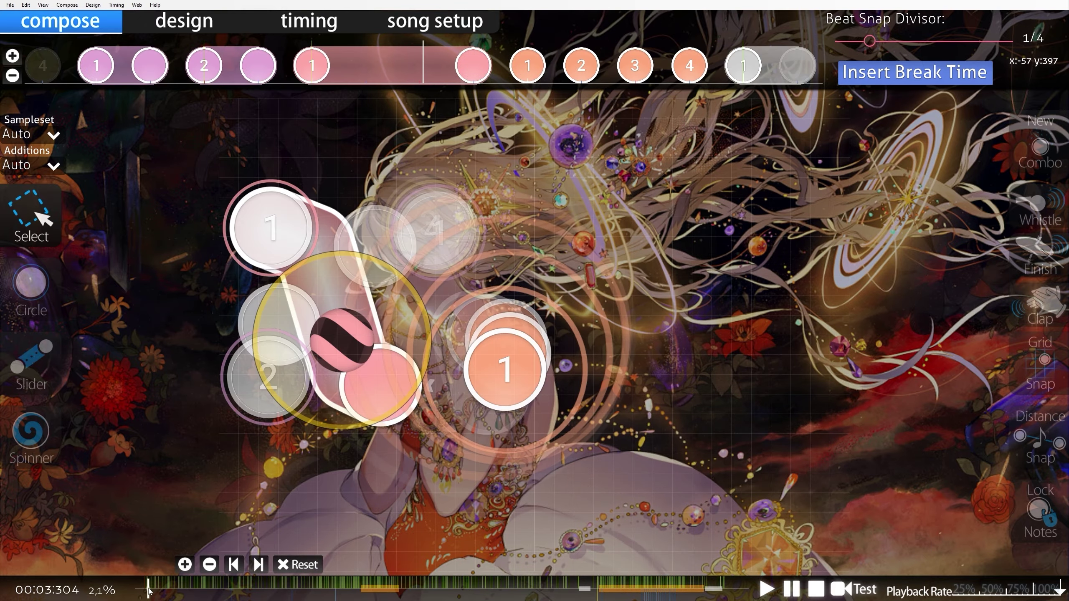
{"action": "scroll", "coordinate": [341, 357], "scroll_direction": "up", "scroll_amount": 7}
{"action": "scroll", "coordinate": [407, 206], "scroll_direction": "down", "scroll_amount": 12}
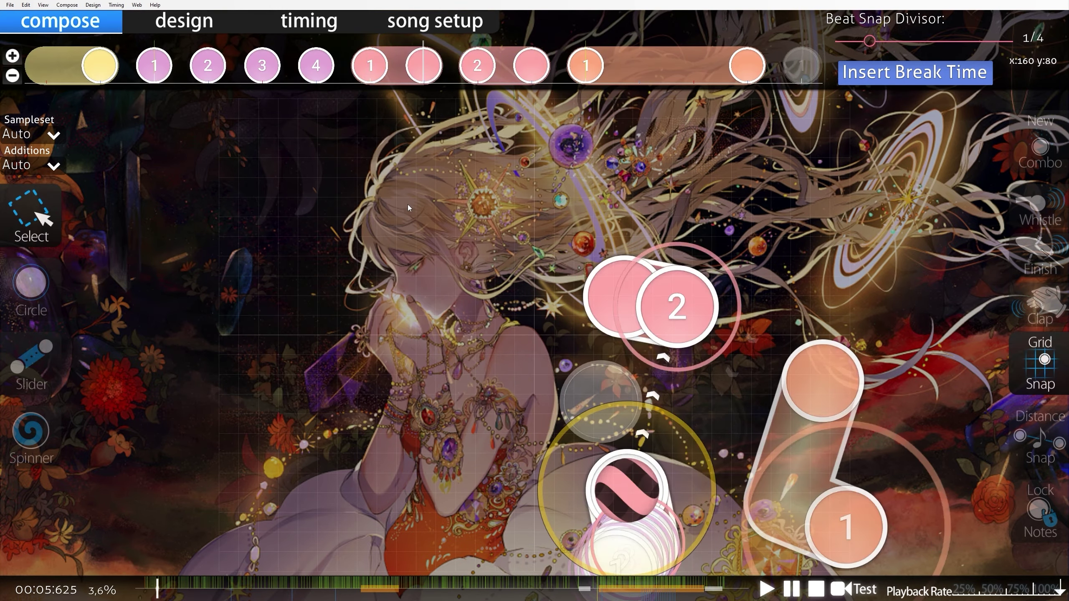
{"action": "scroll", "coordinate": [406, 208], "scroll_direction": "down", "scroll_amount": 20}
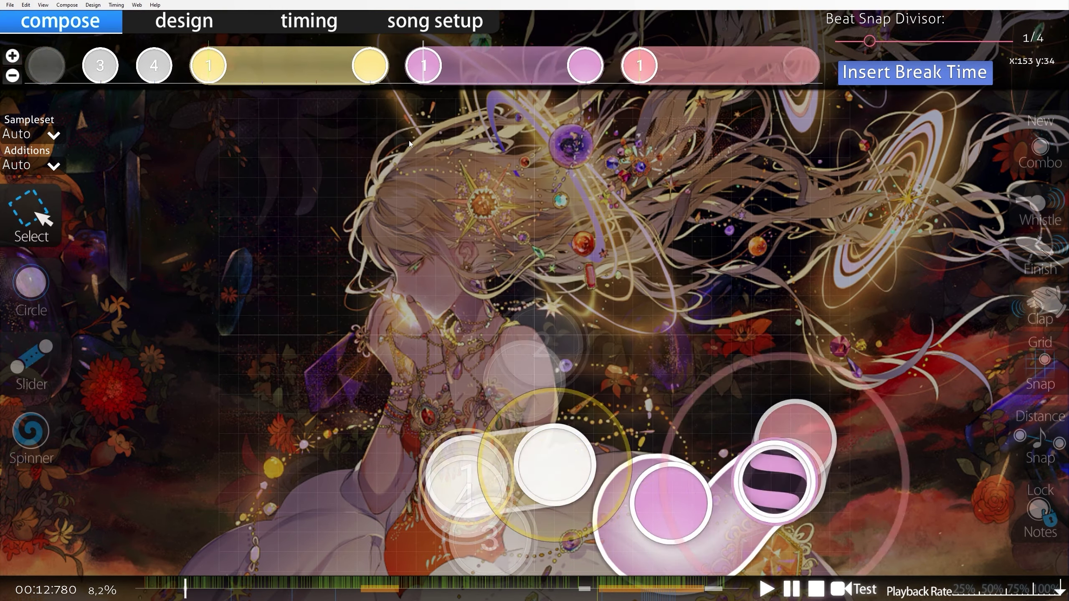
Step: Select the slider ending near 00:12:694 and examine how its body and end fall on the timeline
{"action": "scroll", "coordinate": [409, 141], "scroll_direction": "up", "scroll_amount": 3}
{"action": "left_click", "coordinate": [528, 61]}
{"action": "scroll", "coordinate": [444, 149], "scroll_direction": "down", "scroll_amount": 2}
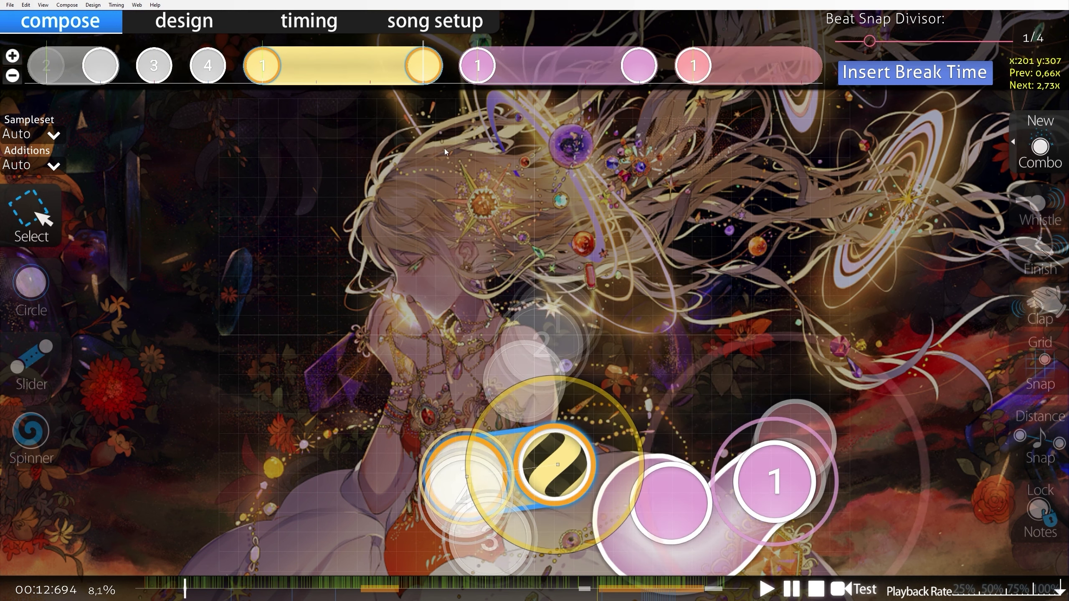
{"action": "scroll", "coordinate": [395, 154], "scroll_direction": "down", "scroll_amount": 3}
{"action": "scroll", "coordinate": [394, 153], "scroll_direction": "up", "scroll_amount": 4}
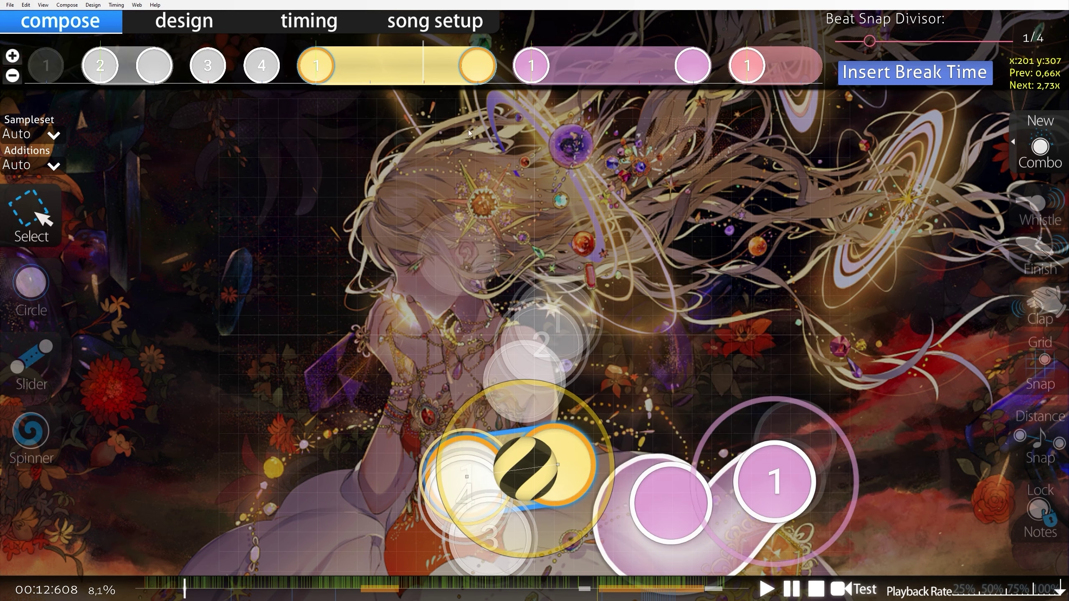
{"action": "left_click", "coordinate": [463, 131]}
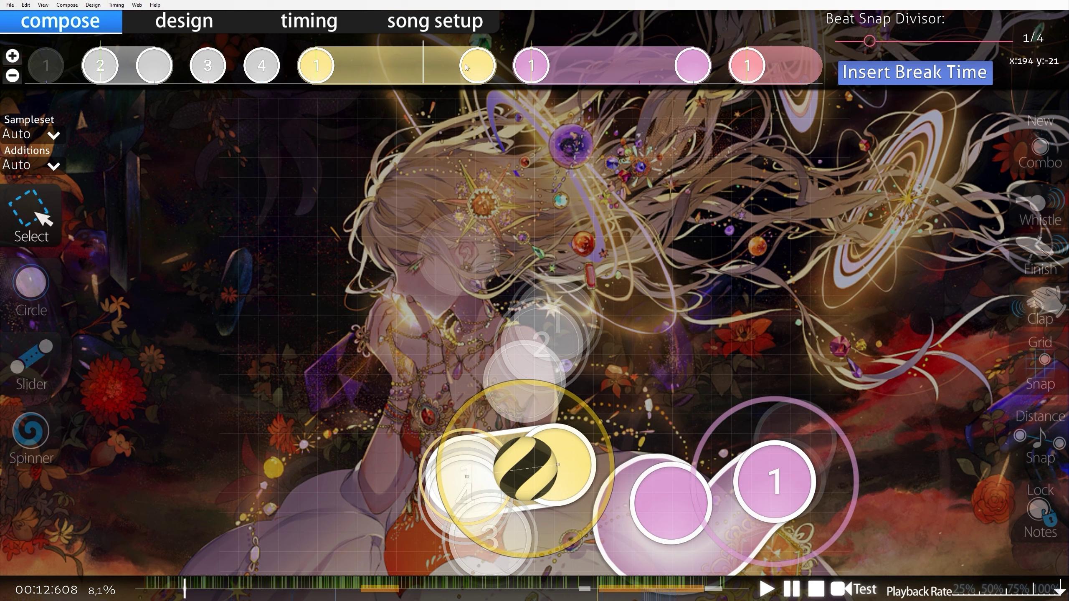
Step: Examine the notes after 00:13, and play the section around 01:07
{"action": "scroll", "coordinate": [411, 98], "scroll_direction": "down", "scroll_amount": 2}
{"action": "scroll", "coordinate": [628, 170], "scroll_direction": "down", "scroll_amount": 3}
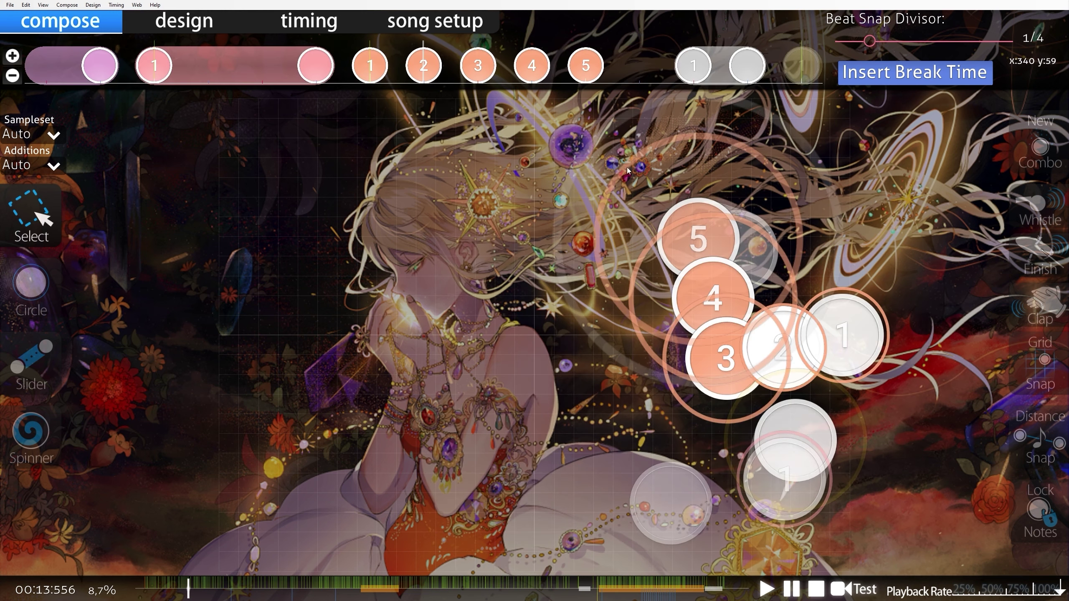
{"action": "scroll", "coordinate": [627, 170], "scroll_direction": "down", "scroll_amount": 9}
{"action": "left_click_drag", "start_coordinate": [198, 588], "coordinate": [366, 598]}
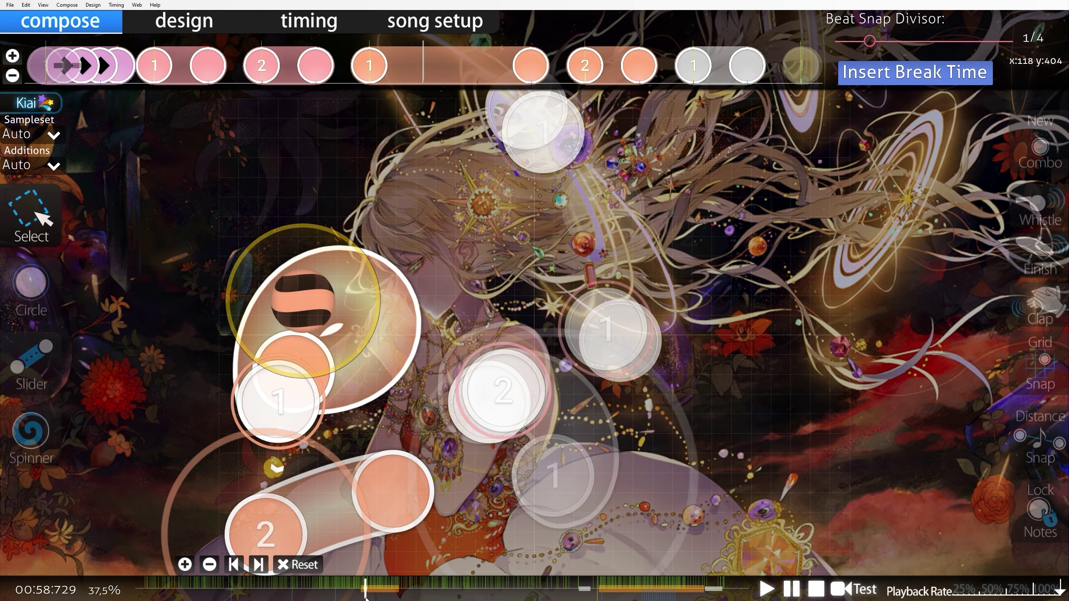
{"action": "scroll", "coordinate": [383, 563], "scroll_direction": "down", "scroll_amount": 2}
{"action": "left_click", "coordinate": [398, 594]}
{"action": "key", "text": "space"}
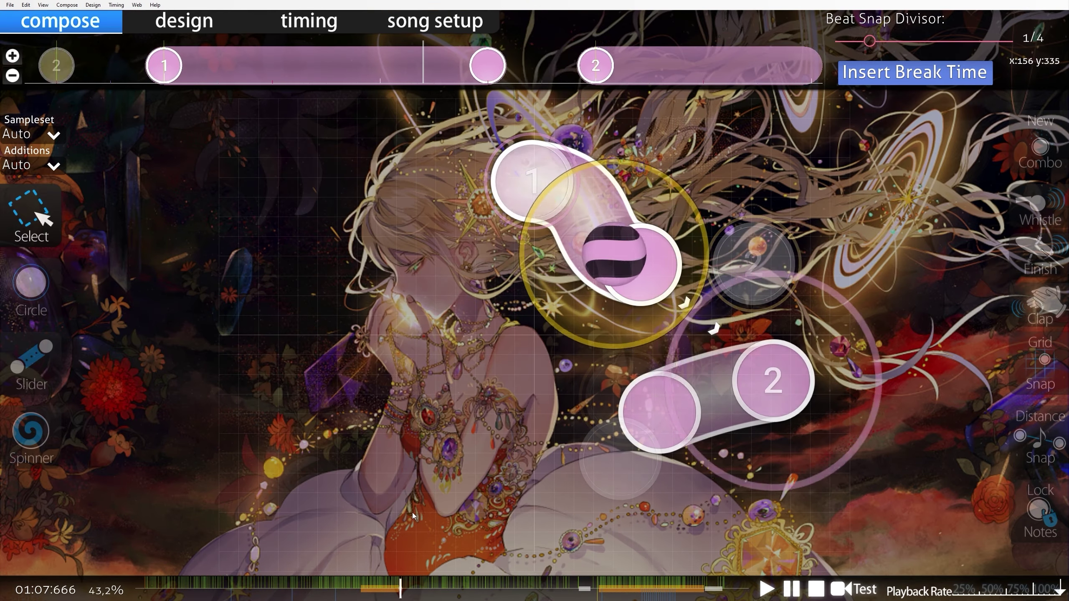
Step: Select the repeat slider at 01:08:987 and examine its head and body separately
{"action": "scroll", "coordinate": [412, 512], "scroll_direction": "down", "scroll_amount": 5}
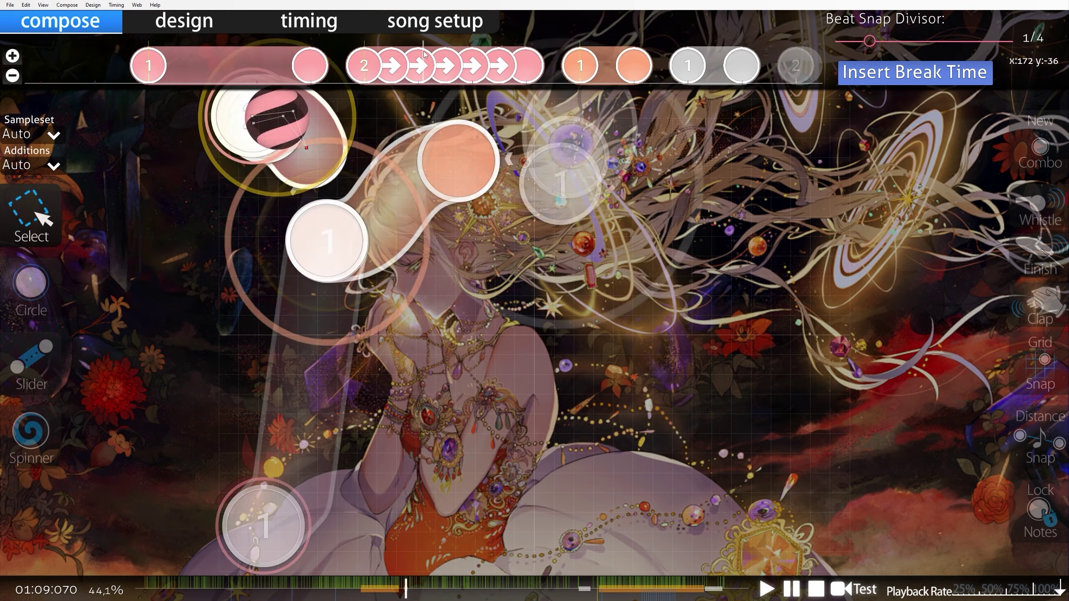
{"action": "scroll", "coordinate": [423, 55], "scroll_direction": "down", "scroll_amount": 1}
{"action": "scroll", "coordinate": [474, 278], "scroll_direction": "up", "scroll_amount": 4}
{"action": "scroll", "coordinate": [472, 280], "scroll_direction": "down", "scroll_amount": 3}
{"action": "scroll", "coordinate": [424, 372], "scroll_direction": "up", "scroll_amount": 1}
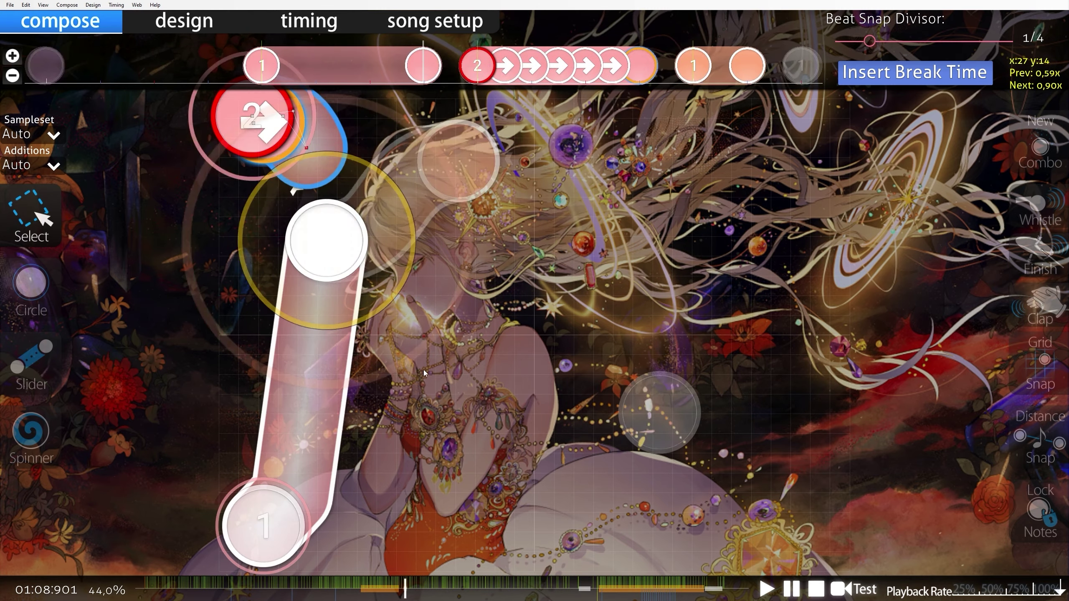
{"action": "scroll", "coordinate": [424, 369], "scroll_direction": "down", "scroll_amount": 2}
{"action": "scroll", "coordinate": [441, 153], "scroll_direction": "up", "scroll_amount": 1}
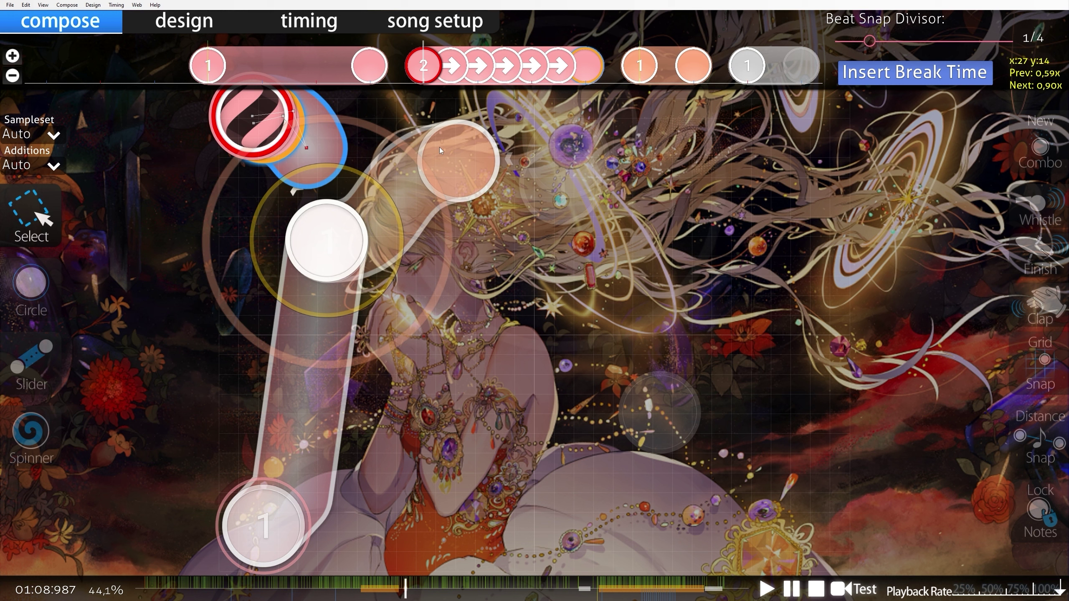
{"action": "left_click", "coordinate": [319, 131]}
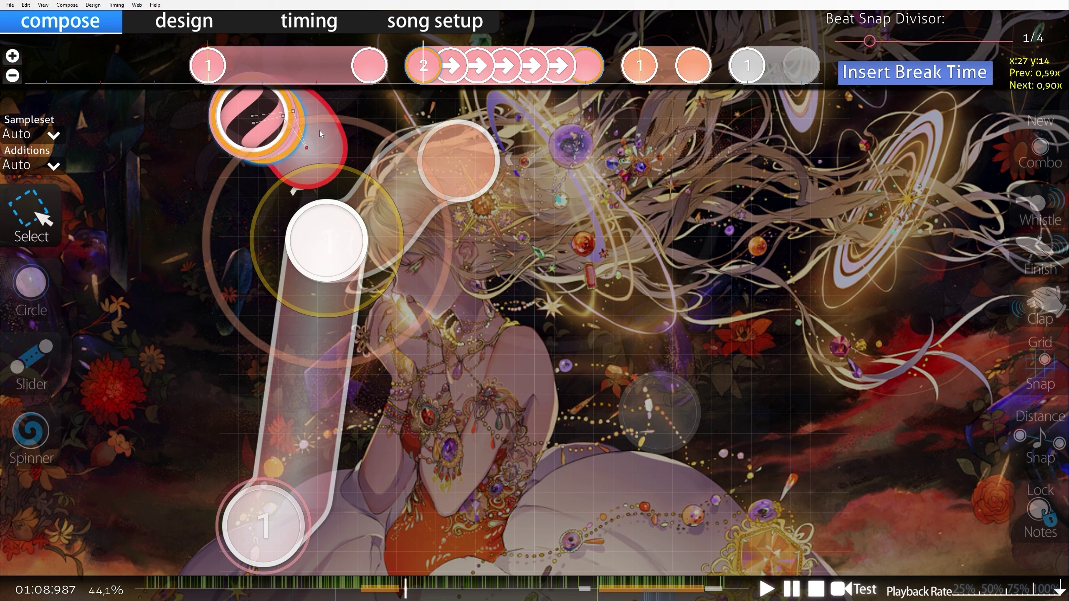
{"action": "left_click", "coordinate": [374, 120]}
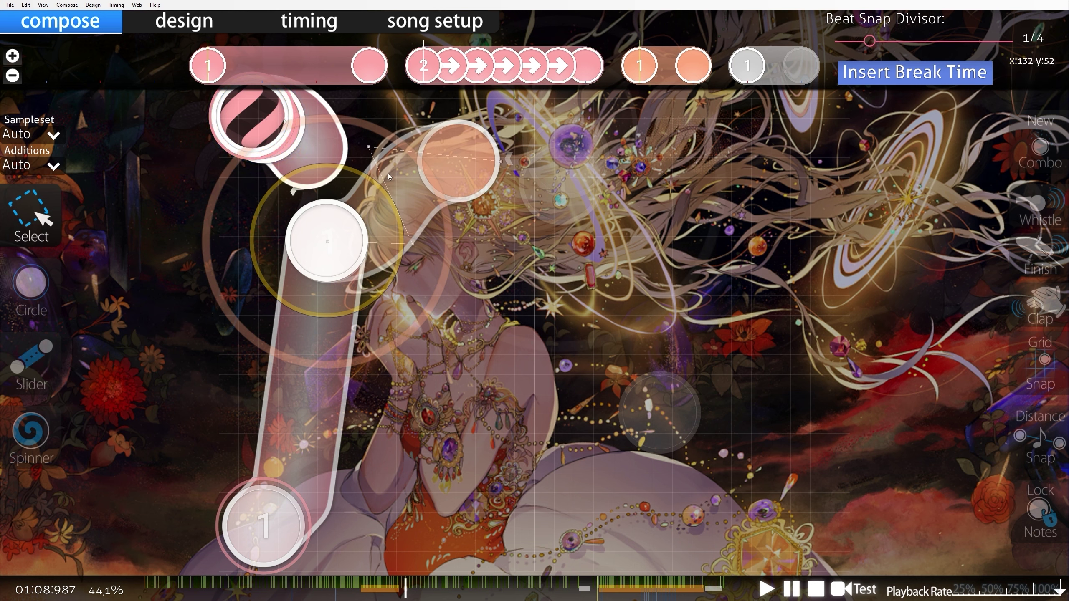
Step: Play on from 01:08:987 and select the long curved slider just after 01:10:625
{"action": "key", "text": "space"}
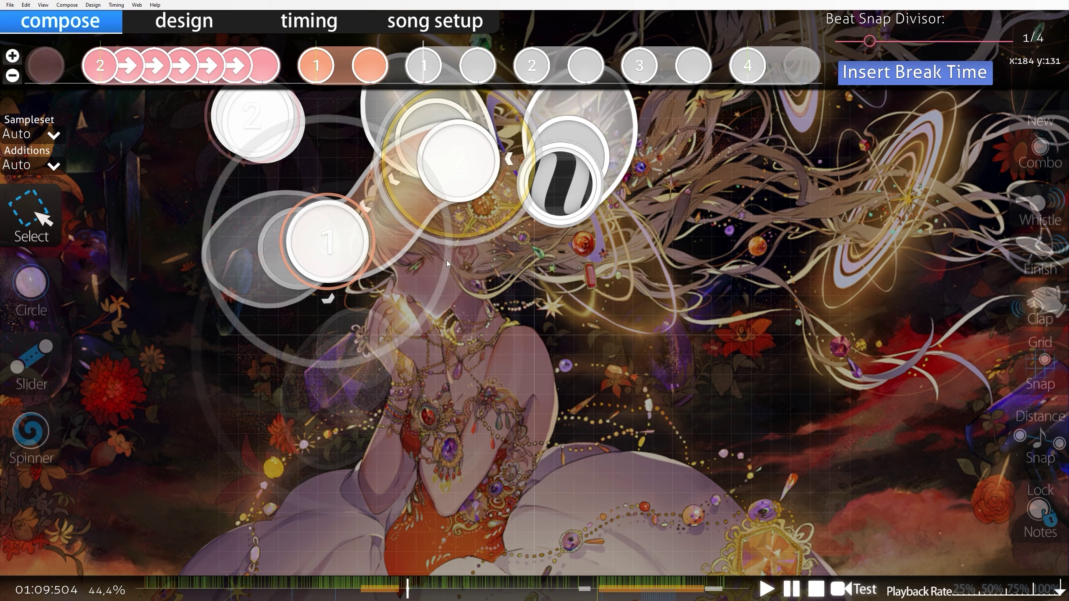
{"action": "scroll", "coordinate": [446, 259], "scroll_direction": "down", "scroll_amount": 12}
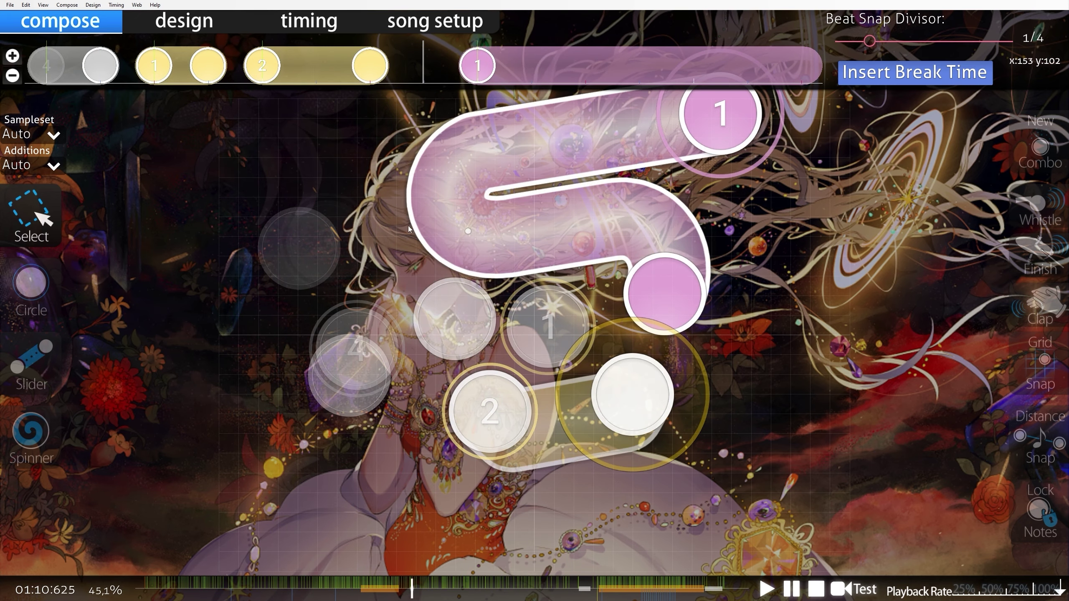
{"action": "left_click", "coordinate": [447, 233]}
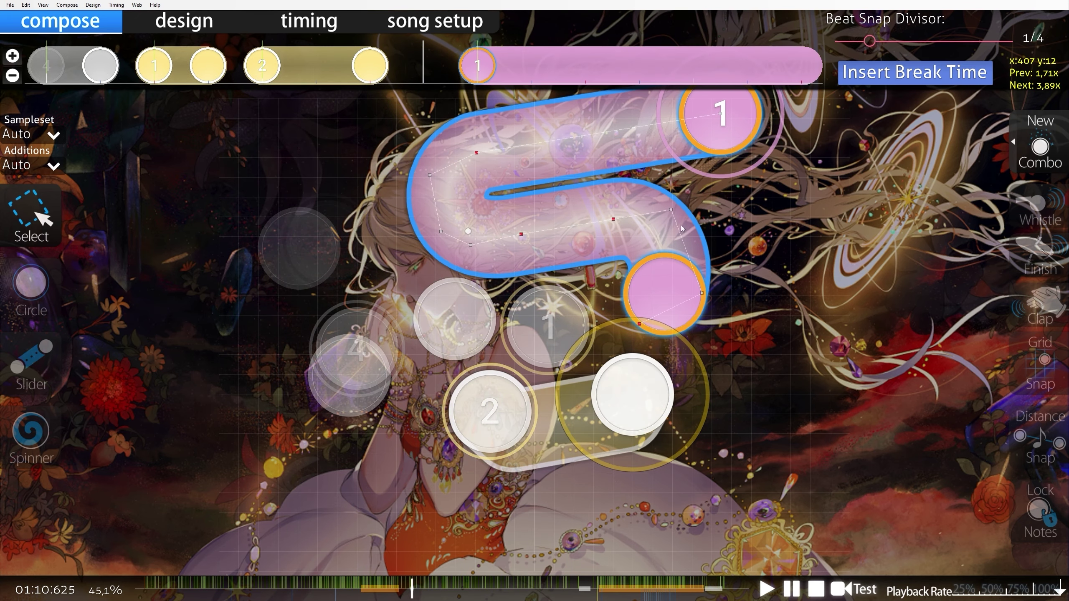
Step: Examine the opening circles and sliders of REANIMATE from about 00:02 to 00:07
{"action": "key", "text": "alt+Tab"}
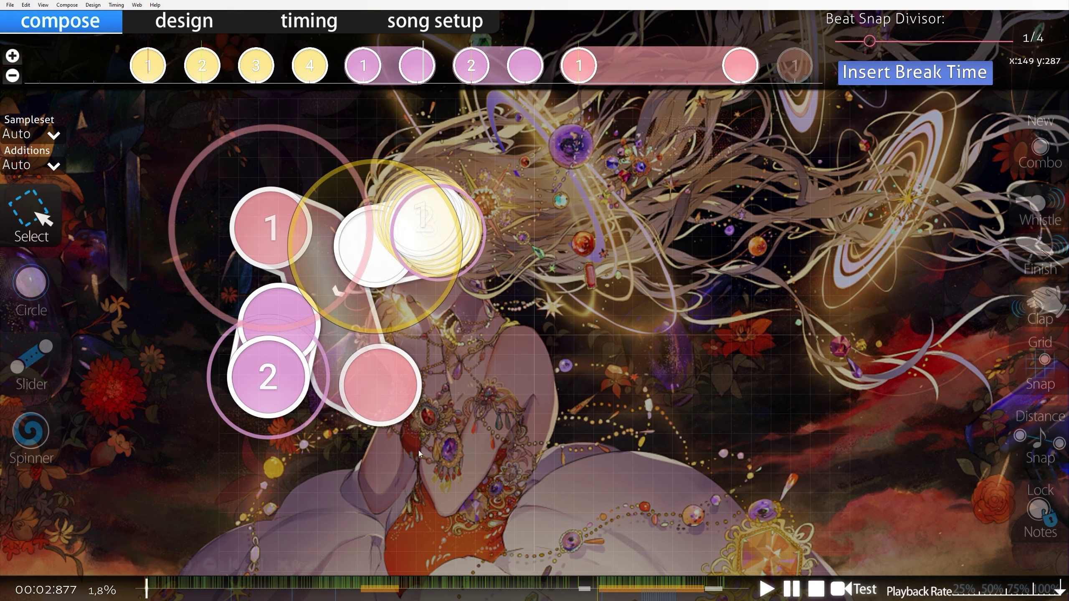
{"action": "scroll", "coordinate": [418, 451], "scroll_direction": "down", "scroll_amount": 2}
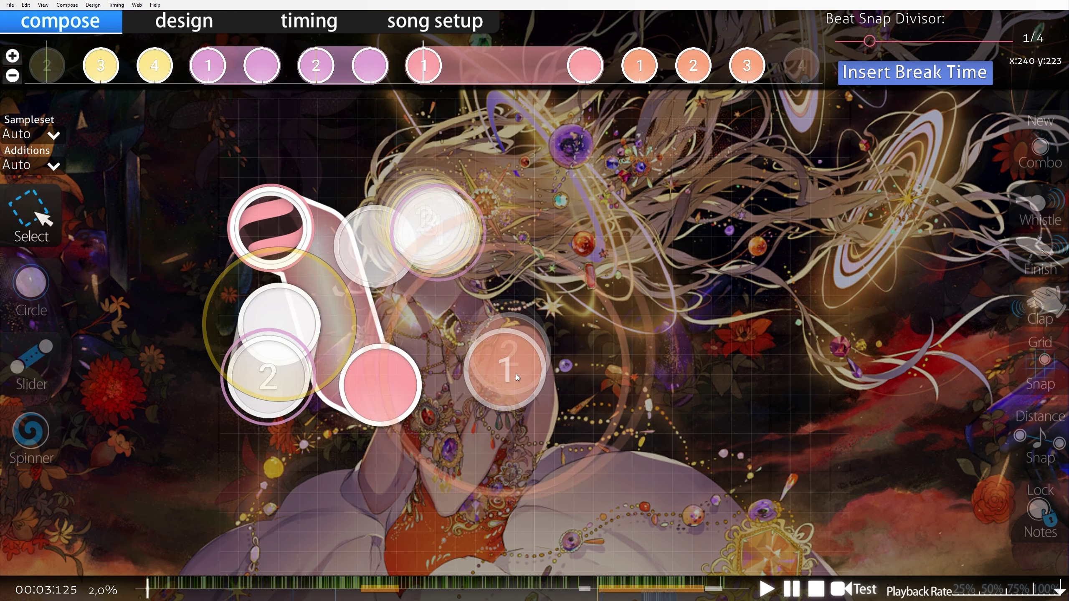
{"action": "left_click", "coordinate": [517, 374]}
{"action": "left_click", "coordinate": [474, 454]}
{"action": "scroll", "coordinate": [440, 467], "scroll_direction": "down", "scroll_amount": 3}
{"action": "scroll", "coordinate": [440, 467], "scroll_direction": "up", "scroll_amount": 6}
{"action": "scroll", "coordinate": [443, 460], "scroll_direction": "down", "scroll_amount": 5}
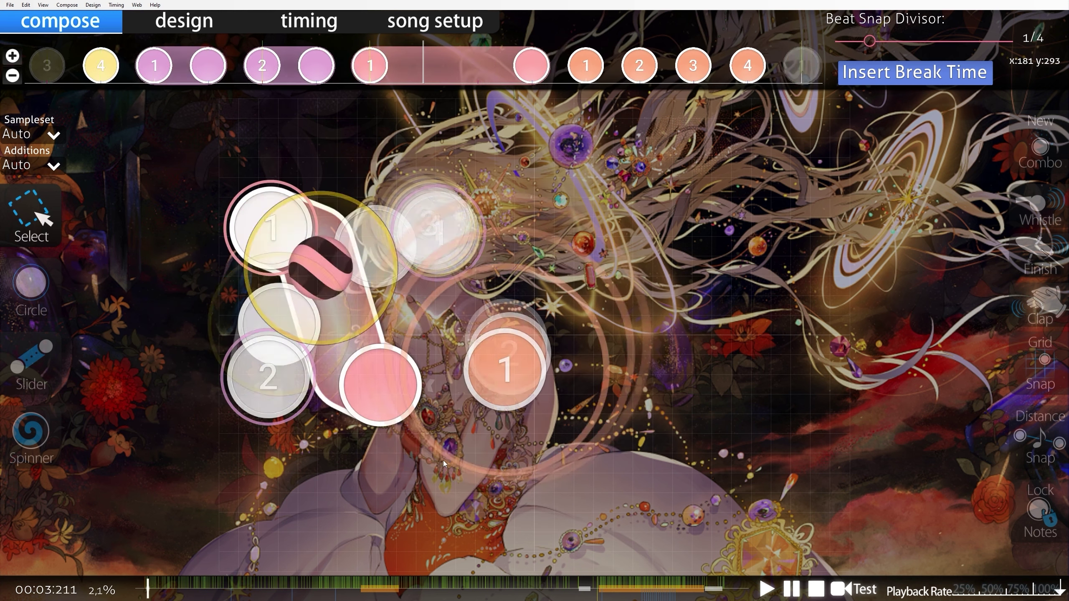
{"action": "scroll", "coordinate": [632, 460], "scroll_direction": "down", "scroll_amount": 3}
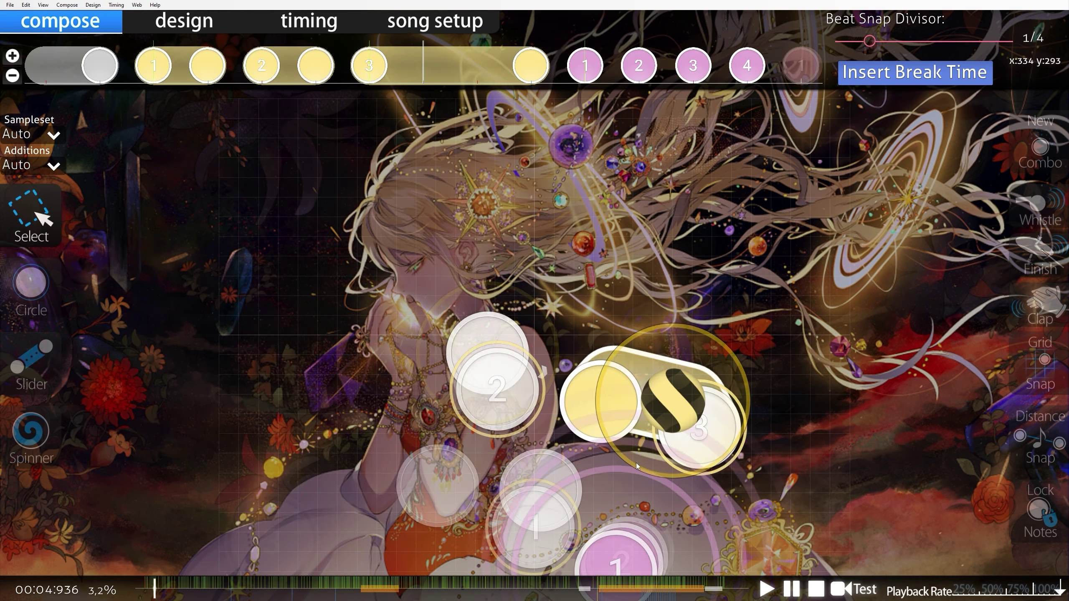
{"action": "scroll", "coordinate": [698, 500], "scroll_direction": "up", "scroll_amount": 2}
{"action": "scroll", "coordinate": [685, 495], "scroll_direction": "down", "scroll_amount": 6}
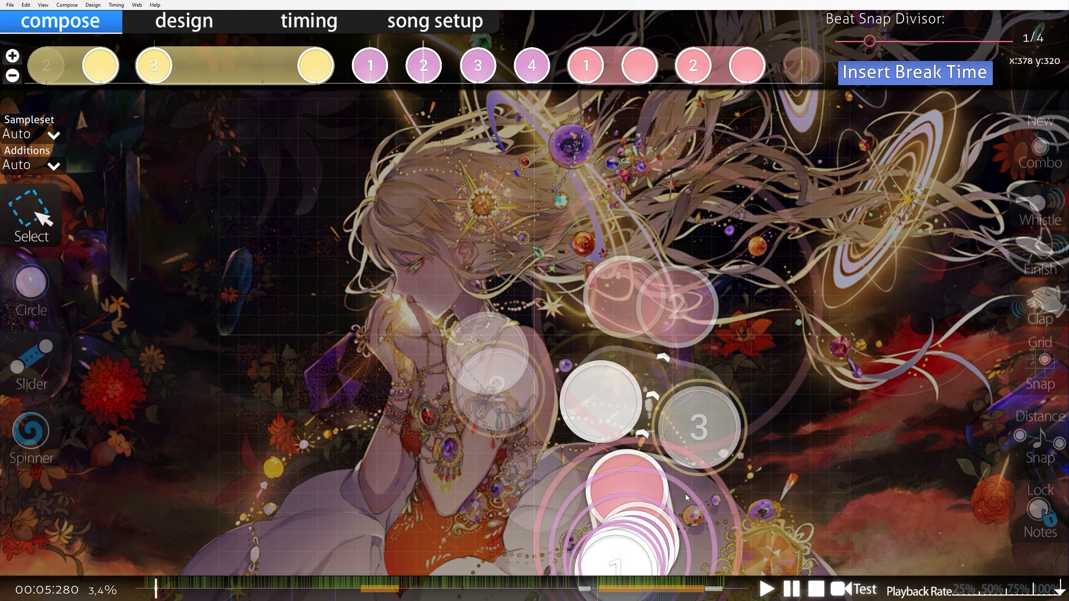
{"action": "scroll", "coordinate": [680, 490], "scroll_direction": "down", "scroll_amount": 1}
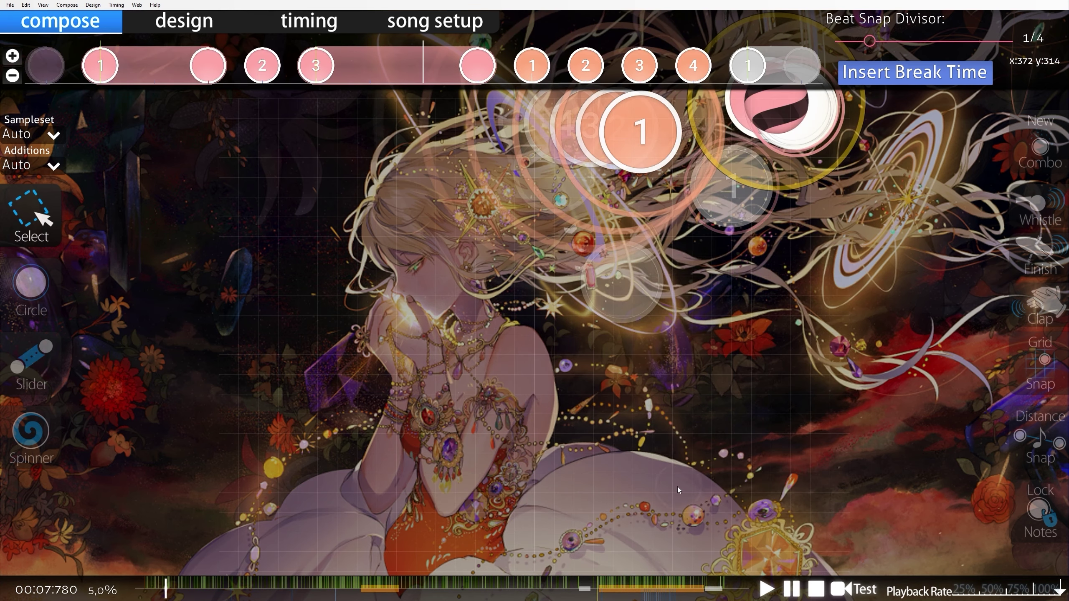
Step: Leave the REANIMATE editor and open the Peak difficulty of Polyphia's Rich Kids in the editor
{"action": "key", "text": "Escape"}
{"action": "left_click", "coordinate": [551, 334]}
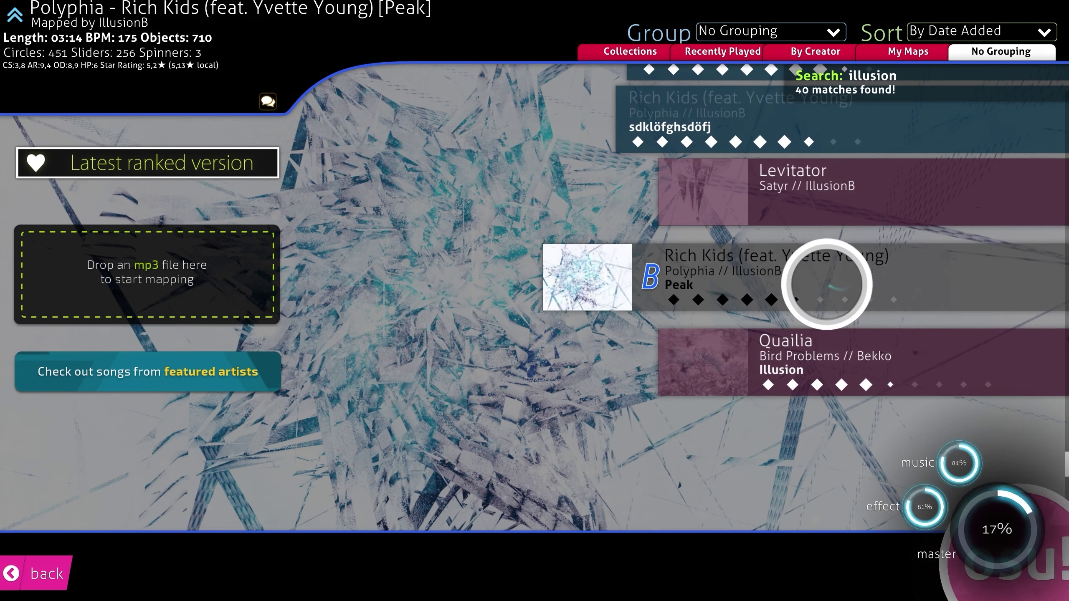
{"action": "key", "text": "F4"}
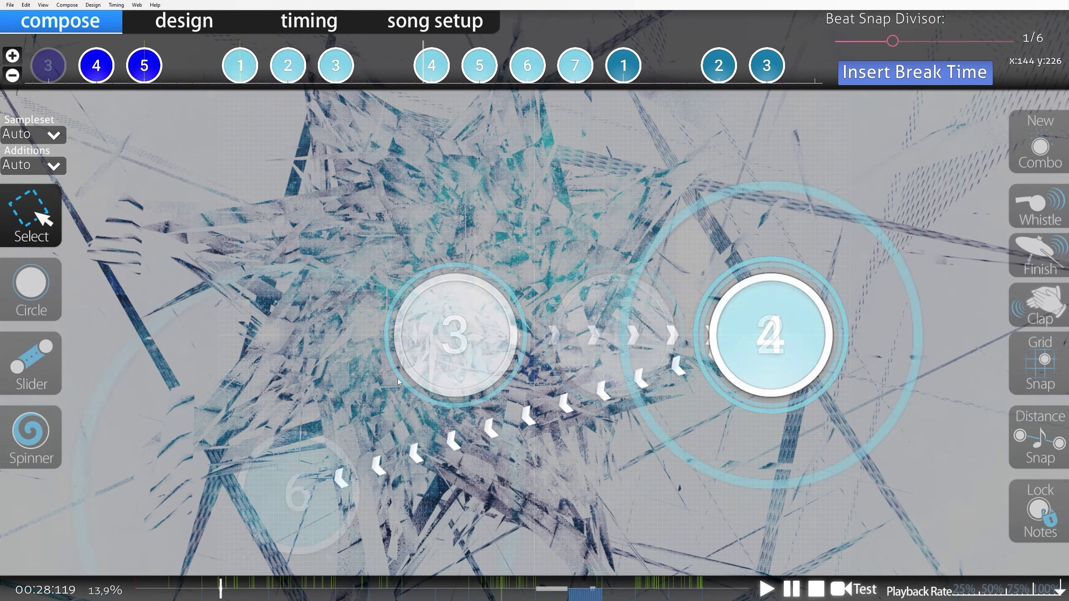
Step: Pause around 00:28 and lower the effect volume to hear the music alone
{"action": "key", "text": "space"}
{"action": "scroll", "coordinate": [408, 367], "scroll_direction": "up", "scroll_amount": 11}
{"action": "key", "text": "alt"}
{"action": "scroll", "coordinate": [930, 500], "scroll_direction": "up", "scroll_amount": 2}
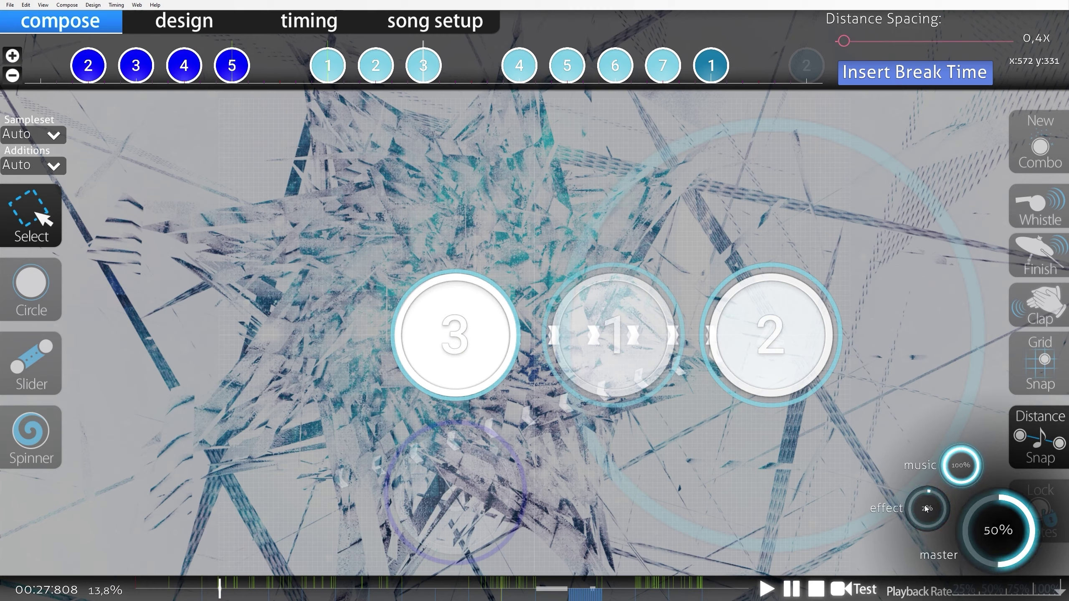
{"action": "scroll", "coordinate": [742, 176], "scroll_direction": "up", "scroll_amount": 4}
{"action": "scroll", "coordinate": [742, 177], "scroll_direction": "down", "scroll_amount": 4}
{"action": "scroll", "coordinate": [670, 190], "scroll_direction": "down", "scroll_amount": 4}
{"action": "scroll", "coordinate": [604, 207], "scroll_direction": "up", "scroll_amount": 7}
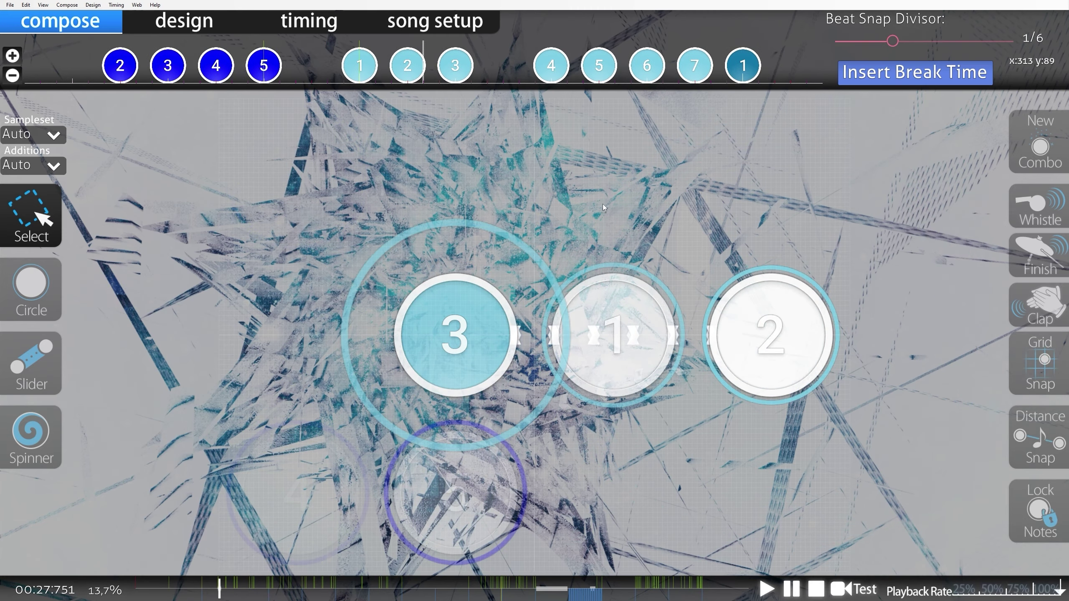
Step: Examine circles 1 to 3 around 00:27:637 by stepping through them against the music
{"action": "scroll", "coordinate": [492, 109], "scroll_direction": "down", "scroll_amount": 7}
{"action": "scroll", "coordinate": [422, 162], "scroll_direction": "up", "scroll_amount": 3}
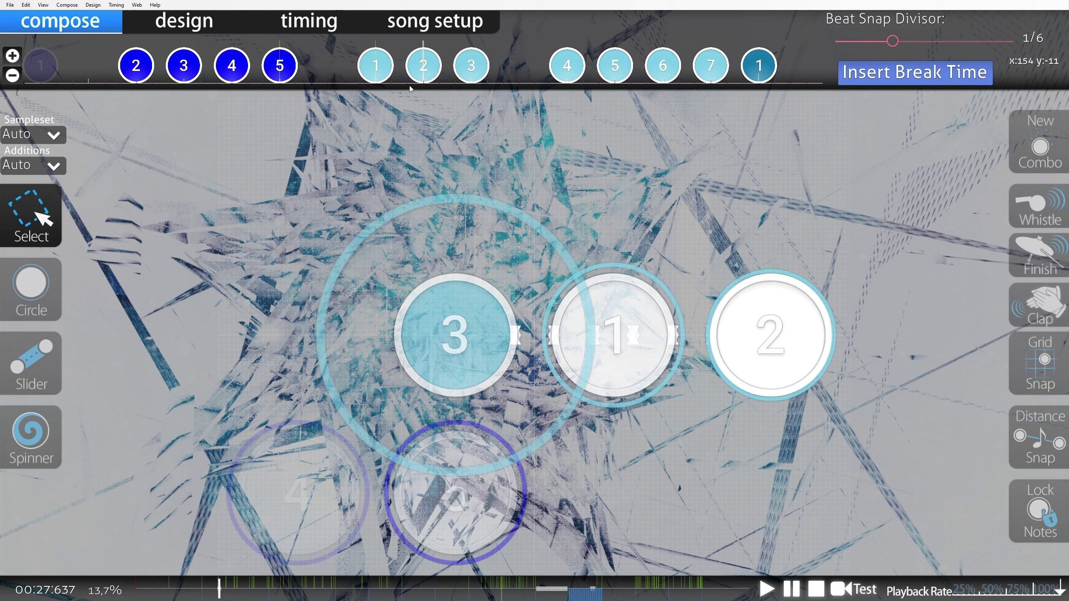
{"action": "left_click_drag", "start_coordinate": [345, 67], "coordinate": [474, 67]}
{"action": "left_click", "coordinate": [428, 218]}
{"action": "scroll", "coordinate": [425, 226], "scroll_direction": "down", "scroll_amount": 2}
{"action": "scroll", "coordinate": [425, 226], "scroll_direction": "up", "scroll_amount": 3}
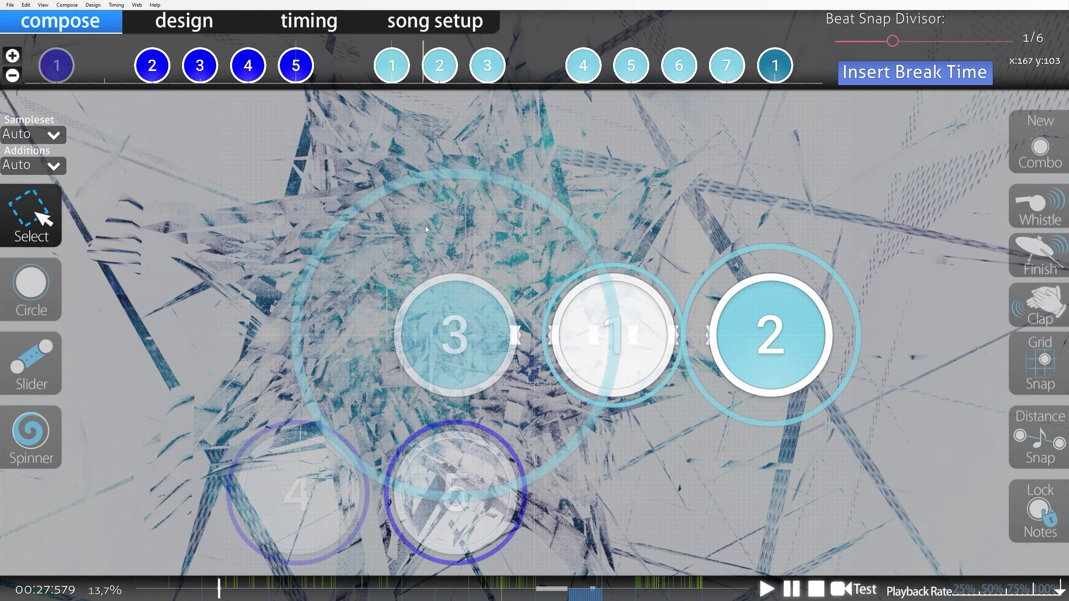
{"action": "scroll", "coordinate": [423, 112], "scroll_direction": "down", "scroll_amount": 1}
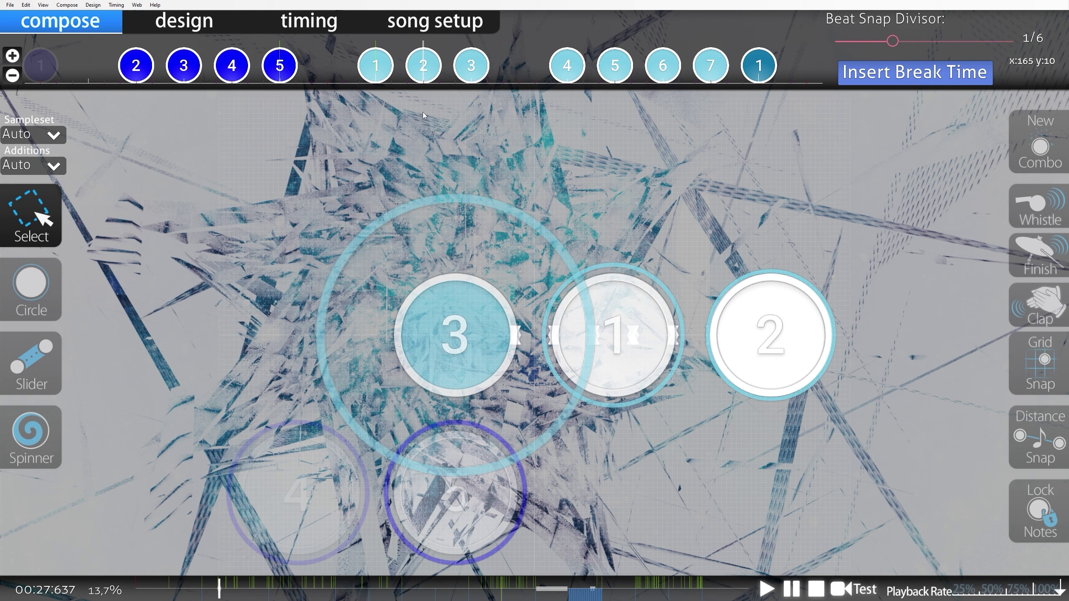
Step: Select circle 2 at 00:27:637, check its hitsound additions, and replay the passage
{"action": "left_click", "coordinate": [423, 83]}
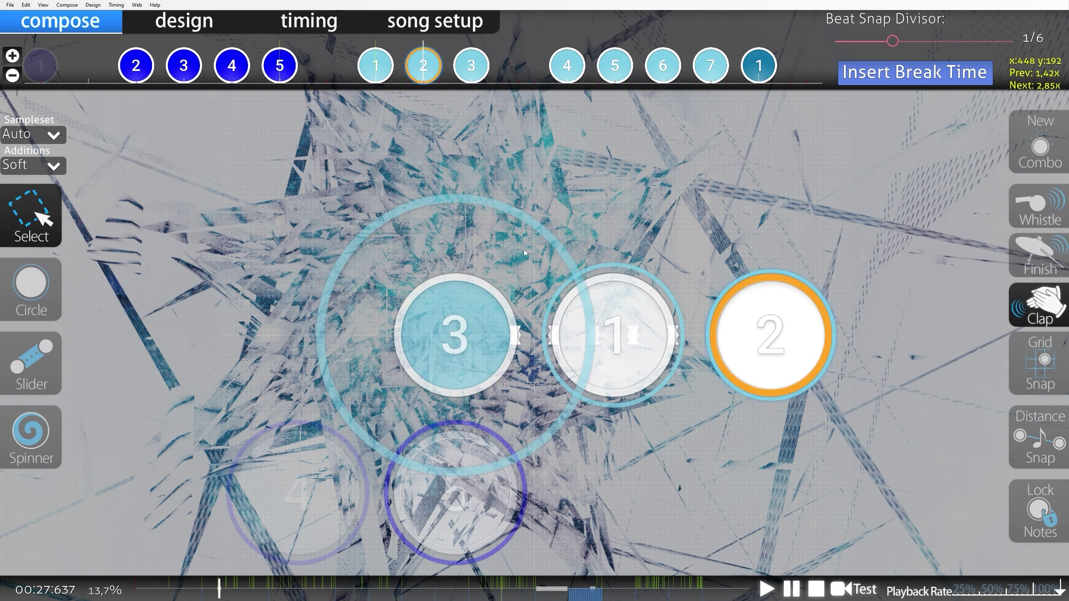
{"action": "scroll", "coordinate": [416, 204], "scroll_direction": "up", "scroll_amount": 2}
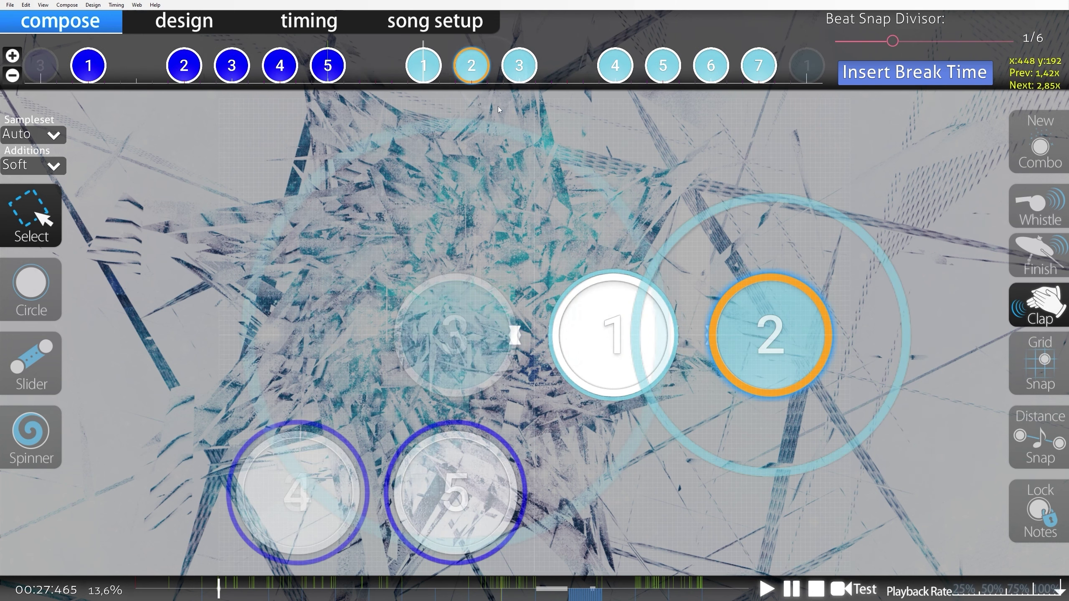
{"action": "left_click", "coordinate": [948, 501]}
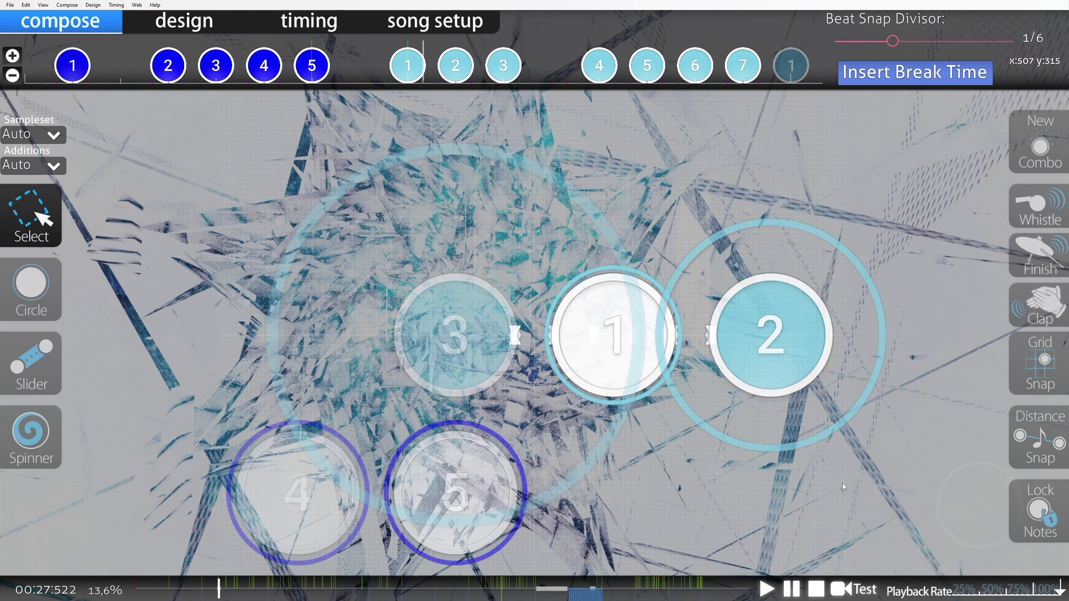
{"action": "scroll", "coordinate": [842, 480], "scroll_direction": "down", "scroll_amount": 2}
{"action": "key", "text": "y"}
{"action": "scroll", "coordinate": [933, 522], "scroll_direction": "up", "scroll_amount": 1}
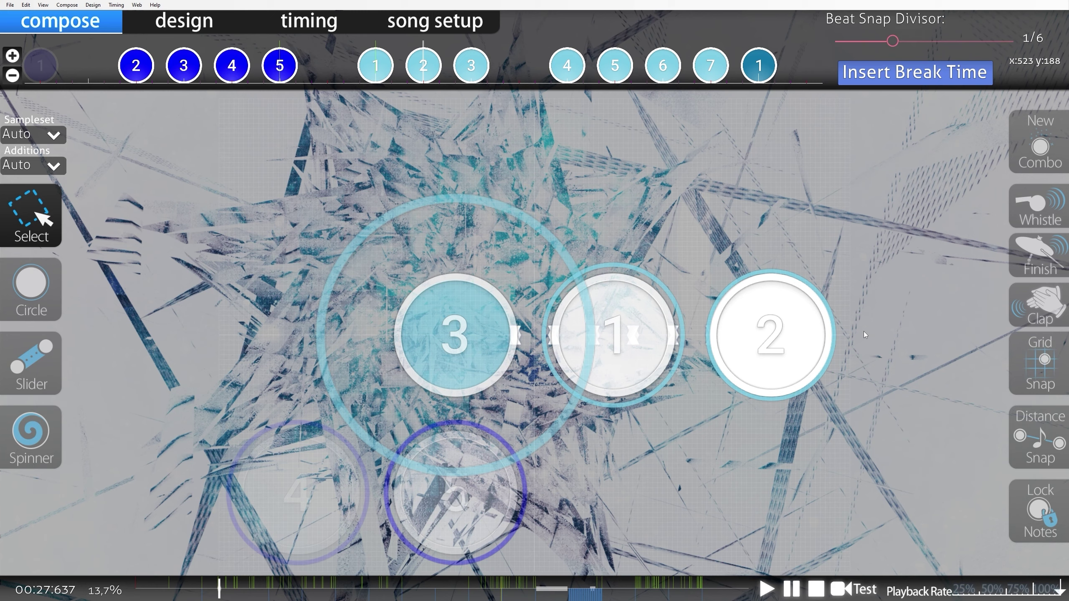
Step: Replay the notes around circle 2 at 00:27:637 repeatedly to compare its hitsound with the song
{"action": "scroll", "coordinate": [844, 381], "scroll_direction": "up", "scroll_amount": 2}
{"action": "scroll", "coordinate": [815, 398], "scroll_direction": "down", "scroll_amount": 1}
{"action": "scroll", "coordinate": [795, 398], "scroll_direction": "down", "scroll_amount": 2}
{"action": "scroll", "coordinate": [935, 447], "scroll_direction": "up", "scroll_amount": 7}
{"action": "scroll", "coordinate": [961, 466], "scroll_direction": "down", "scroll_amount": 3}
{"action": "scroll", "coordinate": [669, 314], "scroll_direction": "down", "scroll_amount": 1}
{"action": "scroll", "coordinate": [664, 311], "scroll_direction": "up", "scroll_amount": 2}
{"action": "scroll", "coordinate": [863, 319], "scroll_direction": "down", "scroll_amount": 1}
Step: Switch to FL Studio and audition the Snare JB 10, Snare JB 11, Ride JB and Snare JB 1 samples from the Just Blaze folder
{"action": "key", "text": "alt+Tab"}
{"action": "left_click", "coordinate": [49, 202]}
{"action": "left_click", "coordinate": [46, 176]}
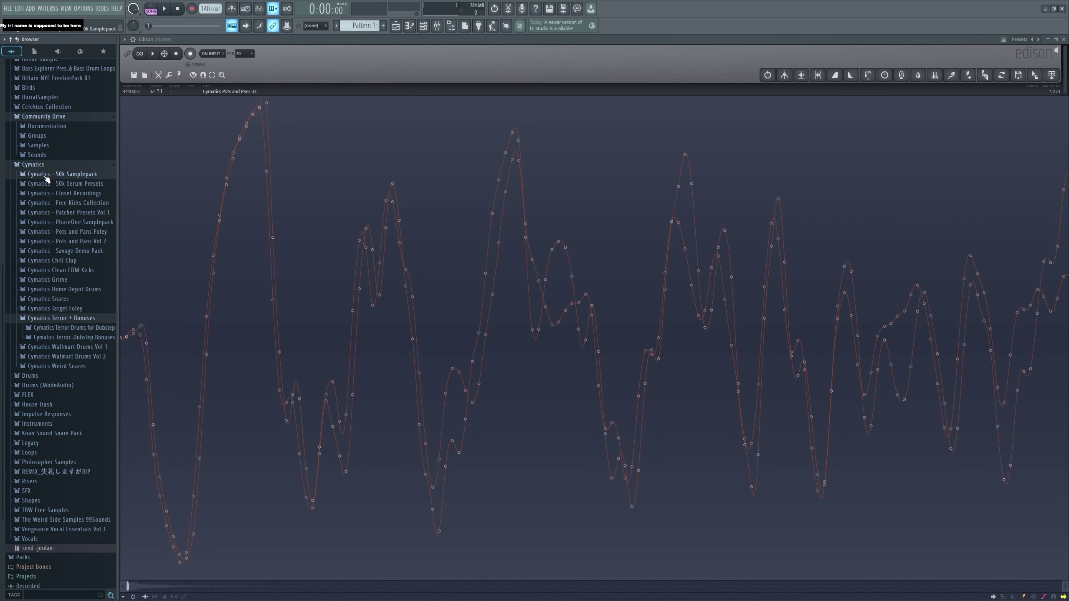
{"action": "left_click", "coordinate": [46, 164]}
{"action": "left_click", "coordinate": [56, 461]}
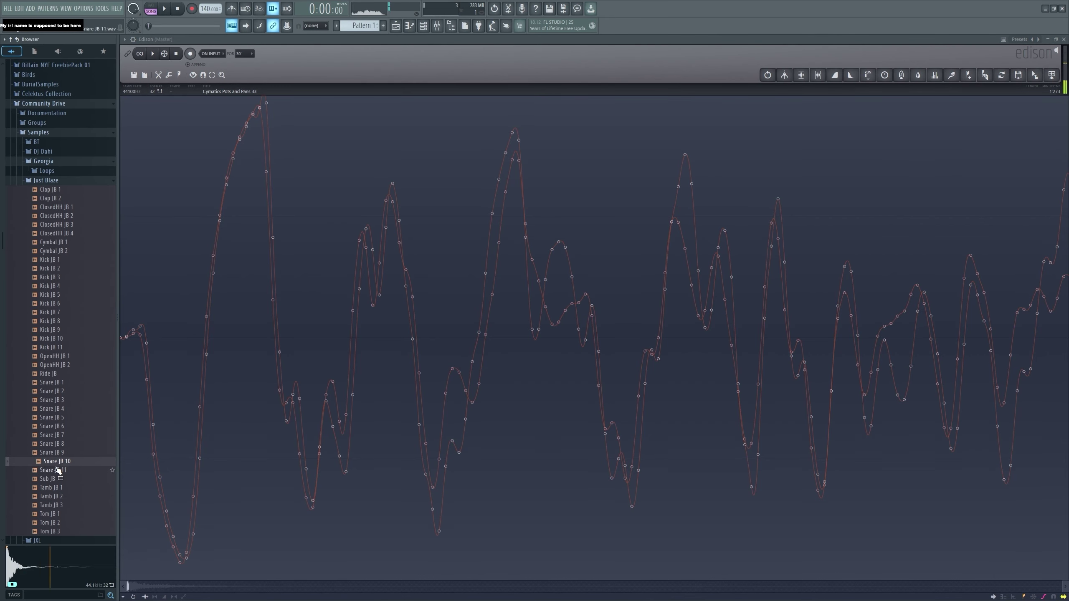
{"action": "left_click", "coordinate": [58, 470]}
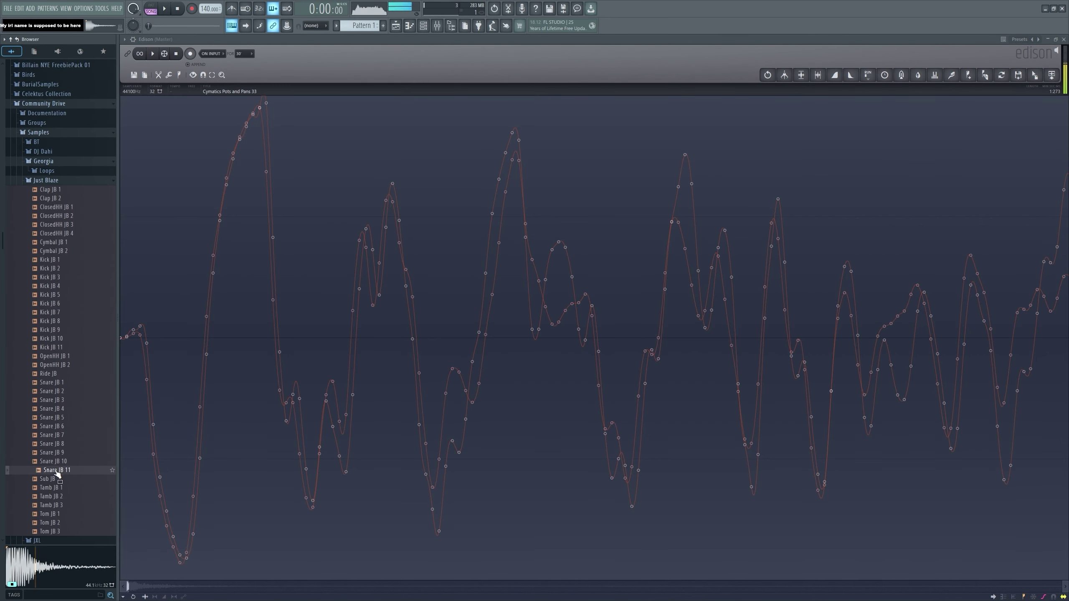
{"action": "left_click", "coordinate": [61, 374]}
{"action": "left_click", "coordinate": [53, 382]}
Step: Return to the osu! editor, replay the three circles around 00:27:767, and single out circle 2 at 00:27:637
{"action": "scroll", "coordinate": [47, 322], "scroll_direction": "up", "scroll_amount": 2}
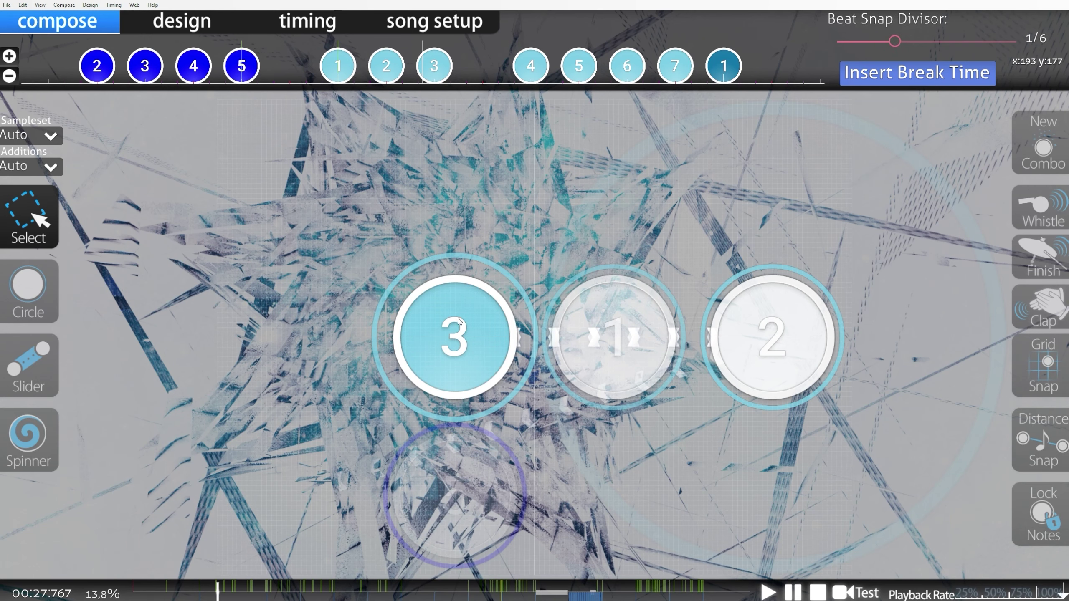
{"action": "scroll", "coordinate": [458, 317], "scroll_direction": "up", "scroll_amount": 3}
{"action": "scroll", "coordinate": [575, 228], "scroll_direction": "down", "scroll_amount": 4}
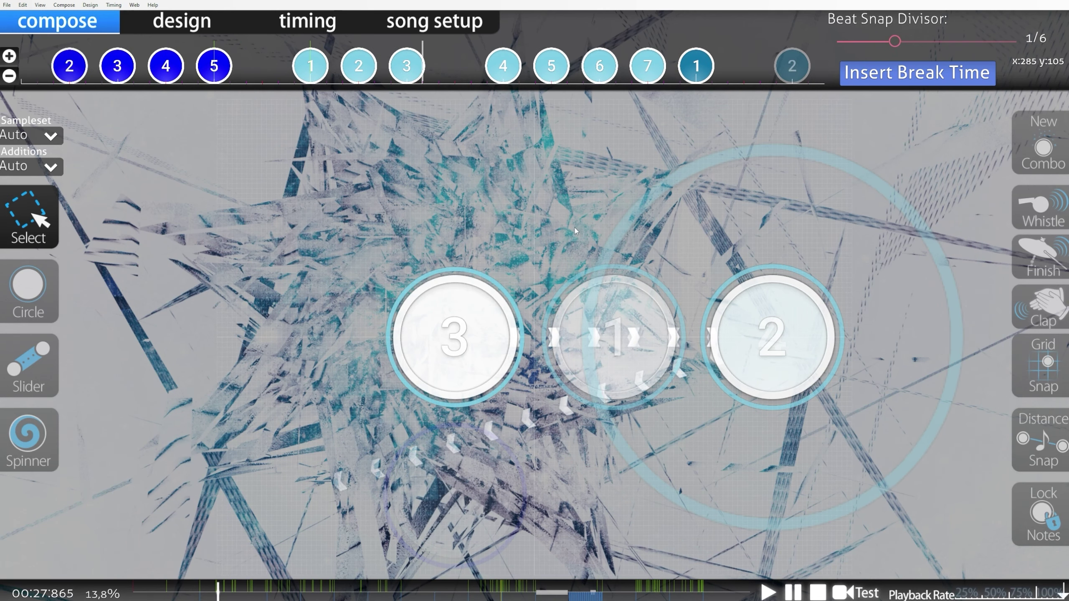
{"action": "scroll", "coordinate": [525, 273], "scroll_direction": "up", "scroll_amount": 5}
{"action": "scroll", "coordinate": [525, 273], "scroll_direction": "down", "scroll_amount": 1}
{"action": "left_click_drag", "start_coordinate": [453, 78], "coordinate": [387, 72]}
{"action": "left_click", "coordinate": [414, 190]}
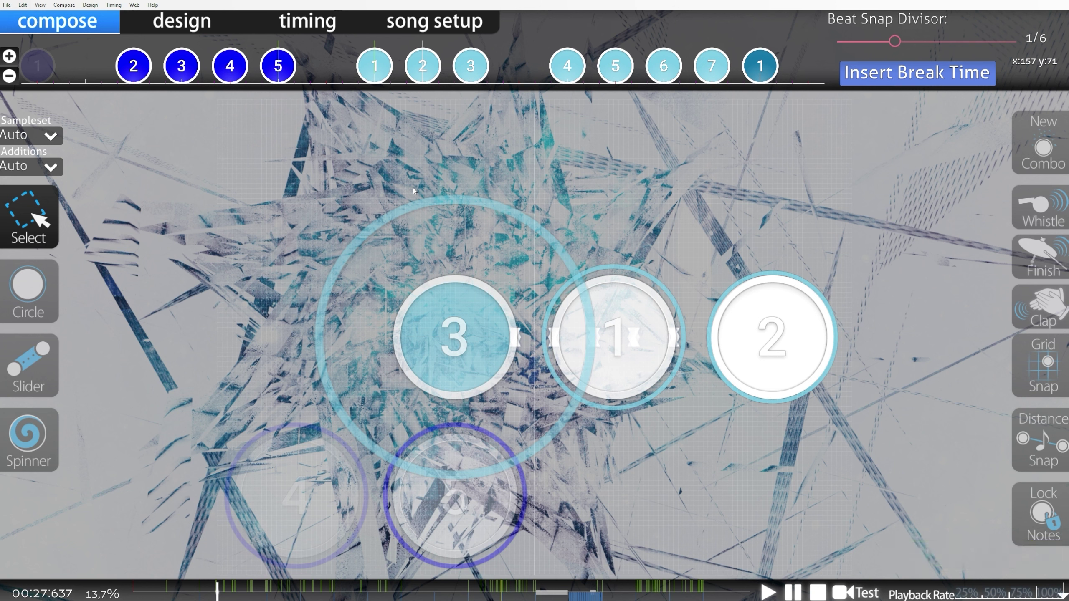
Step: Select and deselect circle 2 at 00:27:637 several times to check its Soft clap addition
{"action": "left_click", "coordinate": [433, 70]}
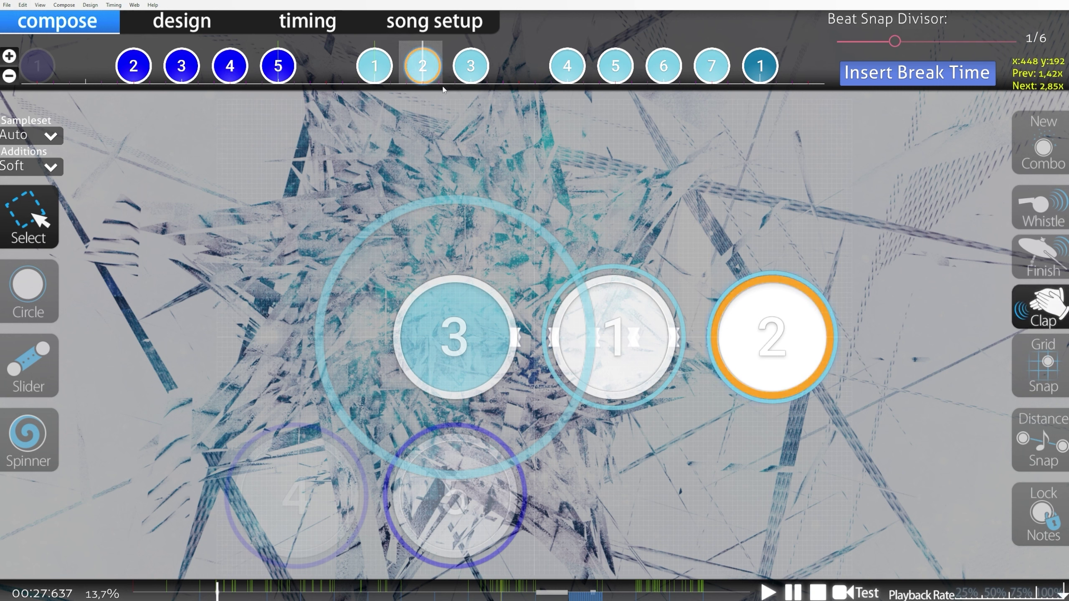
{"action": "left_click_drag", "start_coordinate": [444, 87], "coordinate": [444, 86]}
{"action": "left_click_drag", "start_coordinate": [446, 87], "coordinate": [400, 86]}
{"action": "left_click", "coordinate": [438, 91]}
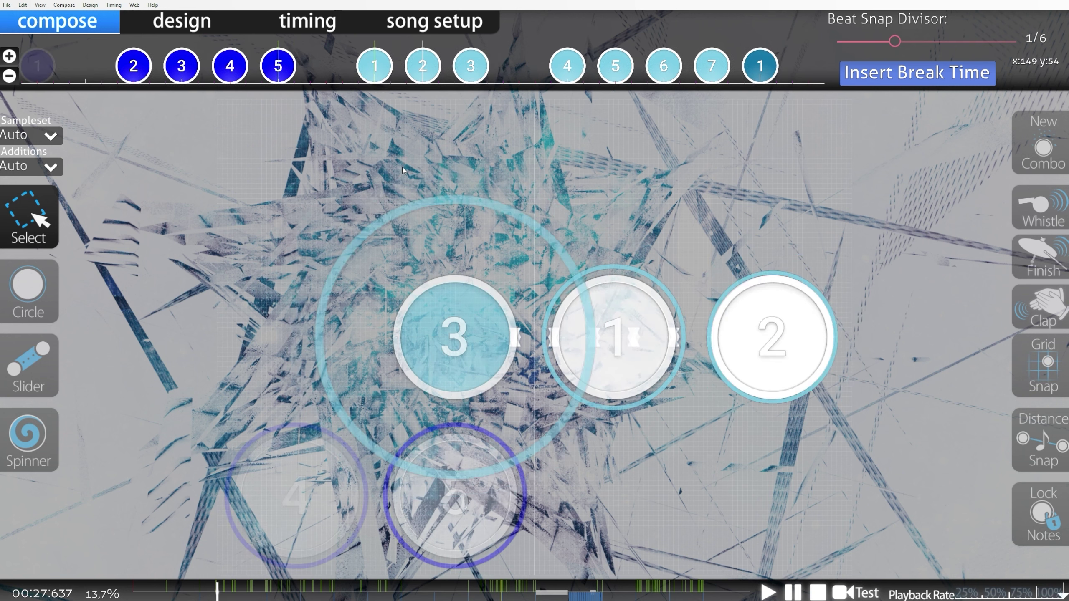
{"action": "left_click_drag", "start_coordinate": [446, 81], "coordinate": [397, 83]}
{"action": "left_click_drag", "start_coordinate": [844, 418], "coordinate": [753, 324]}
{"action": "left_click", "coordinate": [655, 206]}
{"action": "left_click_drag", "start_coordinate": [442, 84], "coordinate": [400, 87]}
{"action": "left_click", "coordinate": [403, 135]}
Step: Play on past 00:28:645 and select circle 4 at 00:29:694
{"action": "scroll", "coordinate": [461, 214], "scroll_direction": "up", "scroll_amount": 3}
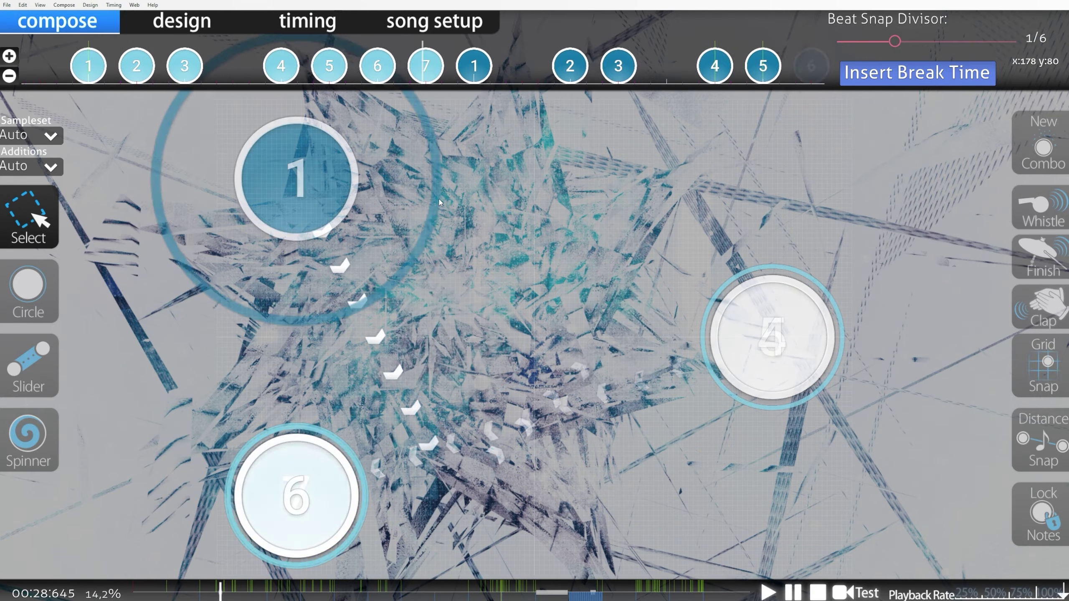
{"action": "key", "text": "space"}
{"action": "scroll", "coordinate": [787, 311], "scroll_direction": "up", "scroll_amount": 10}
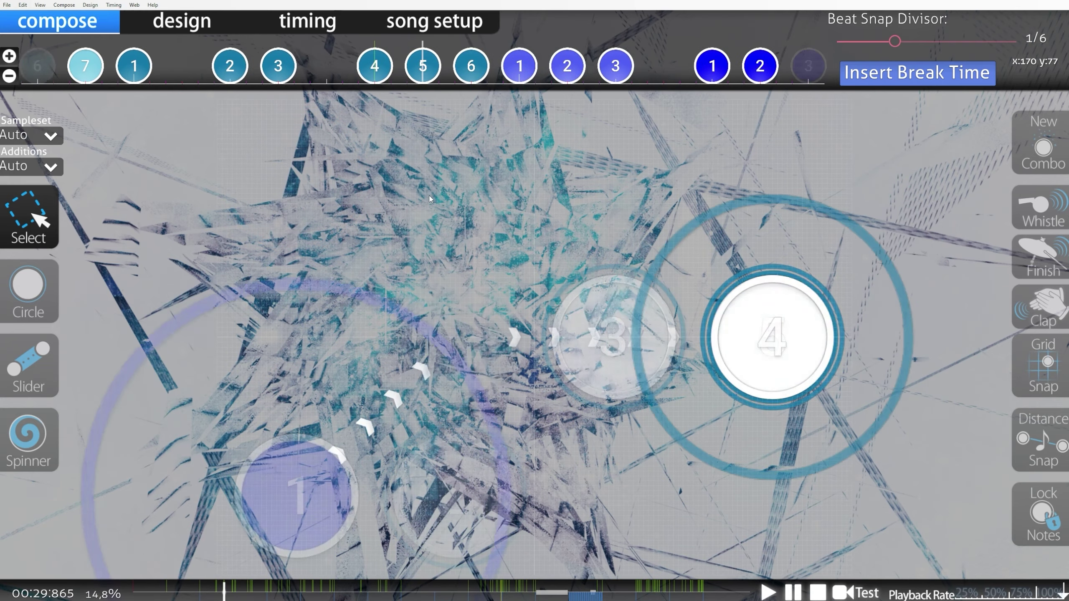
{"action": "scroll", "coordinate": [770, 314], "scroll_direction": "down", "scroll_amount": 3}
{"action": "scroll", "coordinate": [778, 324], "scroll_direction": "up", "scroll_amount": 4}
{"action": "left_click", "coordinate": [783, 346]}
{"action": "scroll", "coordinate": [716, 295], "scroll_direction": "up", "scroll_amount": 3}
Step: Set the music volume to 100%, the effect volume to 0% and the master volume to 50%
{"action": "scroll", "coordinate": [628, 246], "scroll_direction": "down", "scroll_amount": 1}
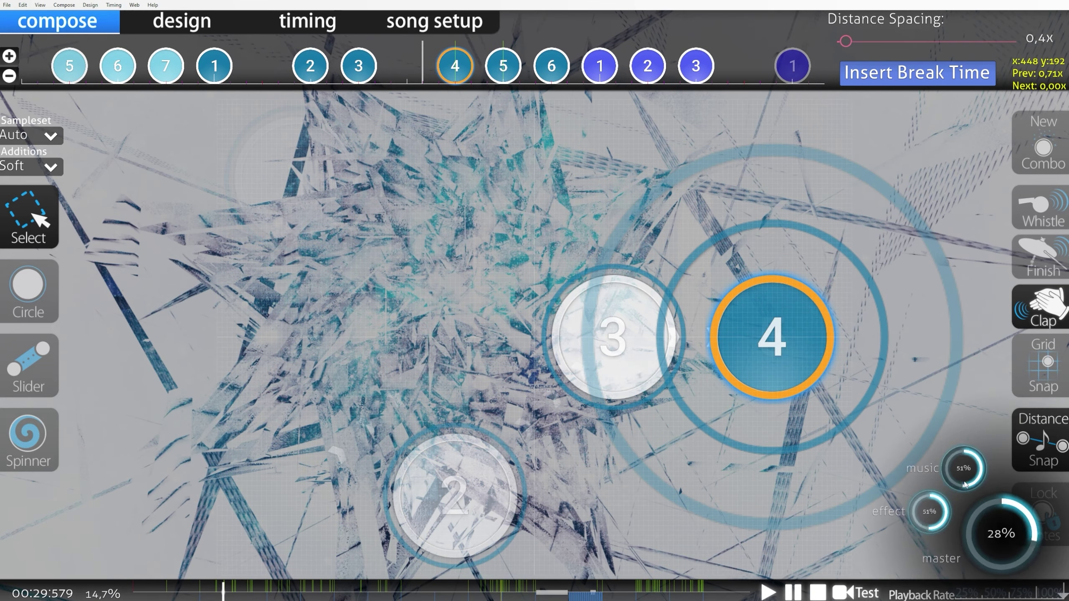
{"action": "scroll", "coordinate": [937, 513], "scroll_direction": "down", "scroll_amount": 8}
{"action": "scroll", "coordinate": [532, 234], "scroll_direction": "up", "scroll_amount": 2}
{"action": "scroll", "coordinate": [532, 233], "scroll_direction": "down", "scroll_amount": 2}
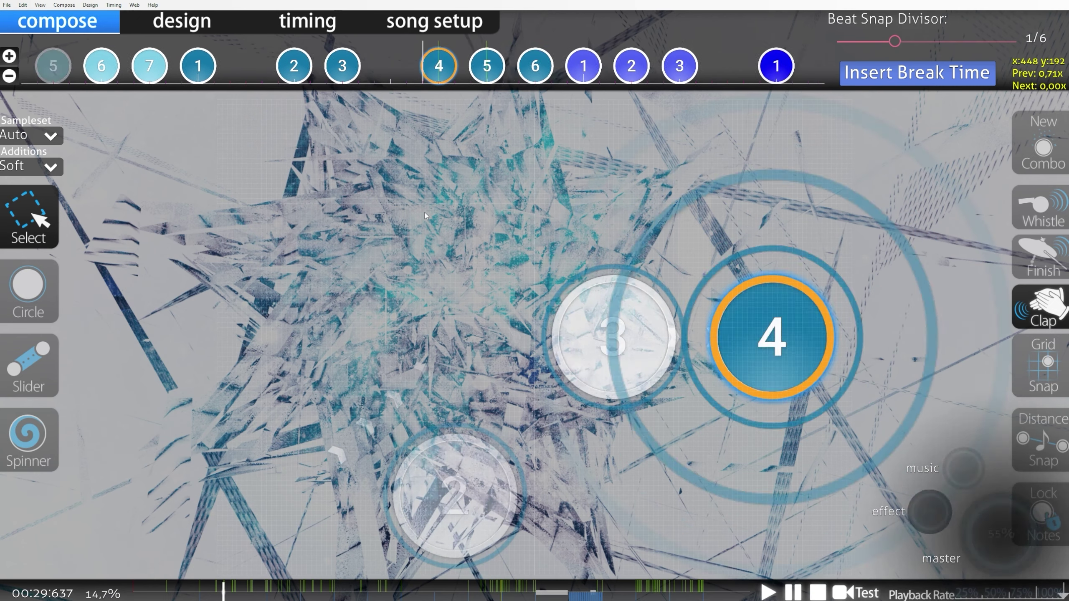
{"action": "scroll", "coordinate": [920, 328], "scroll_direction": "up", "scroll_amount": 3}
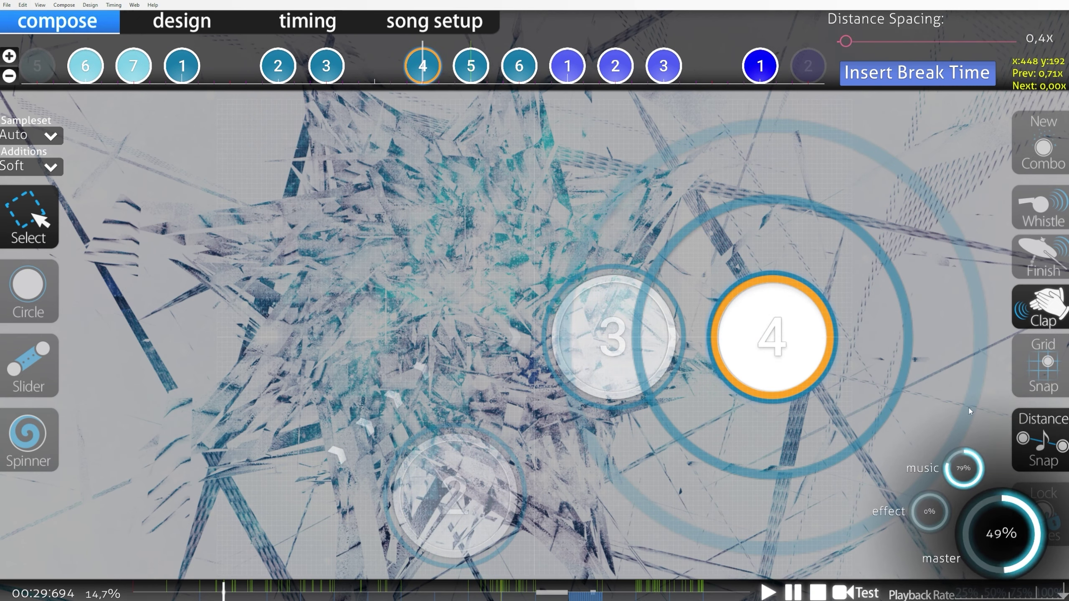
{"action": "scroll", "coordinate": [942, 524], "scroll_direction": "down", "scroll_amount": 1}
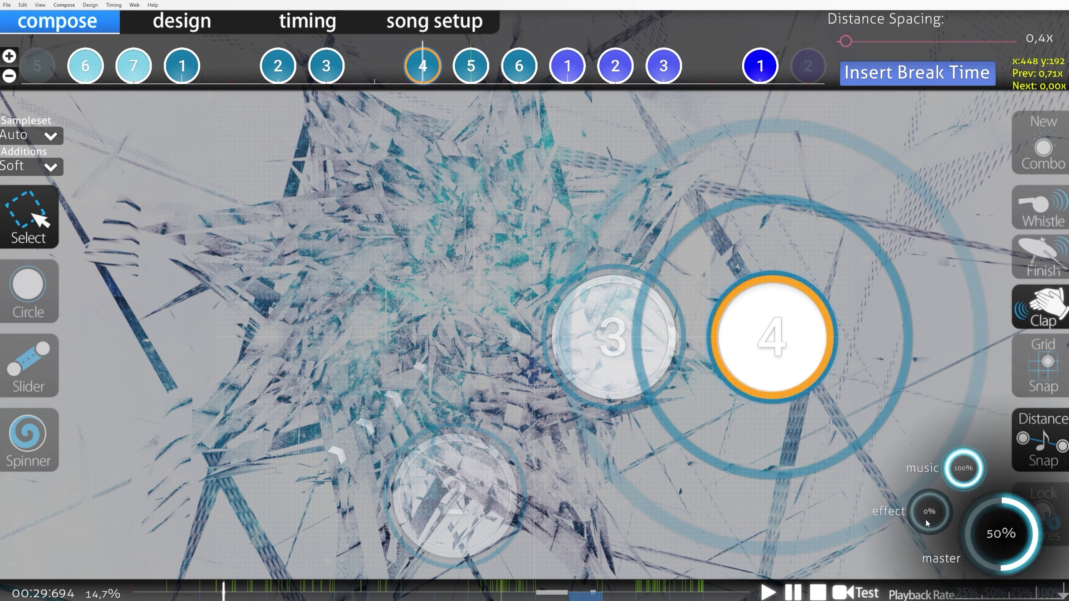
{"action": "scroll", "coordinate": [997, 533], "scroll_direction": "up", "scroll_amount": 5}
{"action": "scroll", "coordinate": [997, 533], "scroll_direction": "down", "scroll_amount": 5}
Step: Reselect circle 4 at 00:29:694 in the timeline to check its clap, then clear the selection
{"action": "left_click", "coordinate": [532, 149]}
{"action": "left_click_drag", "start_coordinate": [442, 67], "coordinate": [391, 72]}
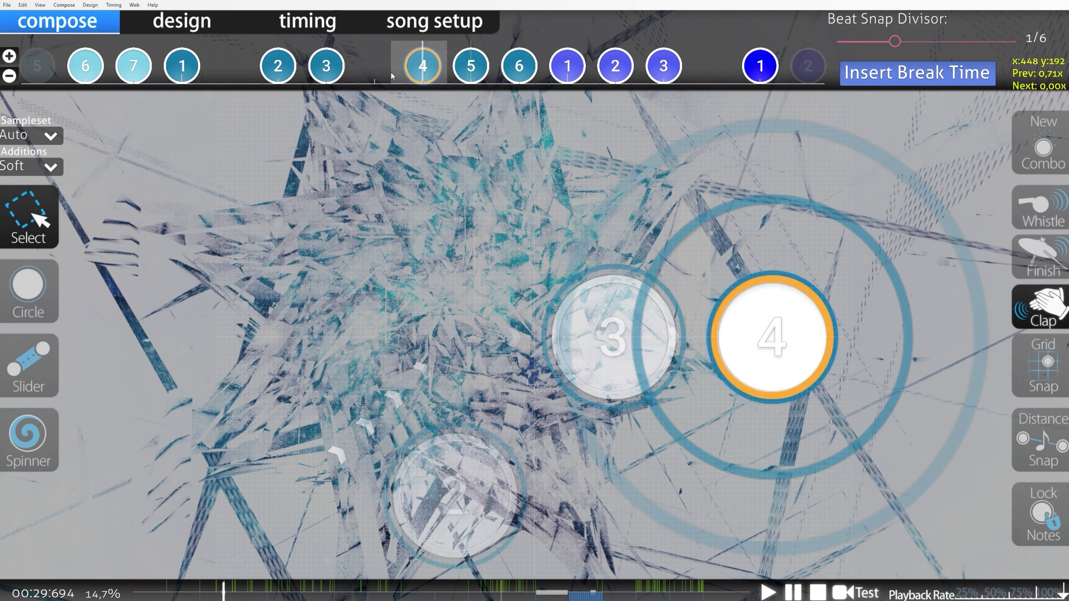
{"action": "left_click", "coordinate": [468, 281]}
Step: Move on to 00:33:408 and select the stacked circles 3 to 7 to check their clap additions
{"action": "scroll", "coordinate": [438, 227], "scroll_direction": "up", "scroll_amount": 7}
{"action": "scroll", "coordinate": [455, 196], "scroll_direction": "down", "scroll_amount": 10}
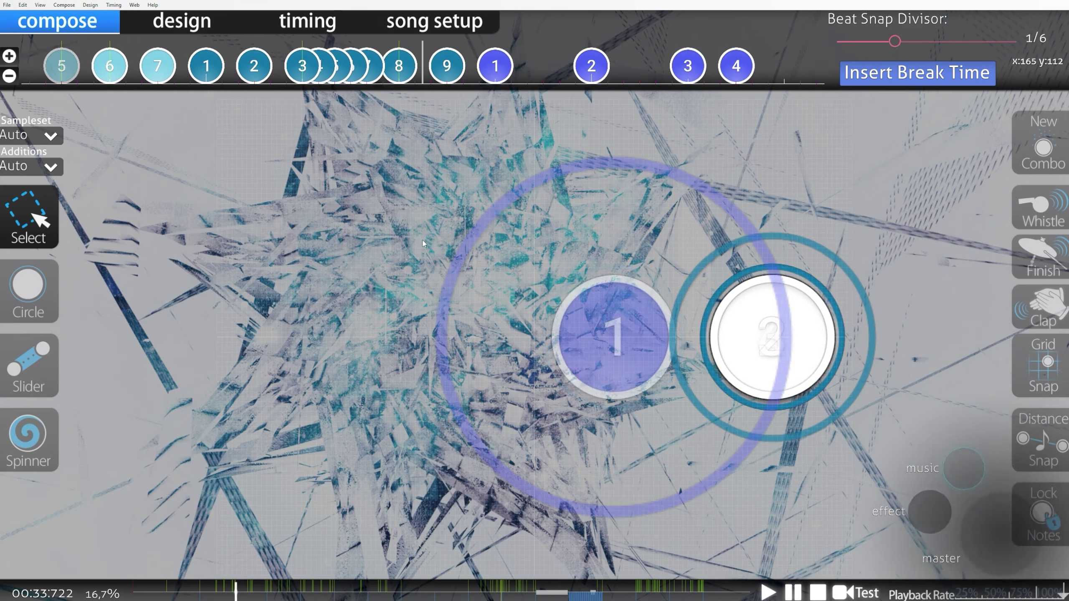
{"action": "scroll", "coordinate": [455, 195], "scroll_direction": "up", "scroll_amount": 5}
{"action": "left_click_drag", "start_coordinate": [373, 76], "coordinate": [459, 84]}
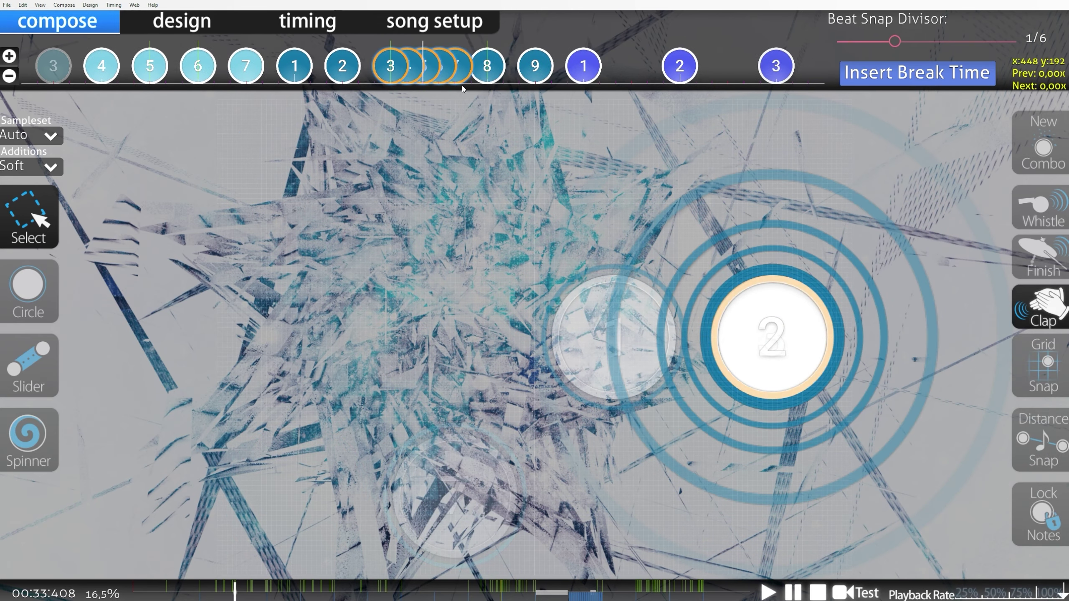
{"action": "left_click", "coordinate": [475, 173]}
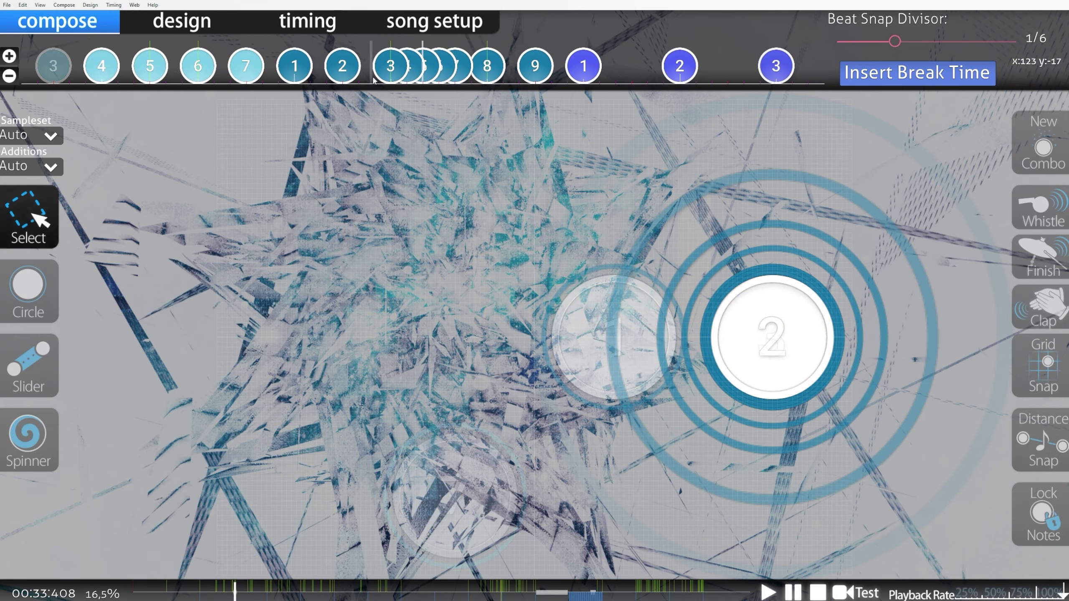
Step: Examine the passage around the stacked circles between about 00:32:265 and 00:34:614
{"action": "scroll", "coordinate": [470, 232], "scroll_direction": "up", "scroll_amount": 5}
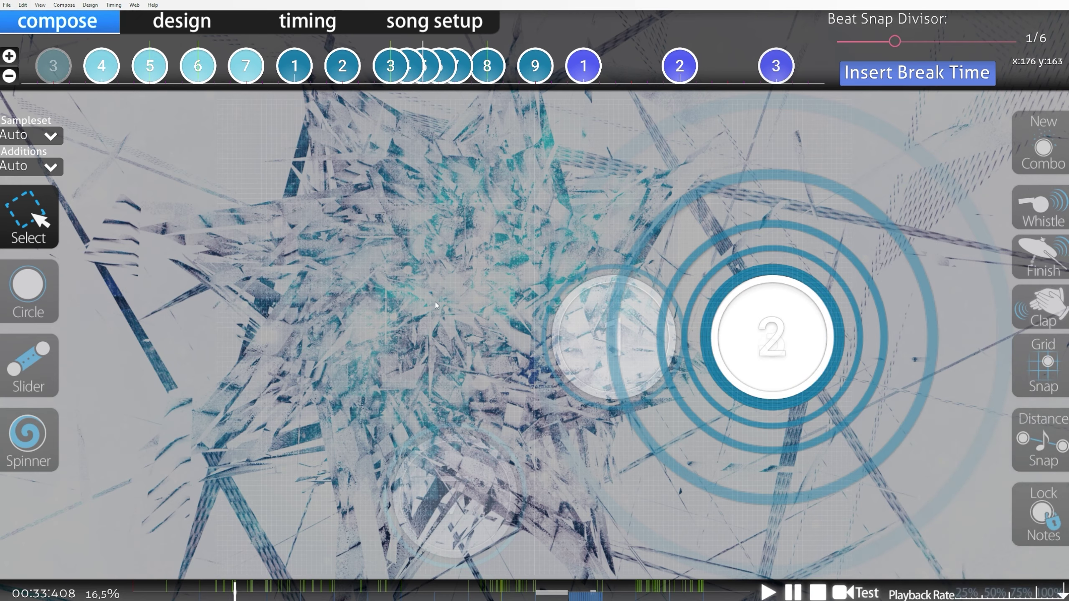
{"action": "scroll", "coordinate": [468, 295], "scroll_direction": "up", "scroll_amount": 5}
{"action": "left_click_drag", "start_coordinate": [487, 174], "coordinate": [450, 356]}
{"action": "scroll", "coordinate": [450, 355], "scroll_direction": "up", "scroll_amount": 1}
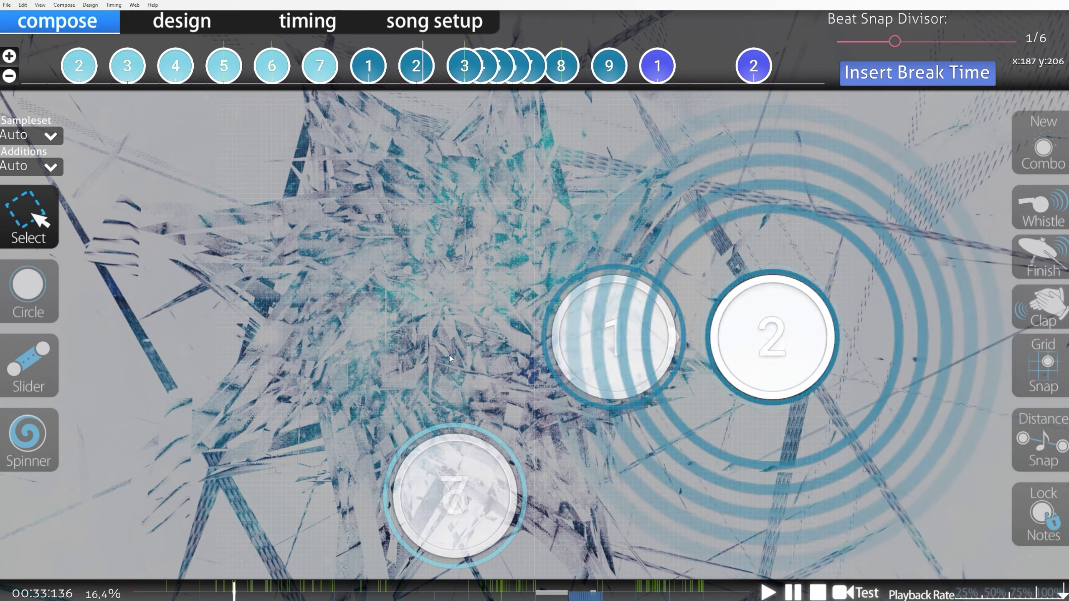
{"action": "scroll", "coordinate": [449, 356], "scroll_direction": "up", "scroll_amount": 1}
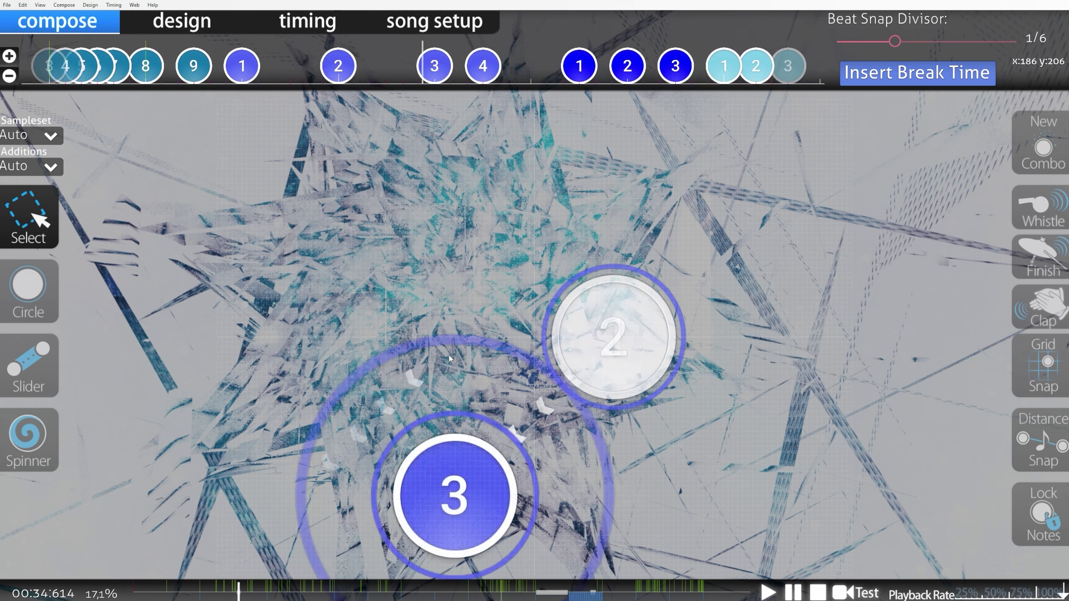
{"action": "scroll", "coordinate": [449, 358], "scroll_direction": "up", "scroll_amount": 8}
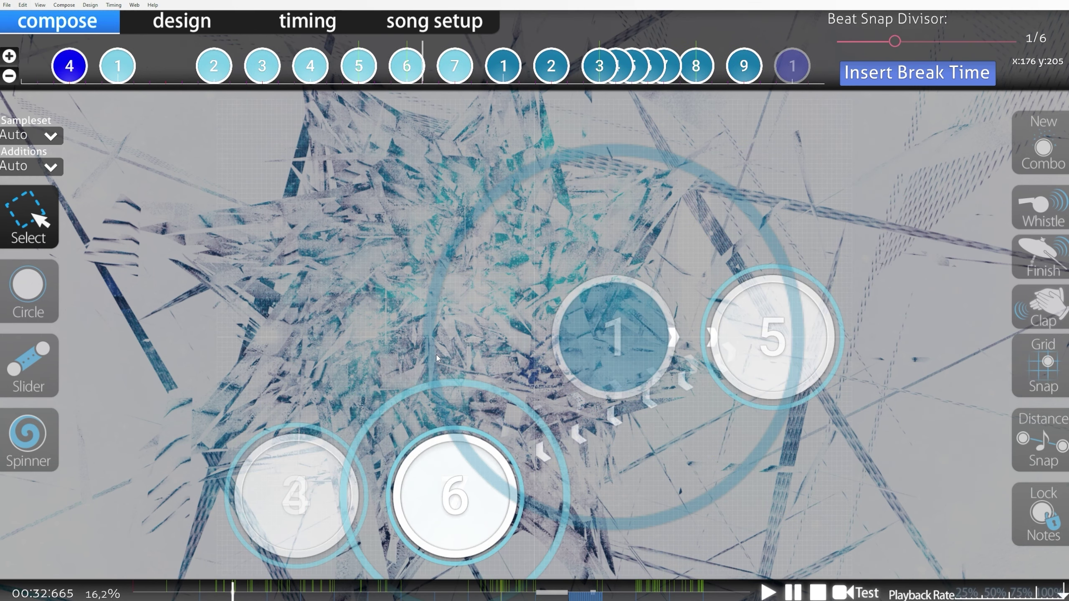
{"action": "scroll", "coordinate": [437, 358], "scroll_direction": "up", "scroll_amount": 2}
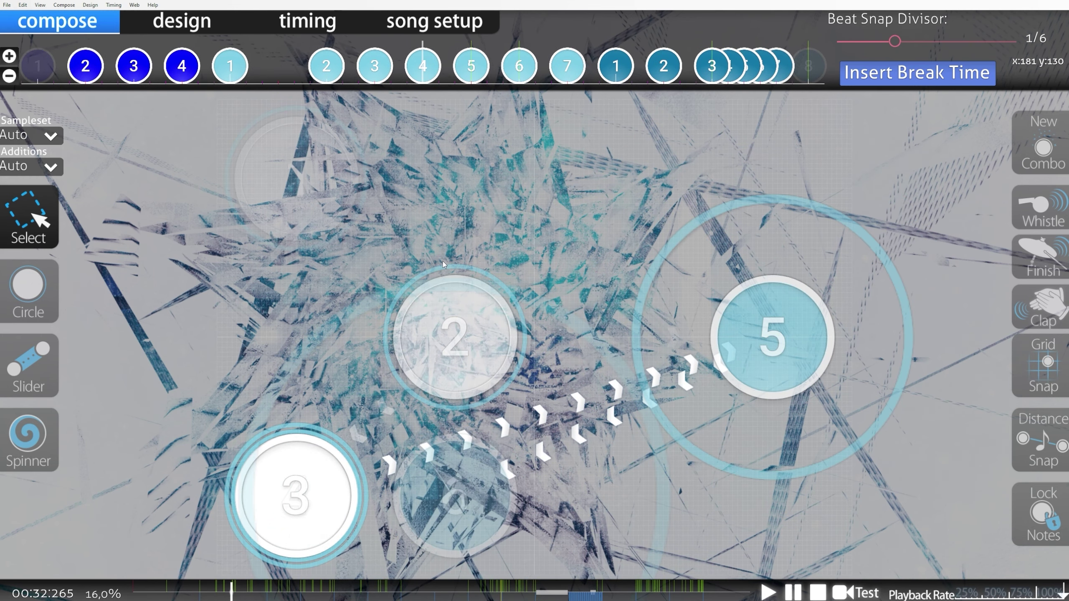
Step: Play on to 00:37:694, select circles 3 to 7 to check their clap additions, and replay the passage
{"action": "key", "text": "space"}
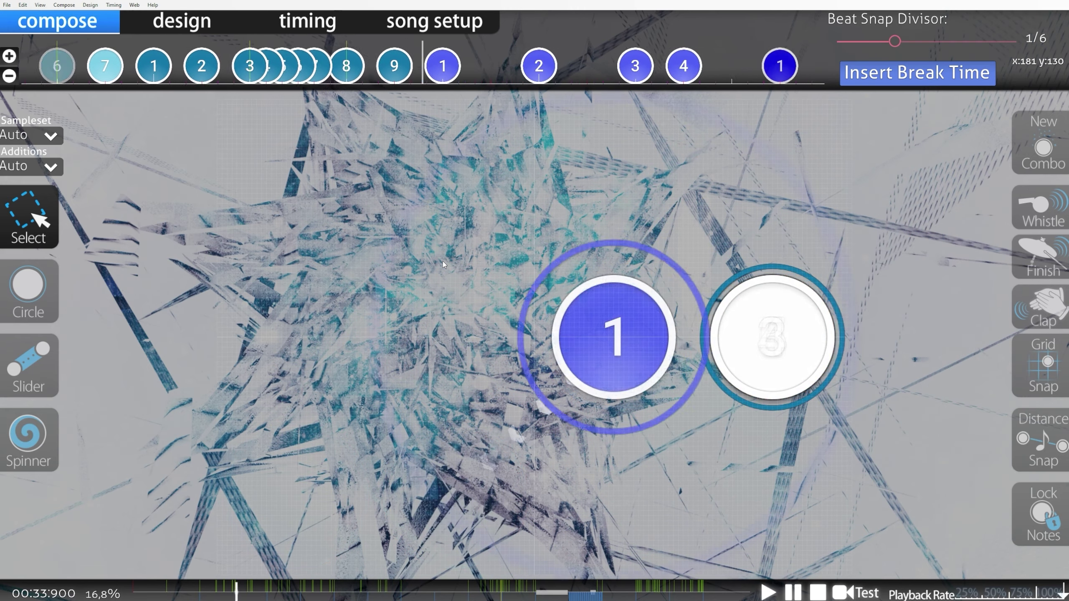
{"action": "scroll", "coordinate": [600, 235], "scroll_direction": "down", "scroll_amount": 10}
{"action": "key", "text": "space"}
{"action": "scroll", "coordinate": [600, 235], "scroll_direction": "up", "scroll_amount": 1}
{"action": "left_click_drag", "start_coordinate": [362, 65], "coordinate": [496, 65]}
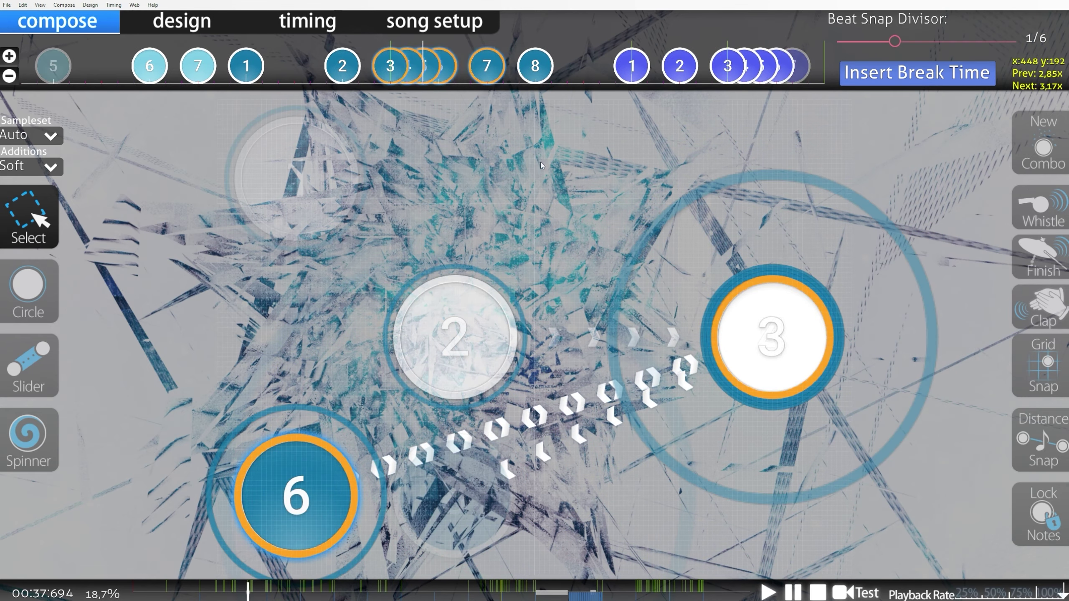
{"action": "left_click", "coordinate": [541, 165]}
{"action": "scroll", "coordinate": [682, 400], "scroll_direction": "up", "scroll_amount": 5}
{"action": "scroll", "coordinate": [482, 183], "scroll_direction": "up", "scroll_amount": 2}
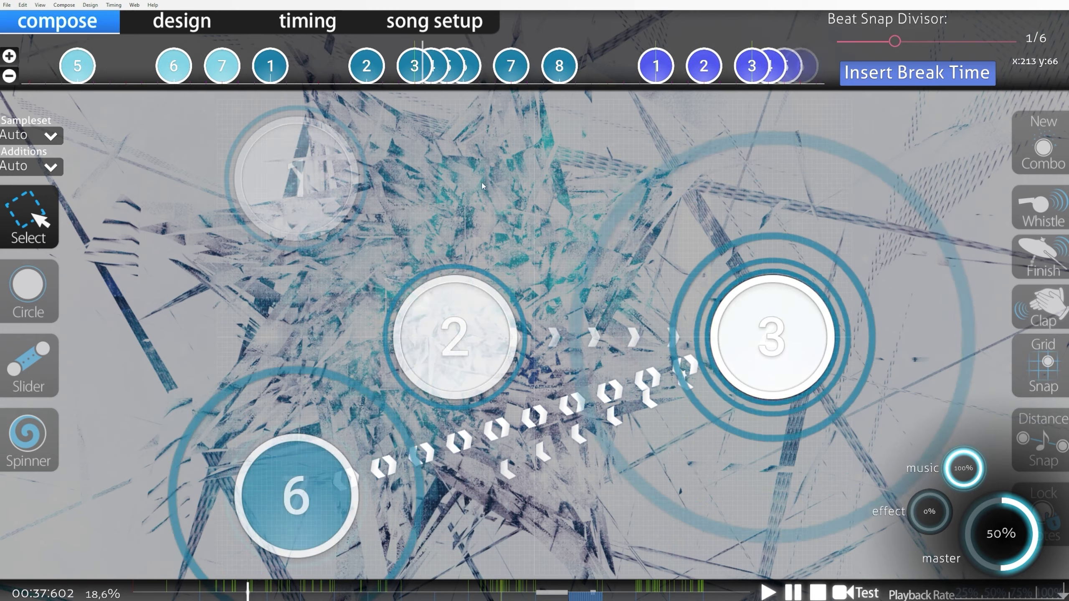
Step: Replay the passage around 00:37:602, select the stacked circles 3 to 6 in the timeline to check their additions, and clear the selection
{"action": "key", "text": "space"}
{"action": "key", "text": "space"}
{"action": "scroll", "coordinate": [467, 185], "scroll_direction": "up", "scroll_amount": 10}
{"action": "key", "text": "space"}
{"action": "key", "text": "space"}
{"action": "scroll", "coordinate": [453, 186], "scroll_direction": "up", "scroll_amount": 11}
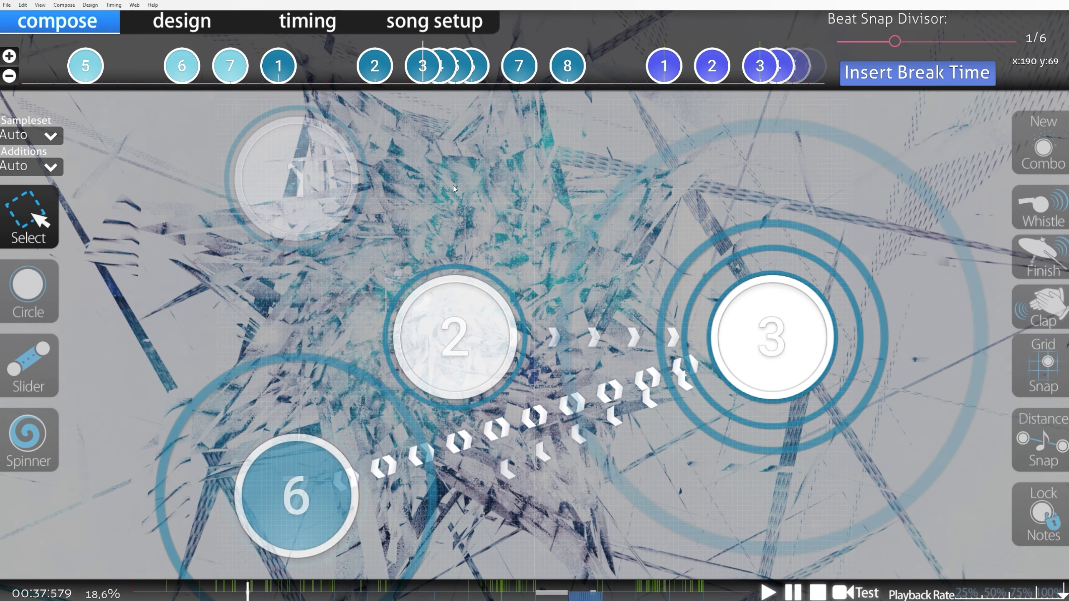
{"action": "left_click_drag", "start_coordinate": [404, 67], "coordinate": [494, 88]}
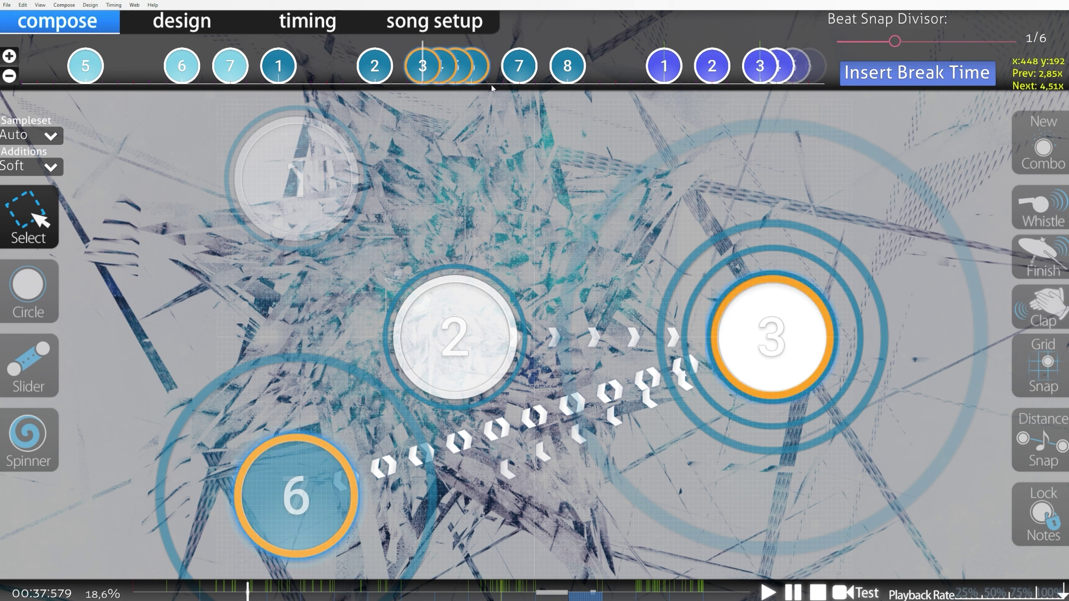
{"action": "left_click", "coordinate": [471, 126]}
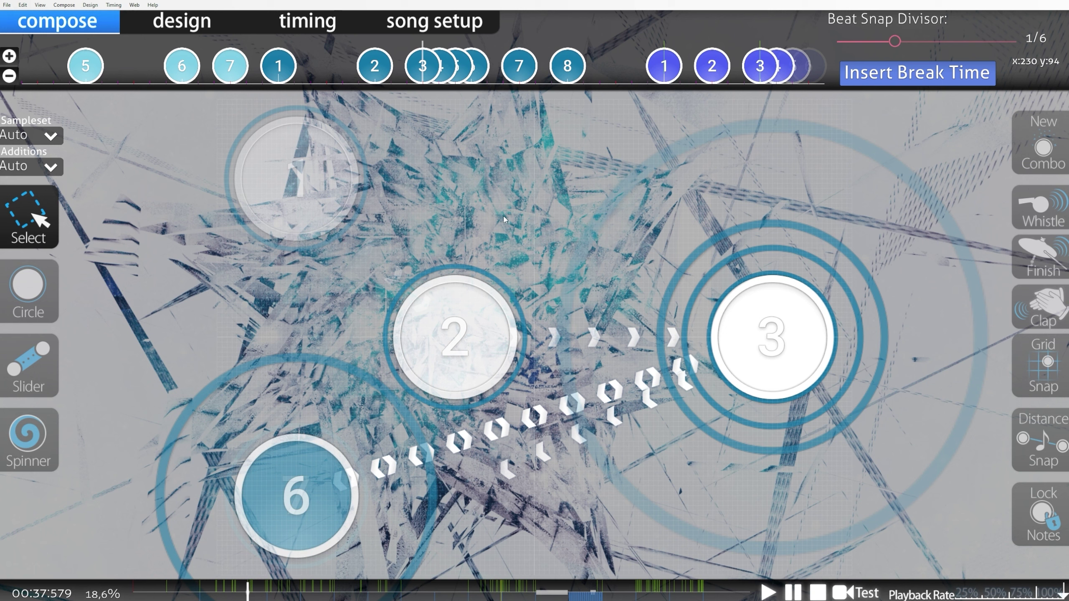
Step: Reselect circles 3 to 7 at 00:37:694 in the timeline and play the passage again
{"action": "scroll", "coordinate": [954, 391], "scroll_direction": "up", "scroll_amount": 2}
{"action": "scroll", "coordinate": [679, 351], "scroll_direction": "down", "scroll_amount": 2}
{"action": "left_click_drag", "start_coordinate": [364, 67], "coordinate": [490, 91]}
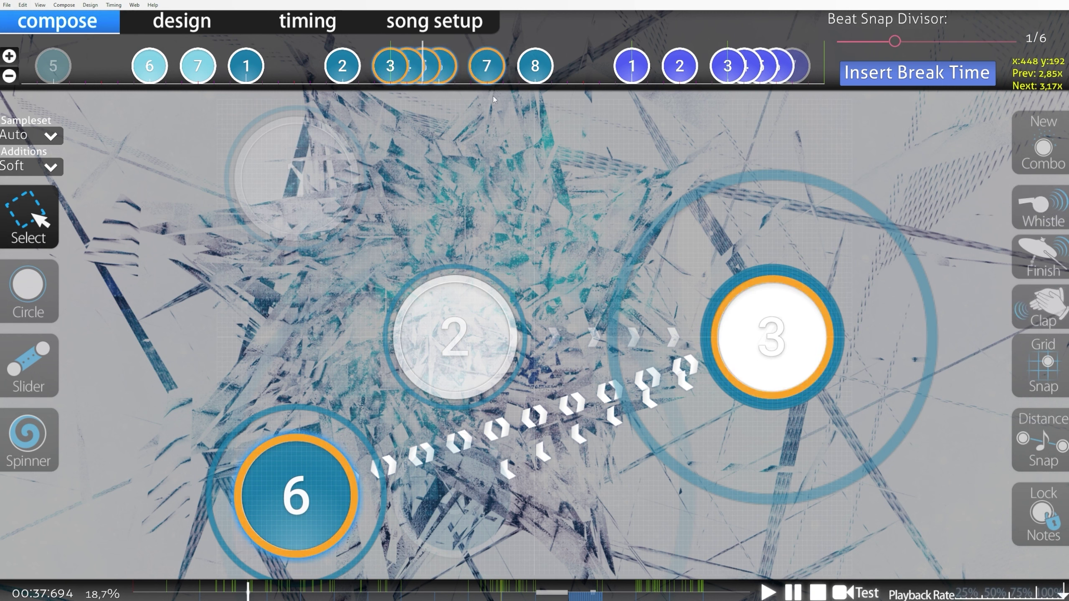
{"action": "key", "text": "space"}
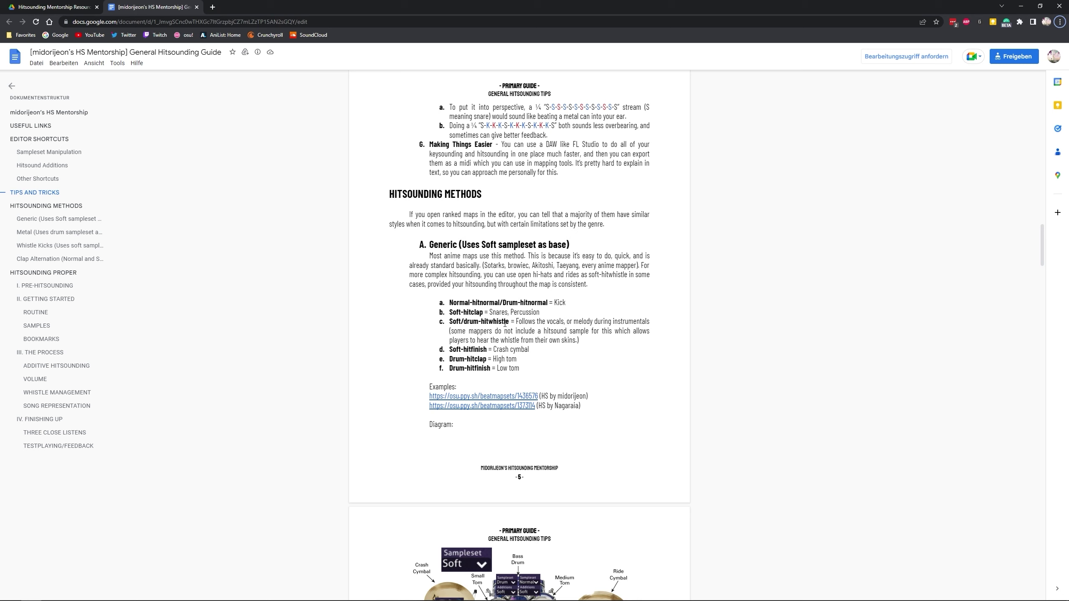
Step: Look through the Hitsounding Methods section on page 5 of the General Hitsounding Guide in the browser
{"action": "scroll", "coordinate": [505, 323], "scroll_direction": "up", "scroll_amount": 1}
{"action": "scroll", "coordinate": [378, 299], "scroll_direction": "down", "scroll_amount": 1}
{"action": "left_click_drag", "start_coordinate": [423, 384], "coordinate": [425, 274]}
{"action": "left_click", "coordinate": [481, 291]}
{"action": "scroll", "coordinate": [481, 292], "scroll_direction": "down", "scroll_amount": 1}
{"action": "scroll", "coordinate": [481, 292], "scroll_direction": "up", "scroll_amount": 2}
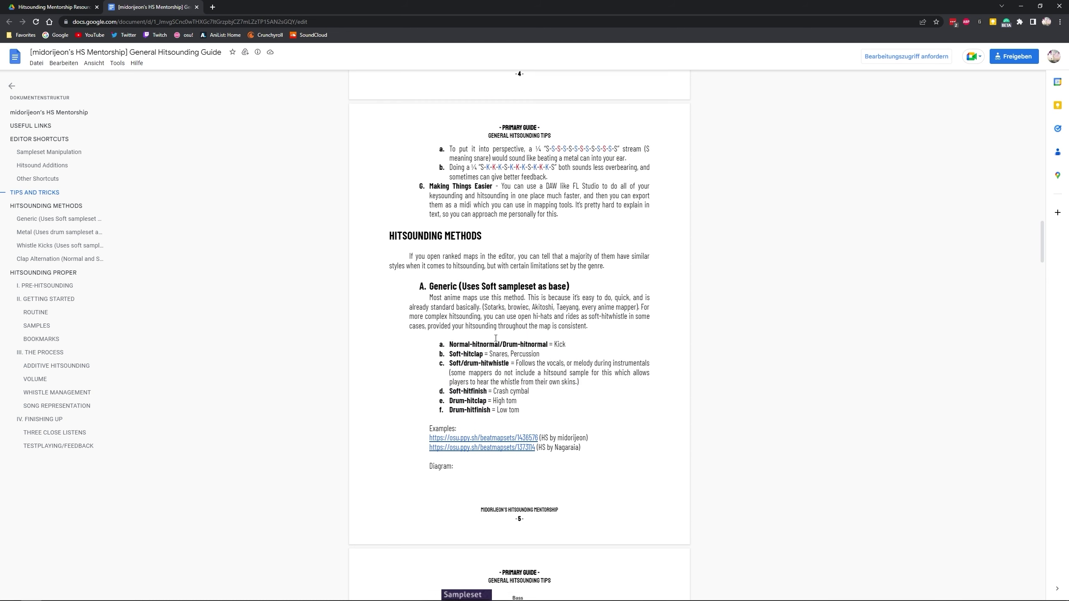
{"action": "scroll", "coordinate": [482, 291], "scroll_direction": "down", "scroll_amount": 2}
{"action": "scroll", "coordinate": [481, 291], "scroll_direction": "up", "scroll_amount": 4}
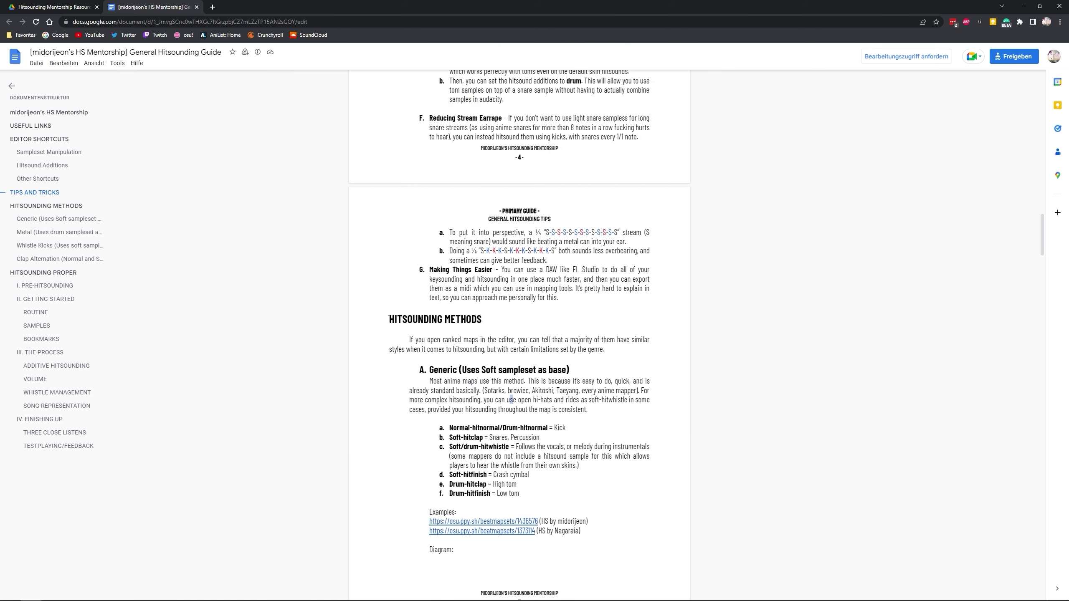
Step: Highlight the Hitsounding Methods heading, the generic method's sample list and its heading in the guide
{"action": "left_click_drag", "start_coordinate": [390, 318], "coordinate": [445, 323]}
{"action": "left_click", "coordinate": [446, 323]}
{"action": "scroll", "coordinate": [447, 323], "scroll_direction": "down", "scroll_amount": 3}
{"action": "left_click_drag", "start_coordinate": [410, 378], "coordinate": [385, 234]}
{"action": "left_click", "coordinate": [487, 293]}
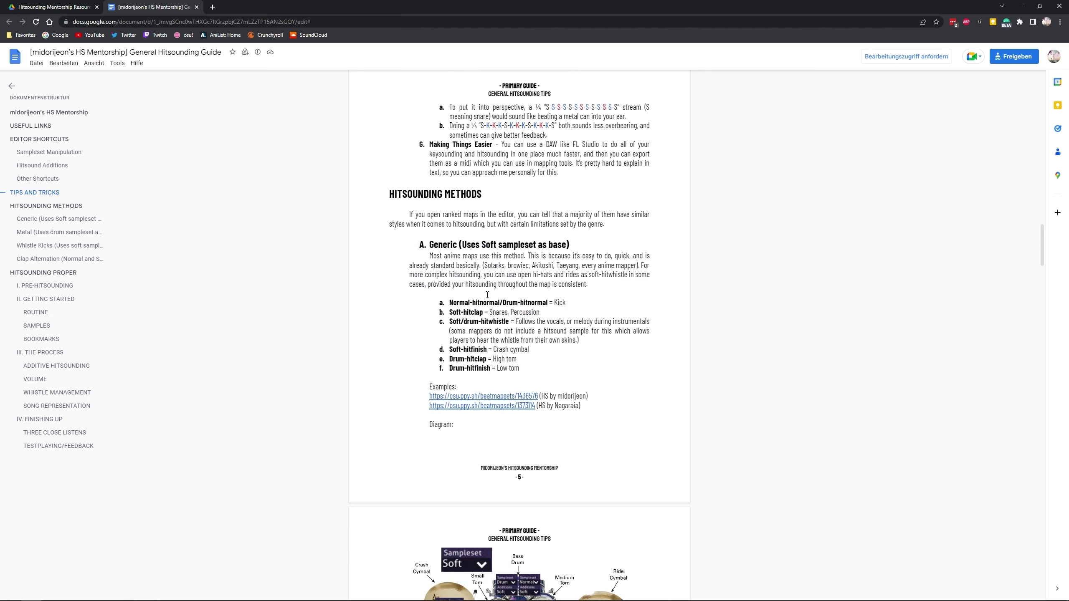
{"action": "left_click_drag", "start_coordinate": [429, 245], "coordinate": [575, 245]}
{"action": "left_click", "coordinate": [573, 249]}
Step: Read the generic method's sample assignments, highlighting the hitnormal, Soft-hitclap and Soft/drum-hitwhistle entries
{"action": "scroll", "coordinate": [548, 252], "scroll_direction": "down", "scroll_amount": 1}
{"action": "left_click_drag", "start_coordinate": [448, 260], "coordinate": [553, 260]}
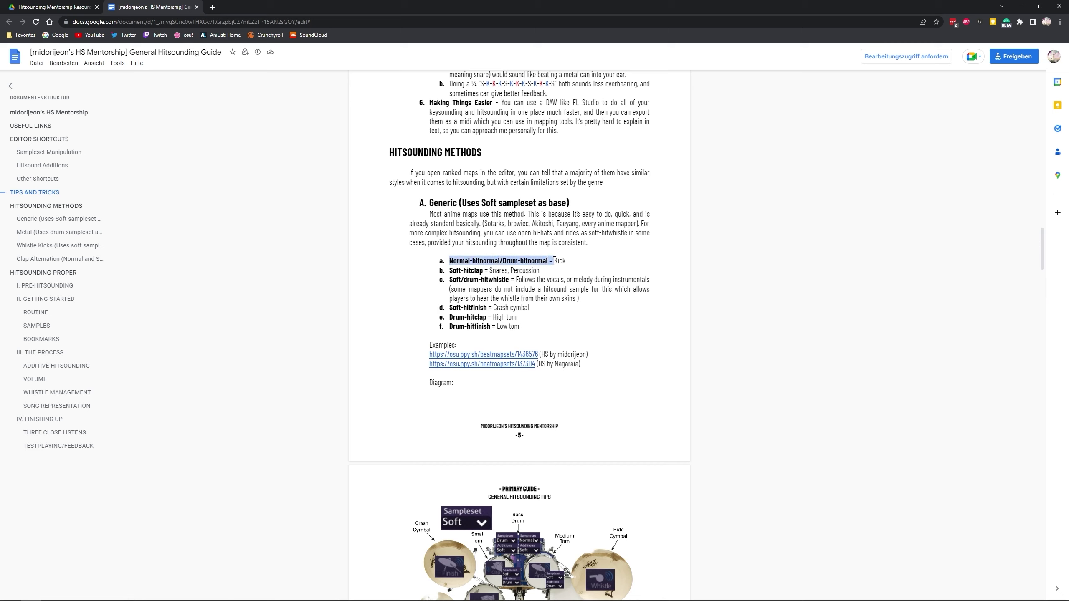
{"action": "left_click", "coordinate": [552, 259]}
{"action": "left_click_drag", "start_coordinate": [450, 269], "coordinate": [496, 272]}
{"action": "left_click", "coordinate": [528, 306]}
{"action": "left_click", "coordinate": [541, 274]}
{"action": "left_click", "coordinate": [523, 289]}
{"action": "left_click_drag", "start_coordinate": [632, 289], "coordinate": [476, 281]}
{"action": "left_click", "coordinate": [531, 307]}
{"action": "left_click_drag", "start_coordinate": [584, 289], "coordinate": [514, 281]}
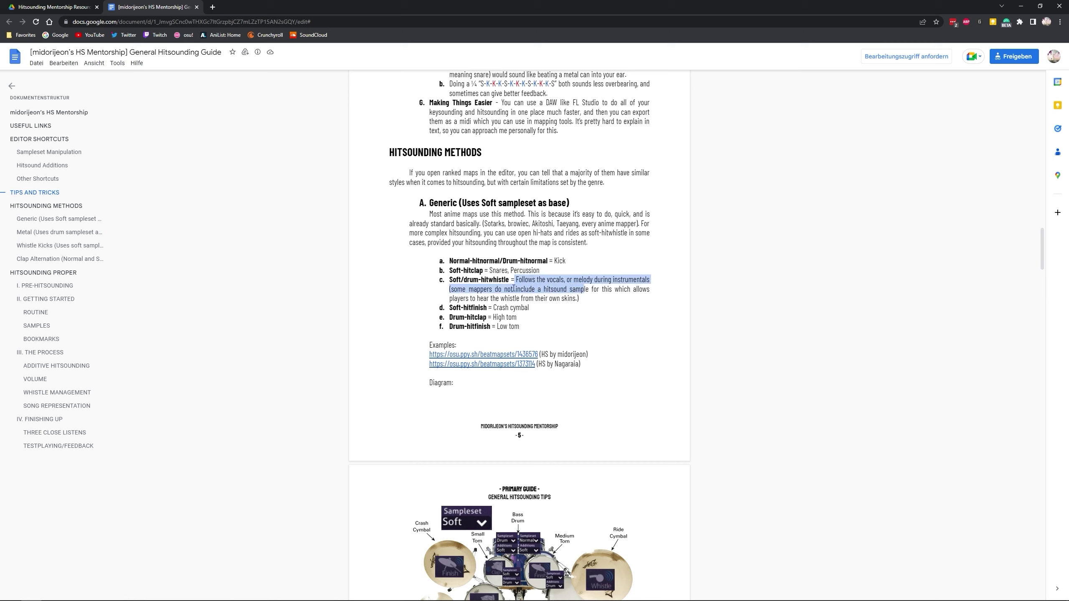
{"action": "left_click", "coordinate": [460, 307]}
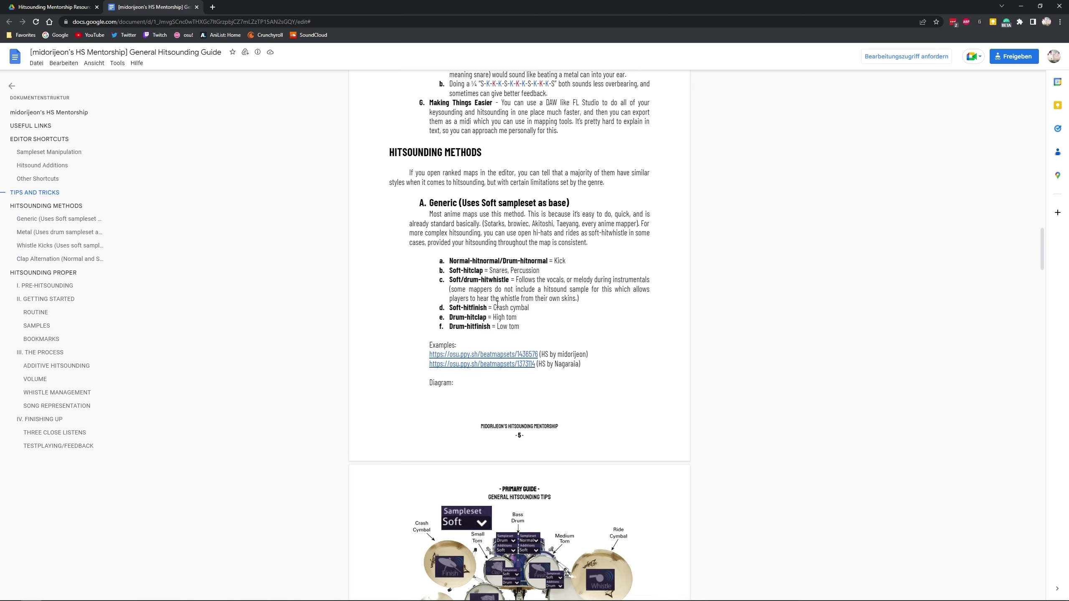
Step: Move on to the Metal method, highlight its heading and look at its drum diagram
{"action": "scroll", "coordinate": [485, 316], "scroll_direction": "down", "scroll_amount": 10}
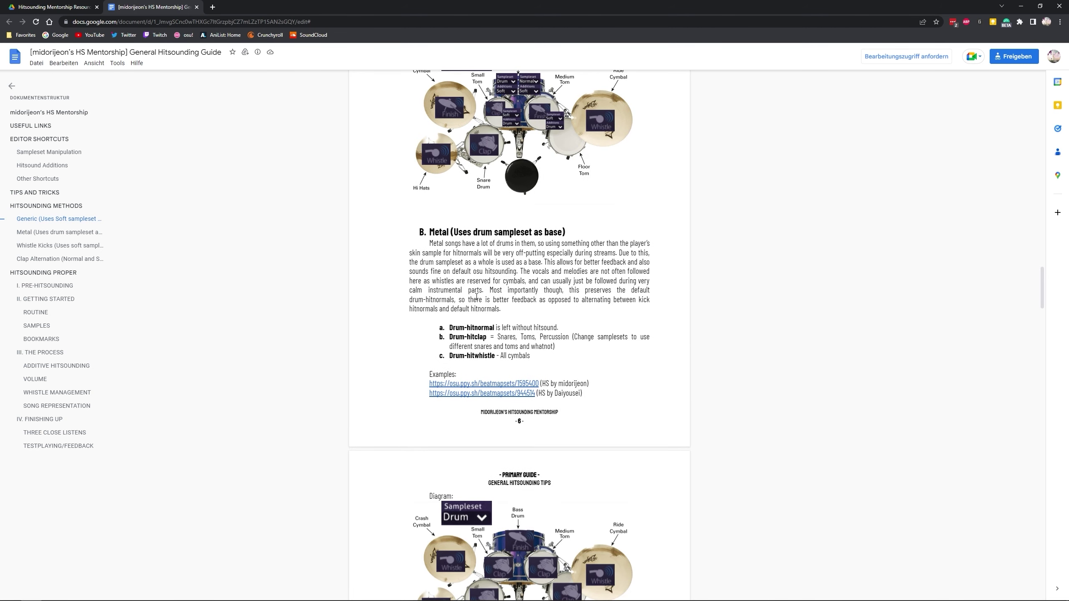
{"action": "left_click_drag", "start_coordinate": [461, 236], "coordinate": [566, 234]}
{"action": "left_click", "coordinate": [497, 295]}
{"action": "scroll", "coordinate": [496, 295], "scroll_direction": "down", "scroll_amount": 15}
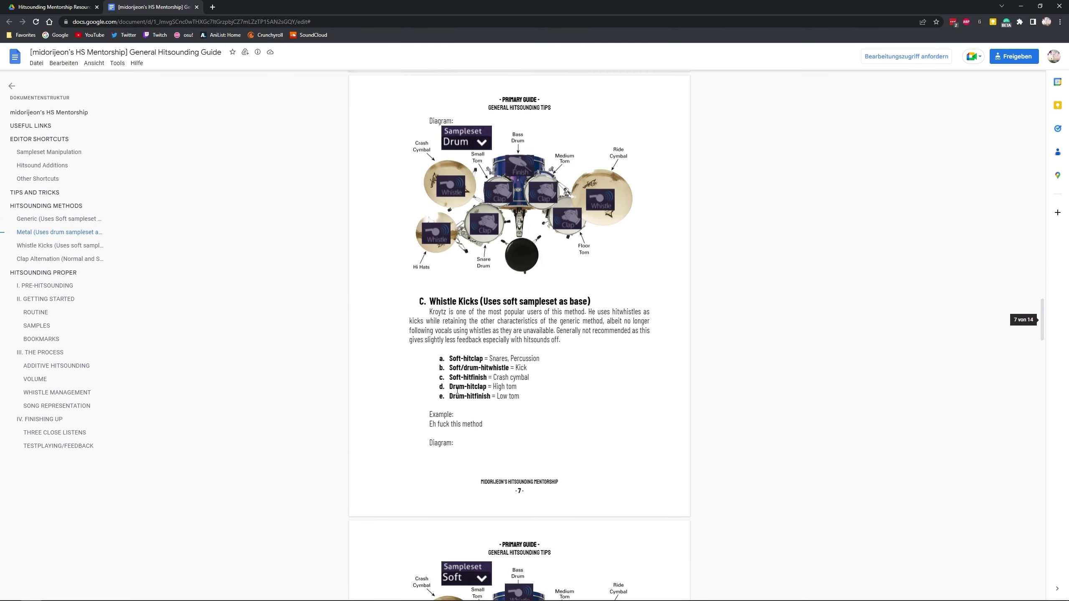
Step: Review the Clap Alternation method, highlighting its sample list and heading, and look over its description and examples
{"action": "scroll", "coordinate": [462, 408], "scroll_direction": "down", "scroll_amount": 2}
{"action": "left_click_drag", "start_coordinate": [519, 460], "coordinate": [391, 385]}
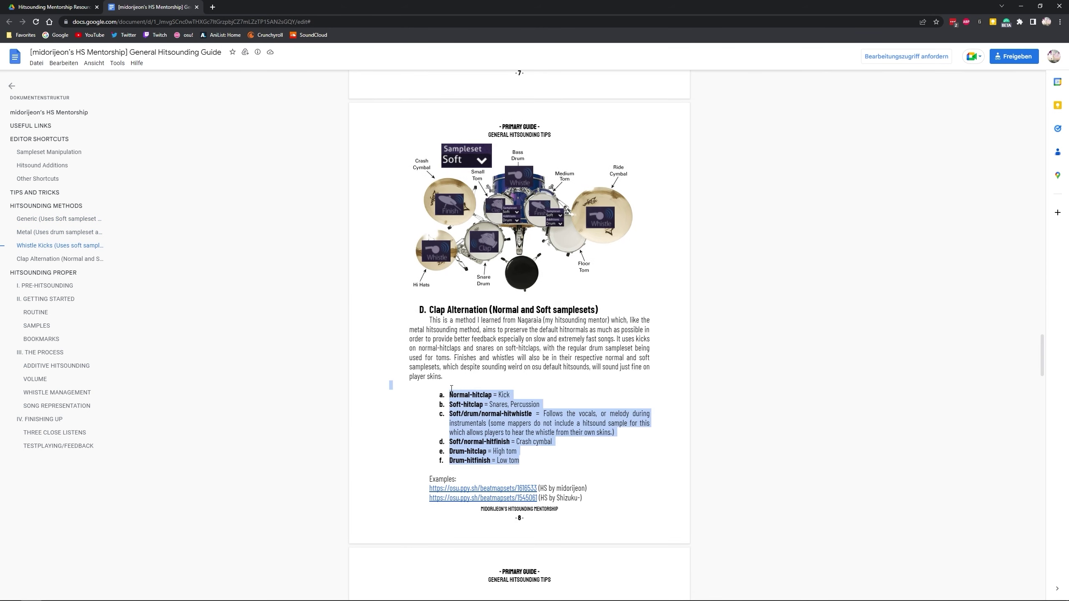
{"action": "left_click", "coordinate": [415, 358]}
{"action": "left_click_drag", "start_coordinate": [429, 312], "coordinate": [486, 312]}
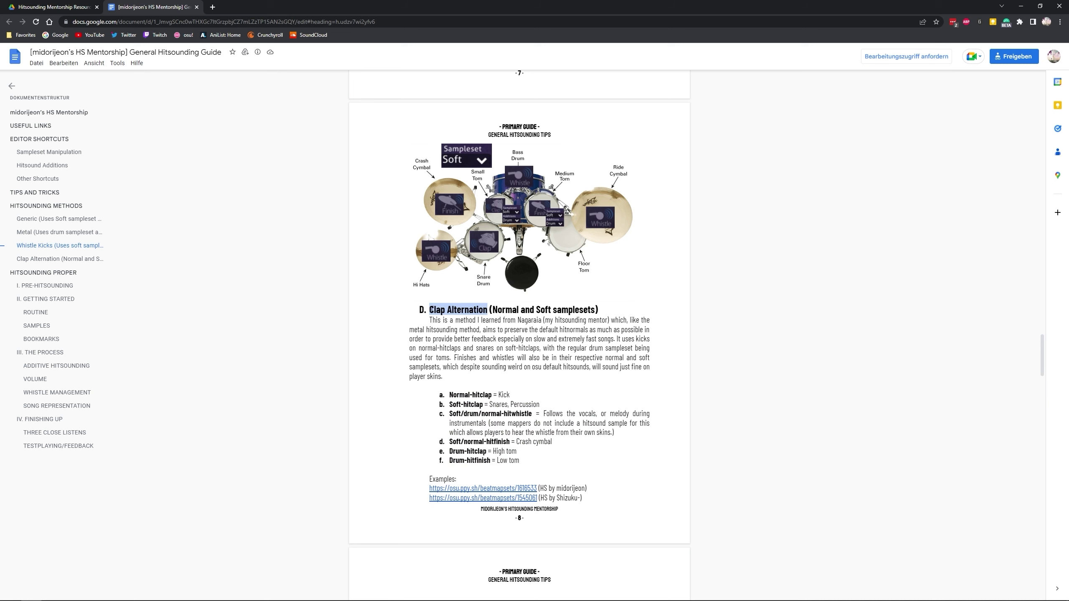
{"action": "left_click", "coordinate": [462, 348]}
{"action": "scroll", "coordinate": [478, 370], "scroll_direction": "down", "scroll_amount": 1}
{"action": "scroll", "coordinate": [477, 370], "scroll_direction": "down", "scroll_amount": 1}
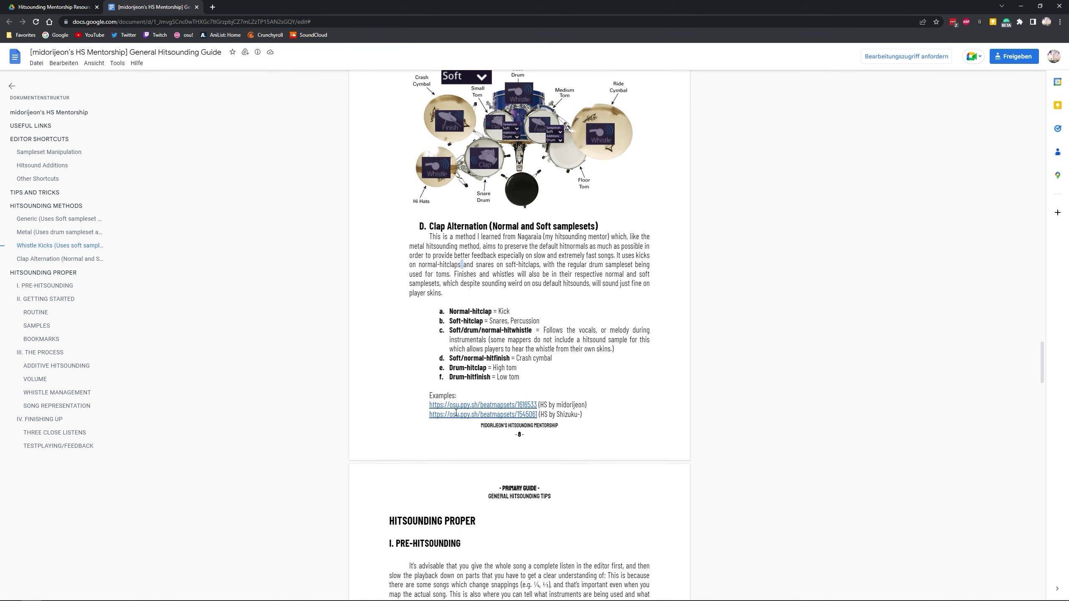
{"action": "scroll", "coordinate": [440, 333], "scroll_direction": "up", "scroll_amount": 5}
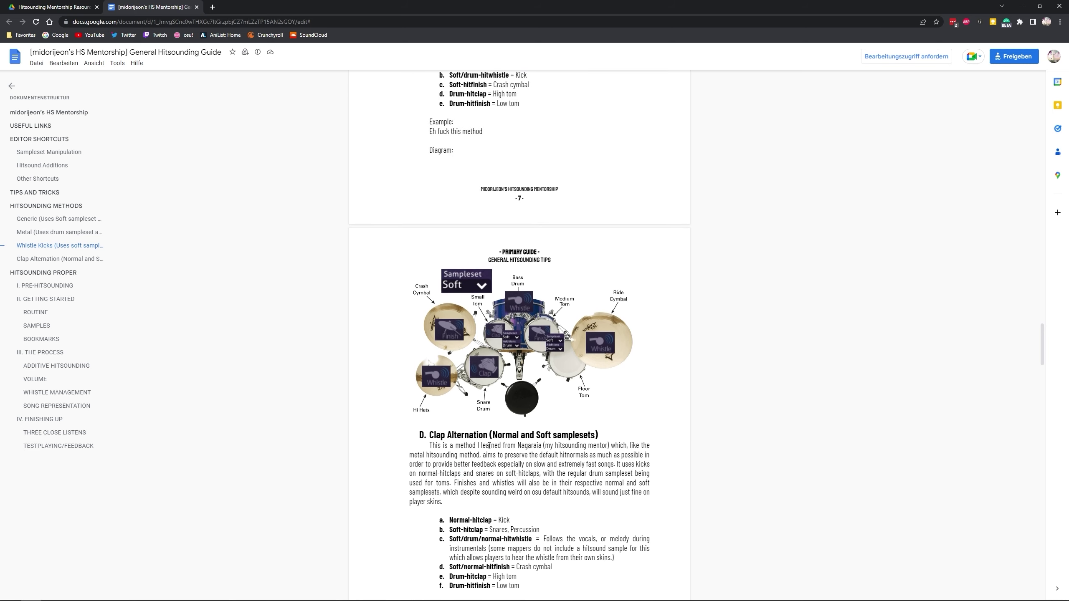
Step: Switch back to the osu! editor and examine the passage between about 01:57:422 and 01:59:884
{"action": "key", "text": "alt+Tab"}
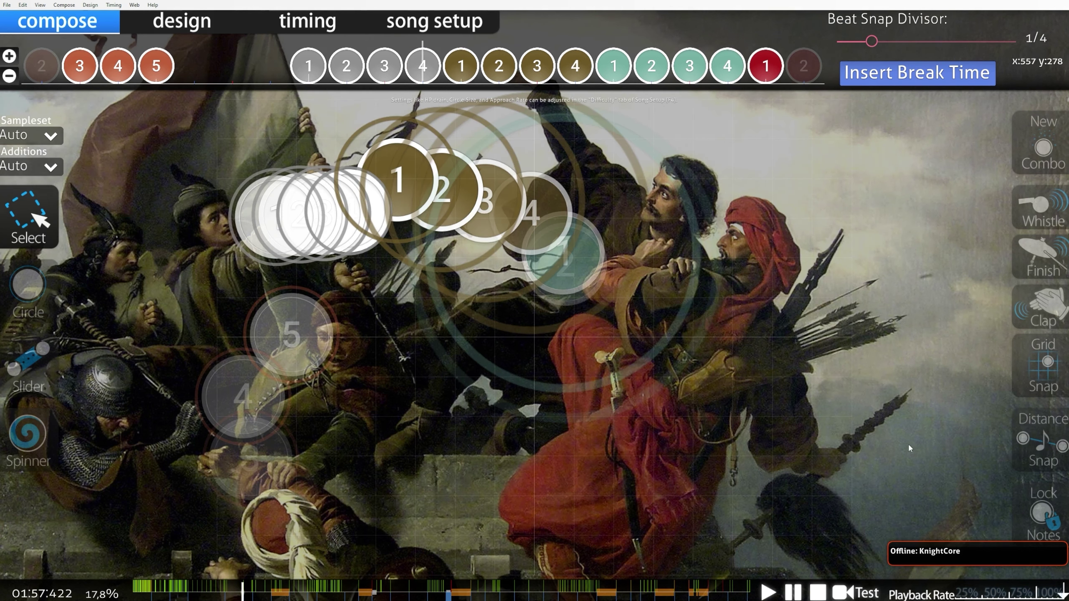
{"action": "scroll", "coordinate": [862, 436], "scroll_direction": "up", "scroll_amount": 2}
{"action": "scroll", "coordinate": [455, 484], "scroll_direction": "down", "scroll_amount": 5}
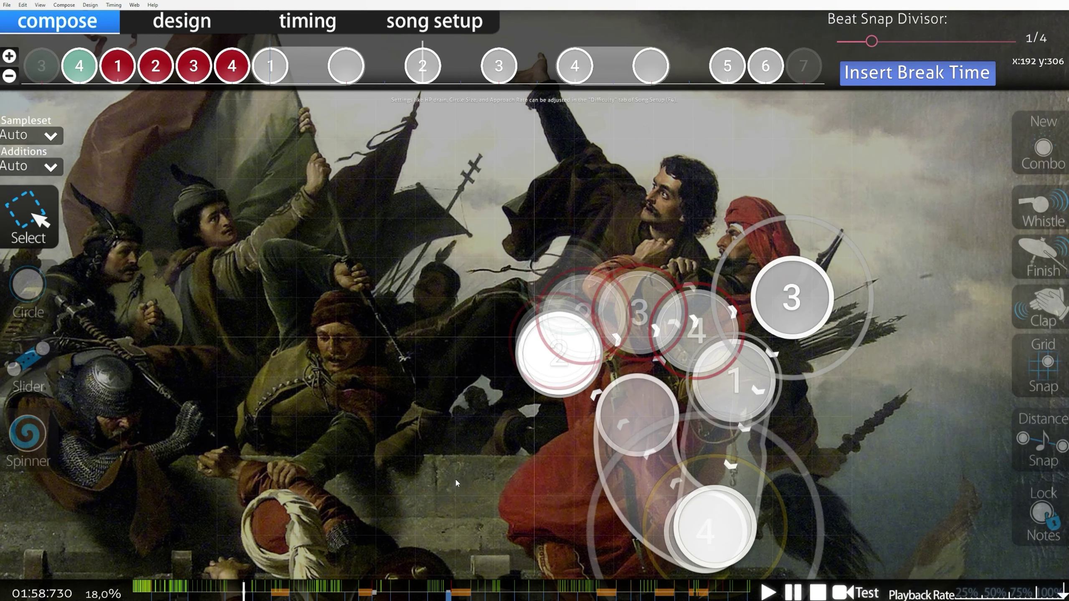
{"action": "scroll", "coordinate": [456, 483], "scroll_direction": "down", "scroll_amount": 3}
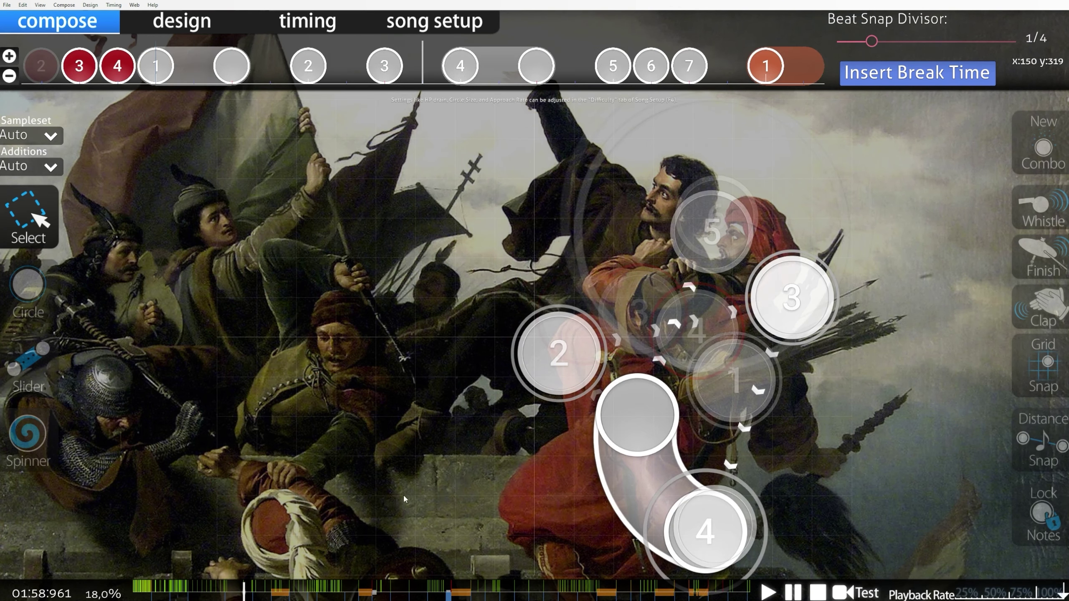
{"action": "scroll", "coordinate": [402, 494], "scroll_direction": "down", "scroll_amount": 5}
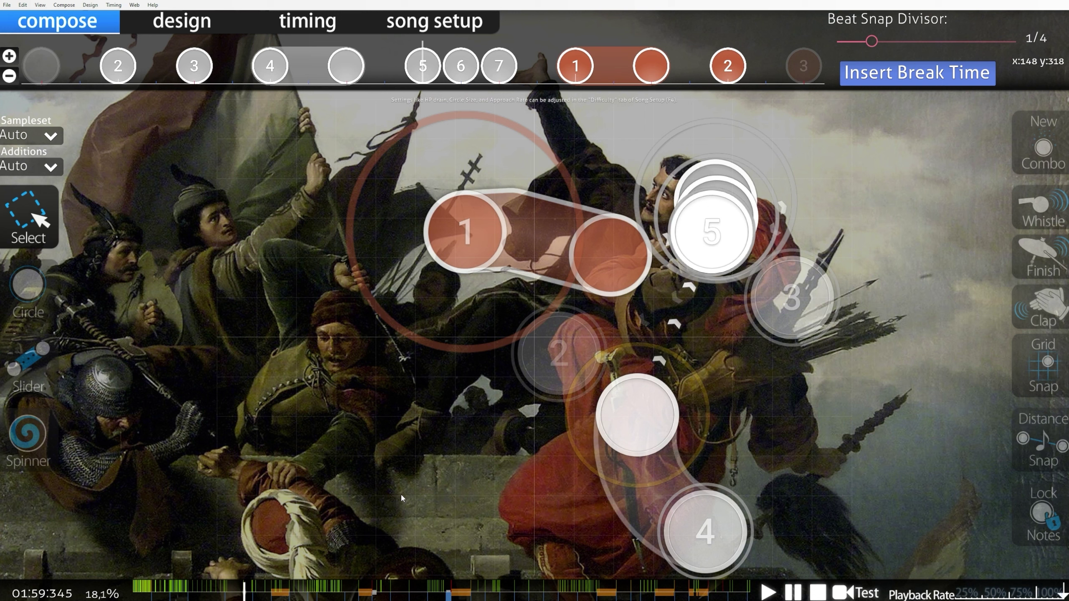
{"action": "scroll", "coordinate": [401, 493], "scroll_direction": "down", "scroll_amount": 7}
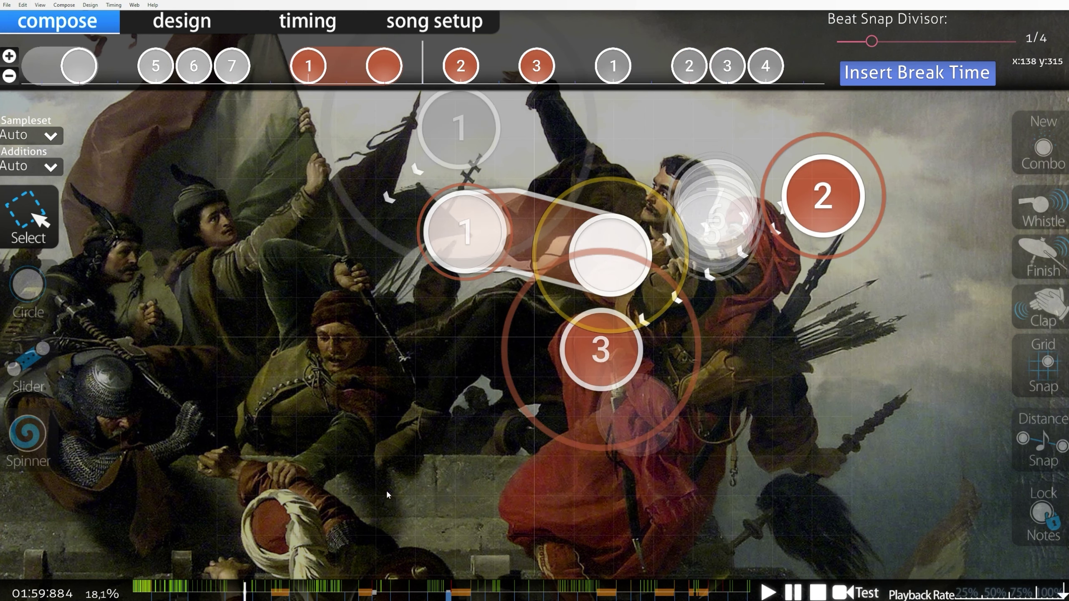
{"action": "scroll", "coordinate": [406, 472], "scroll_direction": "up", "scroll_amount": 5}
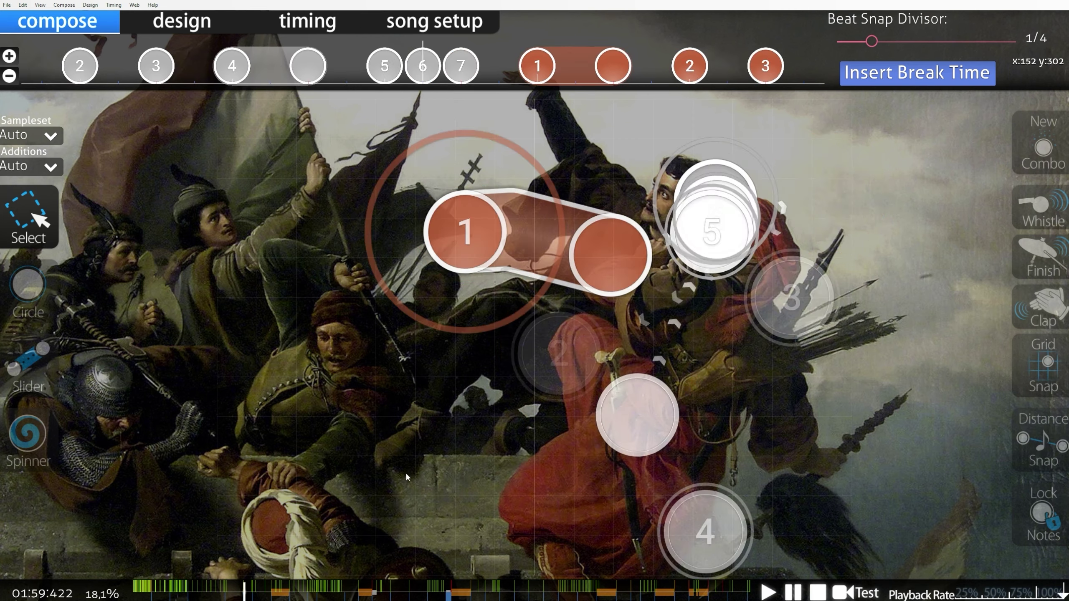
{"action": "scroll", "coordinate": [406, 472], "scroll_direction": "down", "scroll_amount": 1}
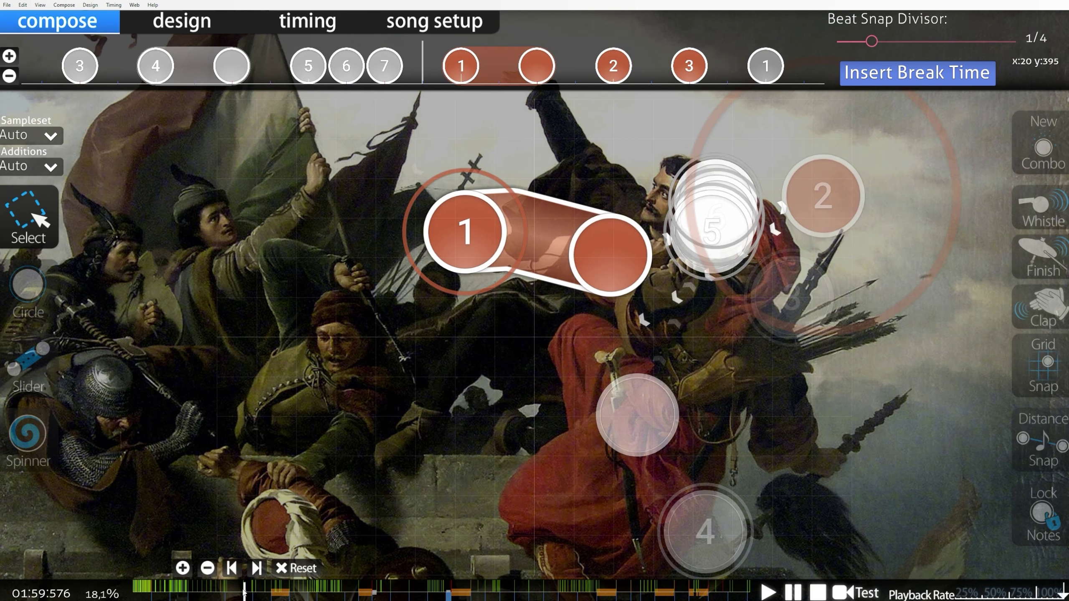
Step: Jump ahead in the song to 02:52:114 and select circle 2 to check its sampleset and additions
{"action": "left_click_drag", "start_coordinate": [244, 590], "coordinate": [293, 591]}
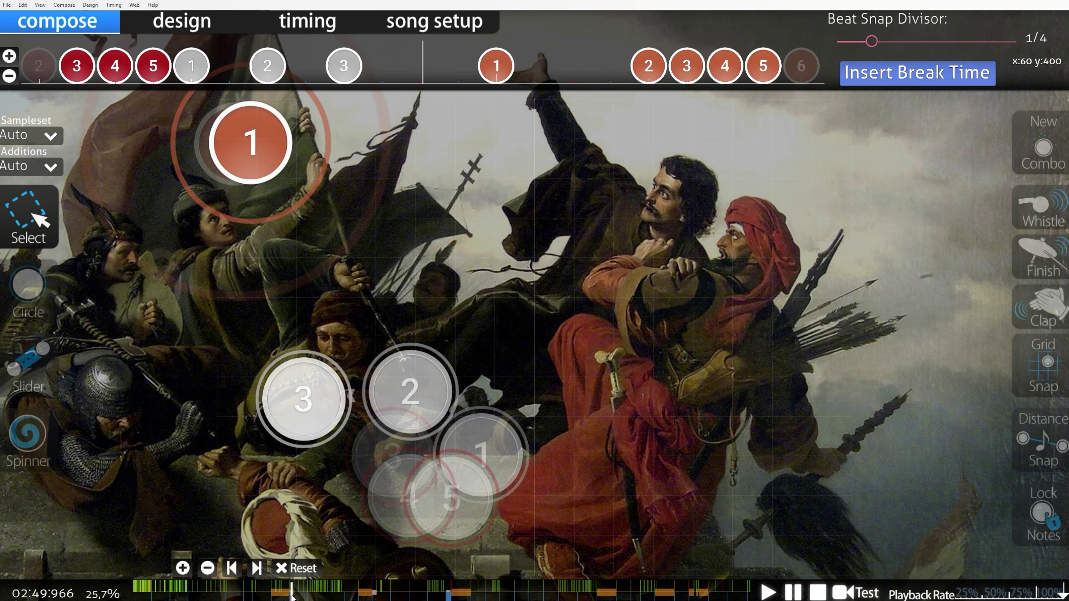
{"action": "scroll", "coordinate": [323, 555], "scroll_direction": "down", "scroll_amount": 5}
{"action": "scroll", "coordinate": [323, 554], "scroll_direction": "down", "scroll_amount": 9}
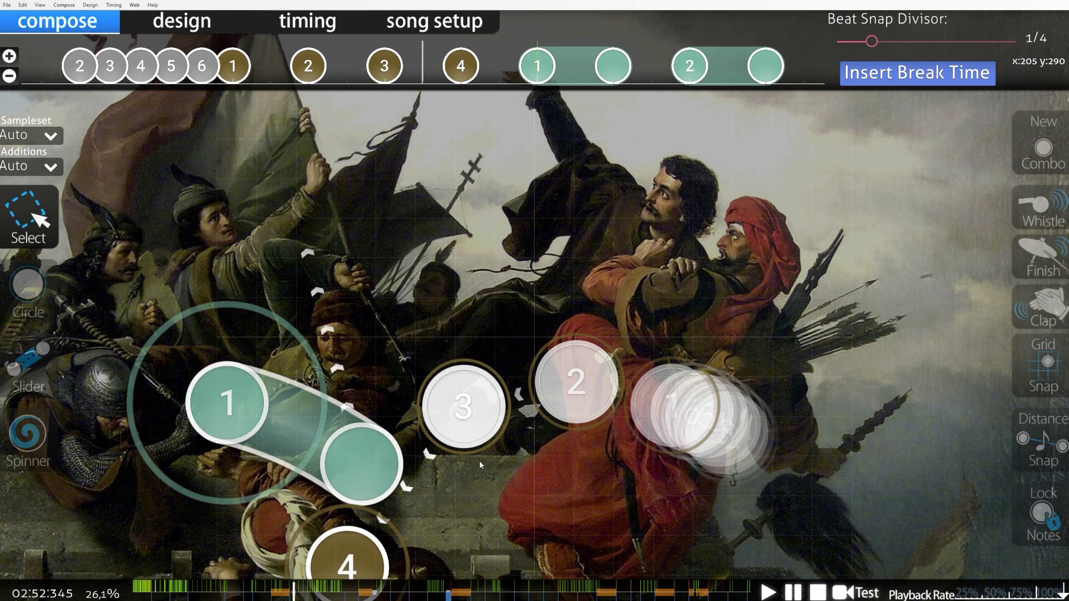
{"action": "scroll", "coordinate": [479, 459], "scroll_direction": "up", "scroll_amount": 3}
{"action": "left_click_drag", "start_coordinate": [460, 73], "coordinate": [400, 76]}
{"action": "left_click", "coordinate": [50, 136]}
{"action": "left_click", "coordinate": [25, 179]}
{"action": "left_click", "coordinate": [148, 141]}
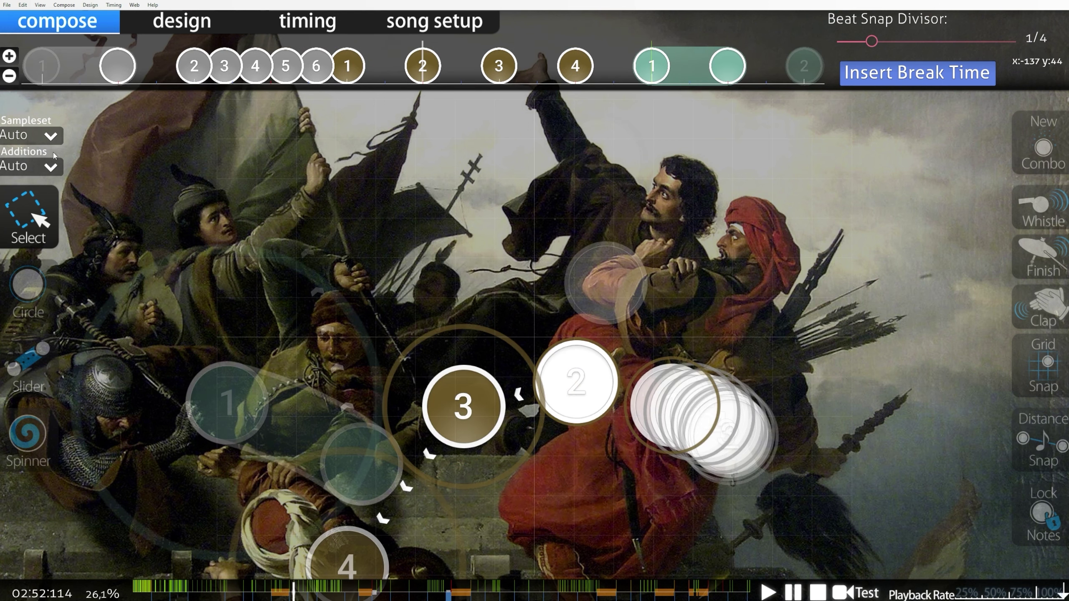
{"action": "left_click", "coordinate": [576, 382]}
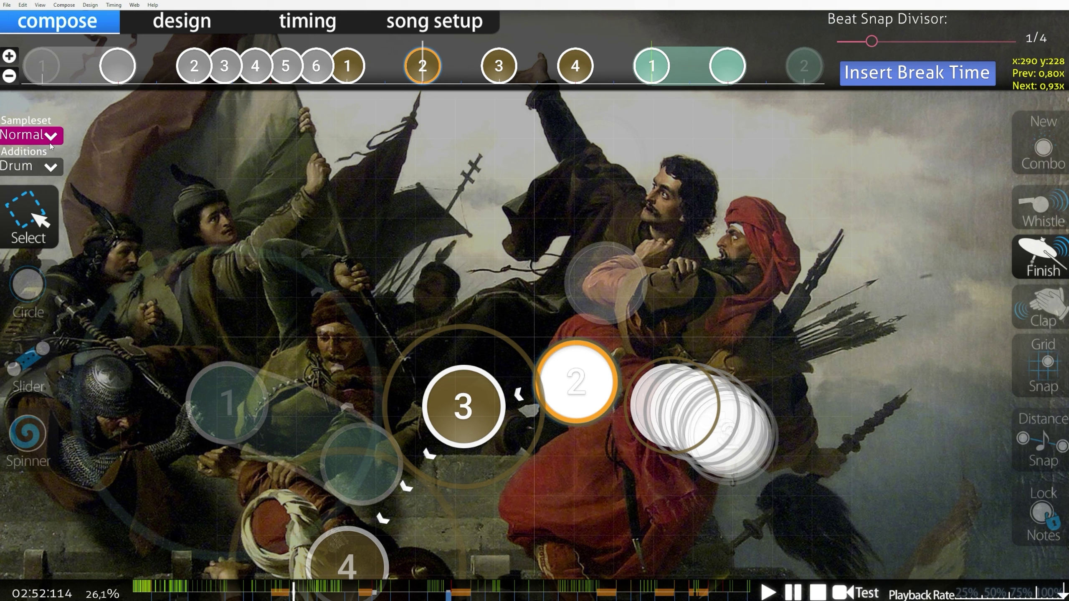
Step: Jump back in the song to about 00:40:653, select slider 2 to check its hitsounds, and clear the selection
{"action": "left_click_drag", "start_coordinate": [168, 594], "coordinate": [229, 595]}
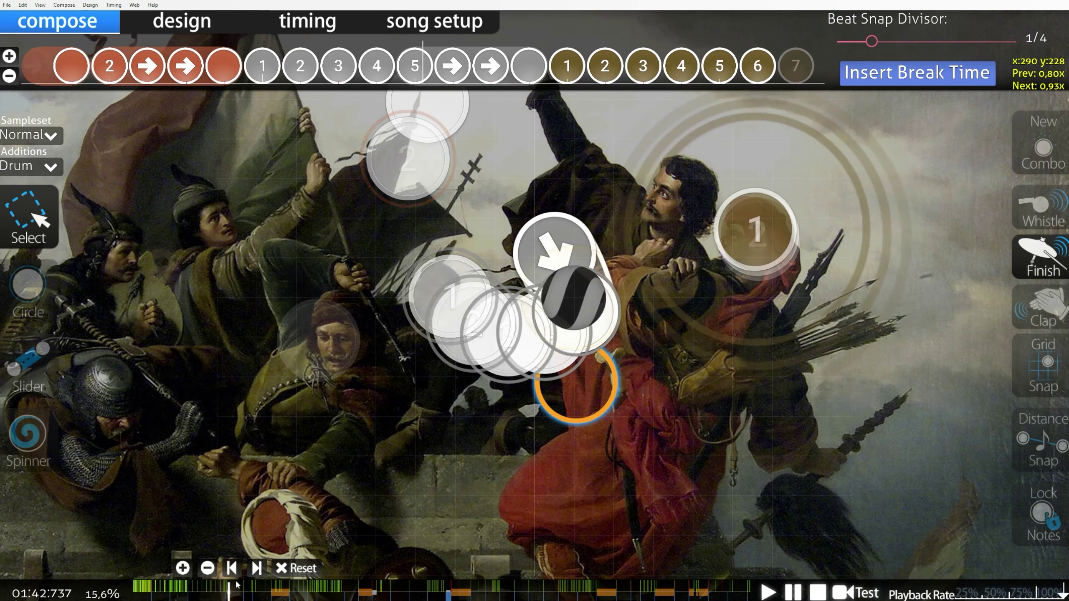
{"action": "left_click", "coordinate": [170, 593]}
{"action": "key", "text": "space"}
{"action": "scroll", "coordinate": [299, 428], "scroll_direction": "up", "scroll_amount": 4}
{"action": "left_click", "coordinate": [384, 65]}
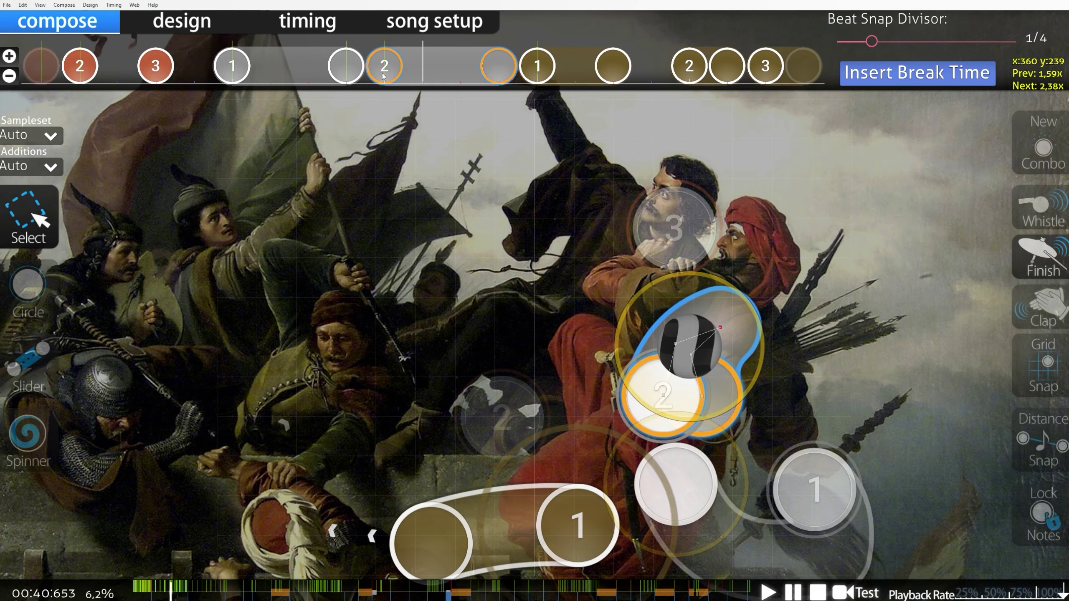
{"action": "left_click", "coordinate": [384, 65]}
{"action": "scroll", "coordinate": [464, 189], "scroll_direction": "up", "scroll_amount": 1}
{"action": "left_click", "coordinate": [464, 189]}
Step: Replay the passage around 00:40:884 and select the head of slider 2 at 00:40:576 to check its whistle
{"action": "key", "text": "space"}
{"action": "scroll", "coordinate": [484, 269], "scroll_direction": "up", "scroll_amount": 2}
{"action": "key", "text": "space"}
{"action": "scroll", "coordinate": [459, 258], "scroll_direction": "up", "scroll_amount": 9}
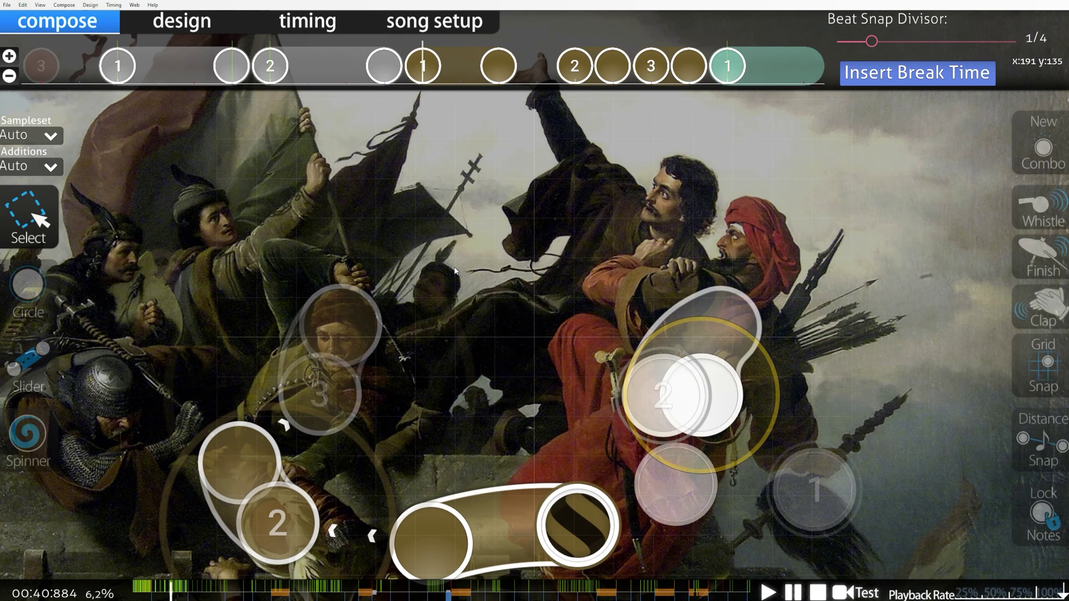
{"action": "scroll", "coordinate": [470, 341], "scroll_direction": "up", "scroll_amount": 3}
{"action": "left_click", "coordinate": [465, 64]}
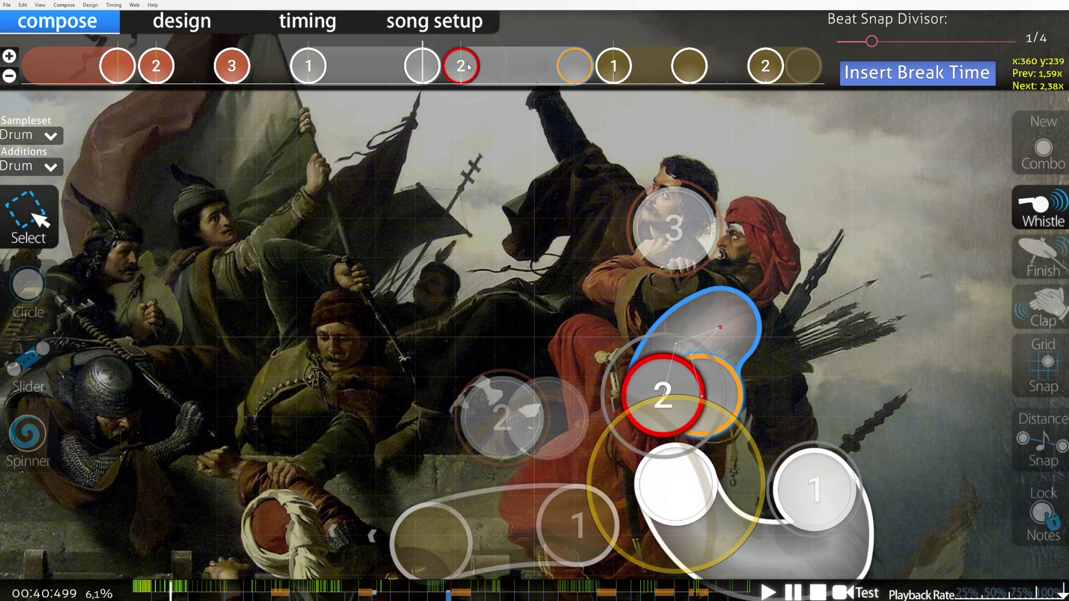
{"action": "scroll", "coordinate": [449, 188], "scroll_direction": "down", "scroll_amount": 1}
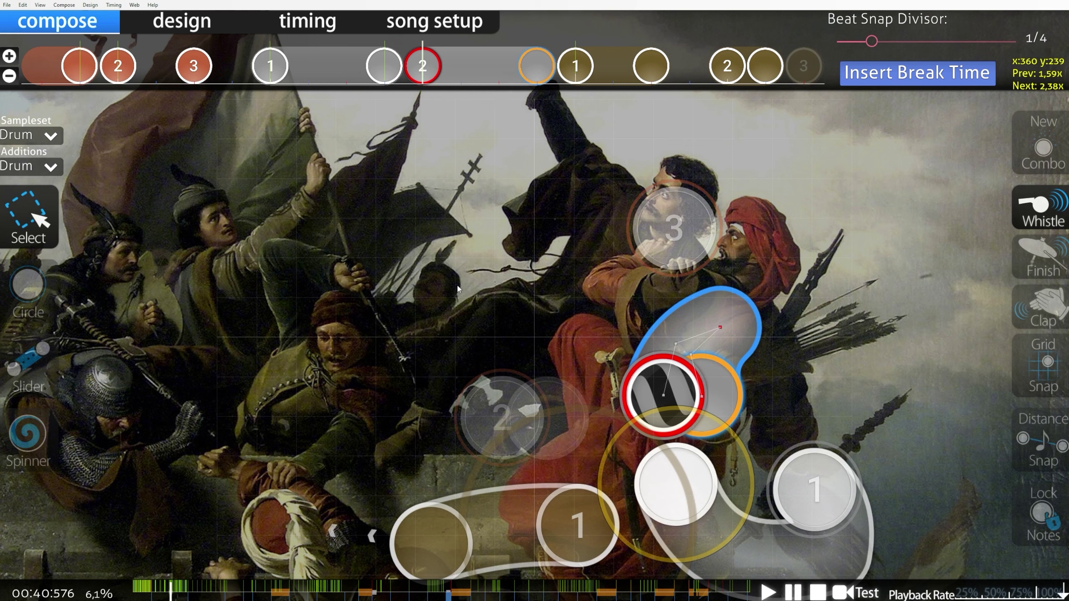
Step: Play on to 00:42:791, clear the selection, and go back to 00:41:268
{"action": "key", "text": "alt+Tab"}
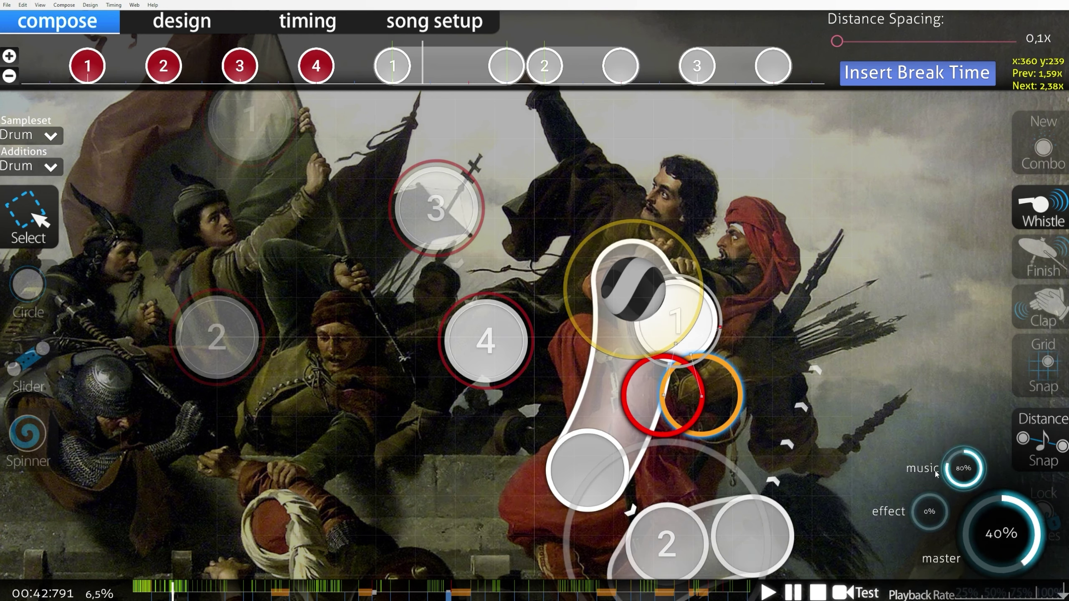
{"action": "left_click", "coordinate": [914, 344]}
{"action": "scroll", "coordinate": [413, 459], "scroll_direction": "up", "scroll_amount": 13}
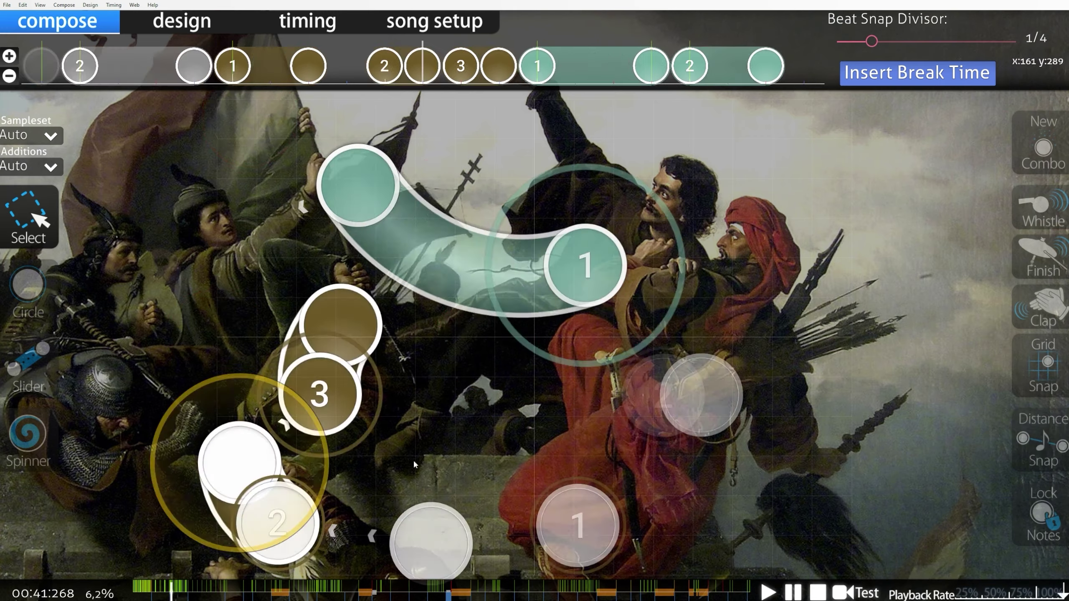
Step: Step through the notes between 00:41:268 and 00:42:576, go back to 00:41:499, and select slider 1 to check its hitsounds
{"action": "scroll", "coordinate": [319, 404], "scroll_direction": "down", "scroll_amount": 13}
{"action": "scroll", "coordinate": [311, 401], "scroll_direction": "up", "scroll_amount": 1}
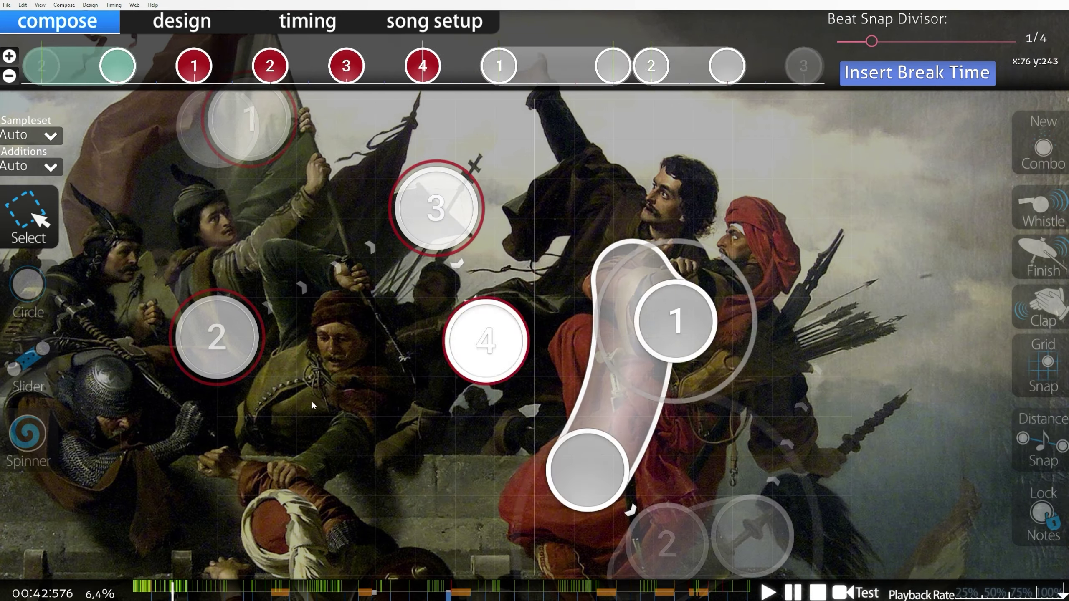
{"action": "scroll", "coordinate": [376, 419], "scroll_direction": "down", "scroll_amount": 1}
{"action": "scroll", "coordinate": [394, 417], "scroll_direction": "up", "scroll_amount": 8}
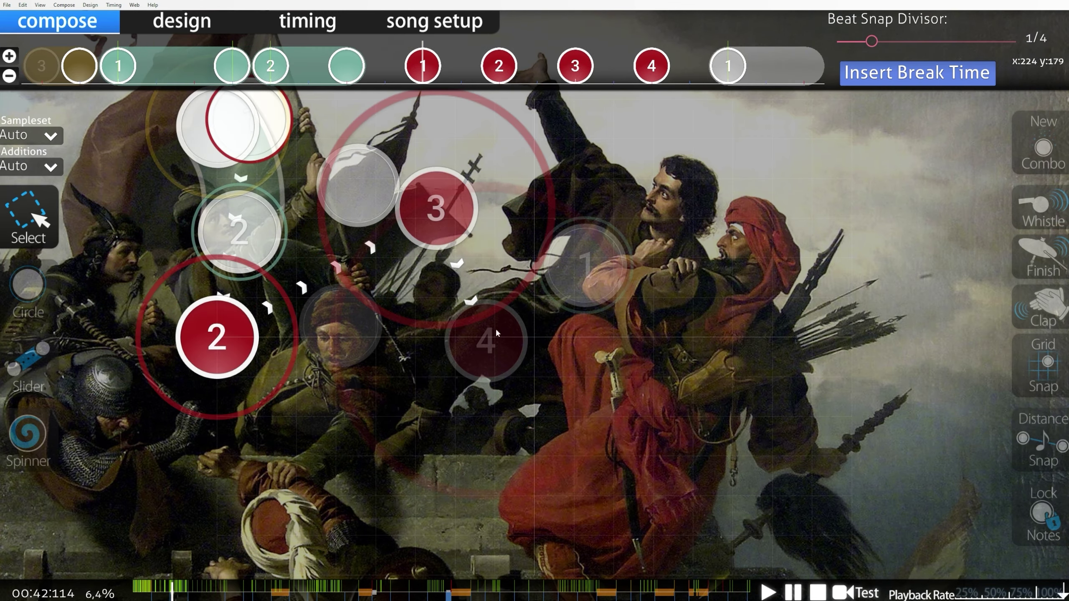
{"action": "scroll", "coordinate": [495, 328], "scroll_direction": "up", "scroll_amount": 8}
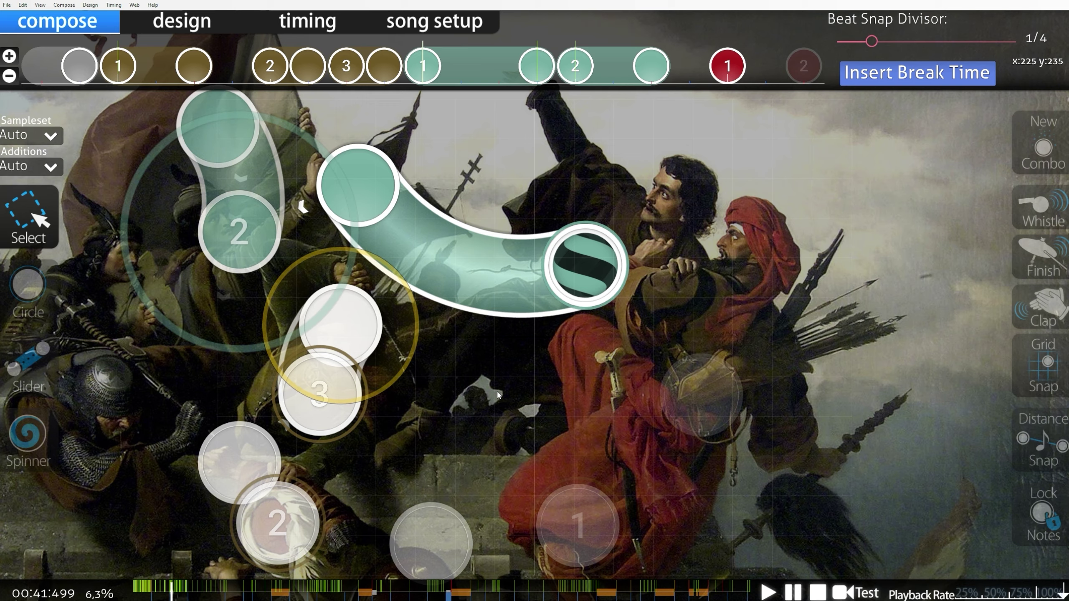
{"action": "left_click", "coordinate": [493, 278]}
{"action": "scroll", "coordinate": [487, 190], "scroll_direction": "up", "scroll_amount": 8}
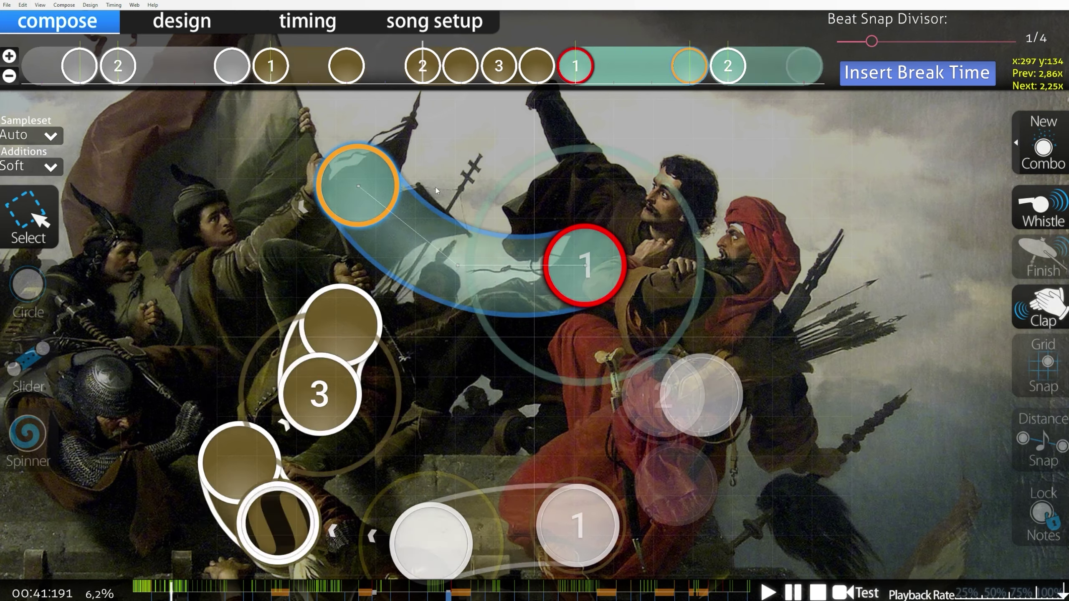
Step: Play the passage from 00:41:191 to about 00:42:436, go back over its timeline objects, and clear the selection
{"action": "key", "text": "space"}
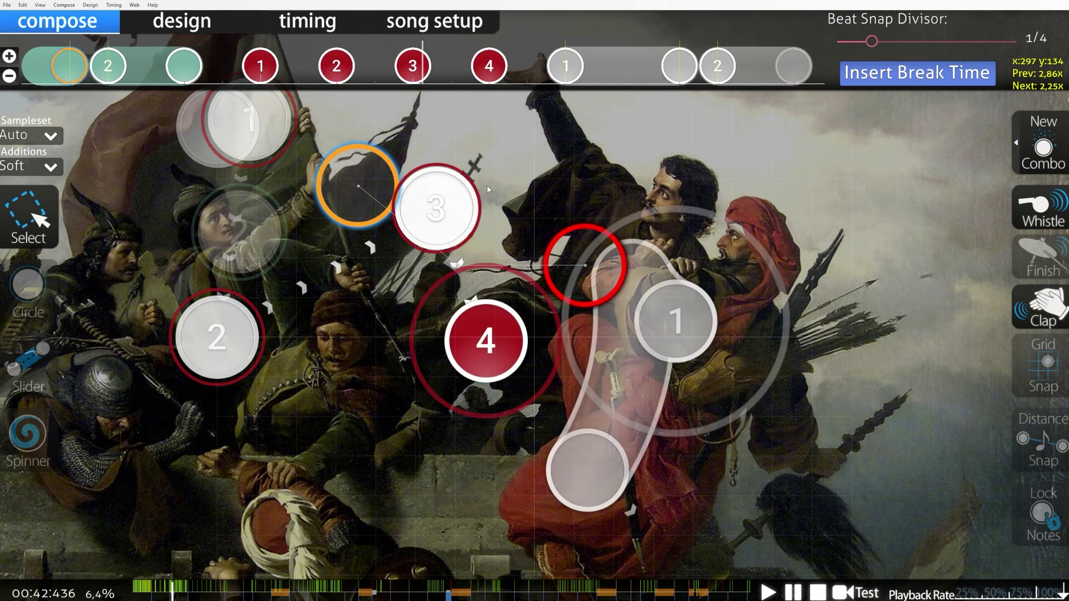
{"action": "key", "text": "space"}
{"action": "scroll", "coordinate": [487, 190], "scroll_direction": "up", "scroll_amount": 6}
{"action": "left_click_drag", "start_coordinate": [526, 65], "coordinate": [238, 66]}
{"action": "scroll", "coordinate": [242, 66], "scroll_direction": "up", "scroll_amount": 1}
{"action": "left_click", "coordinate": [558, 118]}
Step: In the blue-circle map, play the passage from 00:58:665 and step back to 01:00:037 to check its hitsounds
{"action": "key", "text": "space"}
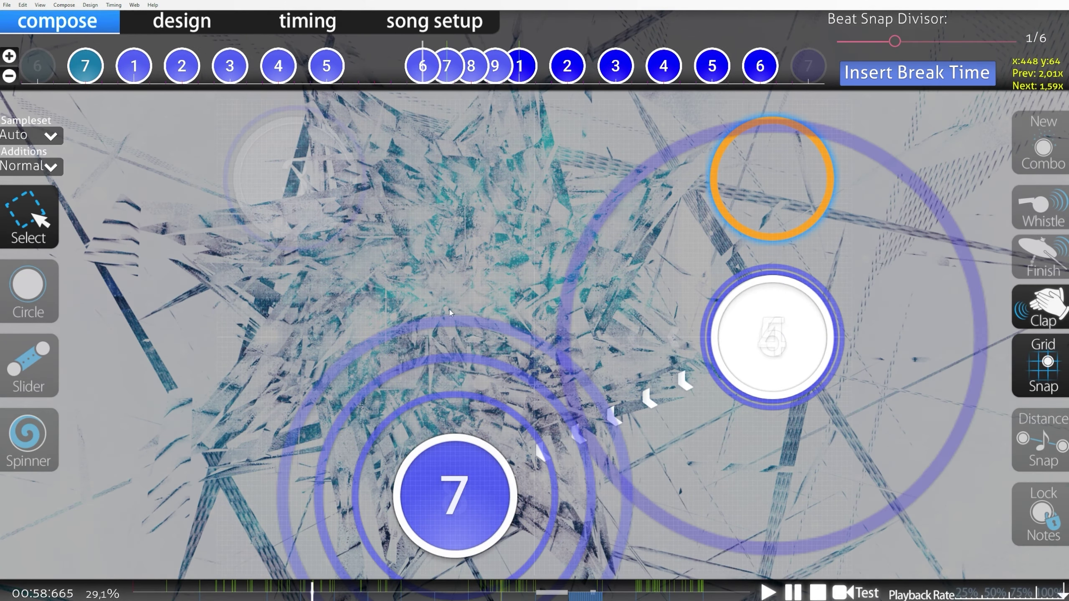
{"action": "key", "text": "r"}
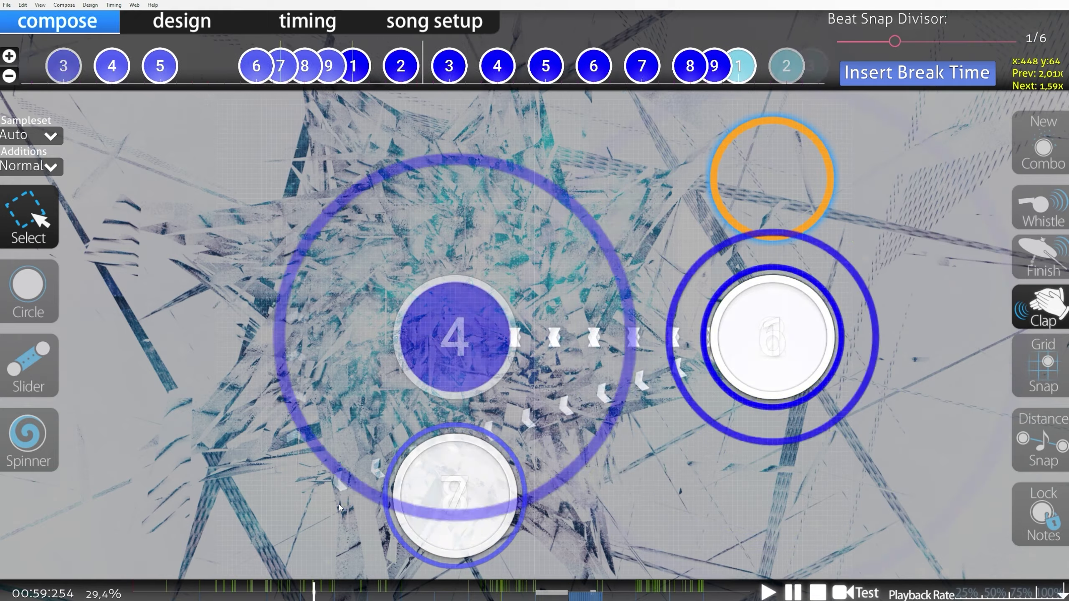
{"action": "scroll", "coordinate": [687, 583], "scroll_direction": "up", "scroll_amount": 4}
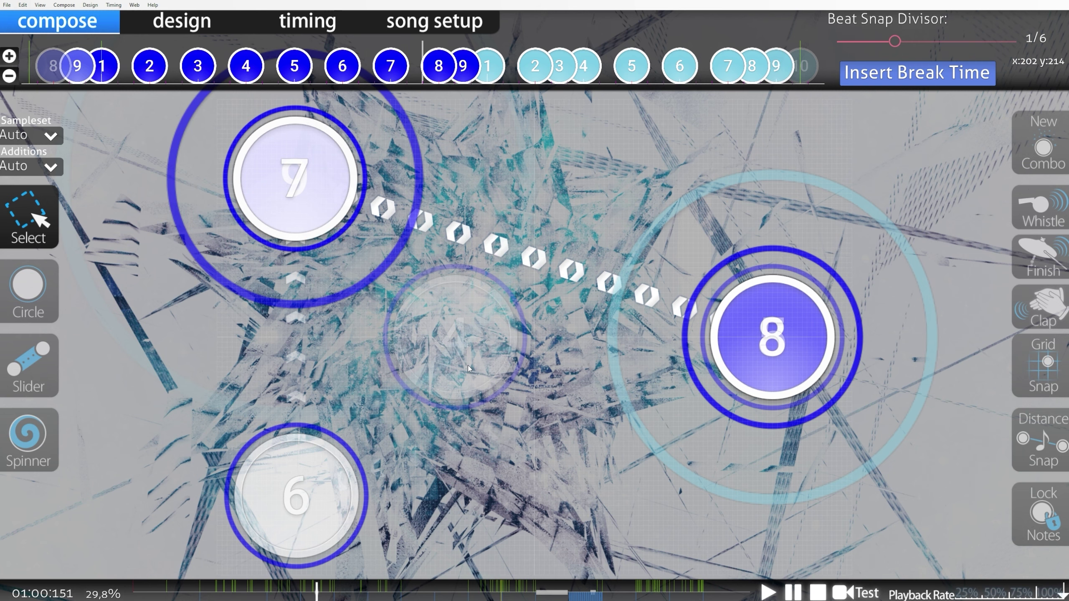
{"action": "scroll", "coordinate": [468, 369], "scroll_direction": "up", "scroll_amount": 1}
{"action": "scroll", "coordinate": [447, 204], "scroll_direction": "up", "scroll_amount": 1}
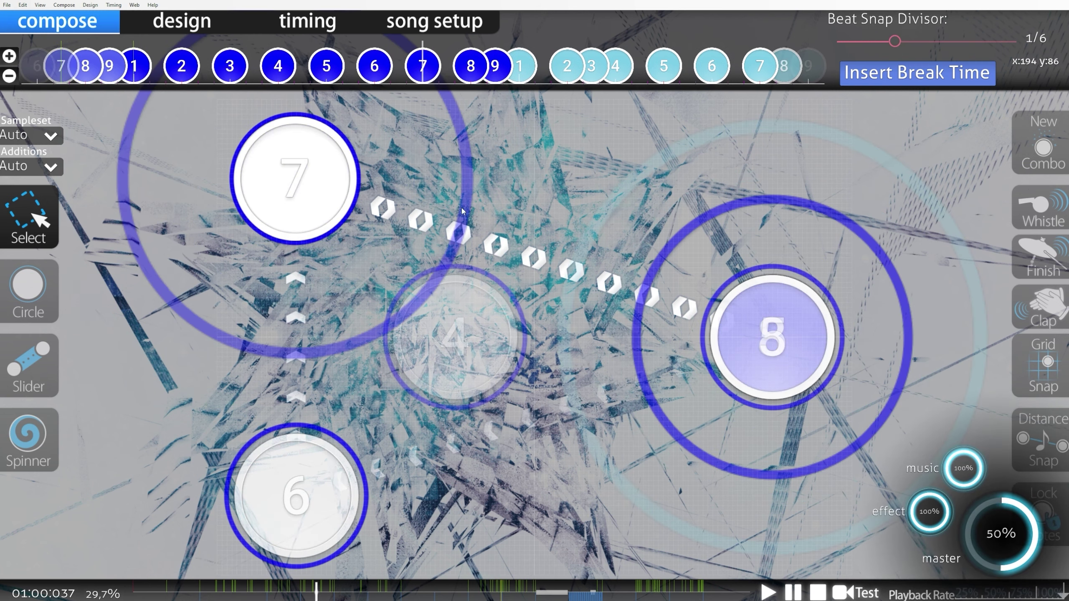
Step: Go back to 00:59:637 and select circle 5 to check its sampleset and additions
{"action": "scroll", "coordinate": [476, 196], "scroll_direction": "up", "scroll_amount": 6}
{"action": "left_click", "coordinate": [423, 66]}
{"action": "scroll", "coordinate": [441, 109], "scroll_direction": "down", "scroll_amount": 1}
{"action": "scroll", "coordinate": [441, 110], "scroll_direction": "up", "scroll_amount": 2}
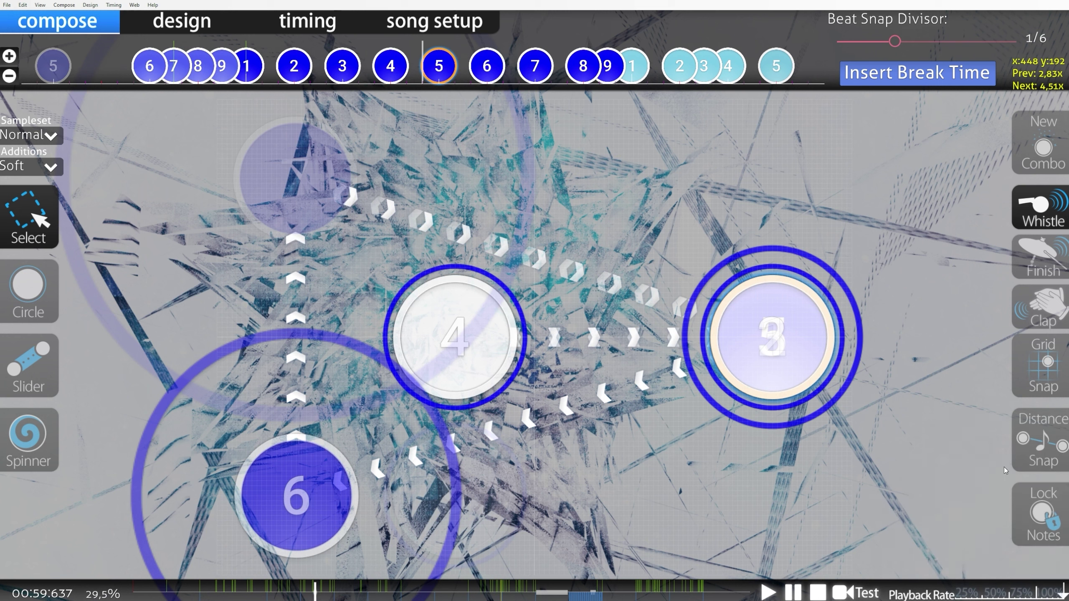
Step: Clear the circle selection and lower the music volume to 0%
{"action": "scroll", "coordinate": [963, 456], "scroll_direction": "up", "scroll_amount": 2}
{"action": "left_click", "coordinate": [528, 222]}
{"action": "scroll", "coordinate": [963, 468], "scroll_direction": "up", "scroll_amount": 1}
{"action": "scroll", "coordinate": [963, 468], "scroll_direction": "down", "scroll_amount": 2}
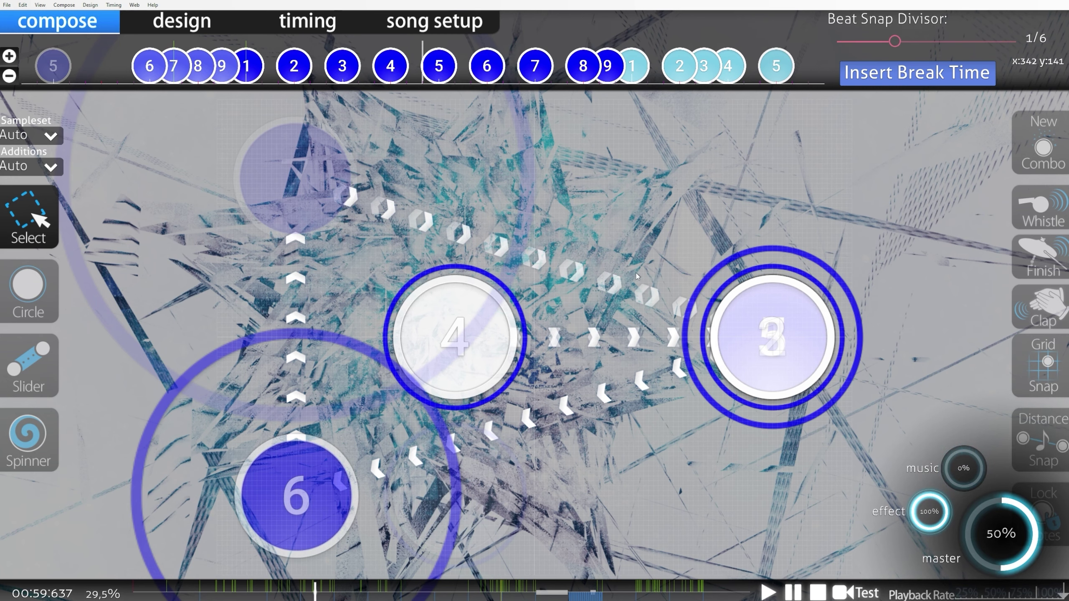
Step: Select circle 5 near 00:59:637, set its sampleset to Auto, and step through the notes around it up to 00:59:874
{"action": "scroll", "coordinate": [589, 248], "scroll_direction": "down", "scroll_amount": 1}
{"action": "scroll", "coordinate": [466, 172], "scroll_direction": "up", "scroll_amount": 2}
{"action": "left_click", "coordinate": [454, 67]}
{"action": "key", "text": "shift+q"}
{"action": "scroll", "coordinate": [392, 143], "scroll_direction": "down", "scroll_amount": 6}
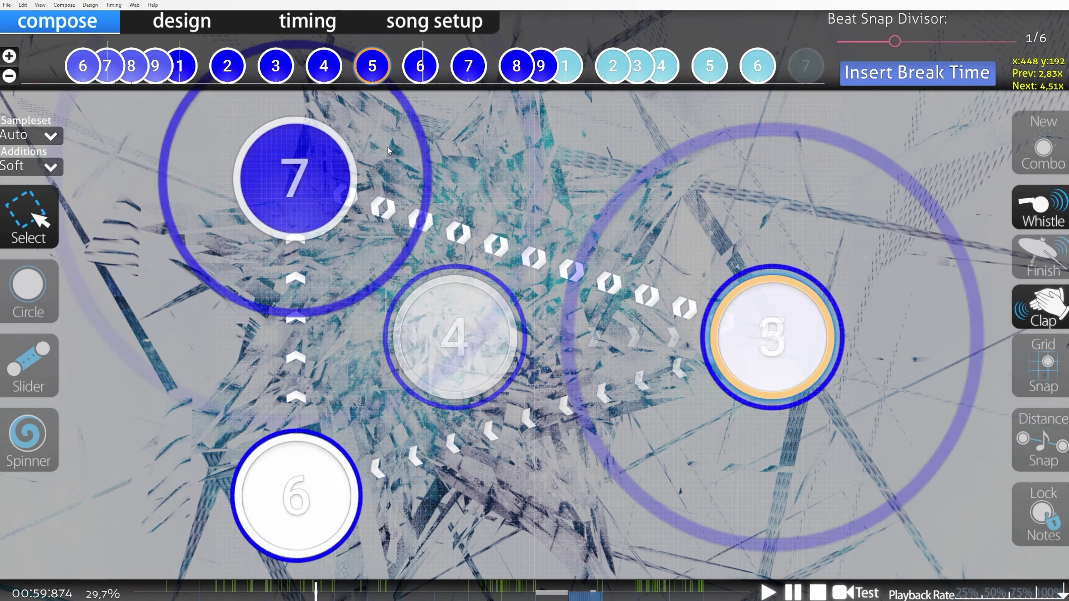
Step: Raise the music volume again and jump through the song via 01:20:529 and 01:09:810 to about 01:03:501
{"action": "scroll", "coordinate": [388, 147], "scroll_direction": "up", "scroll_amount": 3}
{"action": "scroll", "coordinate": [947, 478], "scroll_direction": "up", "scroll_amount": 2}
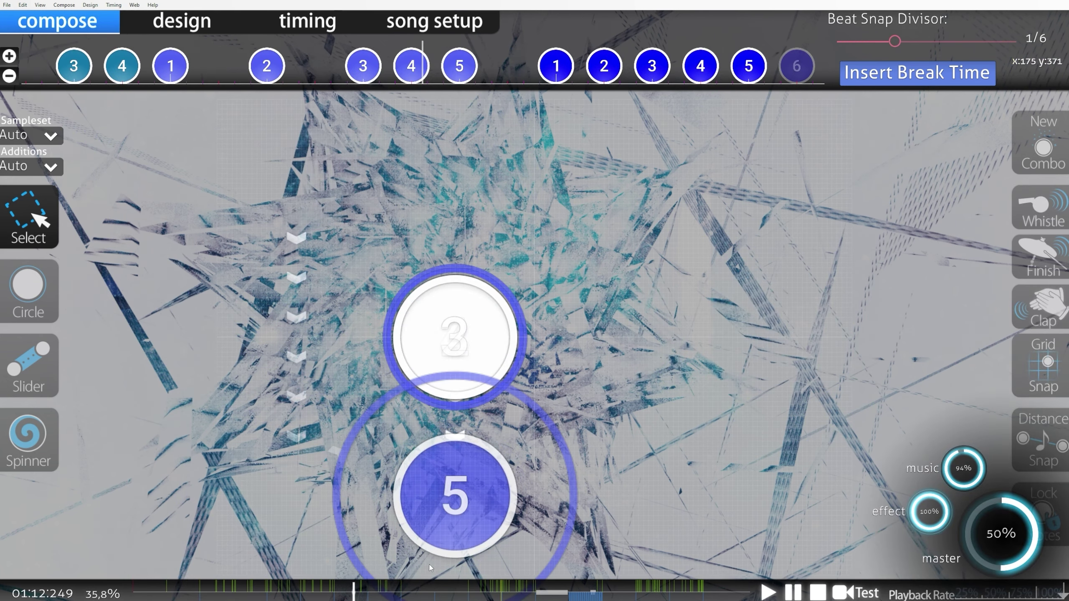
{"action": "left_click", "coordinate": [380, 595]}
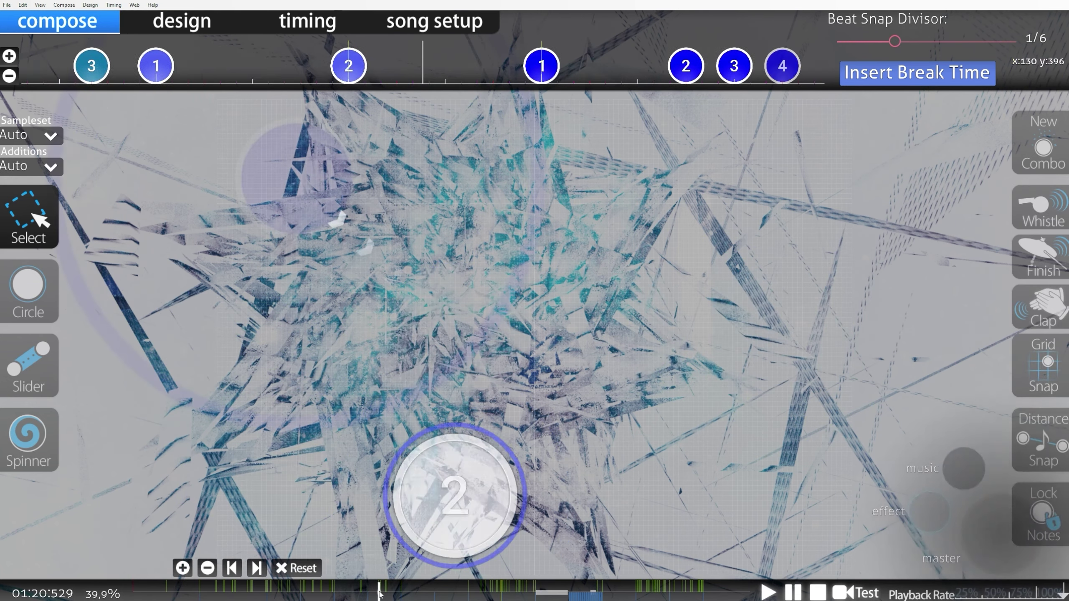
{"action": "left_click", "coordinate": [346, 593]}
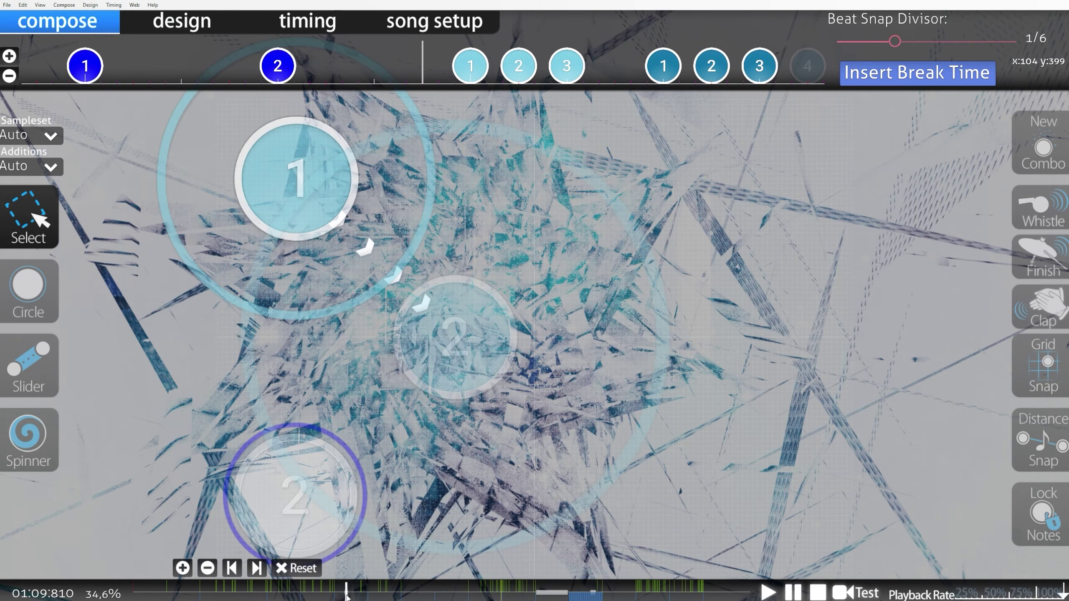
{"action": "left_click", "coordinate": [318, 594]}
{"action": "left_click", "coordinate": [325, 593]}
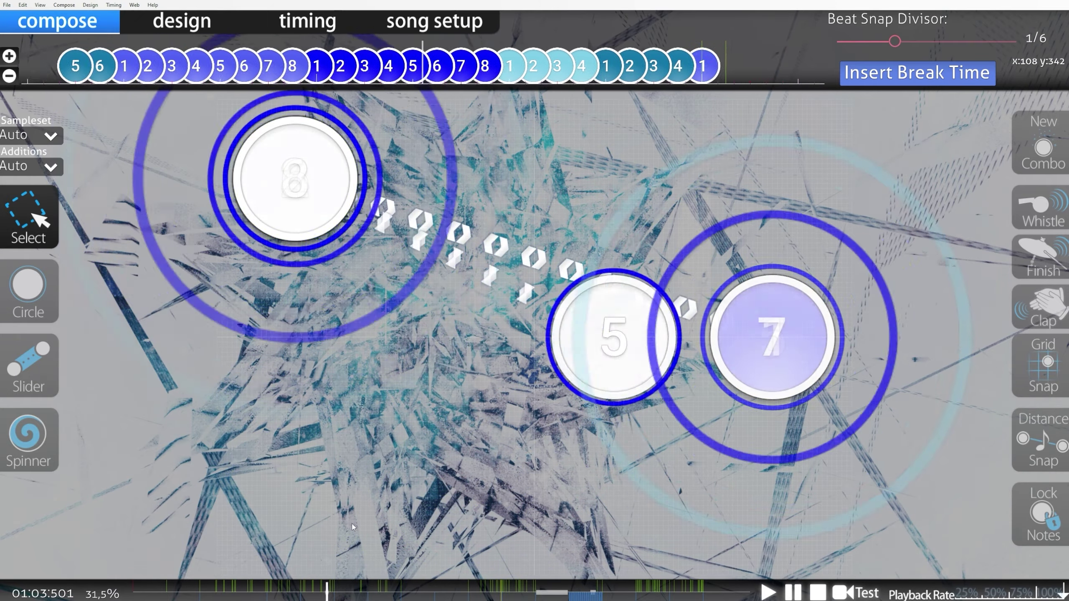
Step: Box-select the stacked stream circles around 01:03:065 to check their sampleset and additions, go back to 01:02:722, and clear the selection
{"action": "key", "text": "space"}
{"action": "scroll", "coordinate": [349, 519], "scroll_direction": "up", "scroll_amount": 5}
{"action": "left_click_drag", "start_coordinate": [426, 256], "coordinate": [265, 141]}
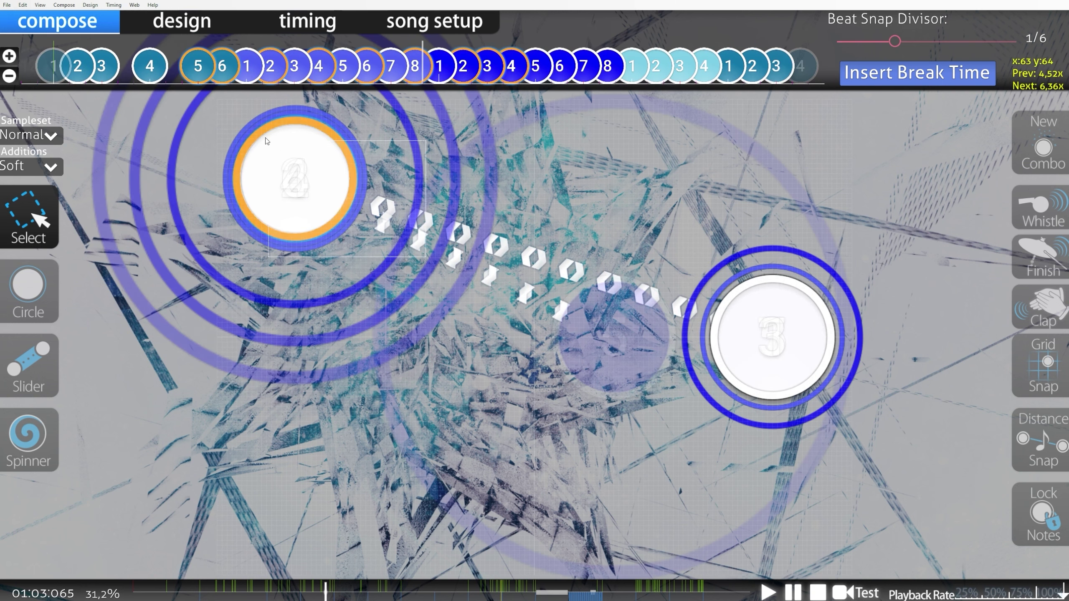
{"action": "left_click_drag", "start_coordinate": [382, 110], "coordinate": [399, 149]}
{"action": "left_click_drag", "start_coordinate": [416, 269], "coordinate": [229, 80]}
{"action": "scroll", "coordinate": [405, 257], "scroll_direction": "up", "scroll_amount": 6}
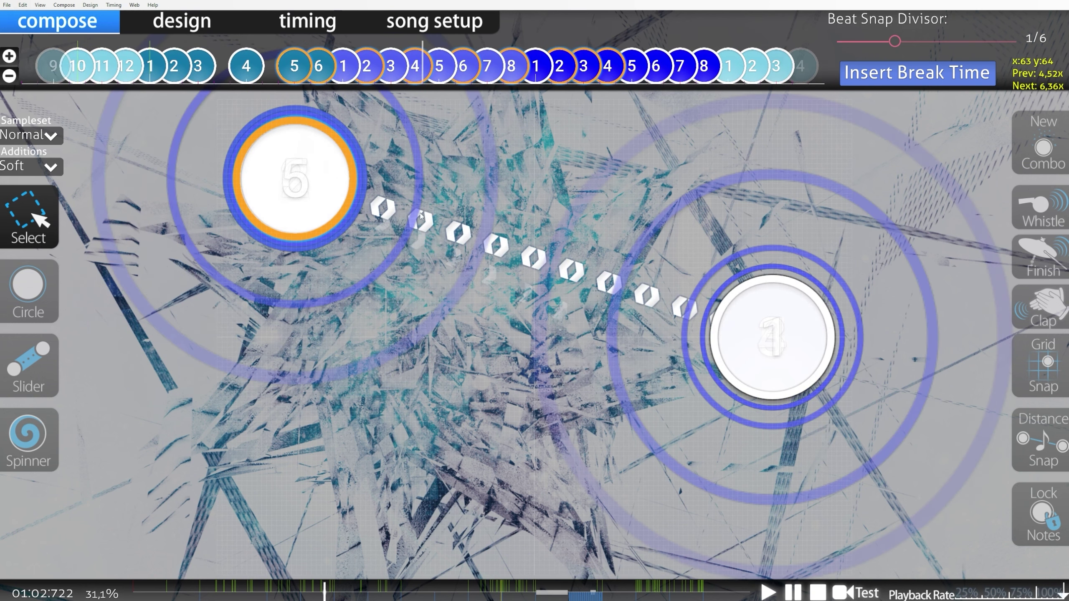
{"action": "left_click", "coordinate": [502, 244]}
Step: Play on from 01:02:722, go to 00:44:208, and sweep an area around circle 2, leaving nothing selected
{"action": "key", "text": "space"}
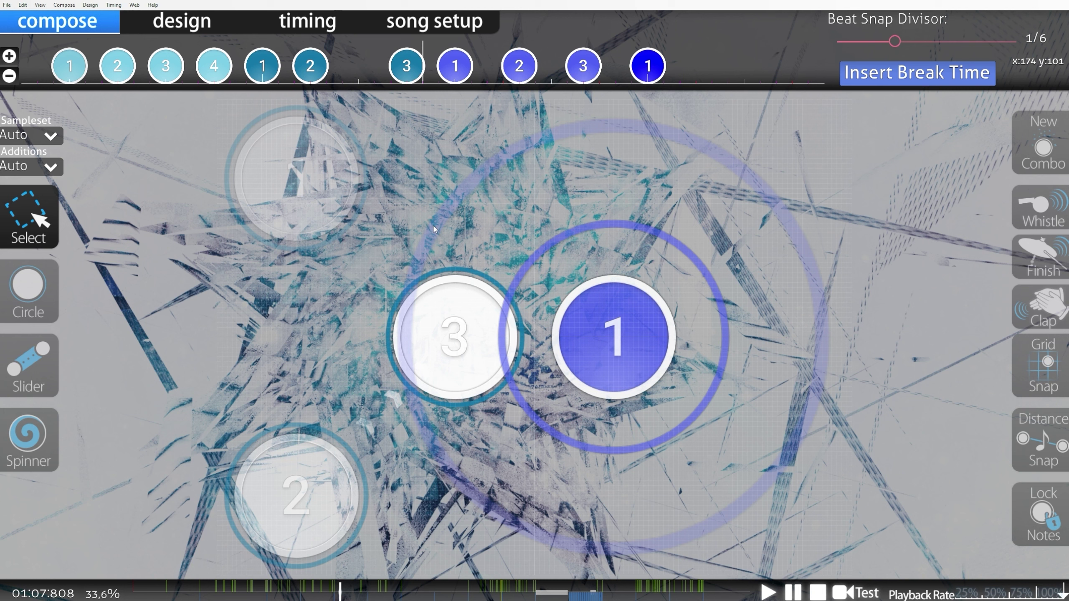
{"action": "scroll", "coordinate": [546, 445], "scroll_direction": "down", "scroll_amount": 10}
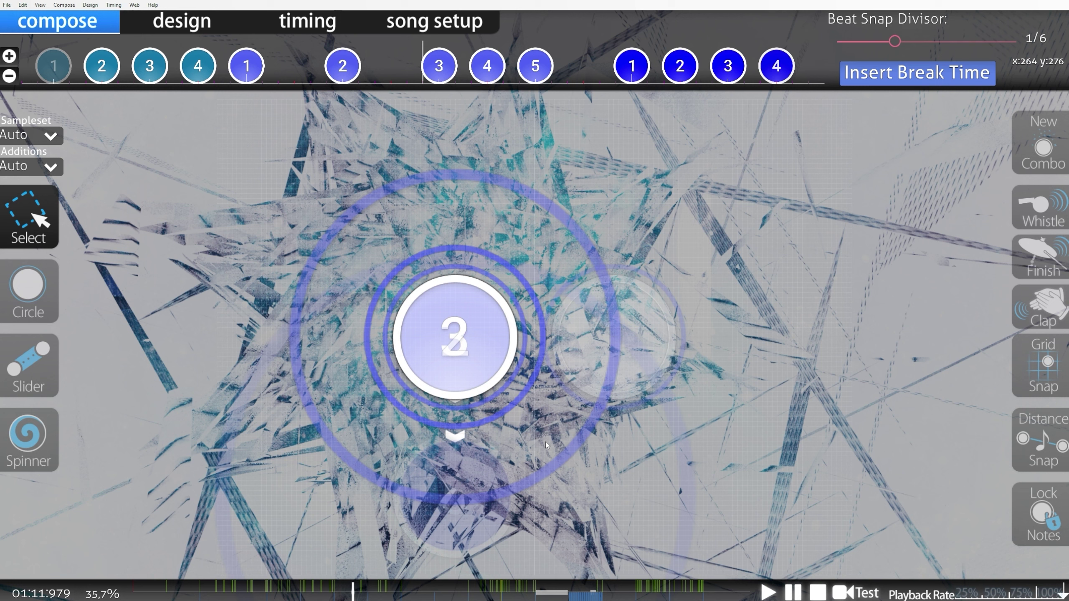
{"action": "mouse_move", "coordinate": [336, 554]}
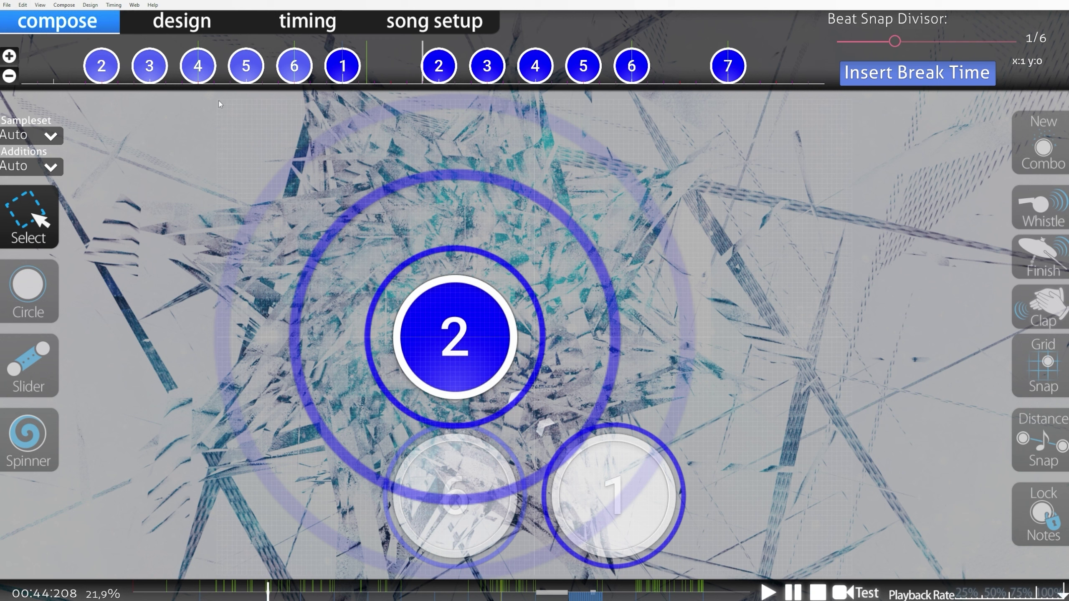
{"action": "left_click_drag", "start_coordinate": [358, 261], "coordinate": [548, 399]}
{"action": "left_click", "coordinate": [548, 398]}
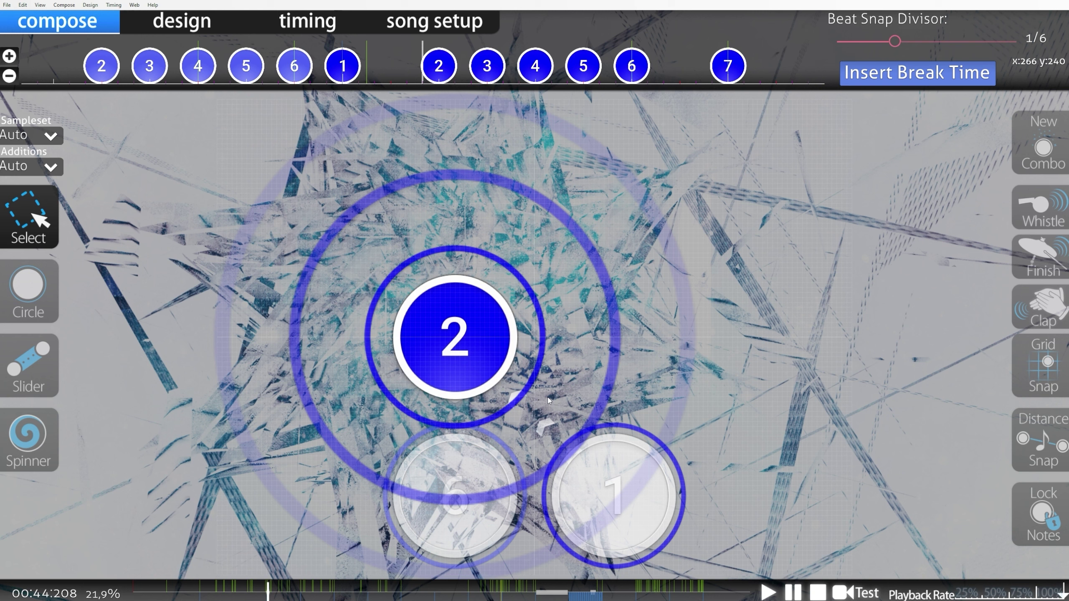
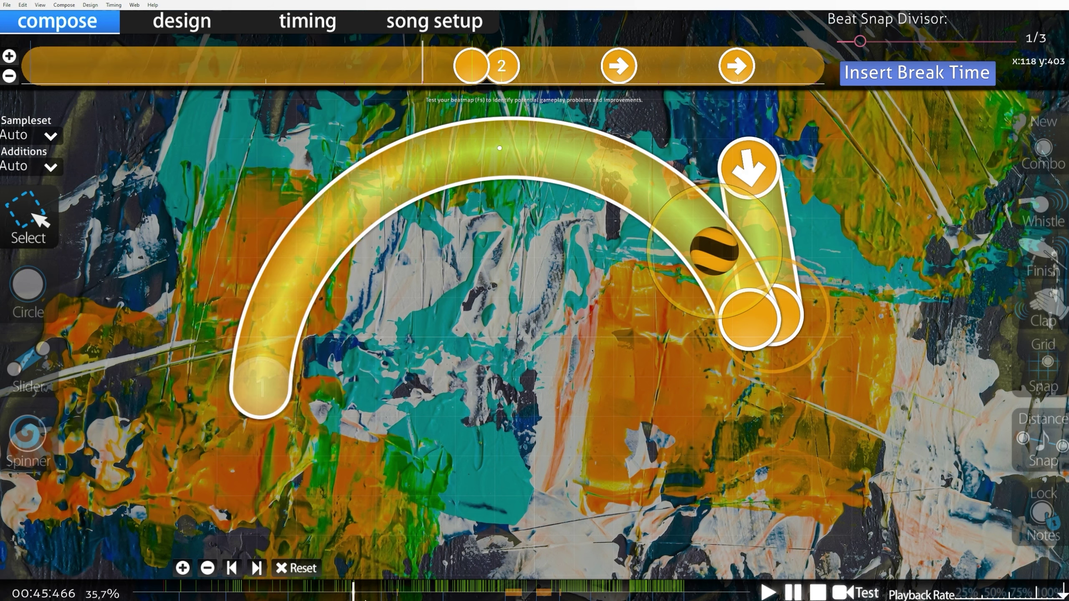
Step: In the orange slider map, lower the music volume, zoom out the object timeline, and set the beat snap divisor to 1/4
{"action": "scroll", "coordinate": [871, 527], "scroll_direction": "down", "scroll_amount": 3, "text": "alt"}
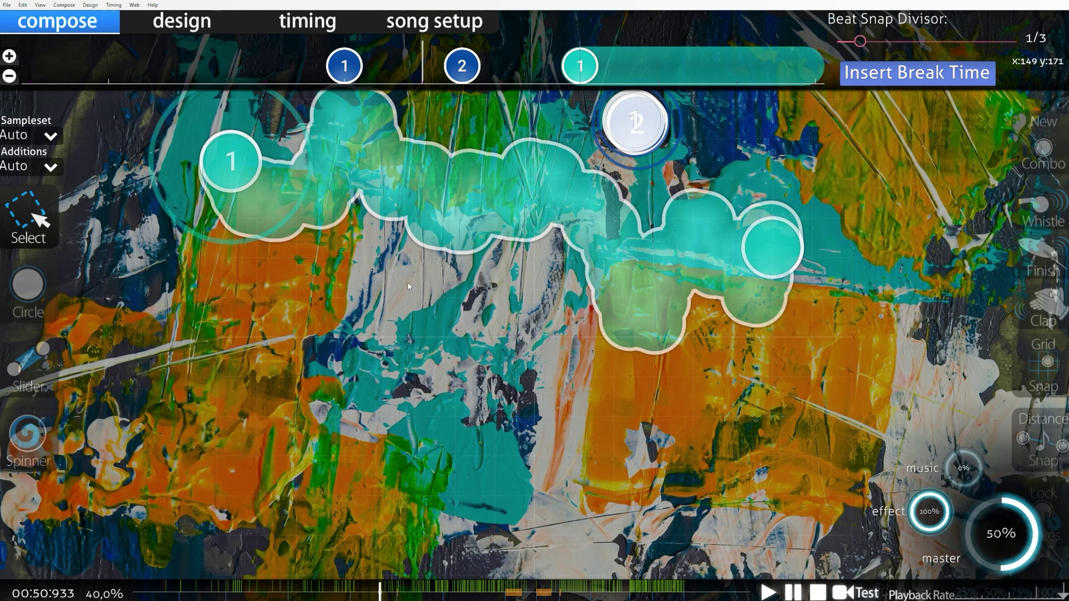
{"action": "scroll", "coordinate": [547, 65], "scroll_direction": "down", "scroll_amount": 3, "text": "alt"}
{"action": "scroll", "coordinate": [495, 60], "scroll_direction": "up", "scroll_amount": 1, "text": "ctrl"}
{"action": "scroll", "coordinate": [442, 373], "scroll_direction": "down", "scroll_amount": 3}
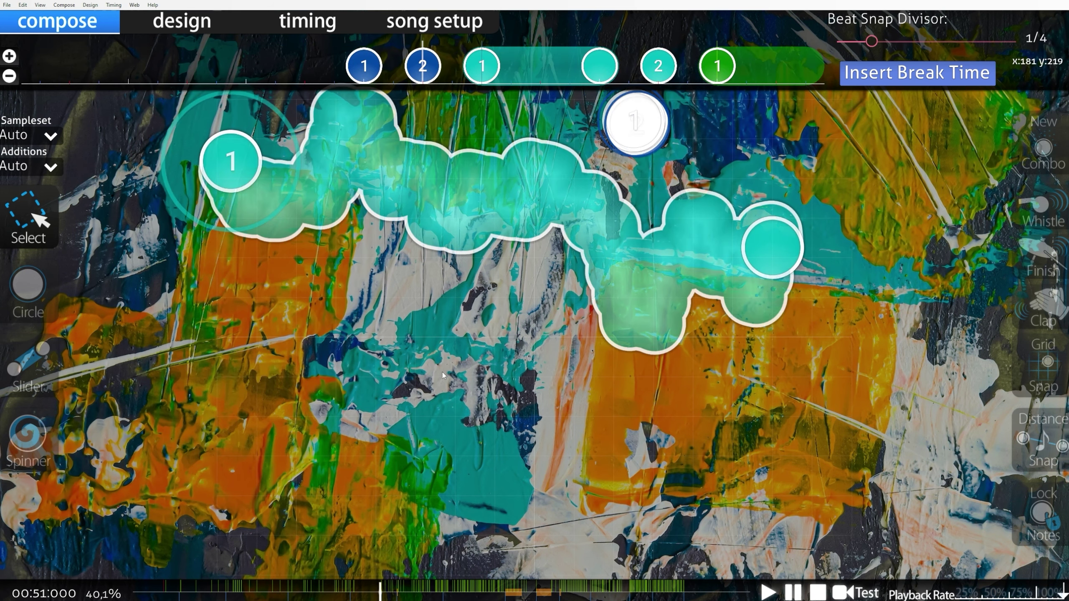
Step: Play the slider passage from about 00:51:000 to 00:53:722, pause, and step back to 00:53:400
{"action": "scroll", "coordinate": [441, 371], "scroll_direction": "up", "scroll_amount": 5}
{"action": "key", "text": "space"}
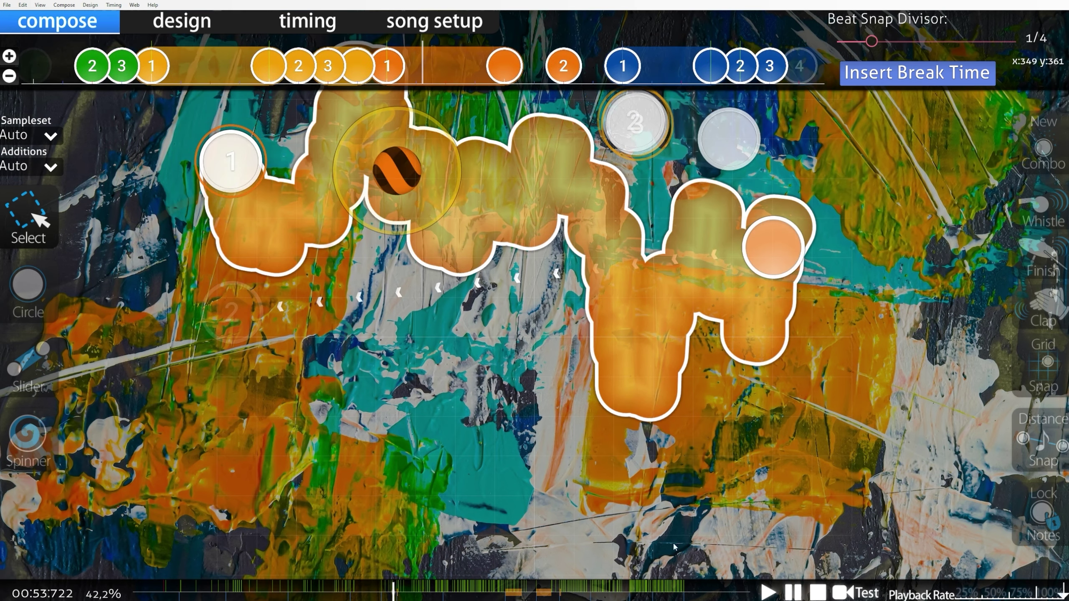
{"action": "key", "text": "space"}
{"action": "scroll", "coordinate": [459, 428], "scroll_direction": "up", "scroll_amount": 3}
{"action": "scroll", "coordinate": [983, 514], "scroll_direction": "up", "scroll_amount": 3, "text": "alt"}
{"action": "scroll", "coordinate": [984, 517], "scroll_direction": "up", "scroll_amount": 1}
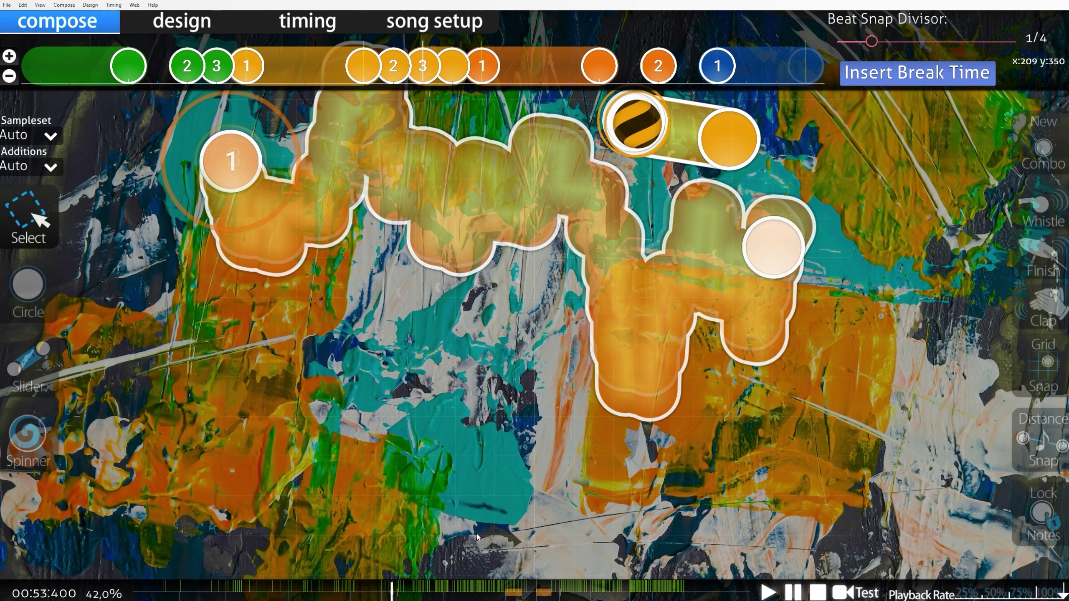
Step: Step back and forth along orange slider 1 between 00:53:400 and 00:54:000 to examine its start and end
{"action": "scroll", "coordinate": [477, 537], "scroll_direction": "down", "scroll_amount": 4}
{"action": "scroll", "coordinate": [471, 428], "scroll_direction": "up", "scroll_amount": 4}
{"action": "scroll", "coordinate": [453, 400], "scroll_direction": "down", "scroll_amount": 3}
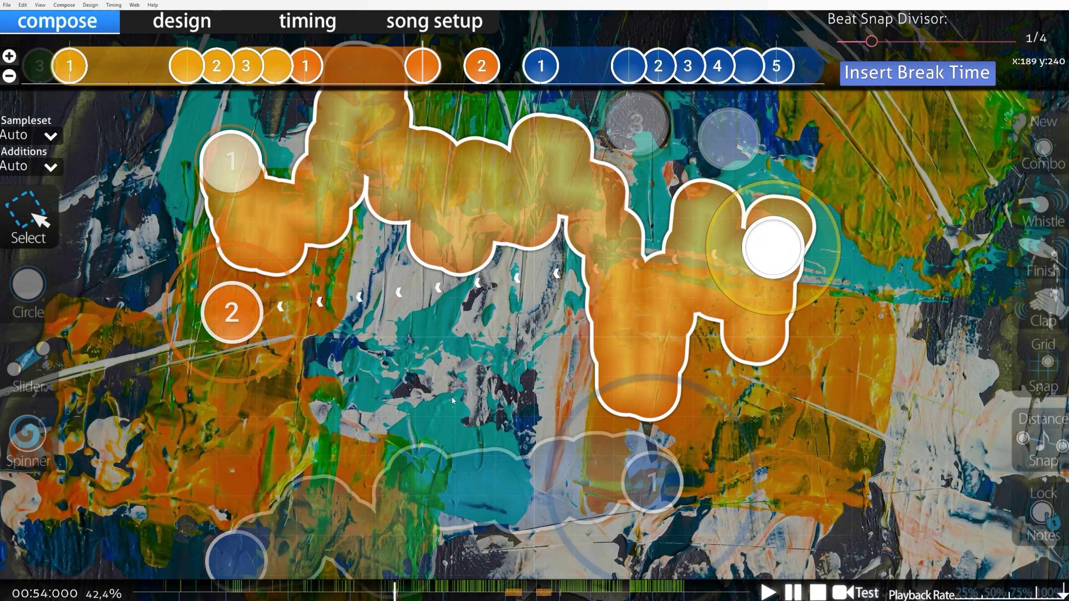
{"action": "scroll", "coordinate": [451, 396], "scroll_direction": "up", "scroll_amount": 1}
{"action": "scroll", "coordinate": [448, 392], "scroll_direction": "up", "scroll_amount": 3}
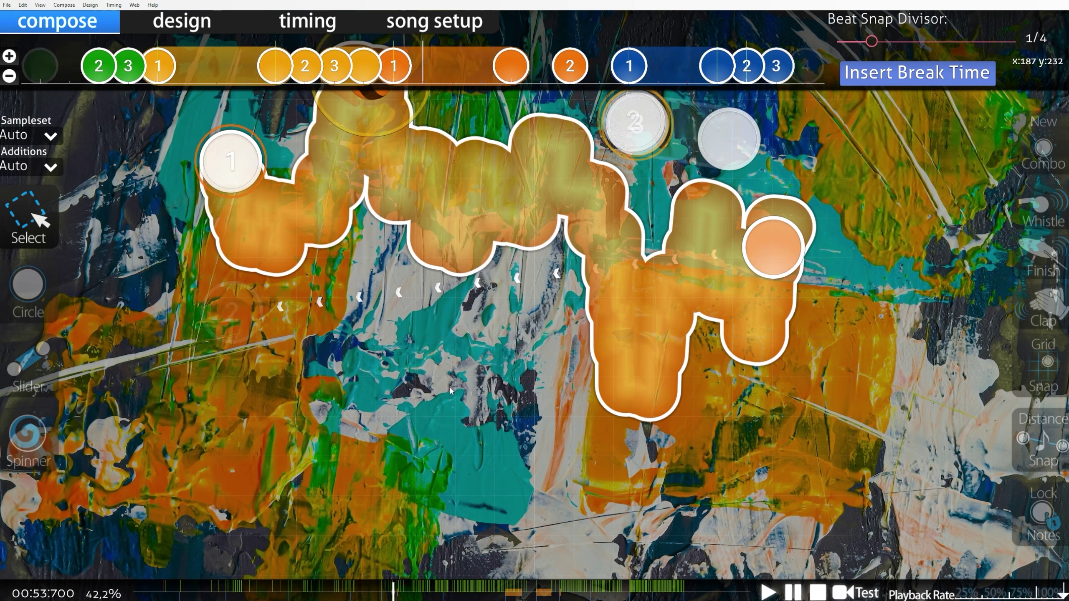
Step: Return to 00:51:000 and replay the slider passage
{"action": "scroll", "coordinate": [441, 391], "scroll_direction": "up", "scroll_amount": 12}
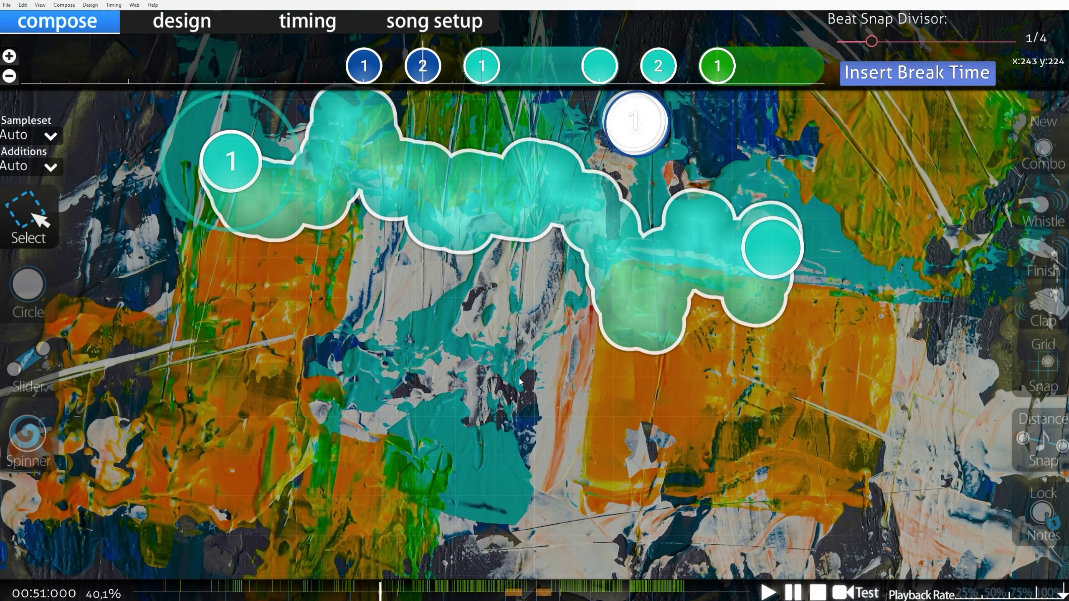
{"action": "key", "text": "space"}
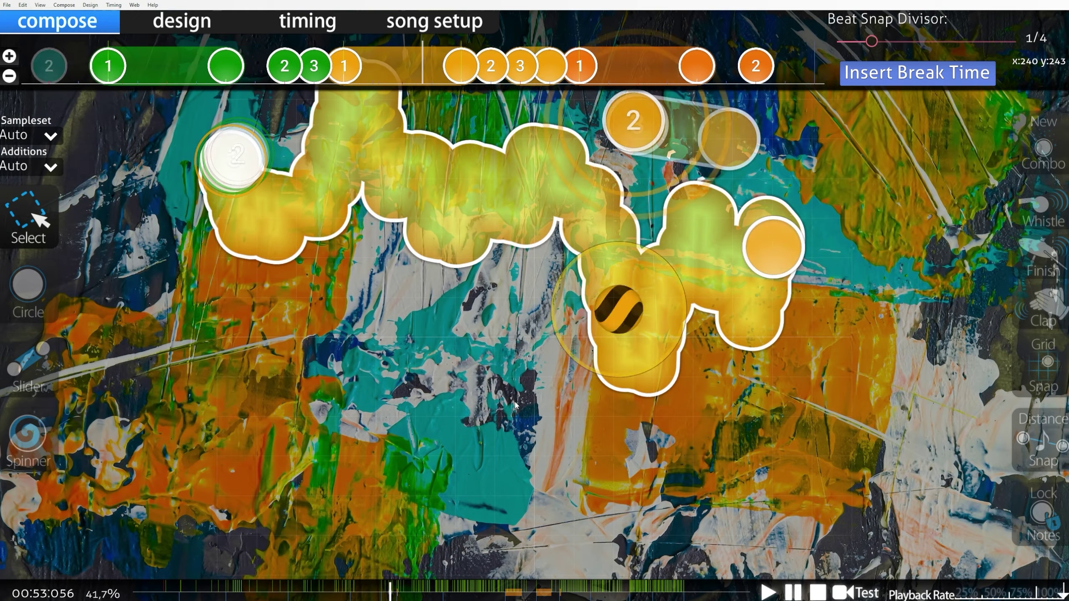
Step: Raise the music volume to 100% and lower the effect volume during playback
{"action": "scroll", "coordinate": [925, 522], "scroll_direction": "up", "scroll_amount": 5}
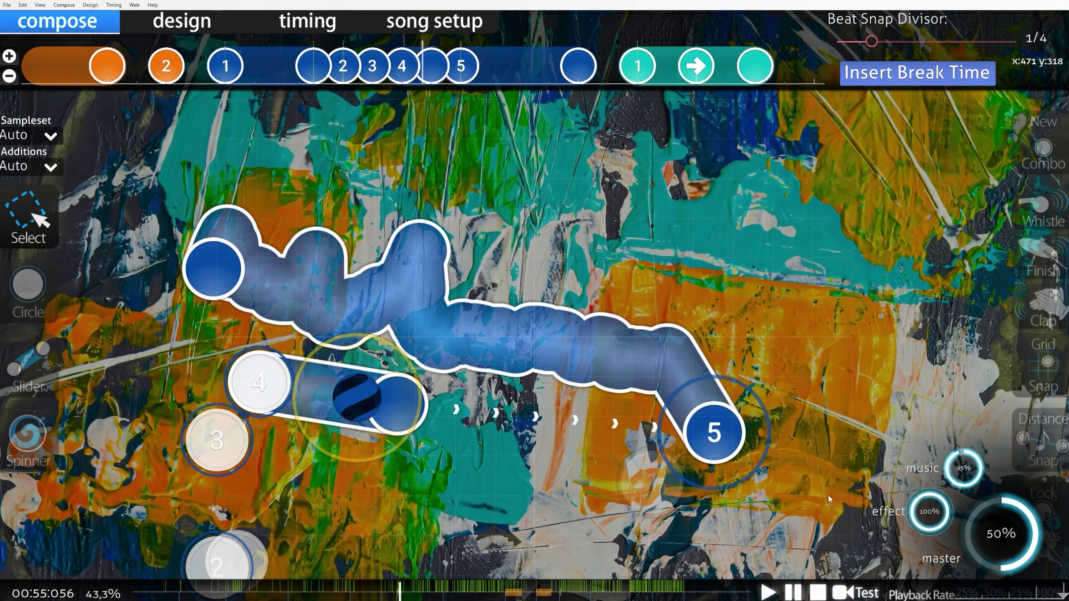
{"action": "scroll", "coordinate": [955, 480], "scroll_direction": "up", "scroll_amount": 1}
{"action": "scroll", "coordinate": [917, 524], "scroll_direction": "down", "scroll_amount": 6}
{"action": "scroll", "coordinate": [921, 522], "scroll_direction": "up", "scroll_amount": 6}
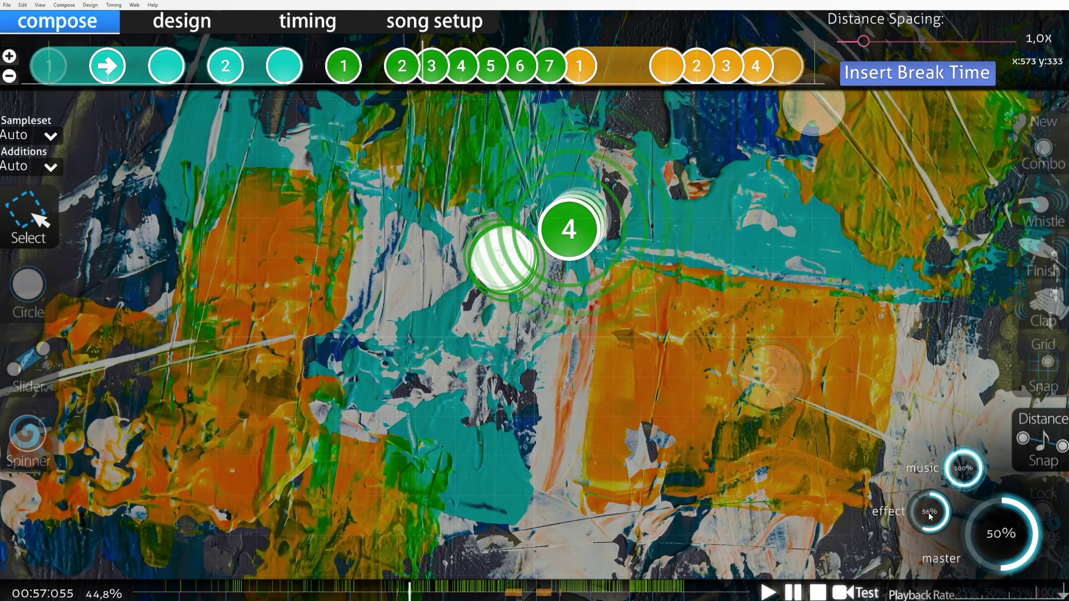
{"action": "scroll", "coordinate": [972, 469], "scroll_direction": "down", "scroll_amount": 5}
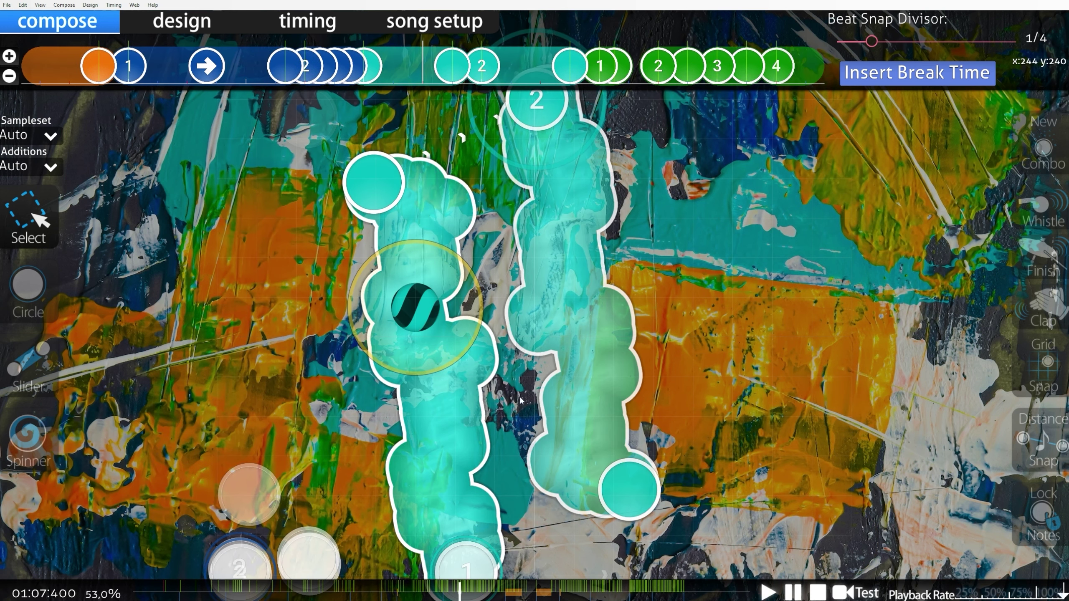
Step: Step back and forth through the teal sliders around 01:07:000 to 01:07:400 to examine their passages
{"action": "scroll", "coordinate": [522, 421], "scroll_direction": "up", "scroll_amount": 5}
{"action": "scroll", "coordinate": [513, 407], "scroll_direction": "down", "scroll_amount": 4}
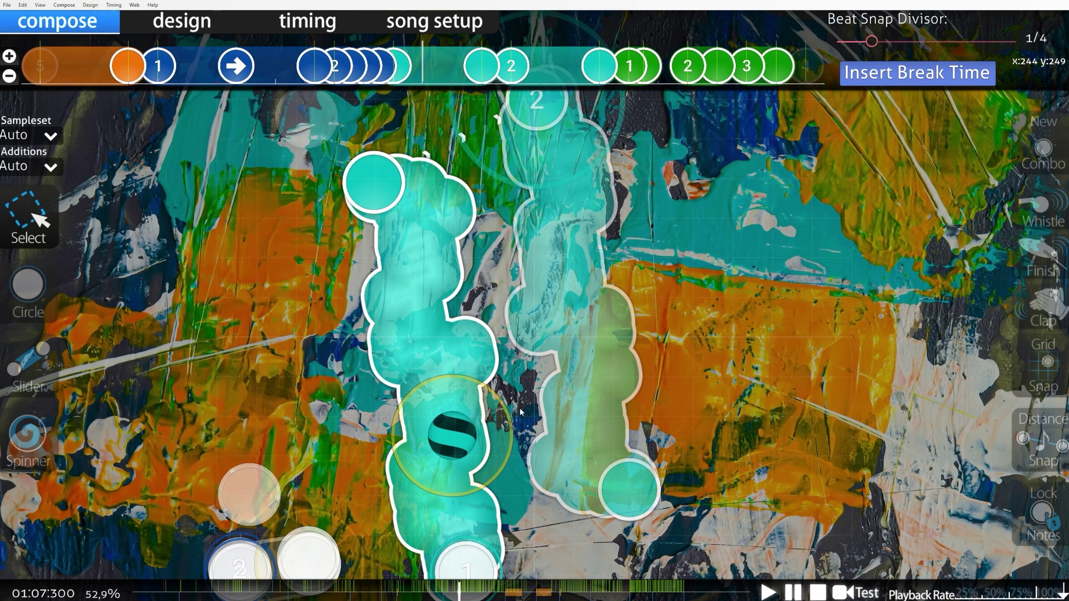
{"action": "scroll", "coordinate": [399, 453], "scroll_direction": "up", "scroll_amount": 3}
{"action": "scroll", "coordinate": [359, 406], "scroll_direction": "down", "scroll_amount": 1}
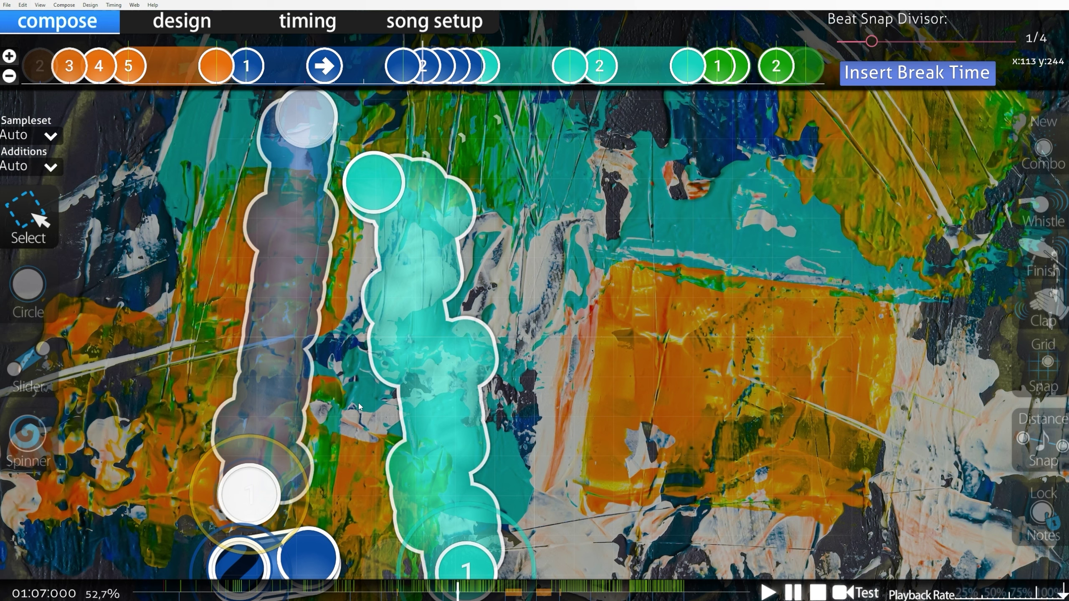
{"action": "left_click", "coordinate": [394, 589]}
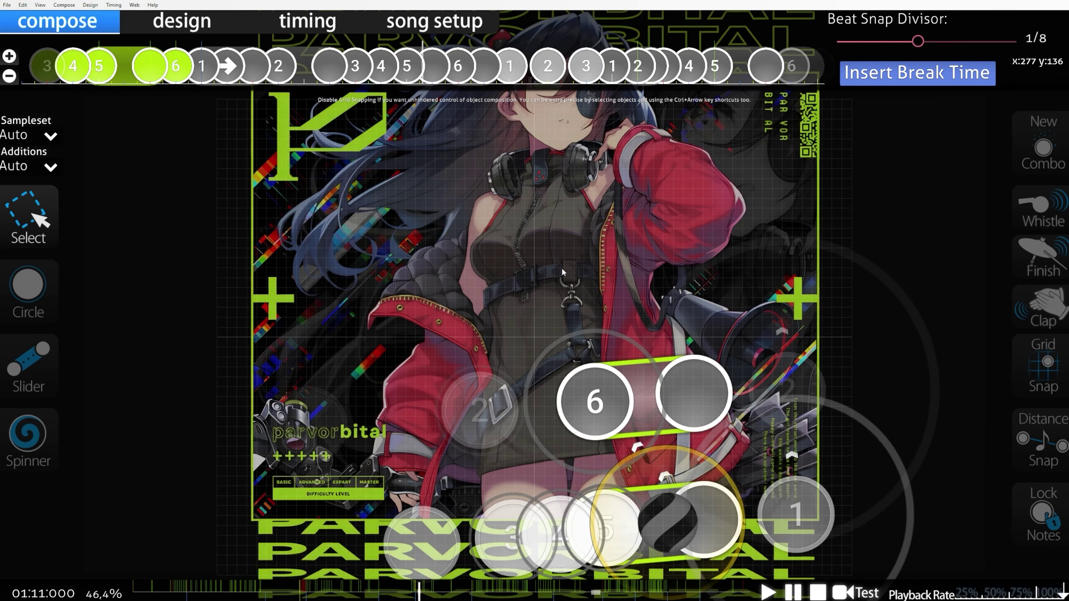
Step: In the green-and-black map, set music volume to 100% and effect volume to 0%, and play from 01:10:196
{"action": "left_click", "coordinate": [414, 592]}
{"action": "scroll", "coordinate": [494, 454], "scroll_direction": "up", "scroll_amount": 4}
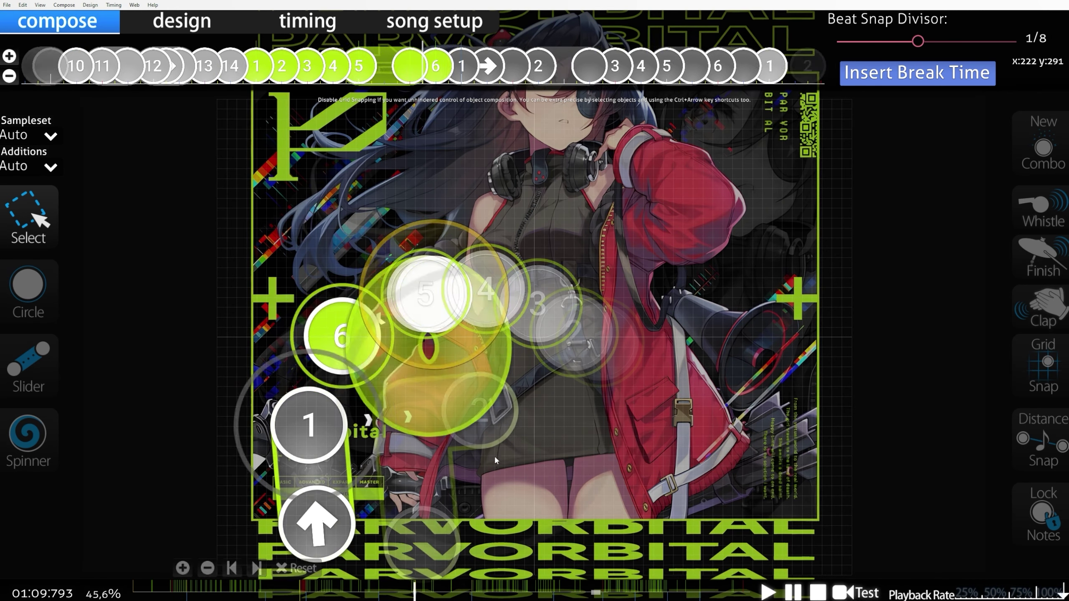
{"action": "scroll", "coordinate": [500, 460], "scroll_direction": "down", "scroll_amount": 11}
{"action": "scroll", "coordinate": [511, 466], "scroll_direction": "up", "scroll_amount": 4}
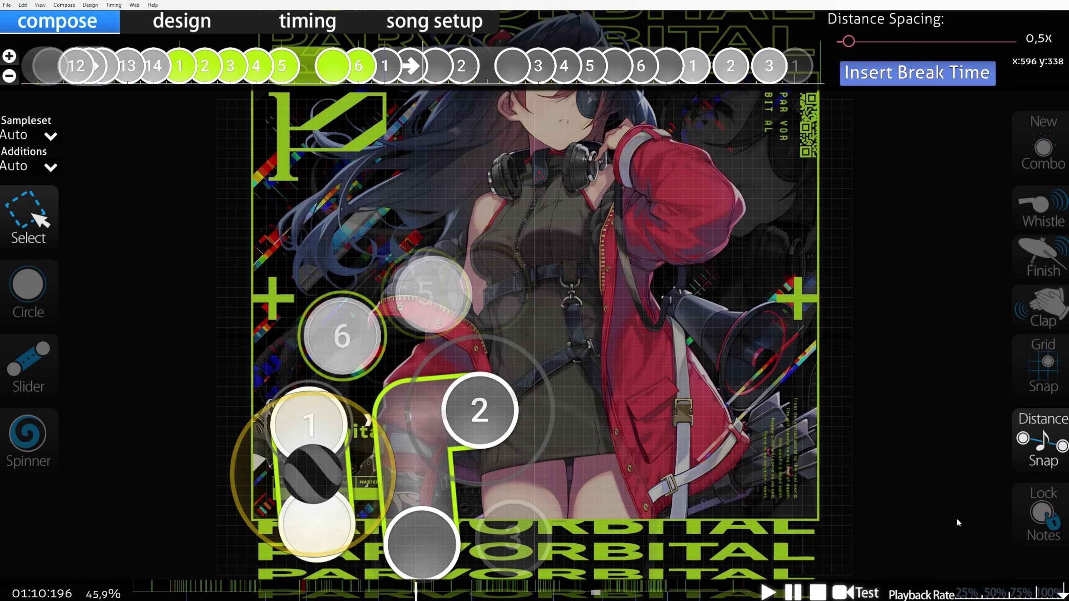
{"action": "scroll", "coordinate": [893, 452], "scroll_direction": "up", "scroll_amount": 1, "text": "alt"}
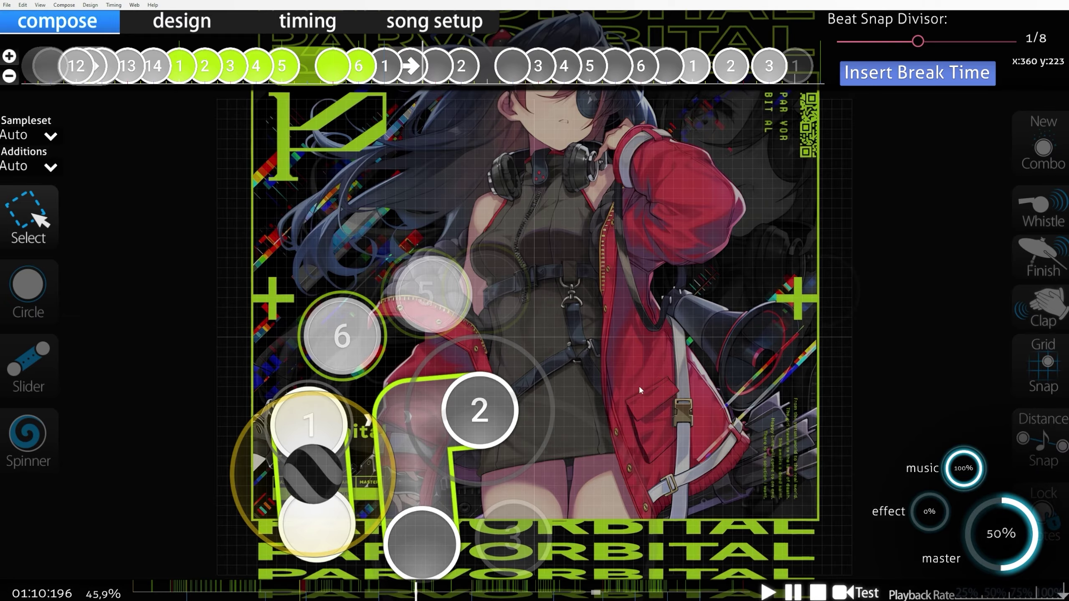
{"action": "key", "text": "space"}
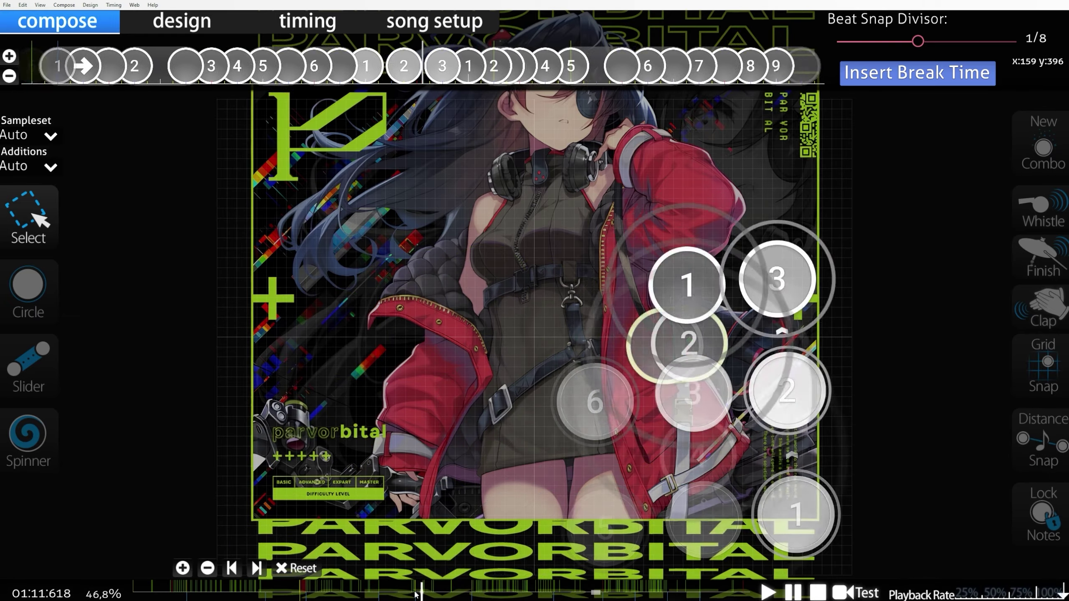
Step: Go back through the section between 01:10:485 and 01:03:633 and stop at 01:00:892
{"action": "left_click", "coordinate": [381, 594]}
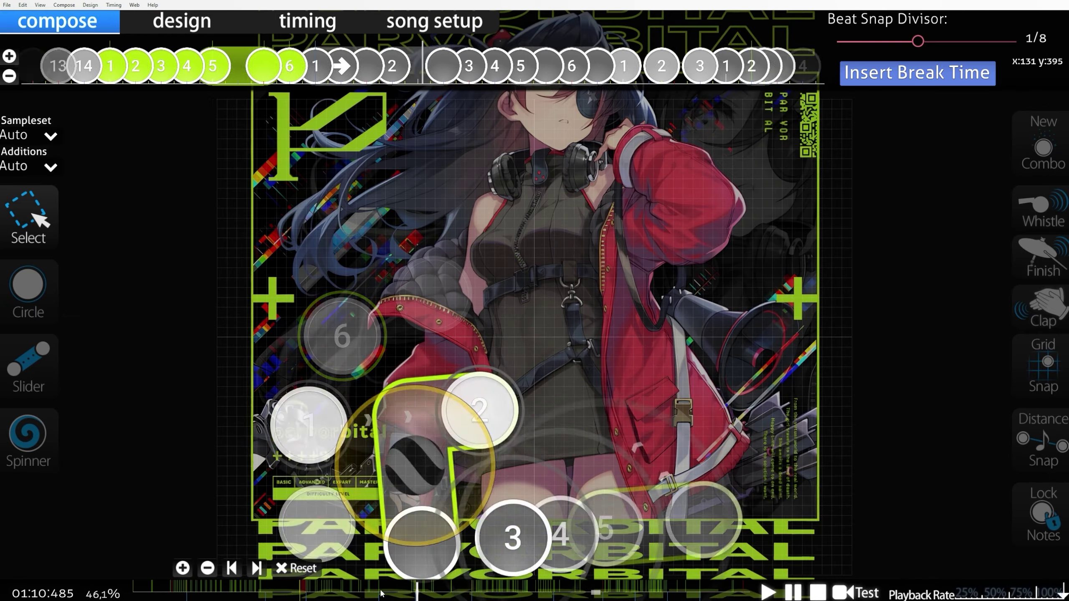
{"action": "scroll", "coordinate": [464, 477], "scroll_direction": "up", "scroll_amount": 10}
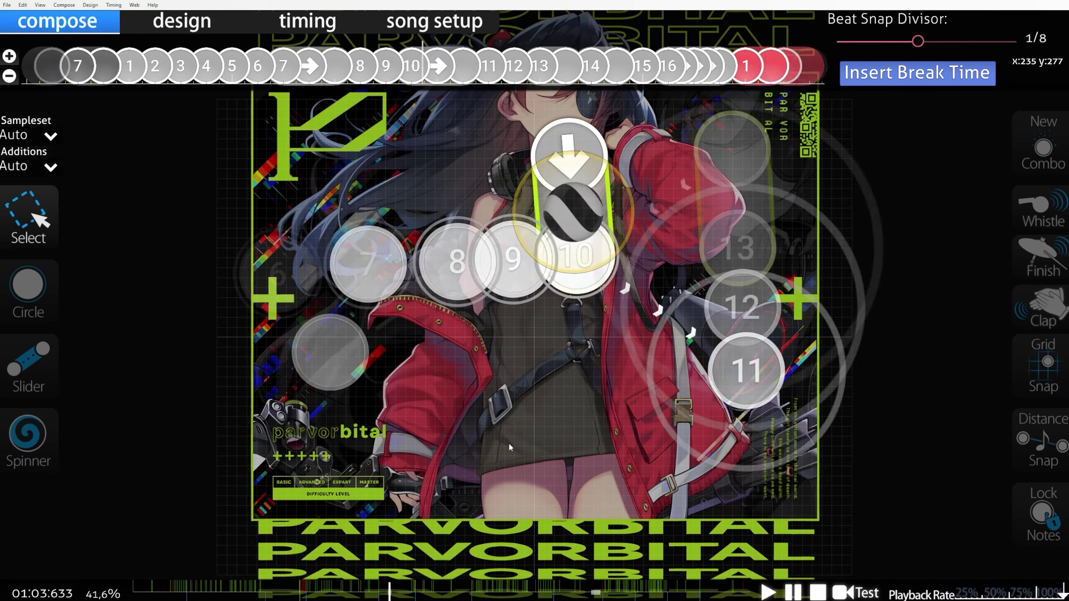
{"action": "scroll", "coordinate": [831, 398], "scroll_direction": "down", "scroll_amount": 3}
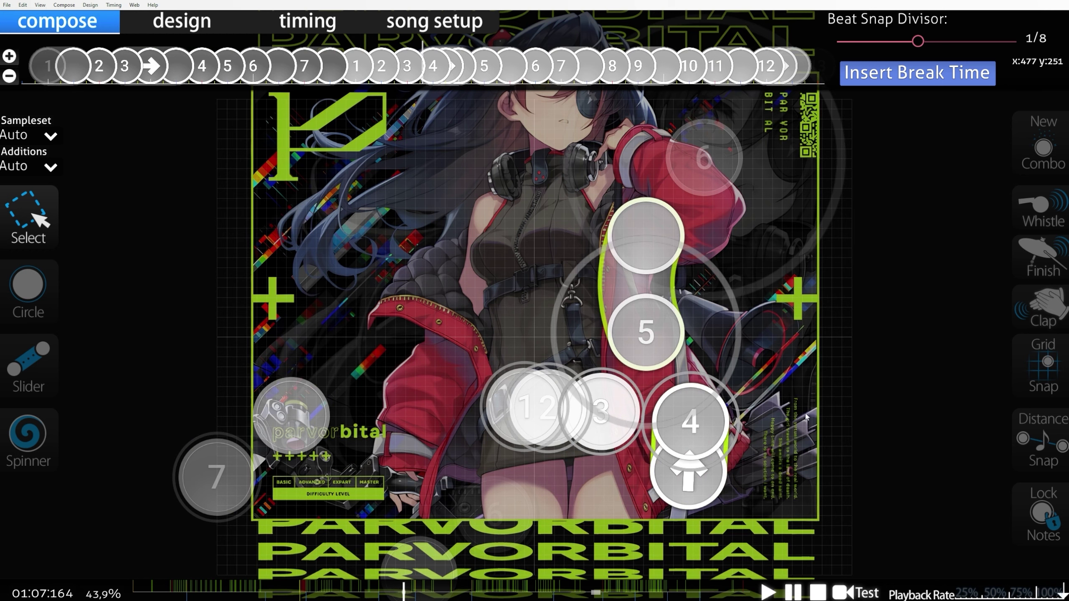
{"action": "scroll", "coordinate": [930, 504], "scroll_direction": "up", "scroll_amount": 6}
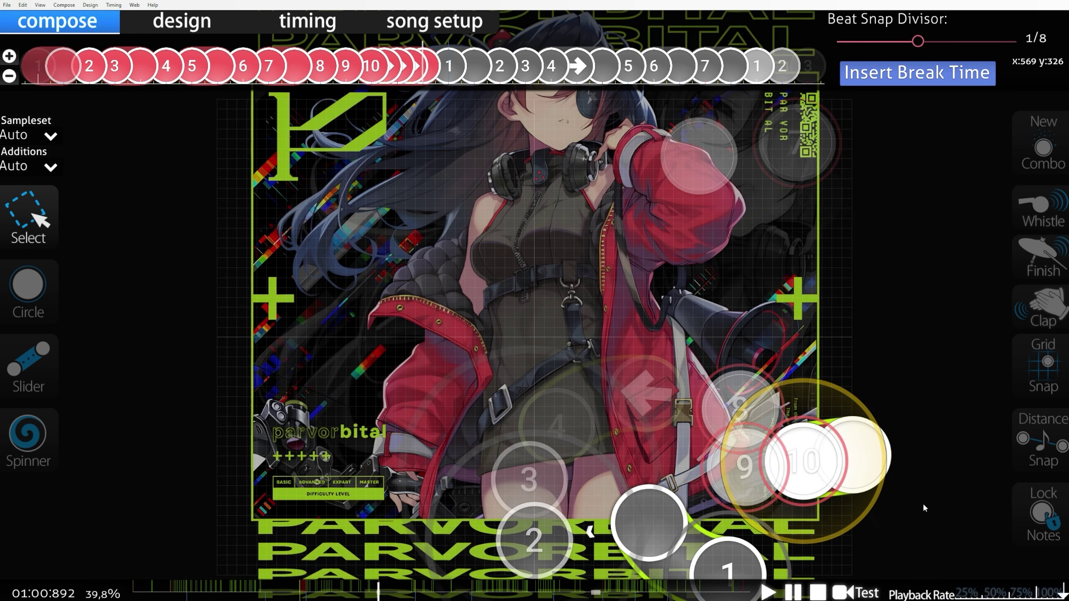
Step: Raise the effect volume to 100%, lower the music to 0%, and play the hitsounds alone from 01:00:892
{"action": "scroll", "coordinate": [925, 507], "scroll_direction": "up", "scroll_amount": 1, "text": "alt"}
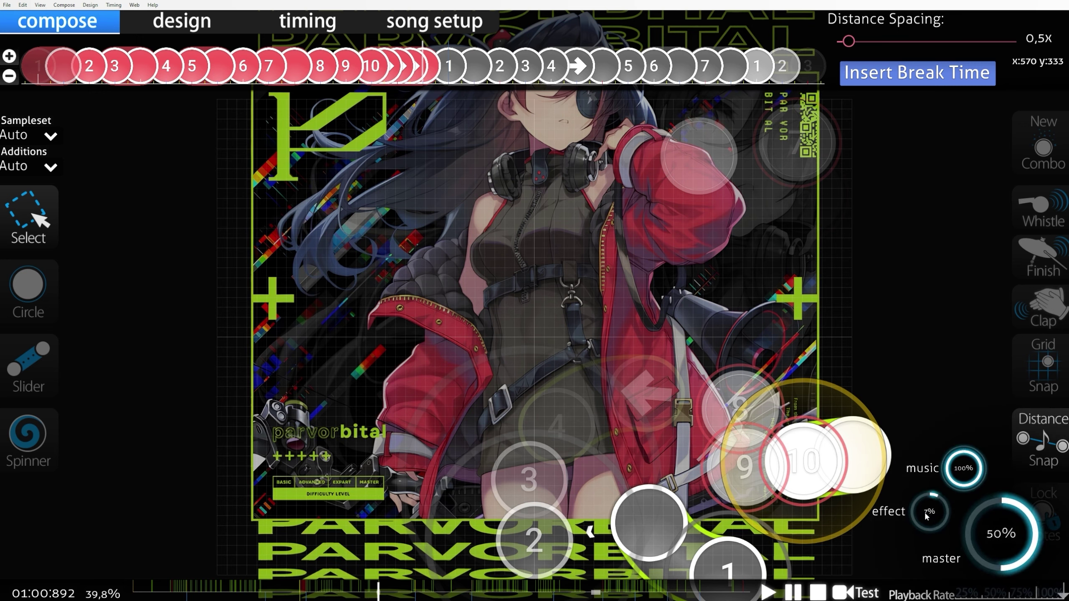
{"action": "scroll", "coordinate": [928, 513], "scroll_direction": "up", "scroll_amount": 2}
{"action": "scroll", "coordinate": [964, 468], "scroll_direction": "down", "scroll_amount": 10}
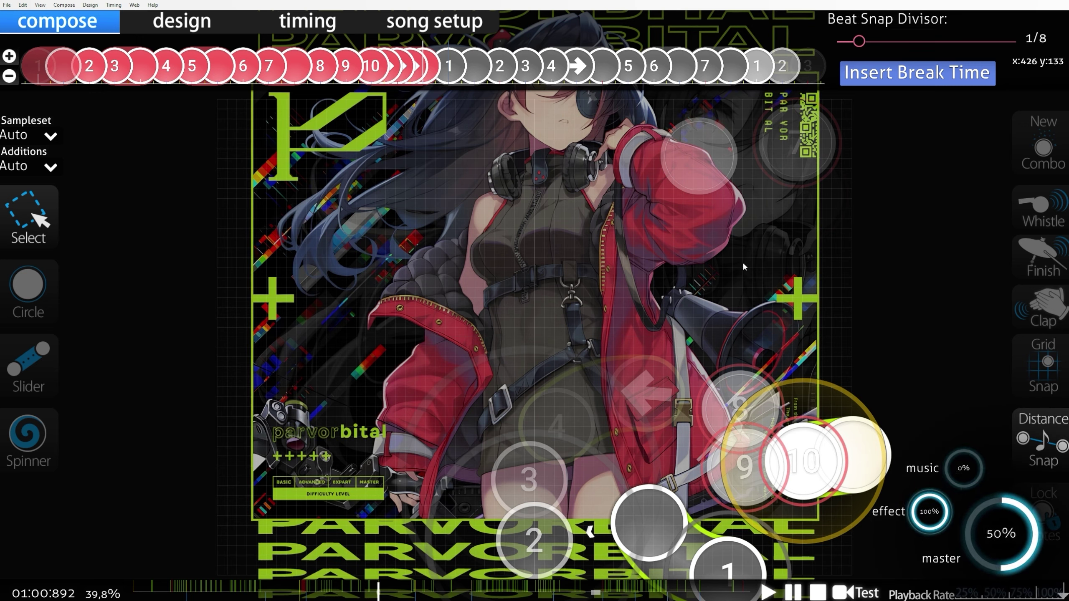
{"action": "key", "text": "space"}
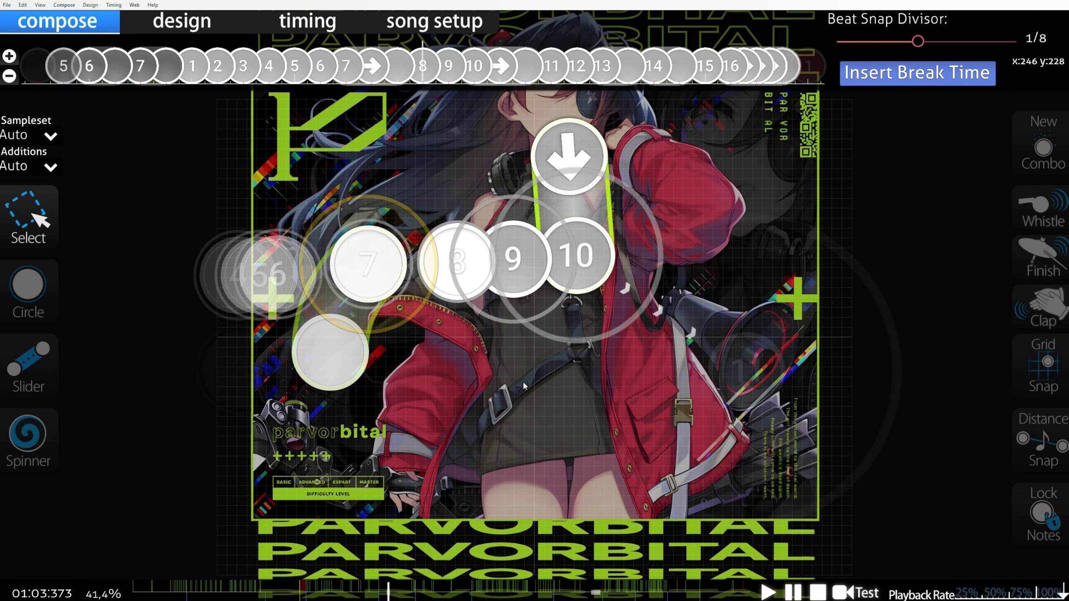
Step: Step back and forth around slider 7 near 01:03:260 to examine its start and end
{"action": "scroll", "coordinate": [523, 383], "scroll_direction": "up", "scroll_amount": 2}
{"action": "scroll", "coordinate": [523, 383], "scroll_direction": "down", "scroll_amount": 2}
{"action": "scroll", "coordinate": [522, 382], "scroll_direction": "down", "scroll_amount": 3}
{"action": "scroll", "coordinate": [523, 383], "scroll_direction": "up", "scroll_amount": 2}
{"action": "scroll", "coordinate": [522, 382], "scroll_direction": "up", "scroll_amount": 3}
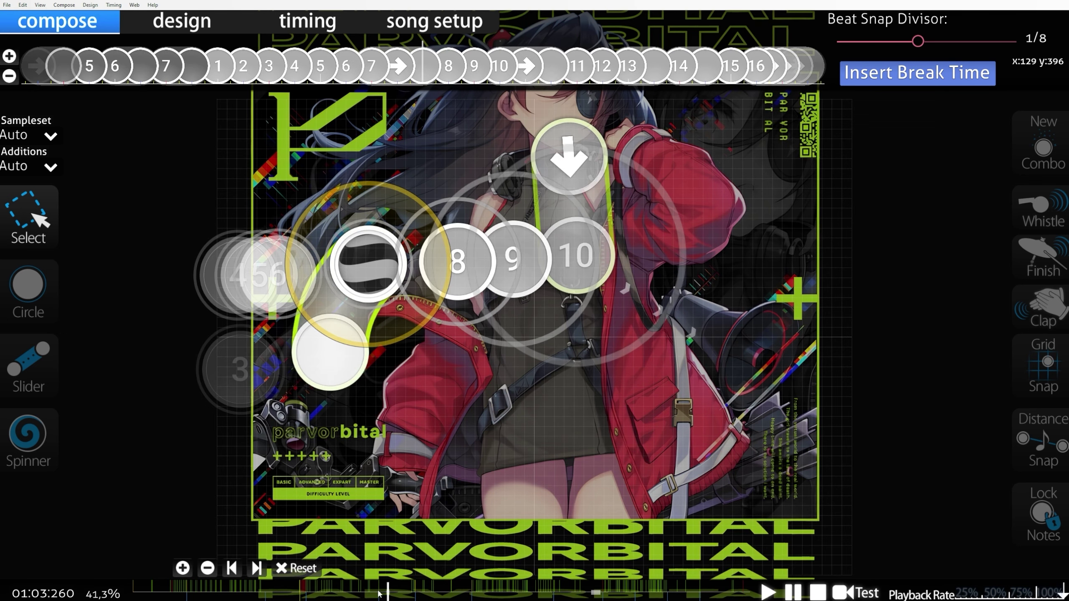
Step: Return to 01:00:723, restore the music volume to 100% alongside the 100% effect volume, and replay the passage
{"action": "left_click", "coordinate": [378, 594]}
{"action": "scroll", "coordinate": [878, 343], "scroll_direction": "up", "scroll_amount": 2}
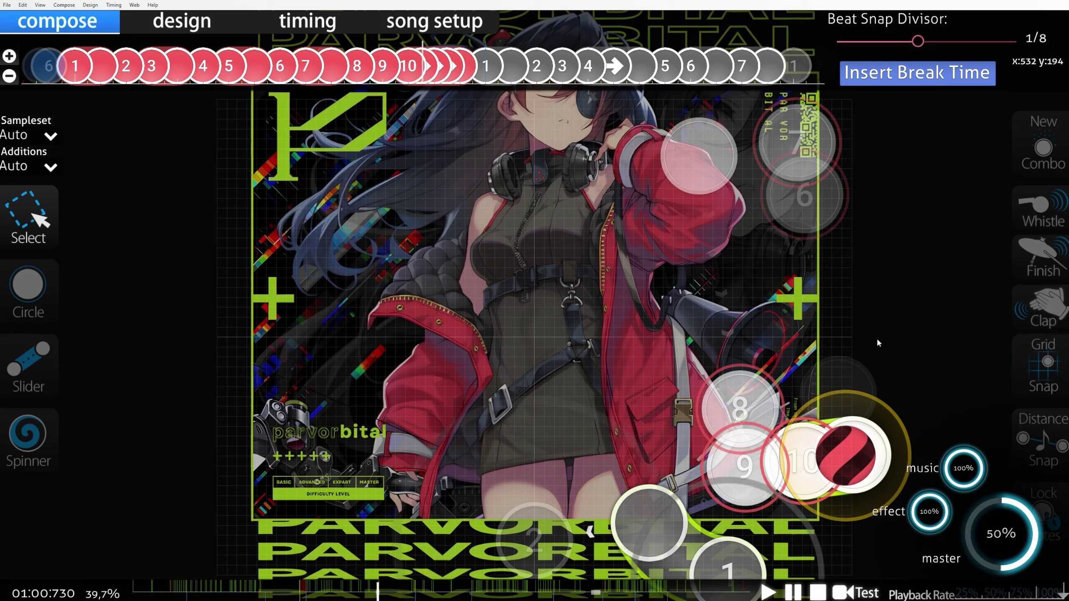
{"action": "scroll", "coordinate": [590, 381], "scroll_direction": "up", "scroll_amount": 3}
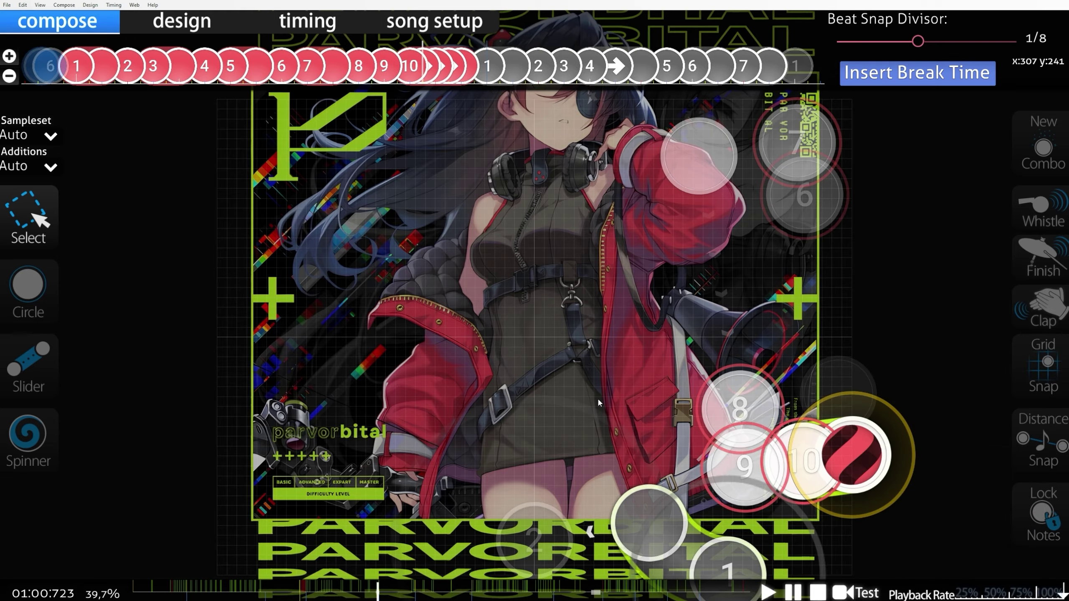
{"action": "key", "text": "space"}
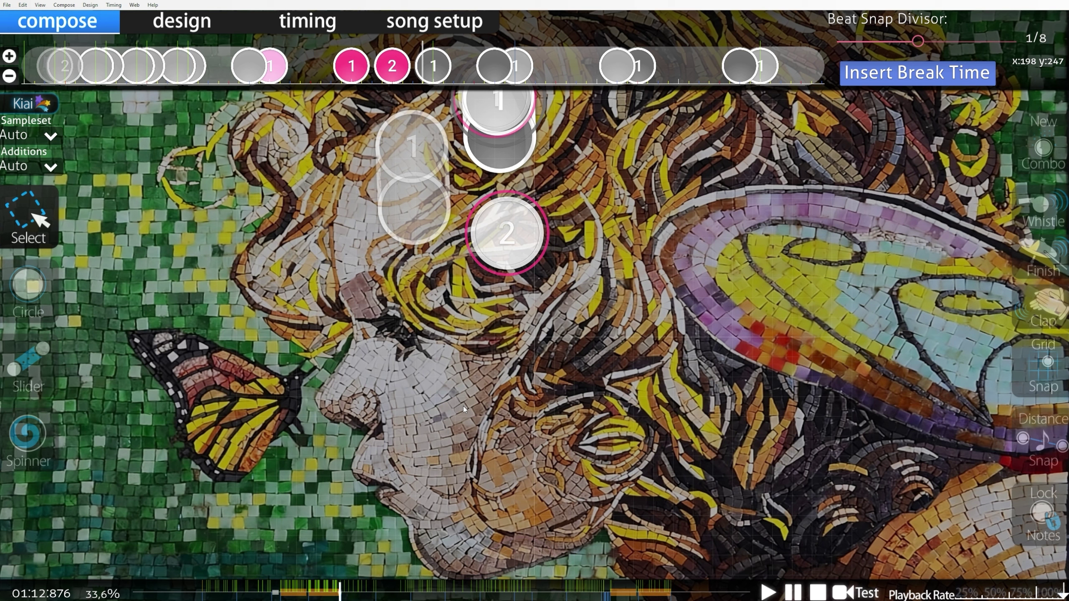
Step: In the mosaic-background map, return to about 01:12:876 and play the short slider passage, pausing after it
{"action": "scroll", "coordinate": [794, 480], "scroll_direction": "up", "scroll_amount": 2}
{"action": "scroll", "coordinate": [560, 398], "scroll_direction": "up", "scroll_amount": 5}
{"action": "key", "text": "space"}
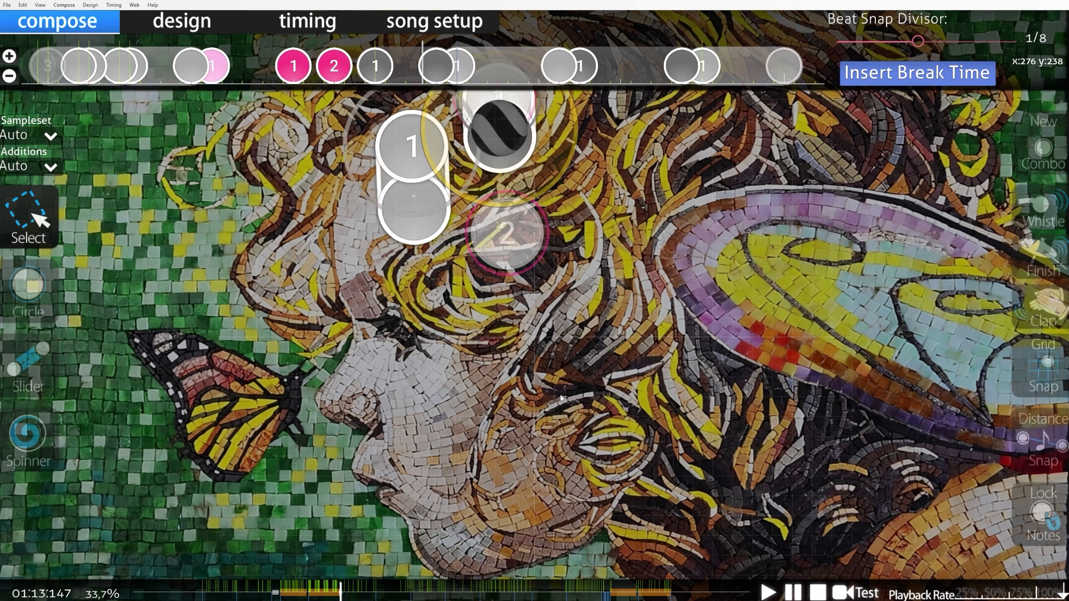
{"action": "key", "text": "space"}
Step: Select the four consecutive grey sliders in the timeline to check their sampleset and replay them from about 01:13:306
{"action": "left_click_drag", "start_coordinate": [531, 73], "coordinate": [126, 77]}
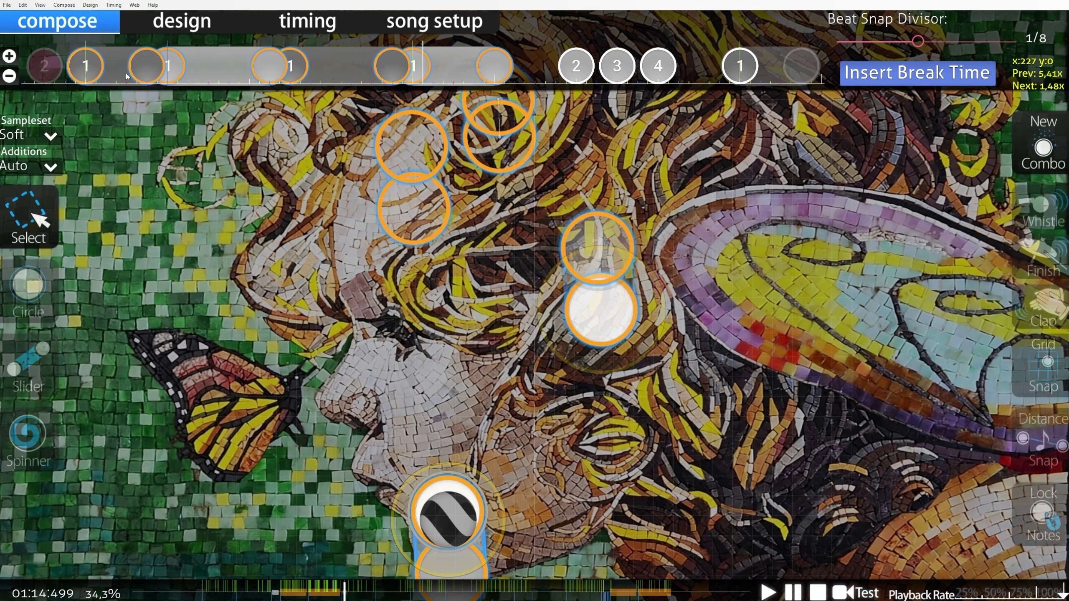
{"action": "scroll", "coordinate": [390, 214], "scroll_direction": "up", "scroll_amount": 4}
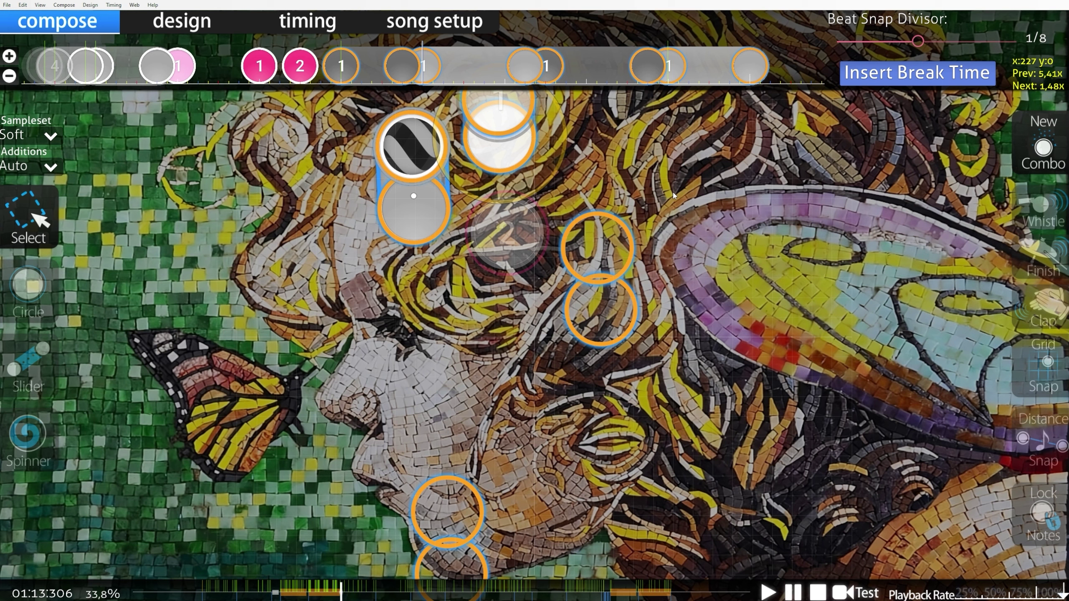
{"action": "key", "text": "space"}
{"action": "key", "text": "space"}
{"action": "scroll", "coordinate": [690, 213], "scroll_direction": "up", "scroll_amount": 1}
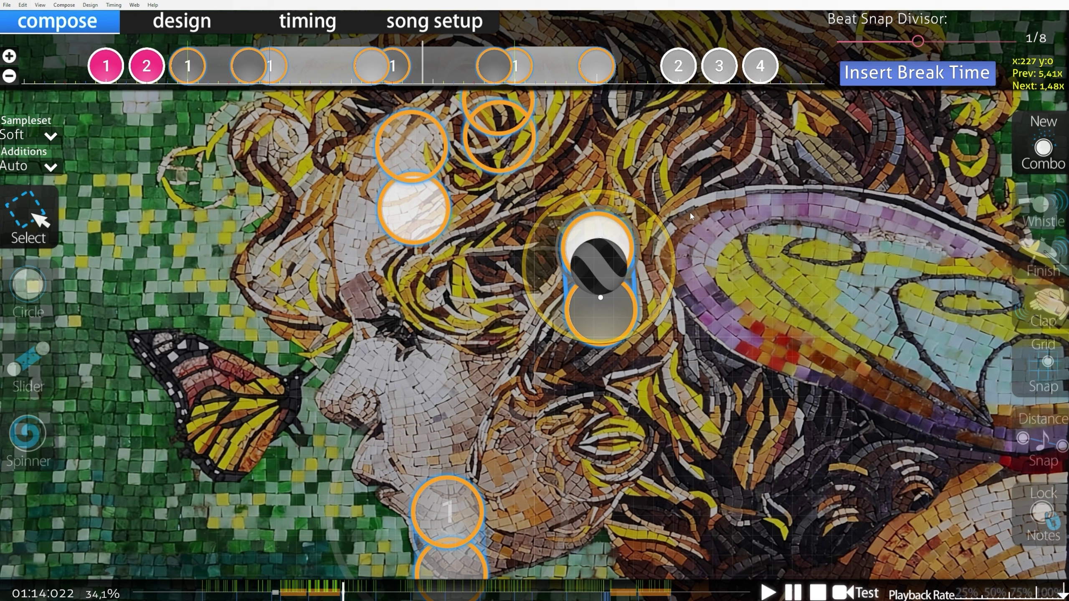
Step: Deselect the four sliders and step back through them to 01:12:972
{"action": "scroll", "coordinate": [690, 213], "scroll_direction": "up", "scroll_amount": 9}
{"action": "scroll", "coordinate": [677, 177], "scroll_direction": "down", "scroll_amount": 6}
{"action": "left_click", "coordinate": [714, 168]}
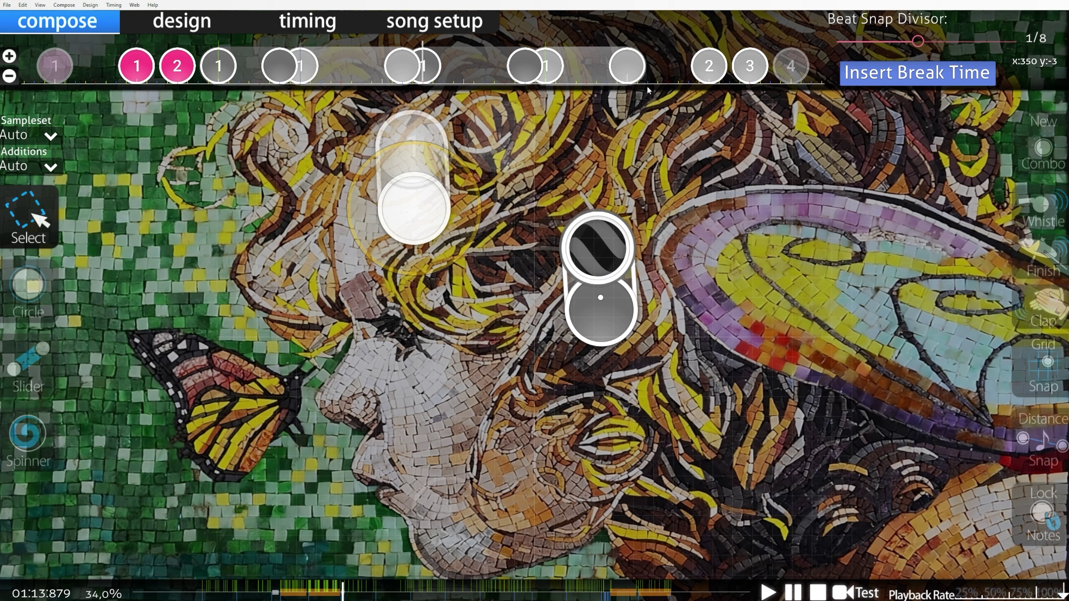
{"action": "scroll", "coordinate": [906, 401], "scroll_direction": "up", "scroll_amount": 5}
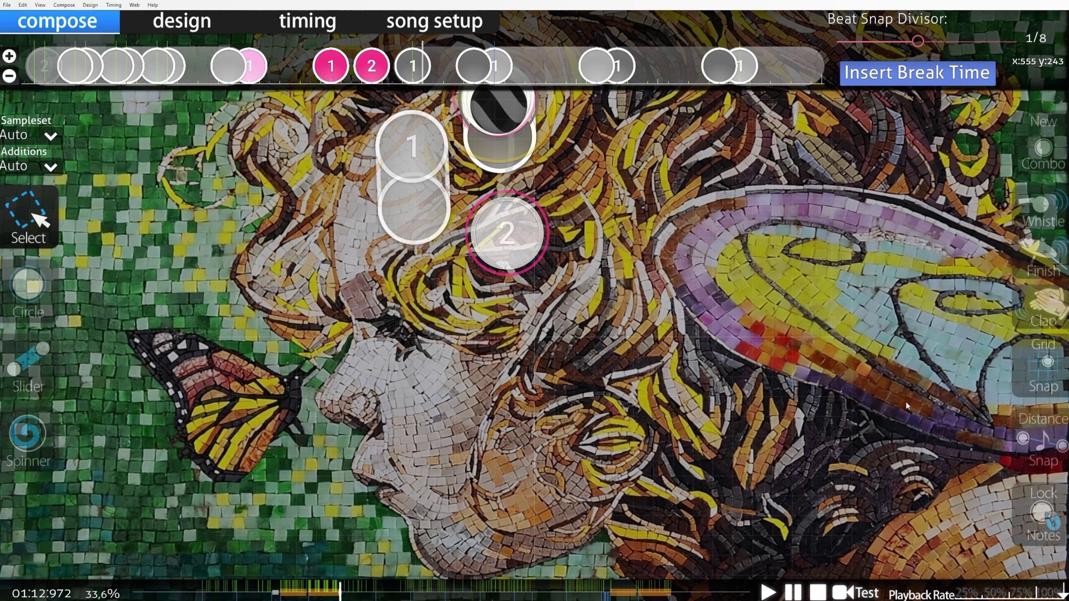
{"action": "scroll", "coordinate": [905, 401], "scroll_direction": "up", "scroll_amount": 1}
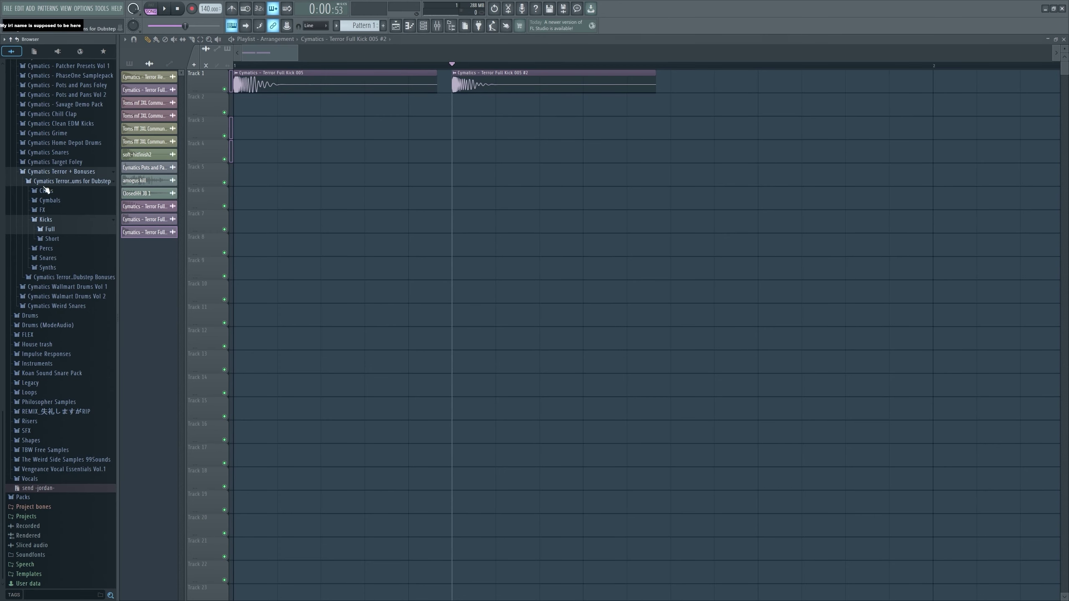
Step: Switch to FL Studio, browse the Celektus Collection bass samples, and preview the Vital Comb Bass - E - 110 sample
{"action": "left_click", "coordinate": [46, 258]}
{"action": "left_click", "coordinate": [43, 258]}
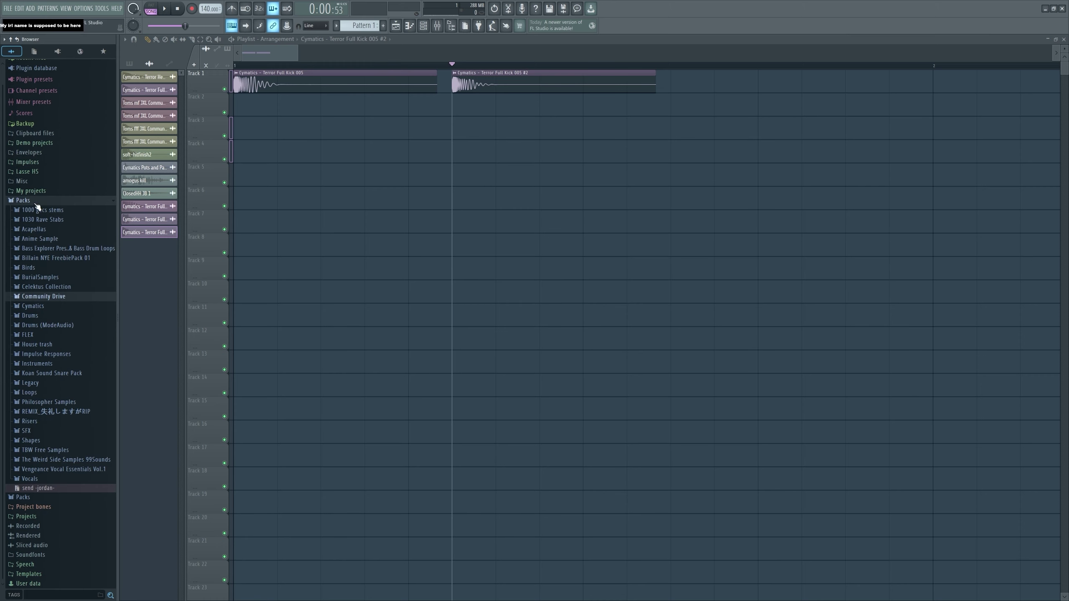
{"action": "left_click", "coordinate": [36, 201]}
{"action": "left_click", "coordinate": [36, 227]}
{"action": "left_click", "coordinate": [46, 236]}
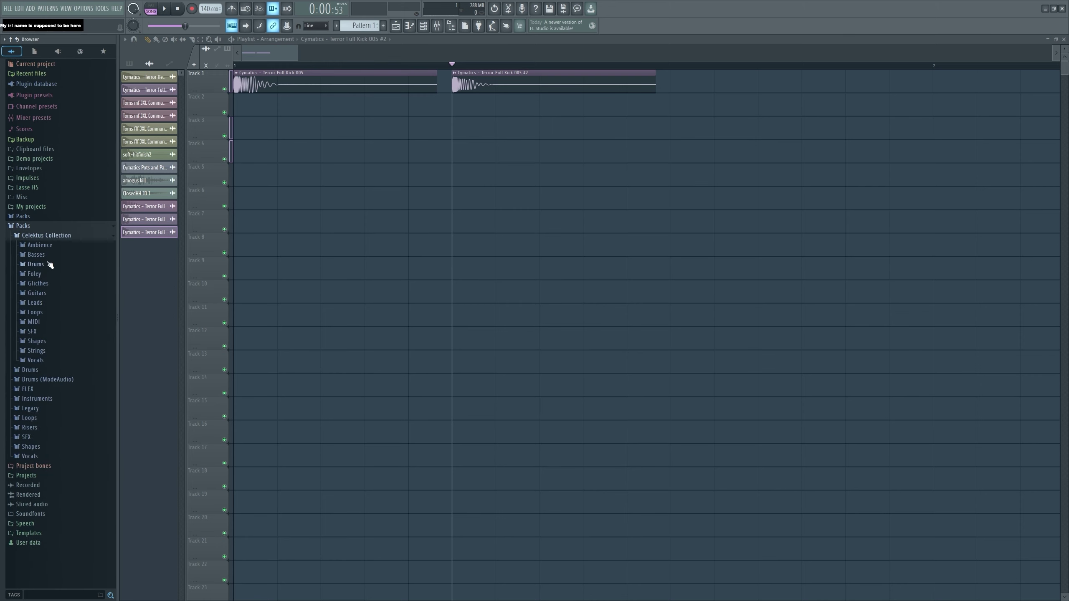
{"action": "left_click", "coordinate": [47, 255]}
{"action": "left_click", "coordinate": [50, 274]}
{"action": "scroll", "coordinate": [56, 256], "scroll_direction": "down", "scroll_amount": 5}
{"action": "left_click", "coordinate": [60, 252]}
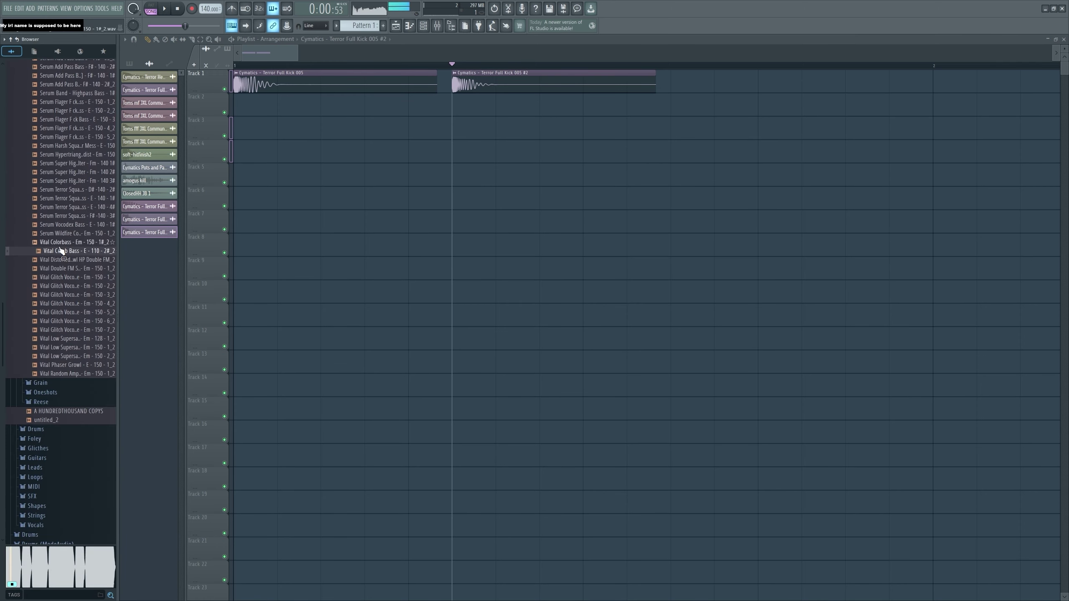
Step: Place the Vital Comb Bass sample at the start of Track 1 and trim it to a short opening section
{"action": "left_click_drag", "start_coordinate": [76, 251], "coordinate": [422, 88]}
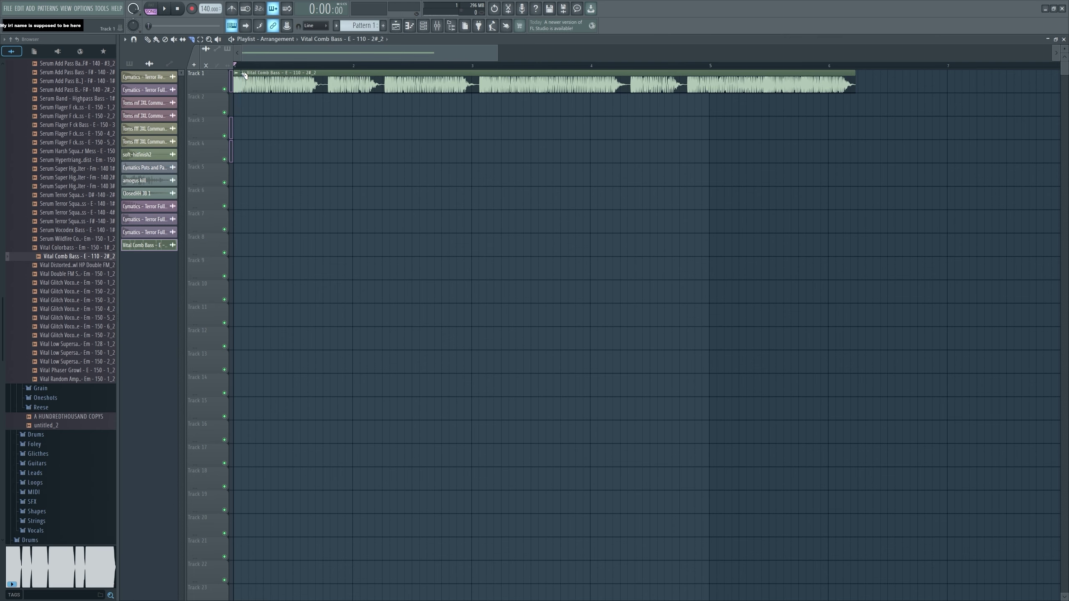
{"action": "left_click", "coordinate": [147, 40]}
{"action": "scroll", "coordinate": [262, 66], "scroll_direction": "up", "scroll_amount": 6}
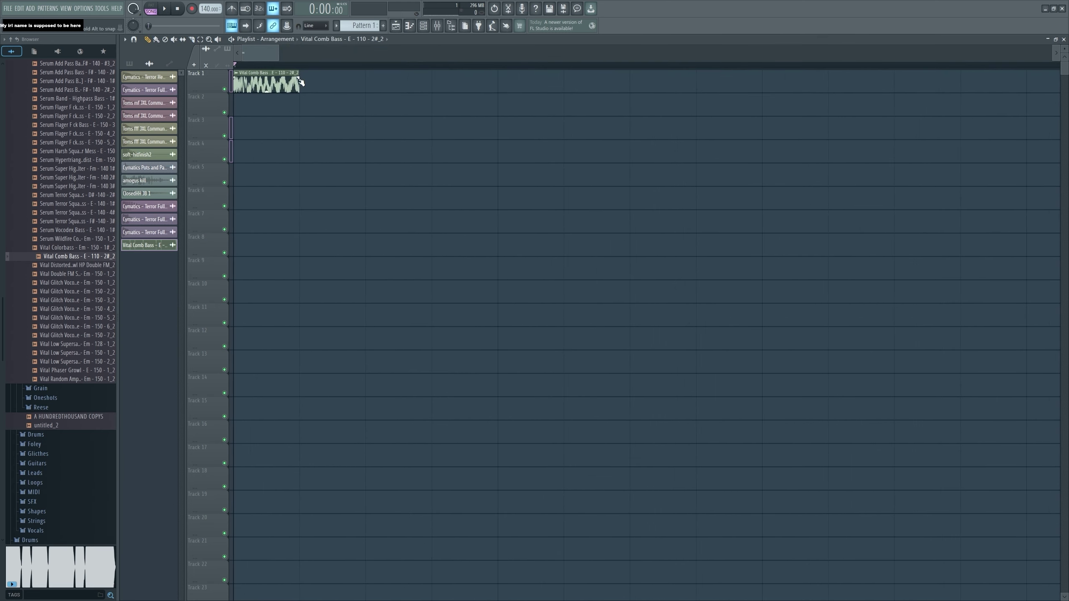
Step: Put a longer Vital Comb Bass clip on Track 2, well after the short clip, and box-select the Track 1 clip
{"action": "left_click_drag", "start_coordinate": [459, 106], "coordinate": [791, 105]}
{"action": "left_click_drag", "start_coordinate": [329, 115], "coordinate": [233, 46]}
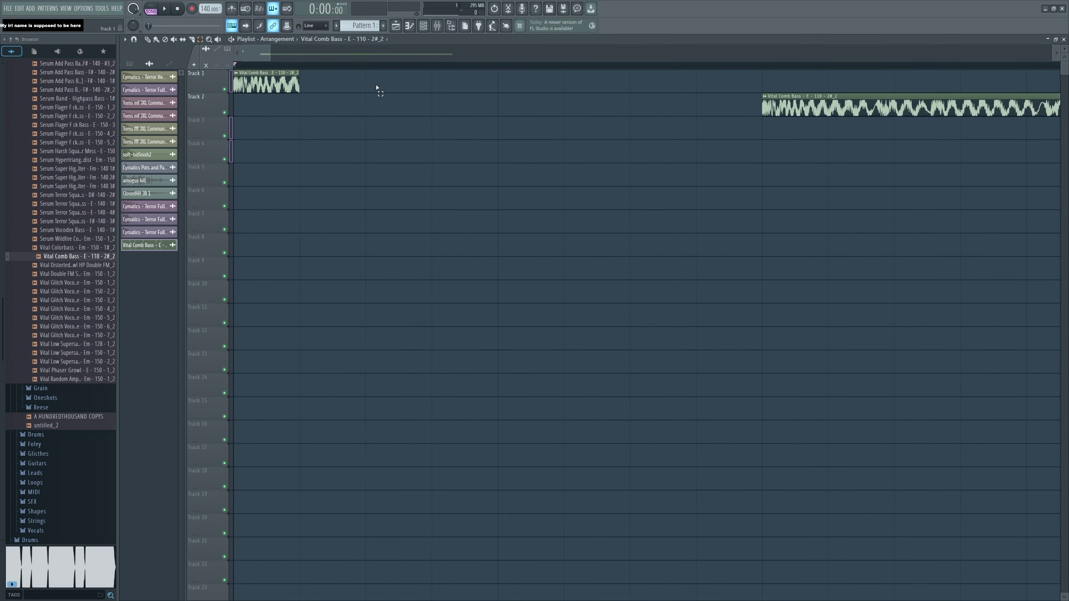
{"action": "left_click_drag", "start_coordinate": [325, 106], "coordinate": [253, 80]}
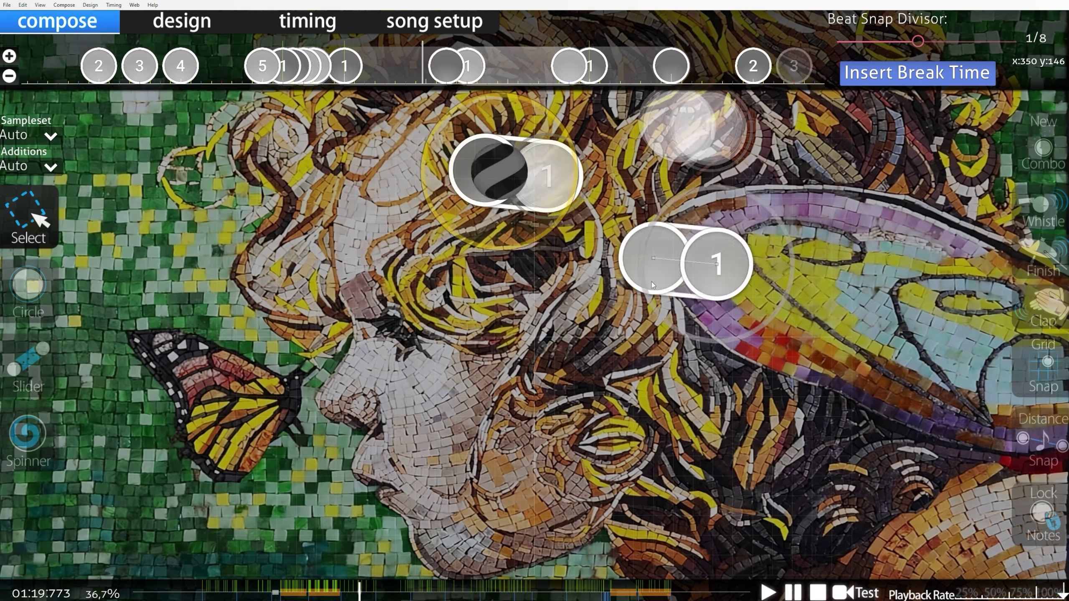
Step: Back in osu!, play from 01:19:773, jump ahead to 01:25:308 and 01:37:953, and lower the music volume to 3%
{"action": "key", "text": "space"}
{"action": "left_click", "coordinate": [375, 596]}
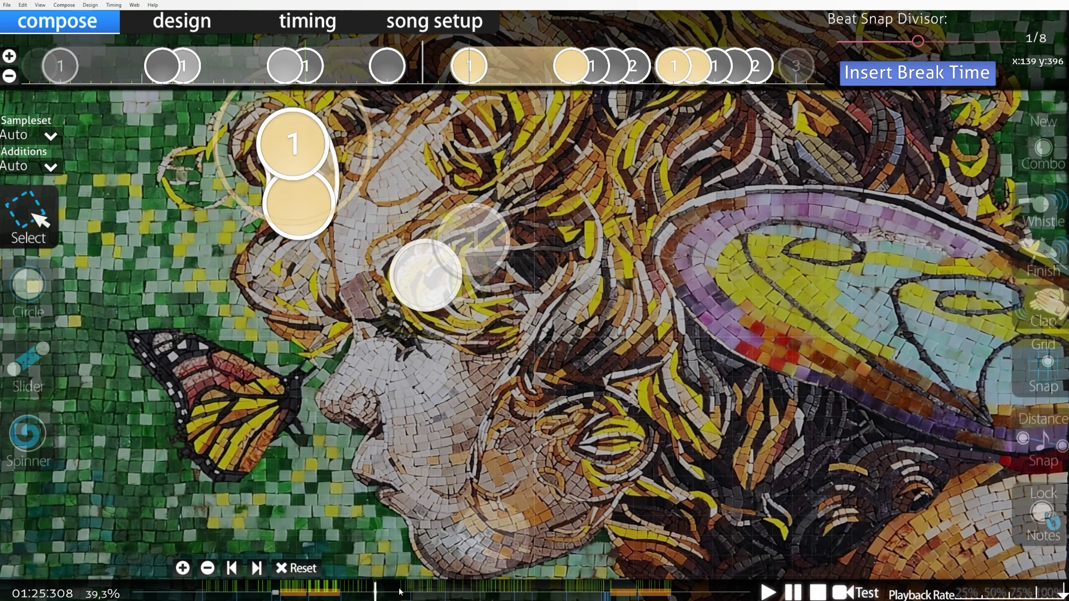
{"action": "scroll", "coordinate": [376, 597], "scroll_direction": "up", "scroll_amount": 3}
{"action": "left_click", "coordinate": [410, 597]}
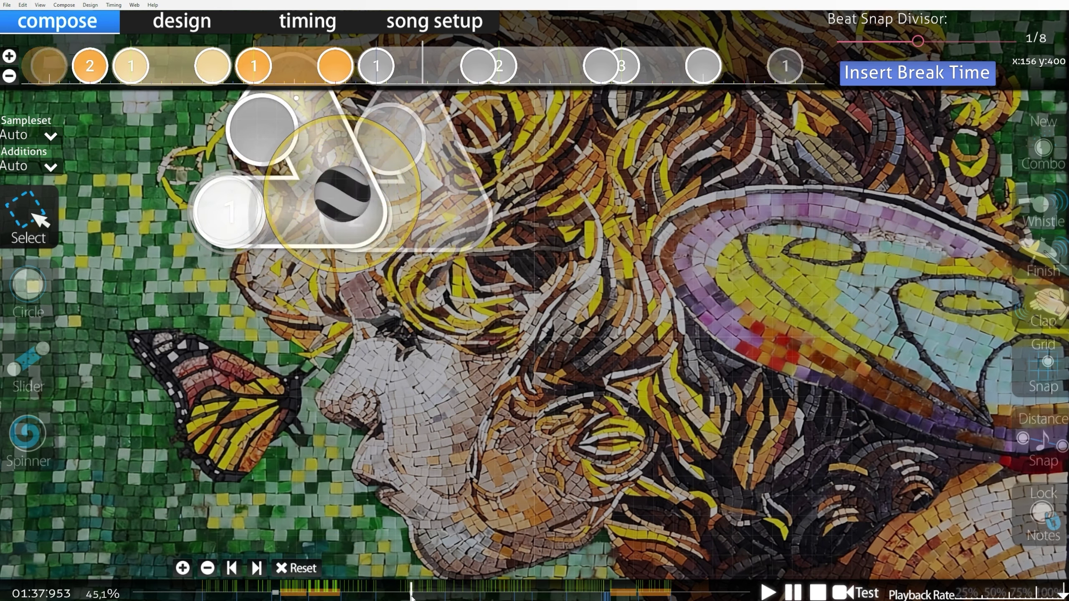
{"action": "scroll", "coordinate": [964, 471], "scroll_direction": "up", "scroll_amount": 3}
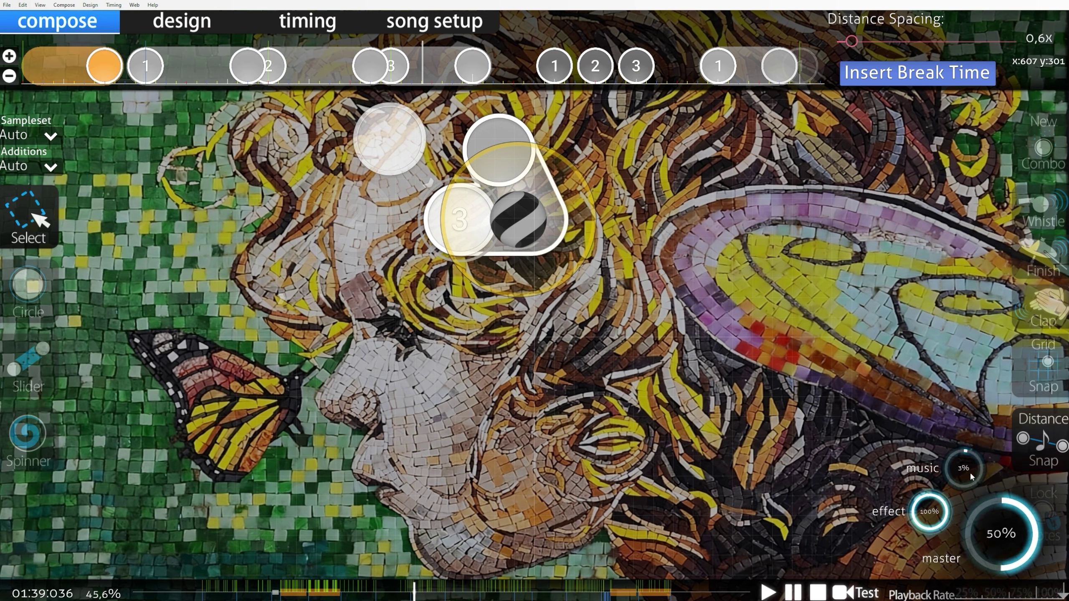
Step: Raise the music volume to 25% and play the slider passage around 01:38:467
{"action": "scroll", "coordinate": [518, 228], "scroll_direction": "up", "scroll_amount": 3}
{"action": "key", "text": "space"}
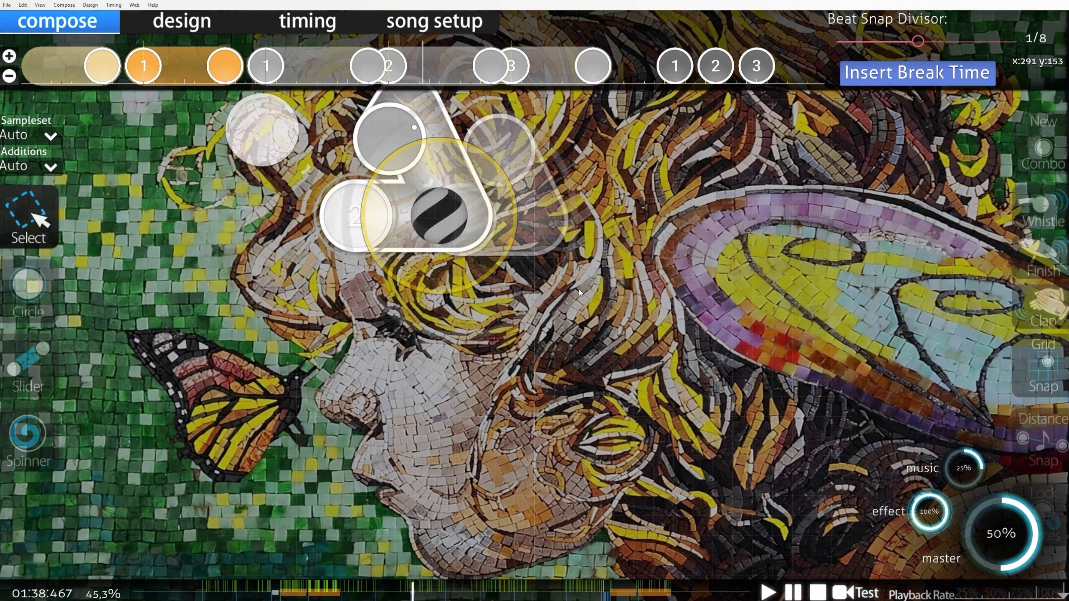
{"action": "scroll", "coordinate": [980, 489], "scroll_direction": "down", "scroll_amount": 2}
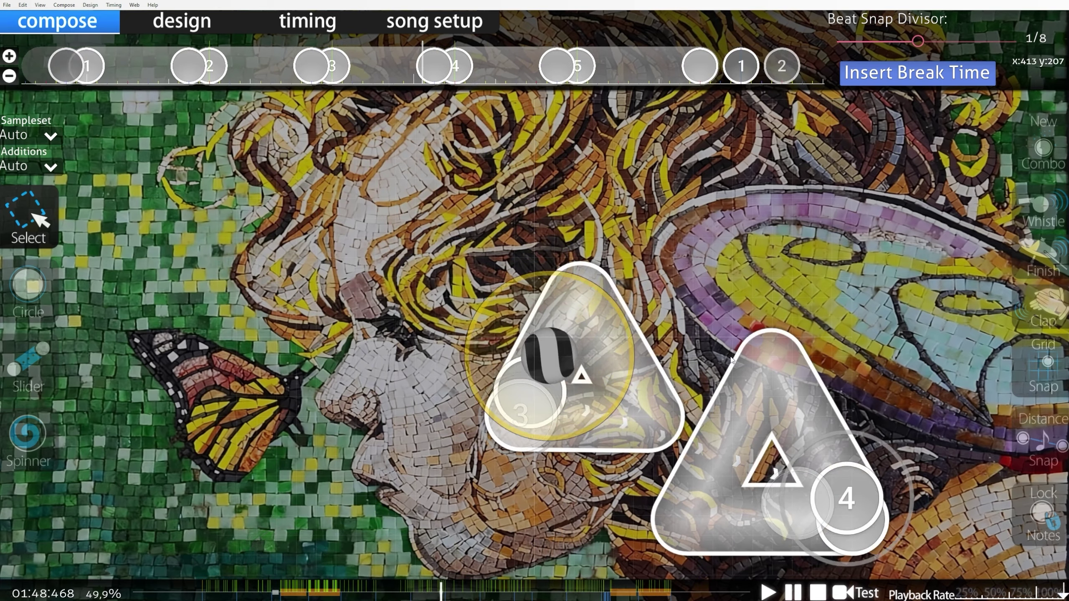
Step: Jump back to the short-slider passage around 01:13:449 and rewind to its start near 01:12:876
{"action": "left_click", "coordinate": [339, 594]}
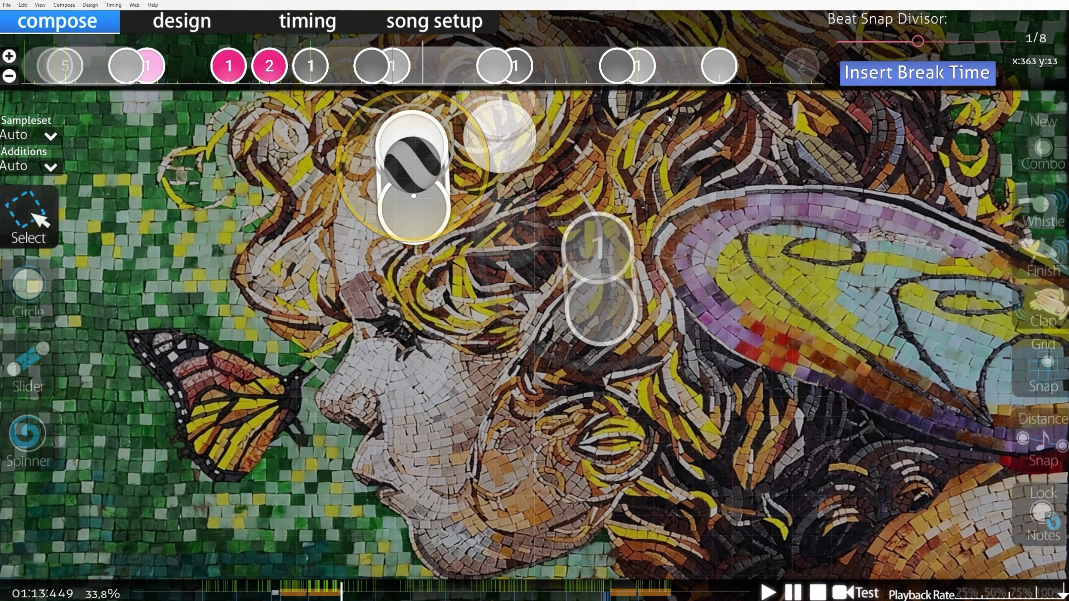
{"action": "left_click_drag", "start_coordinate": [288, 66], "coordinate": [801, 93]}
{"action": "left_click", "coordinate": [715, 142]}
{"action": "left_click_drag", "start_coordinate": [715, 142], "coordinate": [305, 73]}
{"action": "left_click", "coordinate": [748, 74]}
{"action": "left_click", "coordinate": [307, 106]}
{"action": "scroll", "coordinate": [410, 152], "scroll_direction": "up", "scroll_amount": 12}
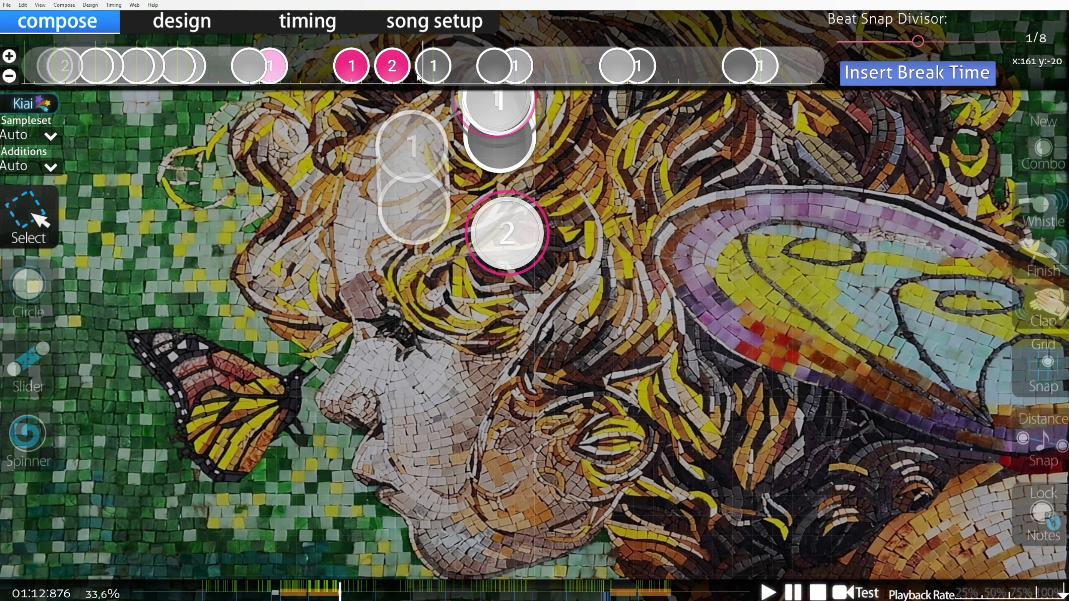
Step: Step back and forth through the circles and short sliders between 01:12:686 and 01:13:926, and play the passage to check its hitsounds
{"action": "scroll", "coordinate": [637, 74], "scroll_direction": "down", "scroll_amount": 8}
{"action": "left_click_drag", "start_coordinate": [416, 74], "coordinate": [761, 74]}
{"action": "left_click", "coordinate": [738, 138]}
{"action": "scroll", "coordinate": [605, 234], "scroll_direction": "up", "scroll_amount": 8}
{"action": "scroll", "coordinate": [605, 237], "scroll_direction": "up", "scroll_amount": 1}
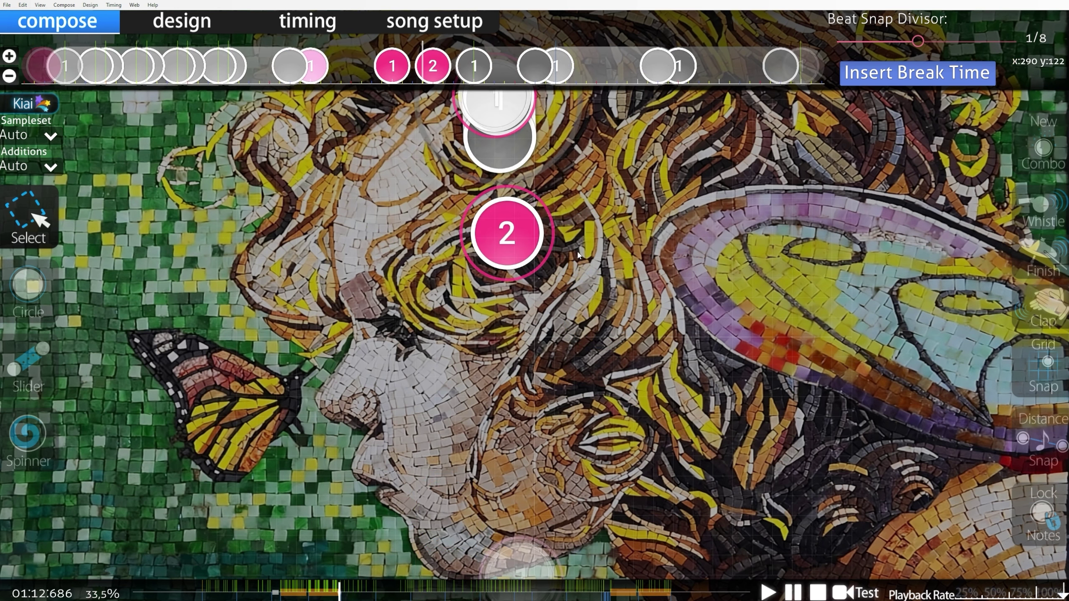
{"action": "scroll", "coordinate": [569, 246], "scroll_direction": "down", "scroll_amount": 4}
{"action": "scroll", "coordinate": [577, 228], "scroll_direction": "down", "scroll_amount": 3}
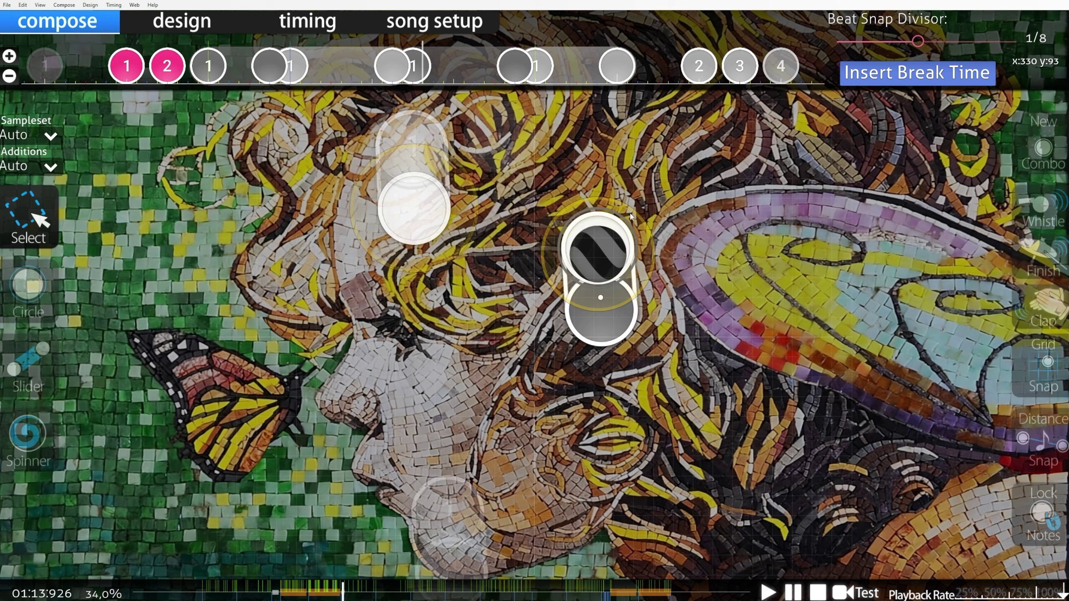
{"action": "scroll", "coordinate": [614, 221], "scroll_direction": "up", "scroll_amount": 6}
{"action": "scroll", "coordinate": [655, 215], "scroll_direction": "down", "scroll_amount": 3}
{"action": "key", "text": "space"}
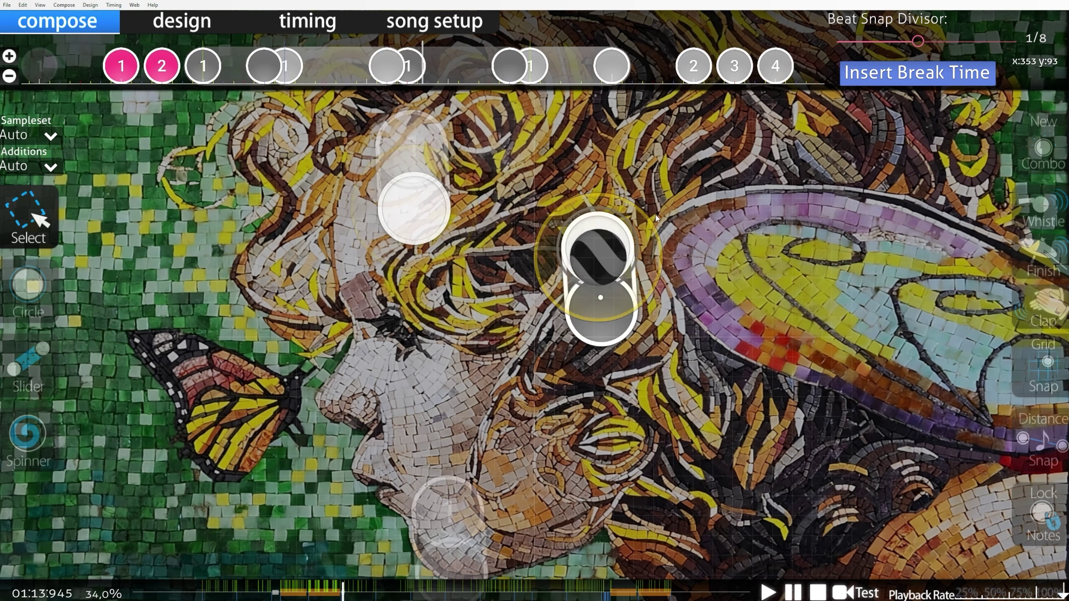